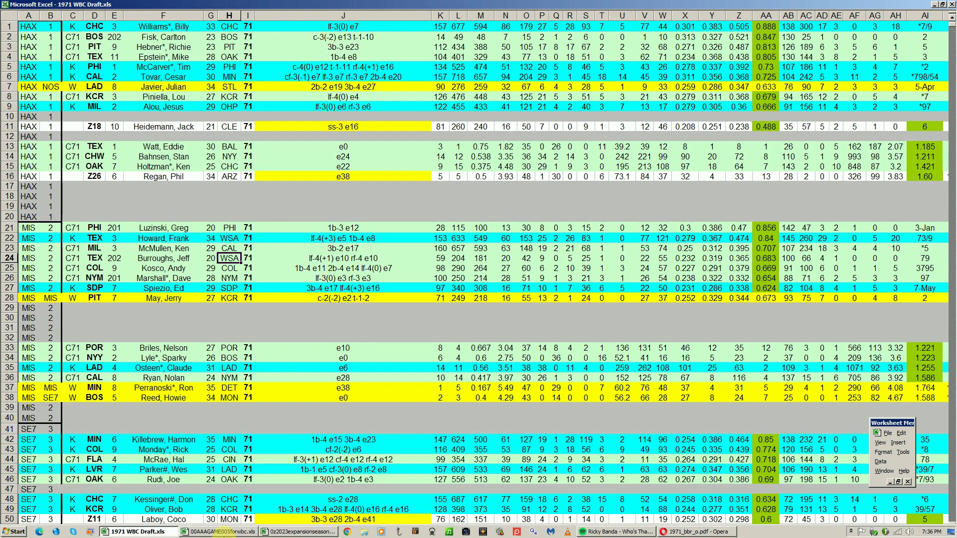
# Switch to the 0z2023expansionseason20playerWBC.xls workbook and view the 2006-2022 cumulative standings on the LIFETIME RECORDS sheet.
pyautogui.click(297, 532)
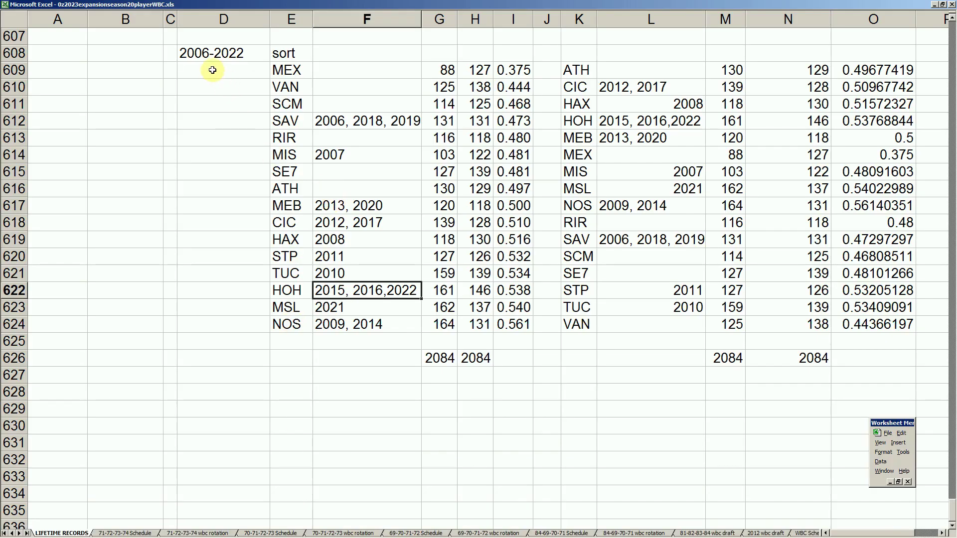
pyautogui.click(208, 53)
pyautogui.scroll(3, 237, 195)
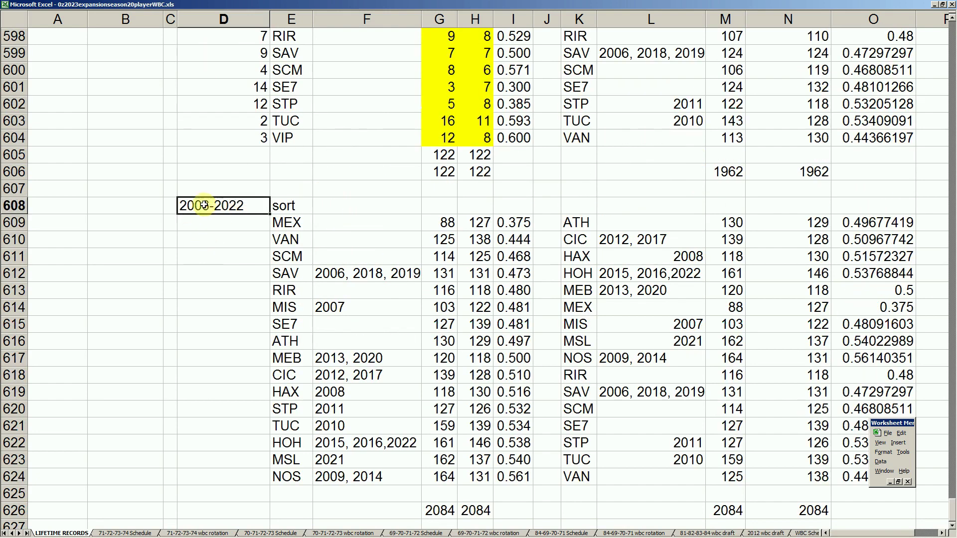
pyautogui.click(211, 181)
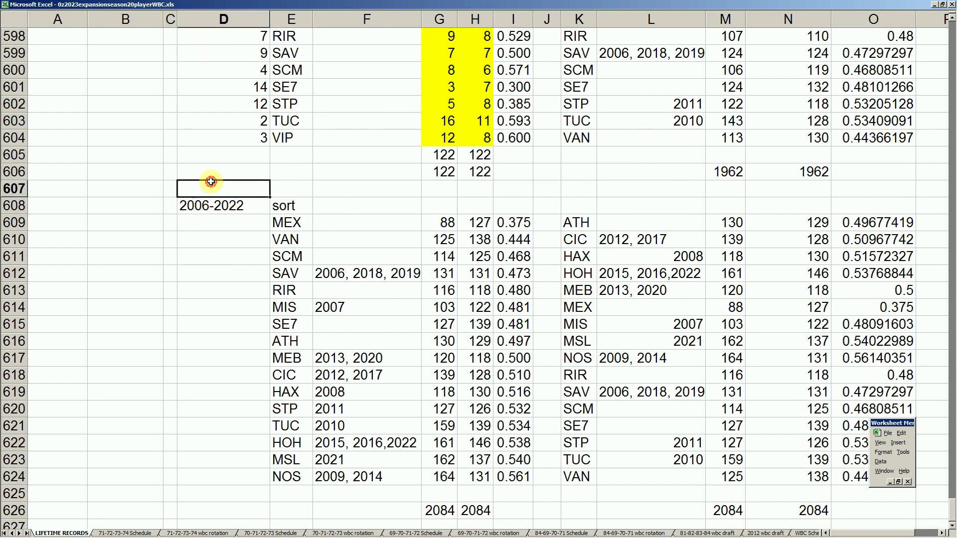
# Return to the start of the LIFETIME RECORDS sheet and examine the 2006 and 2007 season records.
pyautogui.scroll(20, 212, 181)
pyautogui.scroll(20, 212, 181)
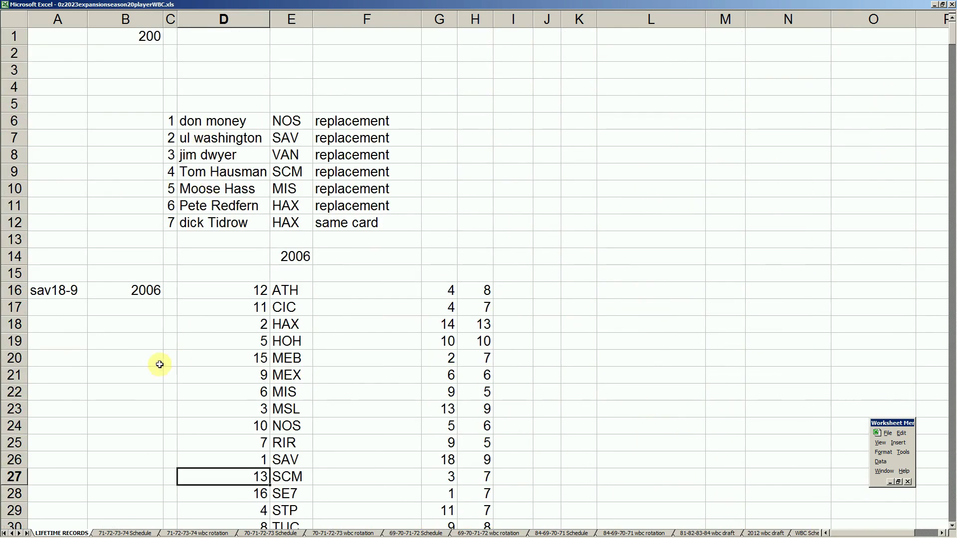
pyautogui.click(148, 291)
pyautogui.scroll(-4, 235, 320)
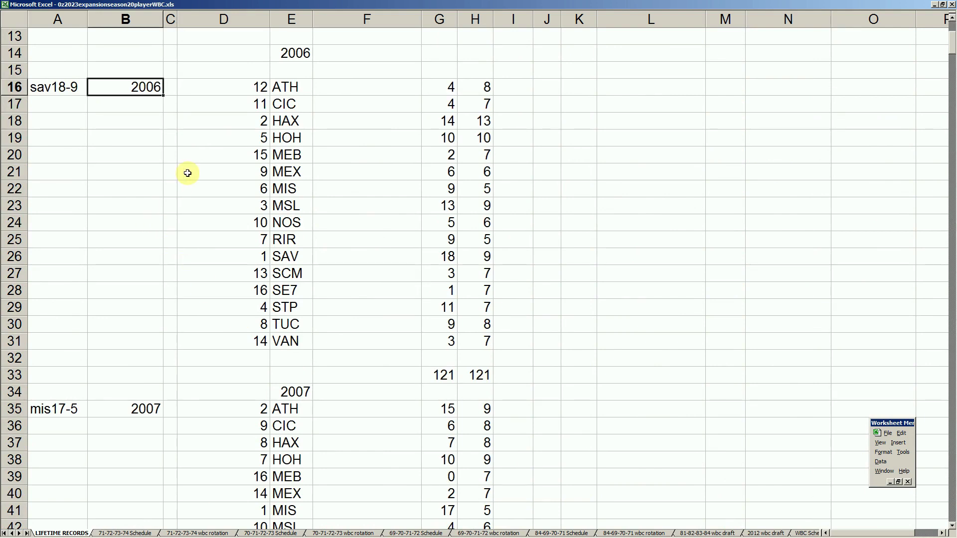
pyautogui.scroll(-2, 200, 174)
pyautogui.scroll(-10, 200, 174)
pyautogui.scroll(3, 194, 207)
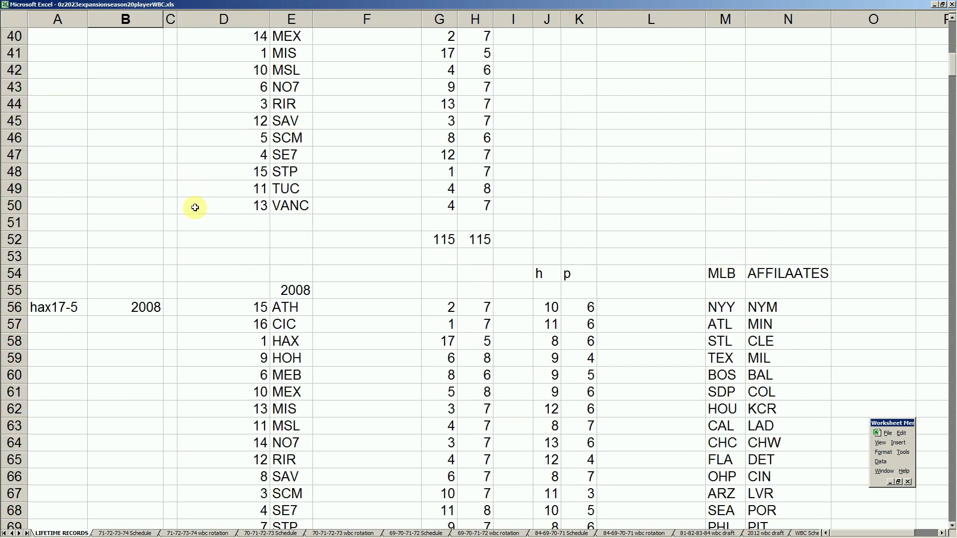
pyautogui.scroll(9, 194, 207)
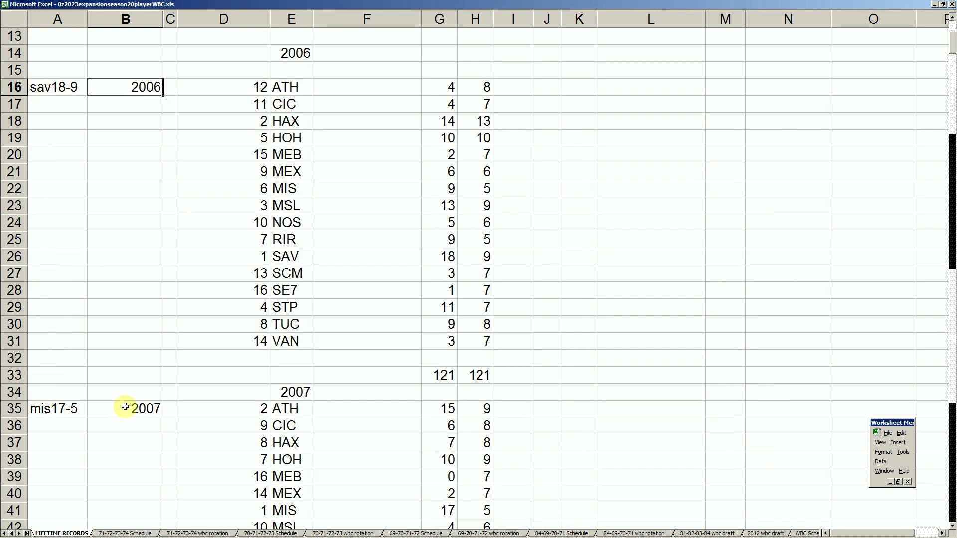
# Review the 2008 team list and its MLB affiliates, followed by the 2009 and 2010 season records.
pyautogui.scroll(-2, 124, 412)
pyautogui.scroll(-7, 125, 411)
pyautogui.scroll(-4, 166, 397)
pyautogui.moveTo(301, 102); pyautogui.dragTo(299, 359)
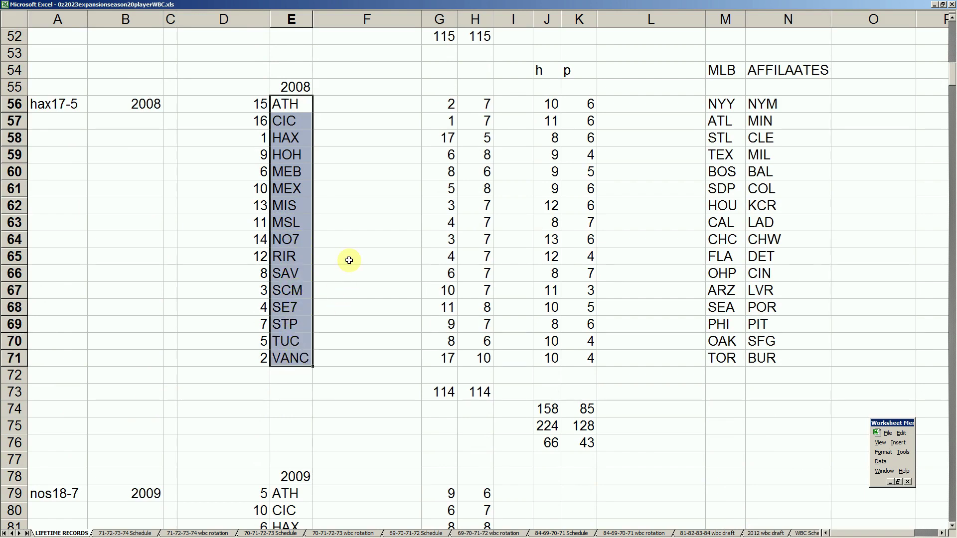
pyautogui.click(121, 294)
pyautogui.scroll(-4, 151, 334)
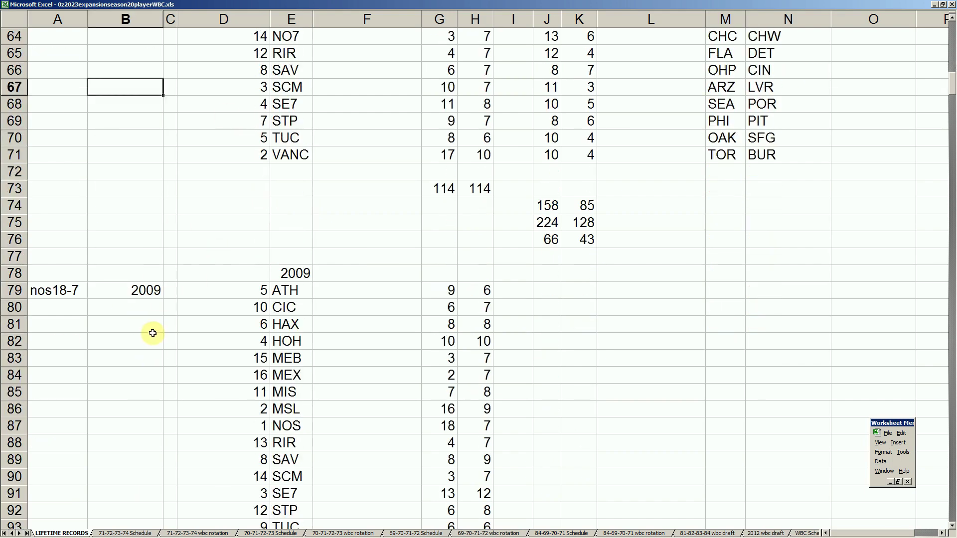
pyautogui.scroll(-1, 153, 331)
pyautogui.scroll(-11, 152, 335)
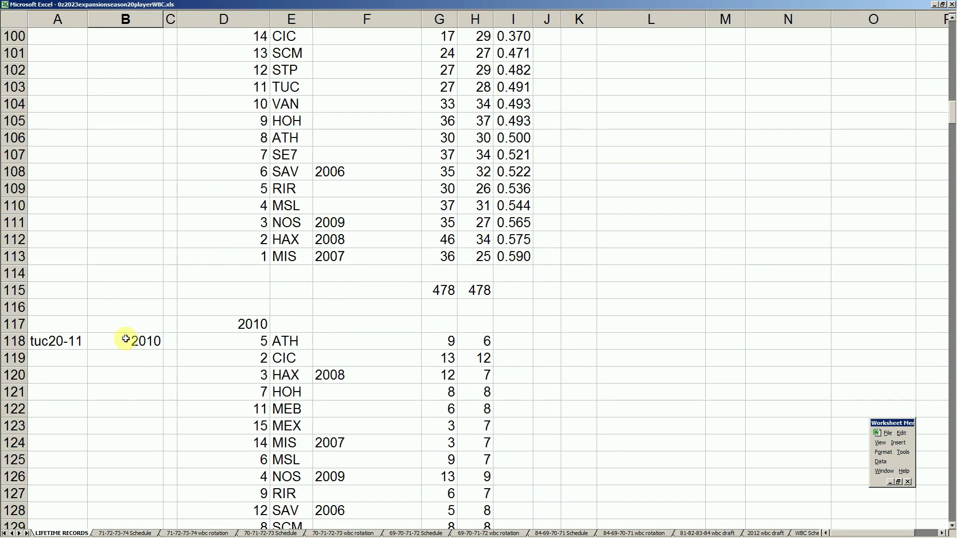
pyautogui.scroll(-11, 128, 356)
pyautogui.scroll(-7, 128, 356)
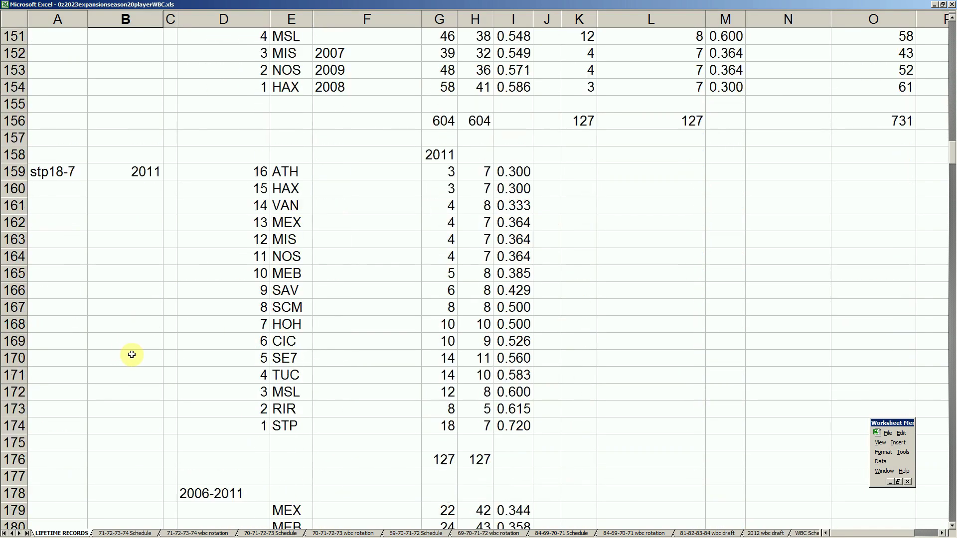
# Examine the 2011 season's team records and its win and loss totals in row 176.
pyautogui.click(301, 172)
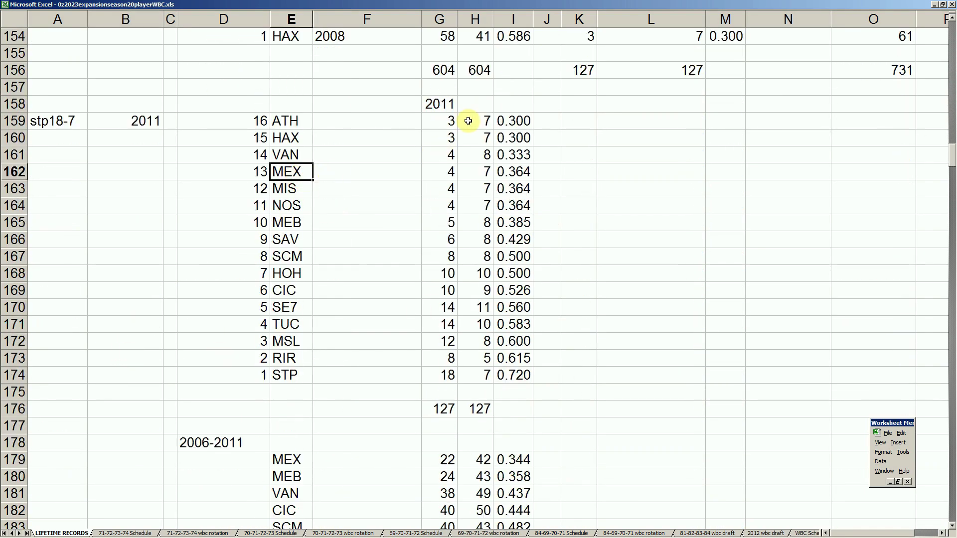
pyautogui.moveTo(454, 409); pyautogui.dragTo(476, 409)
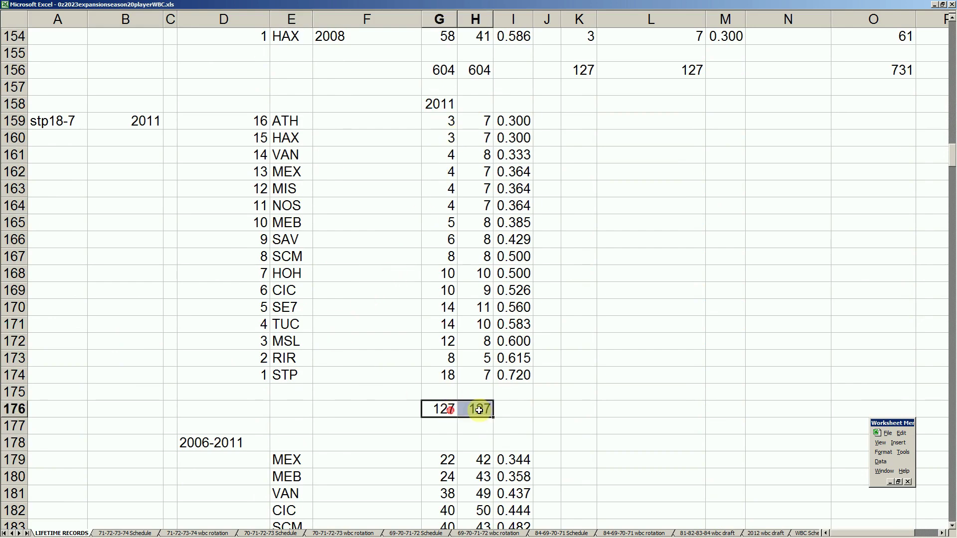
pyautogui.scroll(5, 347, 335)
pyautogui.scroll(-3, 352, 345)
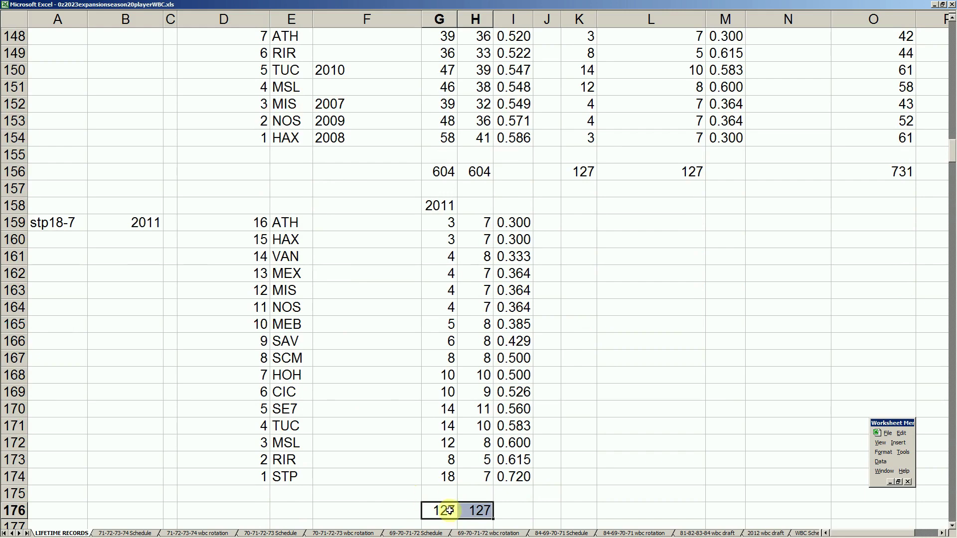
pyautogui.scroll(-3, 374, 492)
pyautogui.scroll(-7, 241, 416)
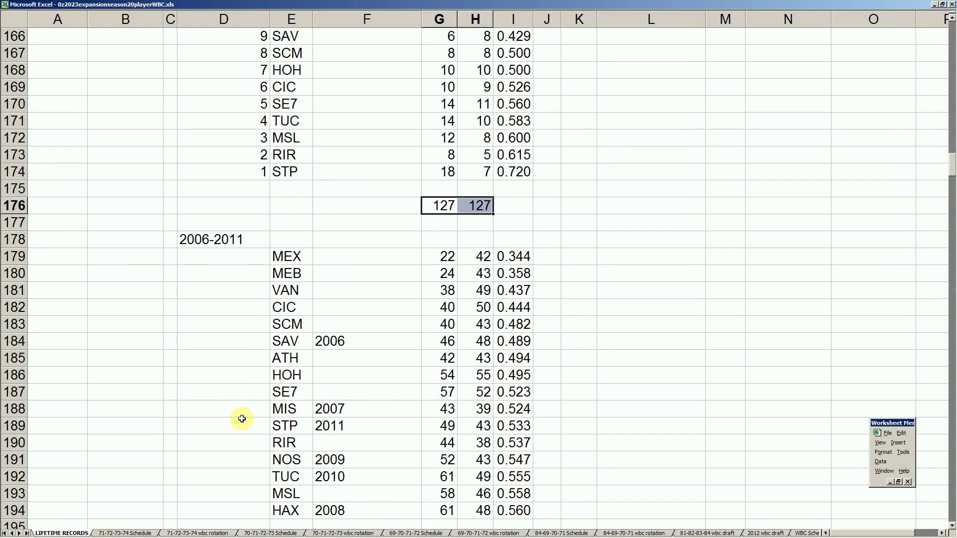
pyautogui.scroll(7, 241, 280)
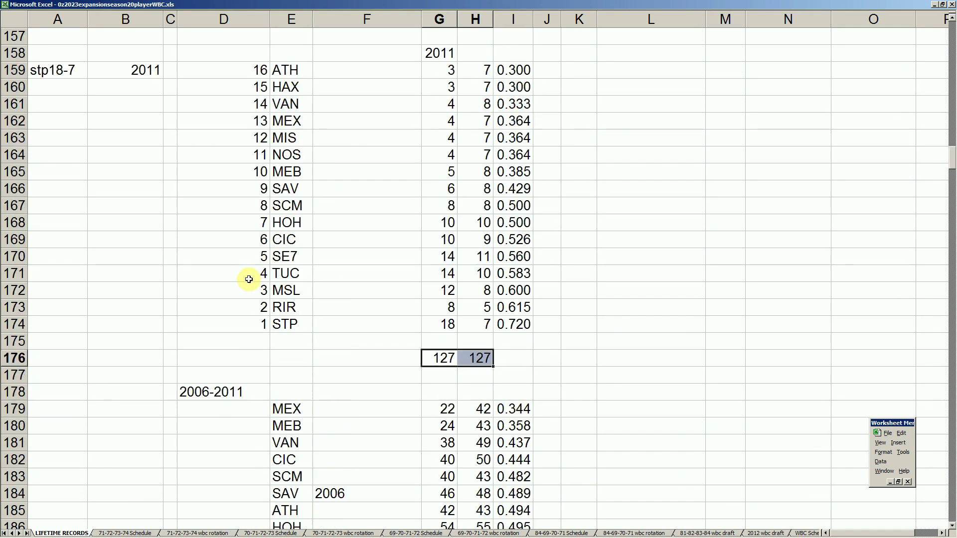
pyautogui.scroll(-1, 208, 344)
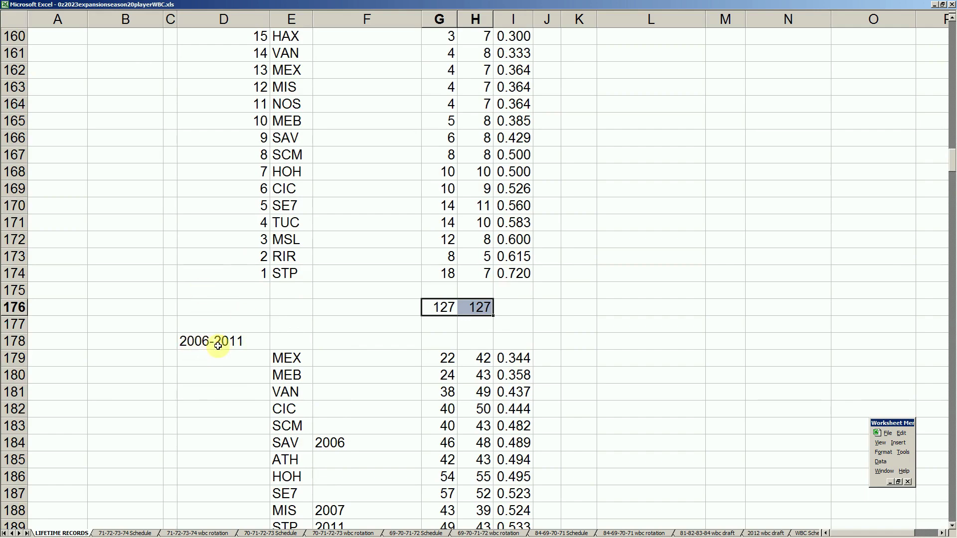
# Compare the 2006-2011 cumulative standings with the 2012 season's records and totals.
pyautogui.scroll(-8, 241, 352)
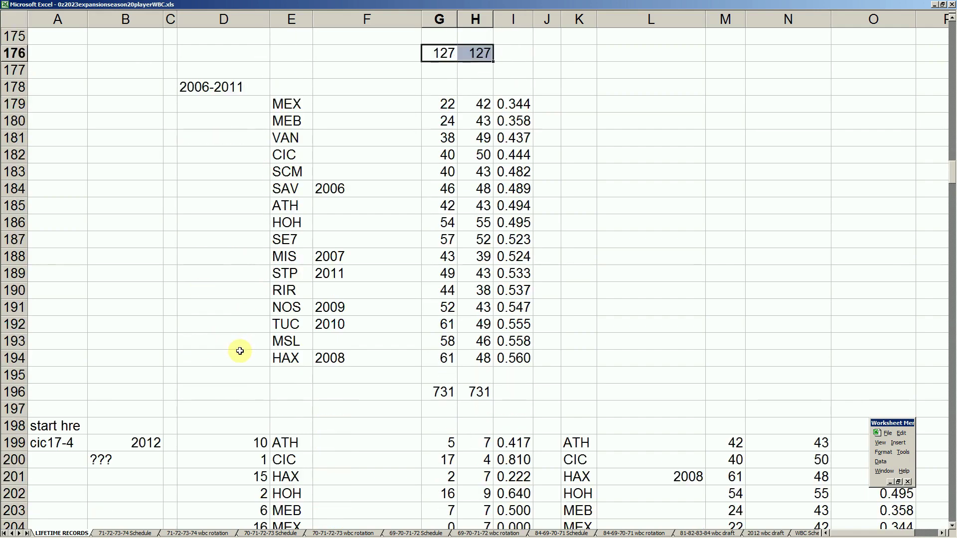
pyautogui.scroll(-5, 227, 322)
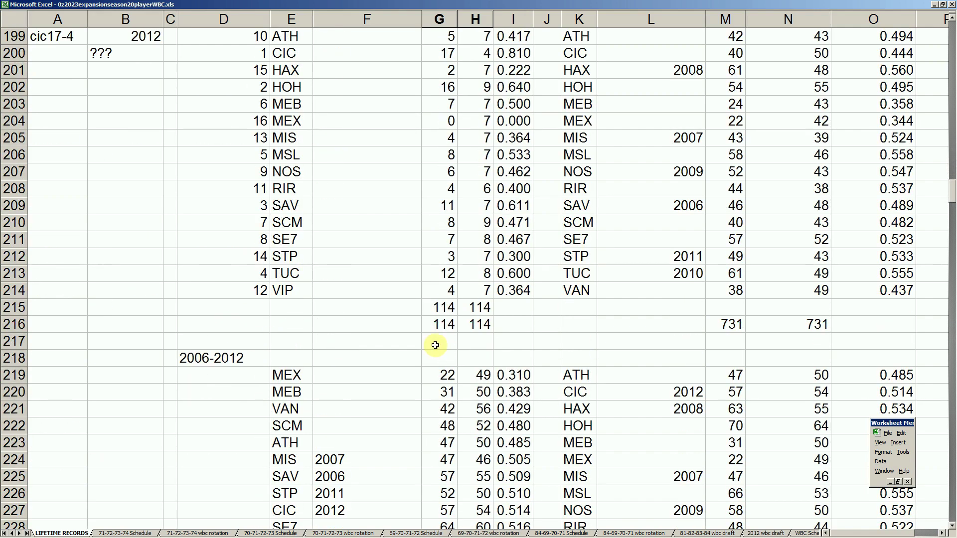
pyautogui.click(445, 313)
pyautogui.scroll(-1, 378, 339)
pyautogui.scroll(-5, 239, 335)
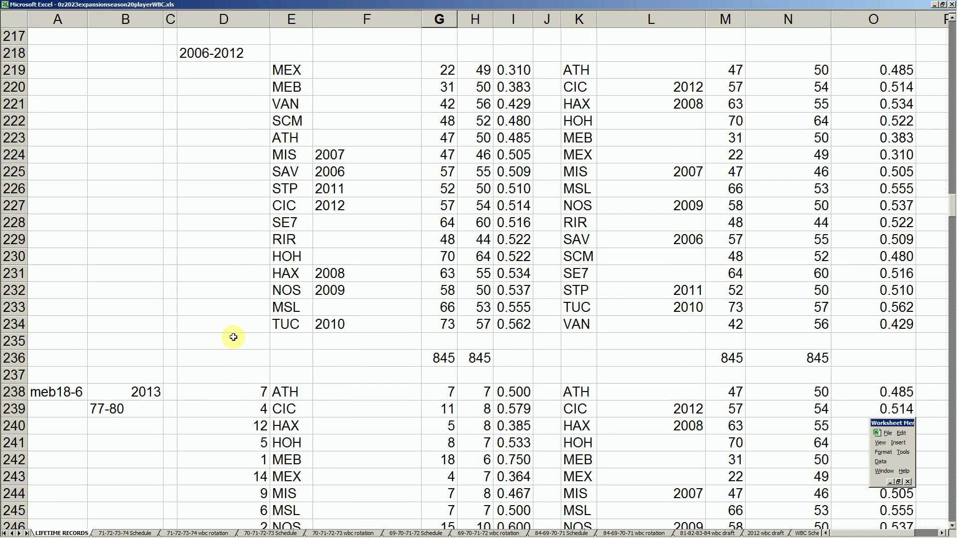
# Check the win totals of the 2013 season, the 2006-2013 cumulative standings and the 2014 season.
pyautogui.scroll(-6, 359, 365)
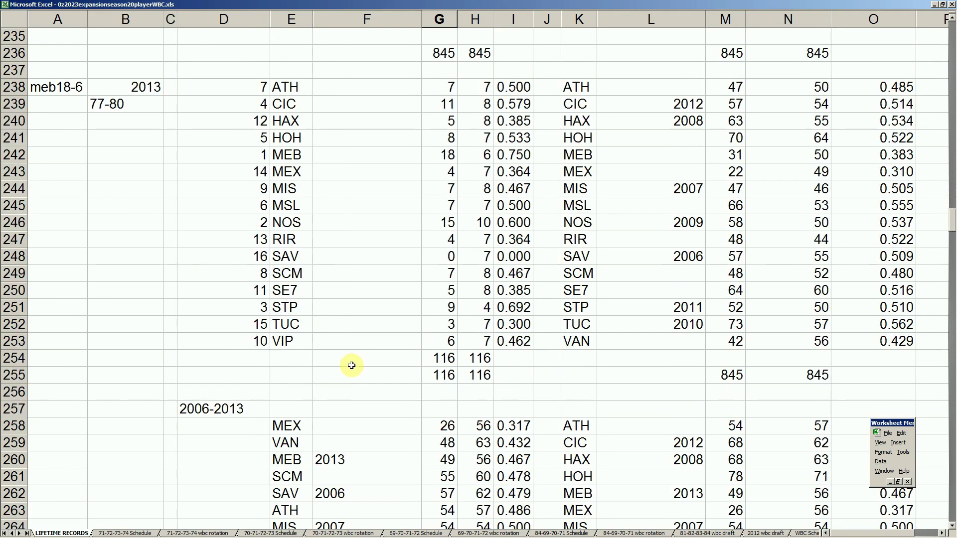
pyautogui.click(438, 358)
pyautogui.scroll(-7, 367, 368)
pyautogui.click(438, 358)
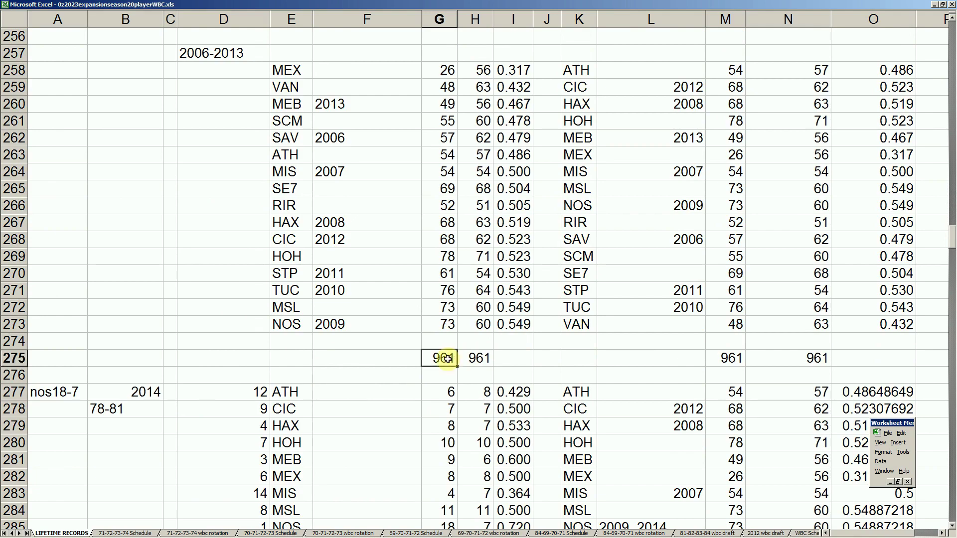
pyautogui.scroll(-6, 349, 345)
pyautogui.click(439, 358)
pyautogui.scroll(-9, 399, 358)
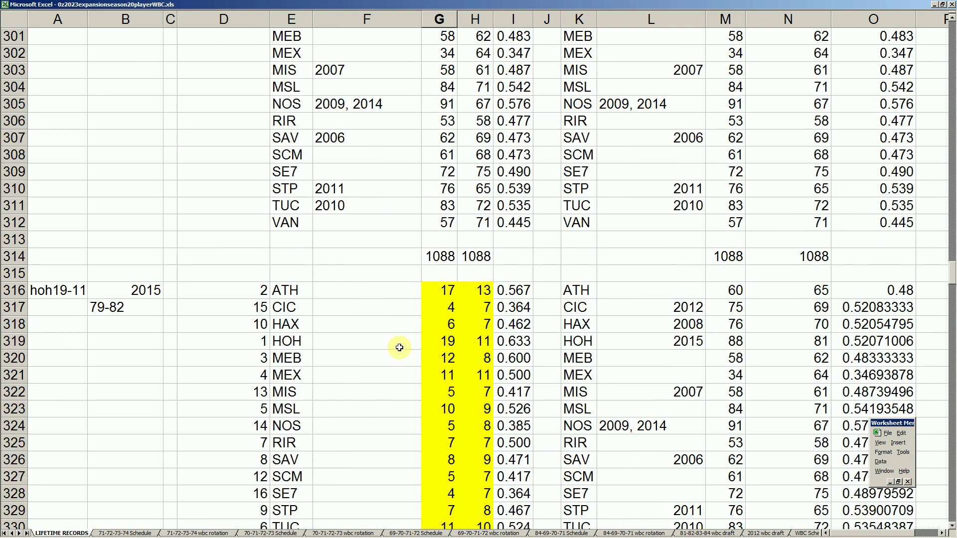
# Look through the season records and cumulative standings from 2015 to 2021.
pyautogui.scroll(-8, 324, 337)
pyautogui.scroll(-17, 324, 337)
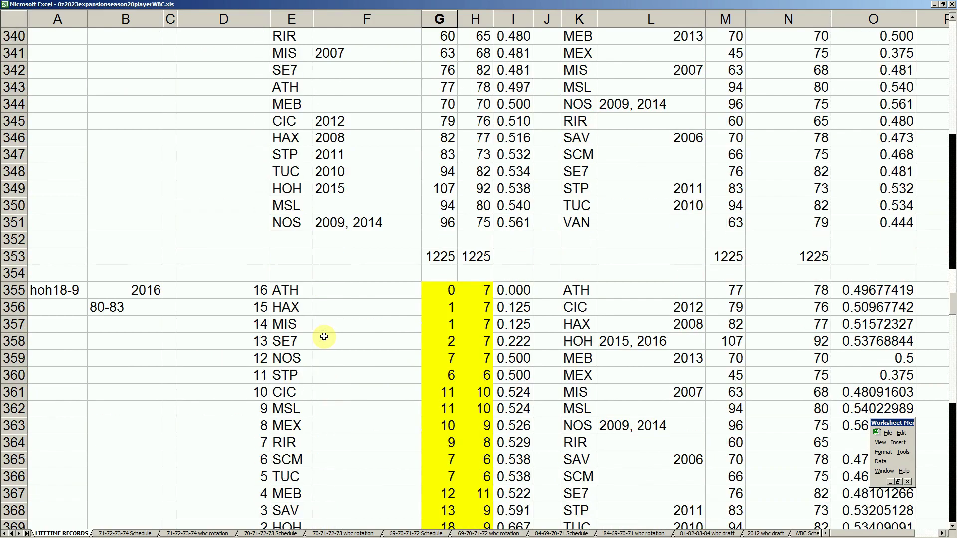
pyautogui.scroll(-18, 324, 339)
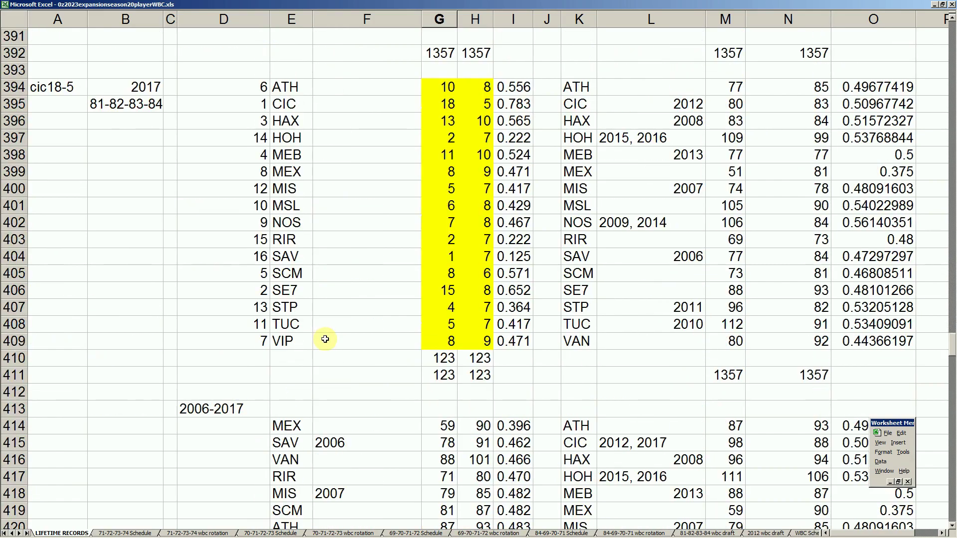
pyautogui.scroll(-18, 327, 342)
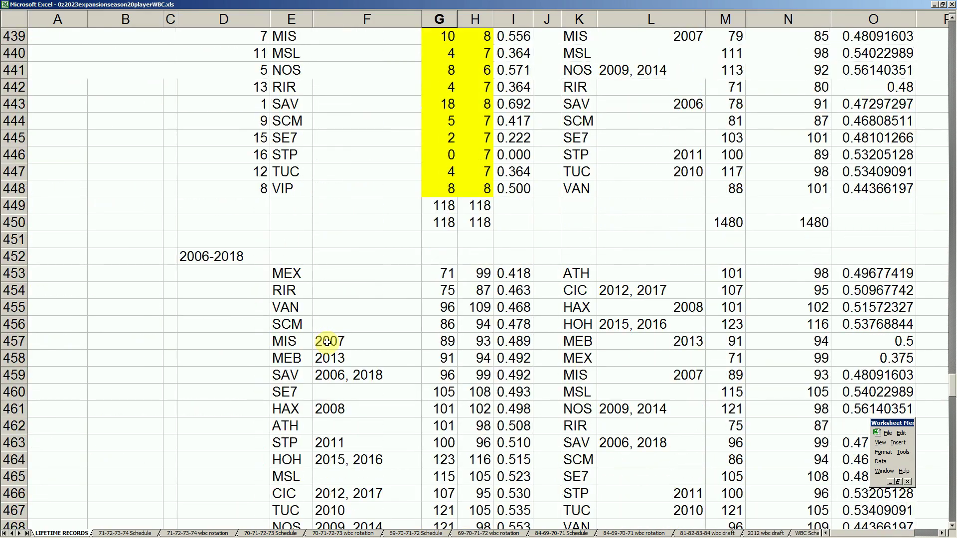
pyautogui.scroll(-15, 329, 344)
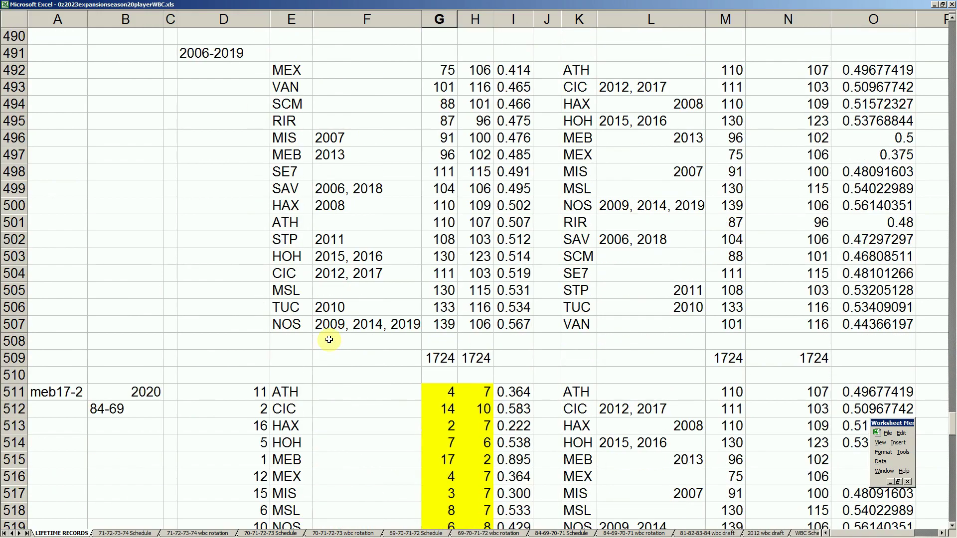
pyautogui.scroll(-3, 330, 341)
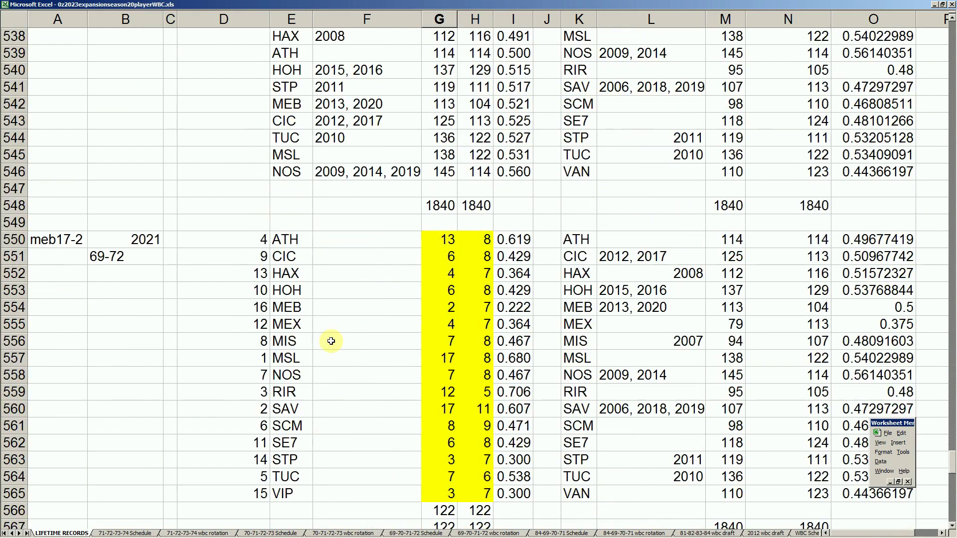
pyautogui.scroll(-7, 332, 341)
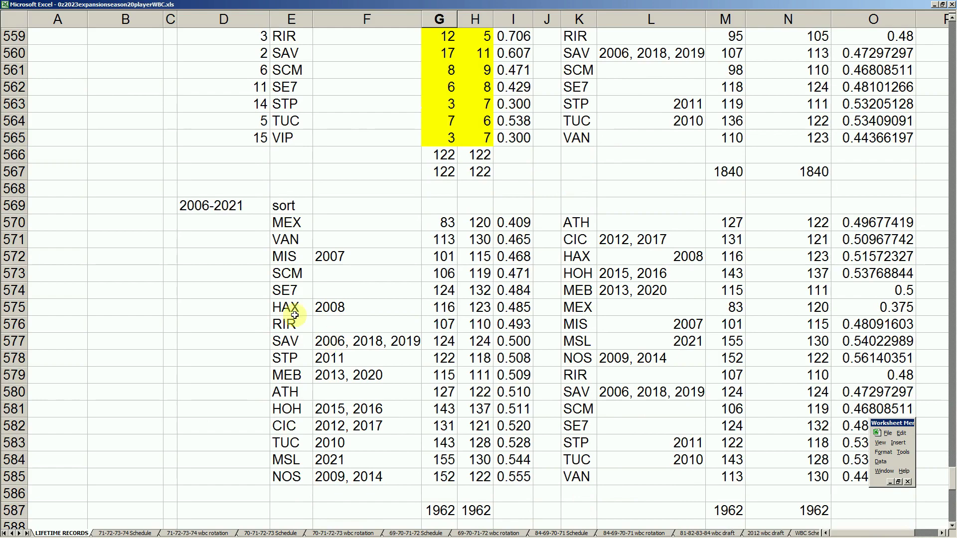
# Examine the year-range labels under the 2021 and 2022 seasons and the 2022 wins total.
pyautogui.scroll(5, 253, 299)
pyautogui.click(121, 155)
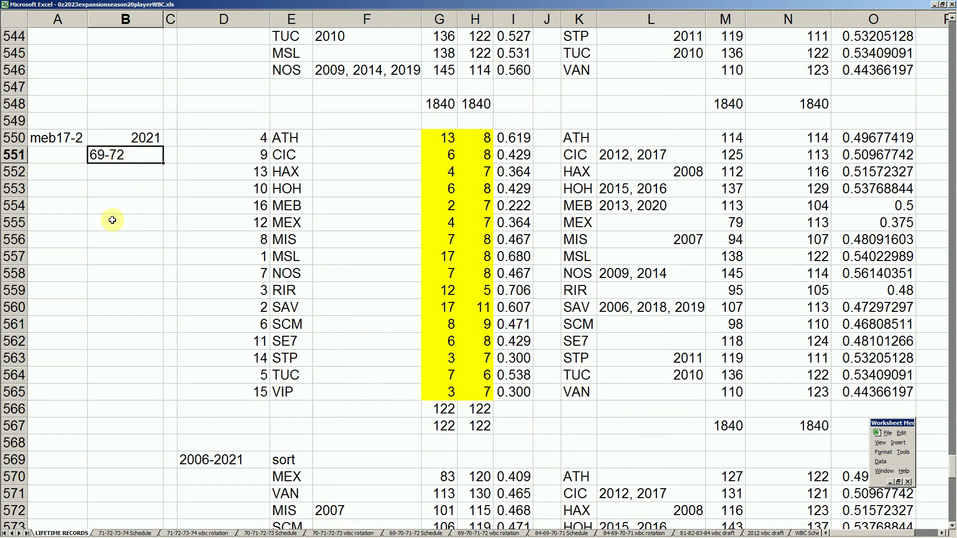
pyautogui.scroll(-8, 121, 218)
pyautogui.scroll(-4, 117, 243)
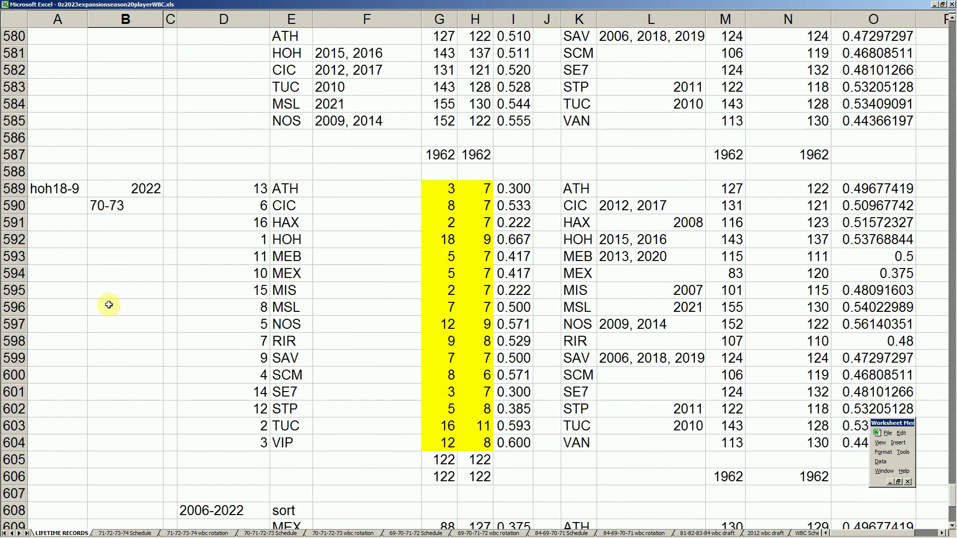
pyautogui.click(109, 209)
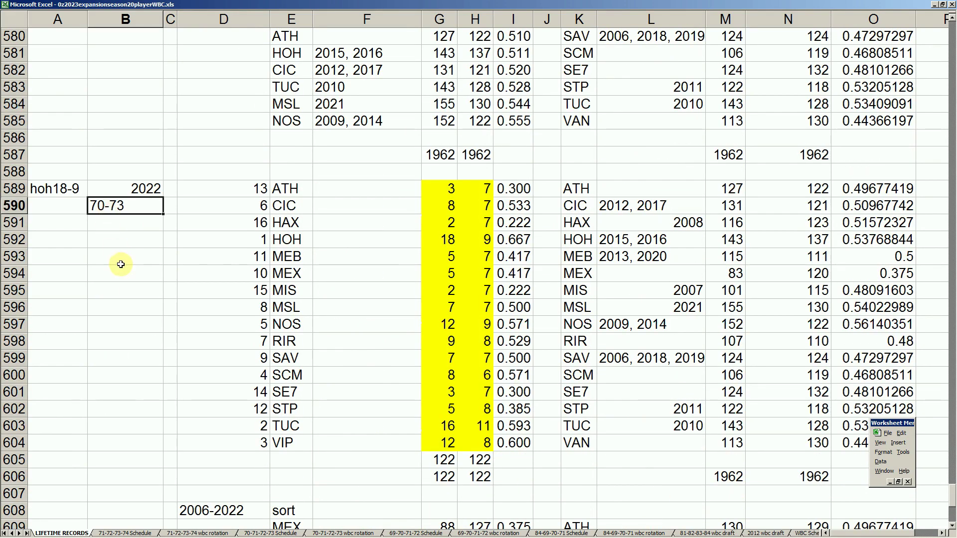
pyautogui.click(131, 206)
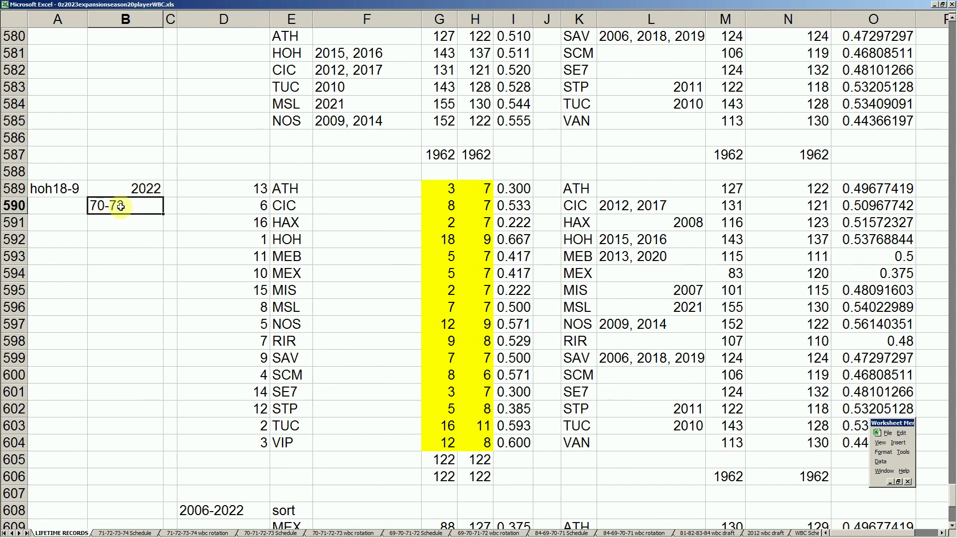
pyautogui.click(102, 222)
pyautogui.click(97, 209)
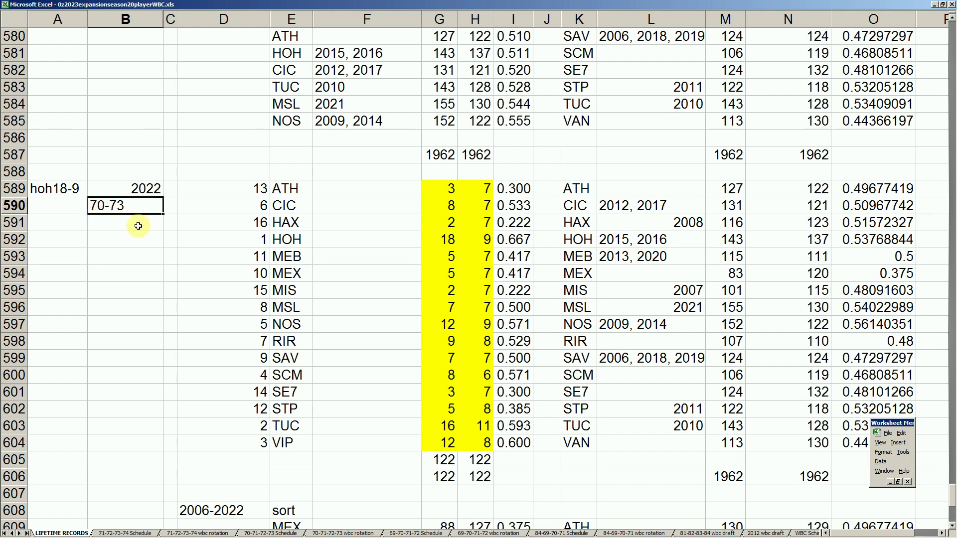
pyautogui.click(441, 459)
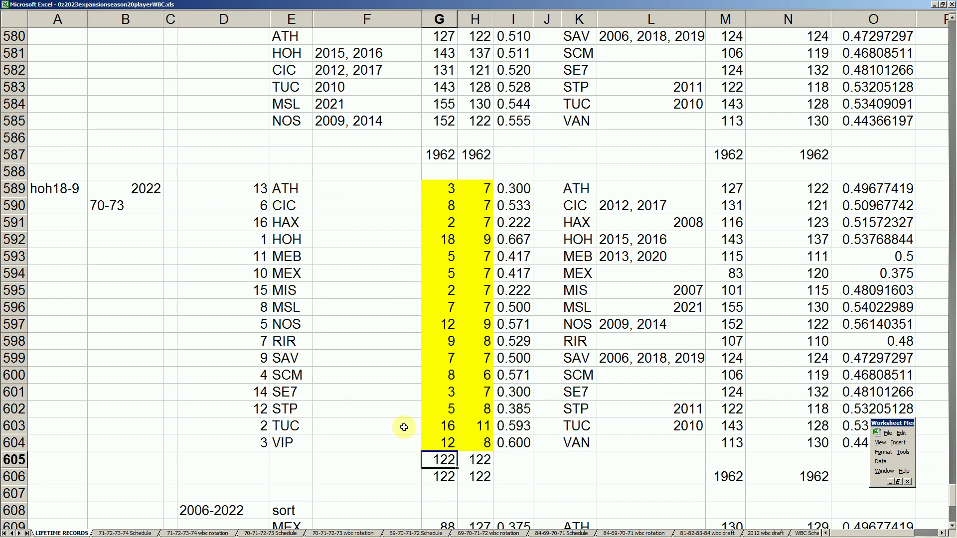
# Examine the 2006-2022 cumulative standings below the 2022 season and check their wins total.
pyautogui.click(207, 399)
pyautogui.scroll(-7, 205, 401)
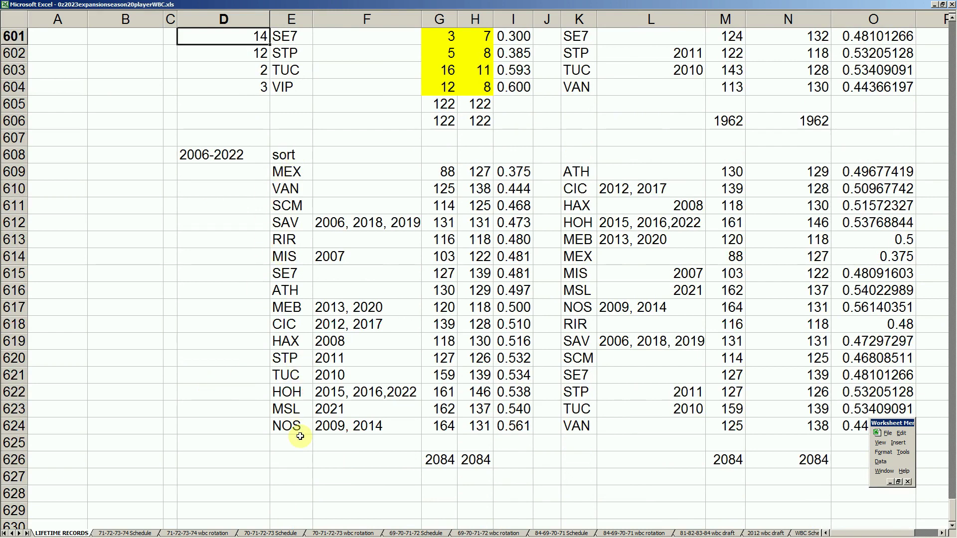
pyautogui.click(438, 464)
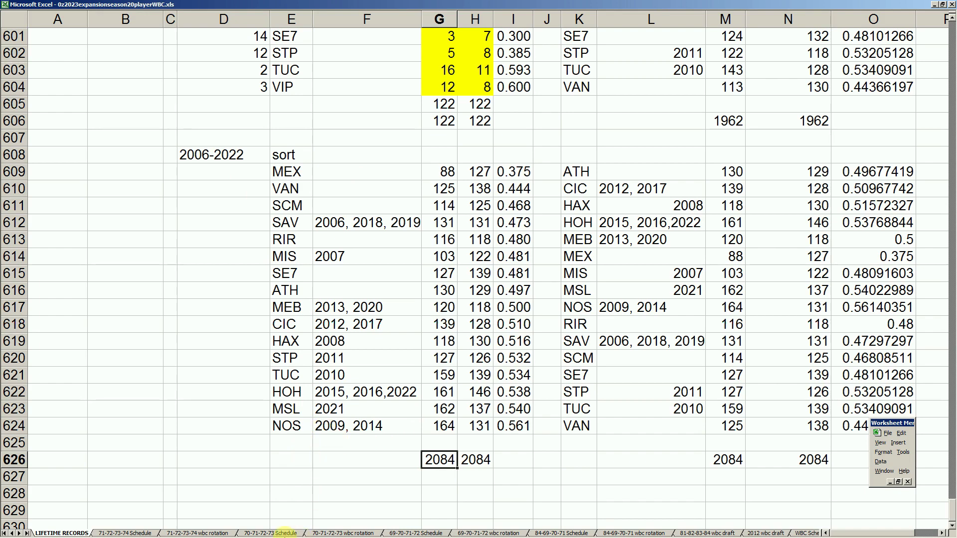
# Switch to the 00AAAGAME005forwbc.xls workbook and look over its NEW GAME scoresheet and LOGOS sheet.
pyautogui.moveTo(282, 534)
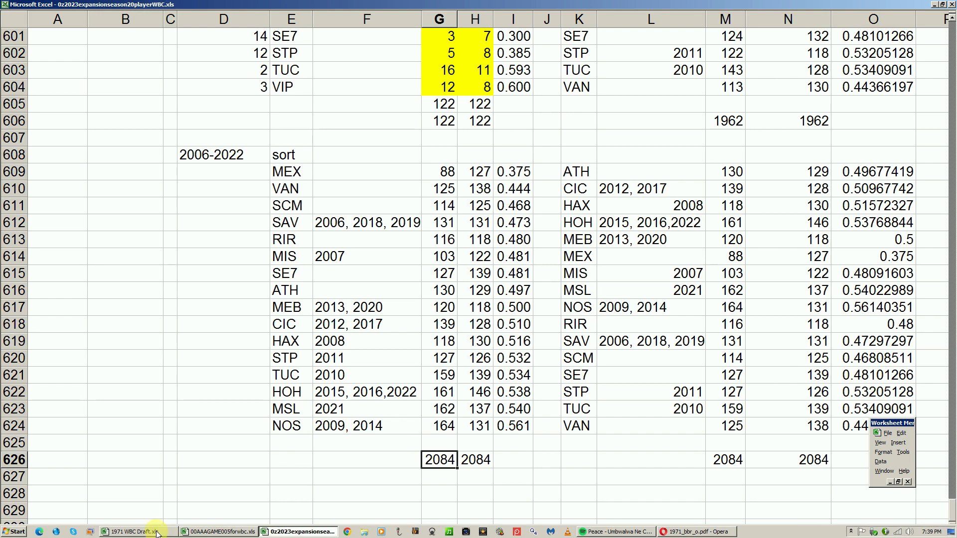
pyautogui.click(199, 532)
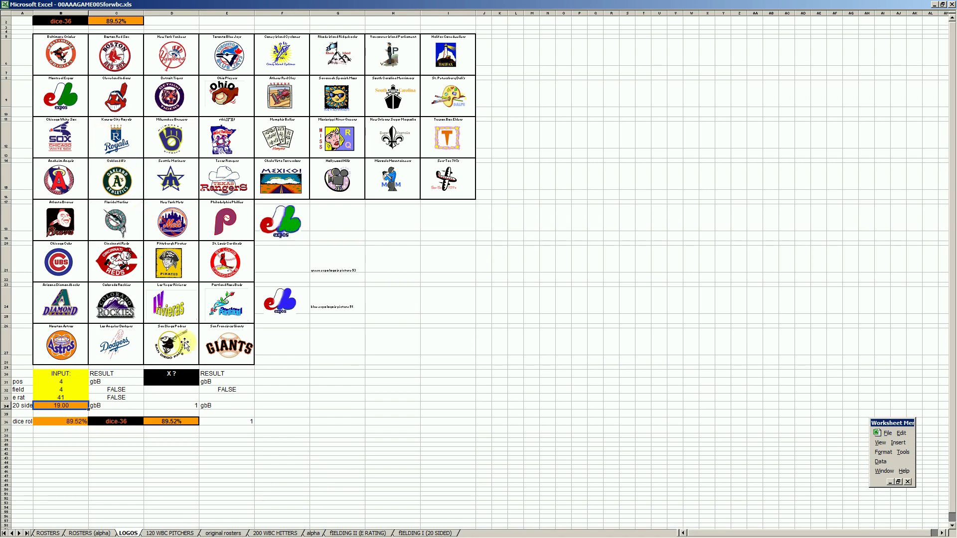
pyautogui.click(11, 533)
pyautogui.click(48, 533)
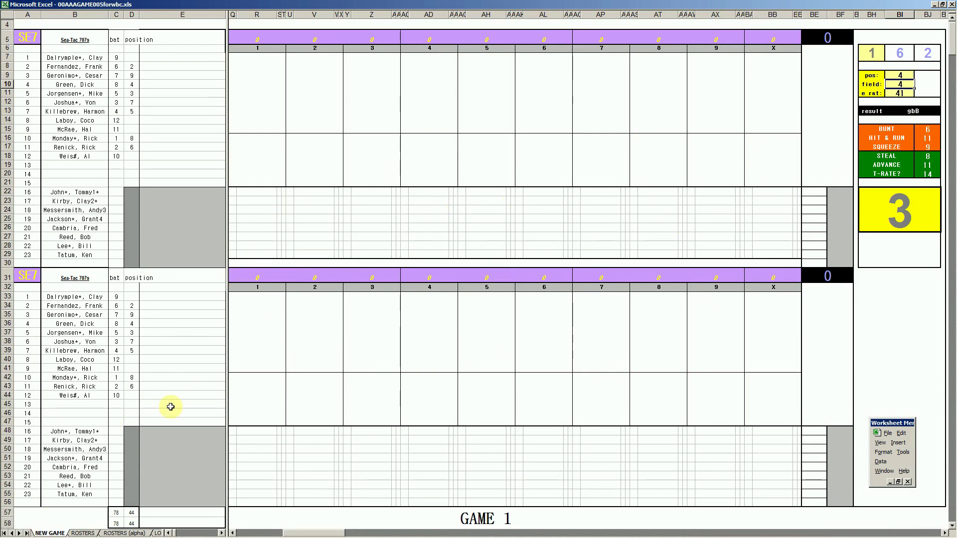
pyautogui.click(157, 533)
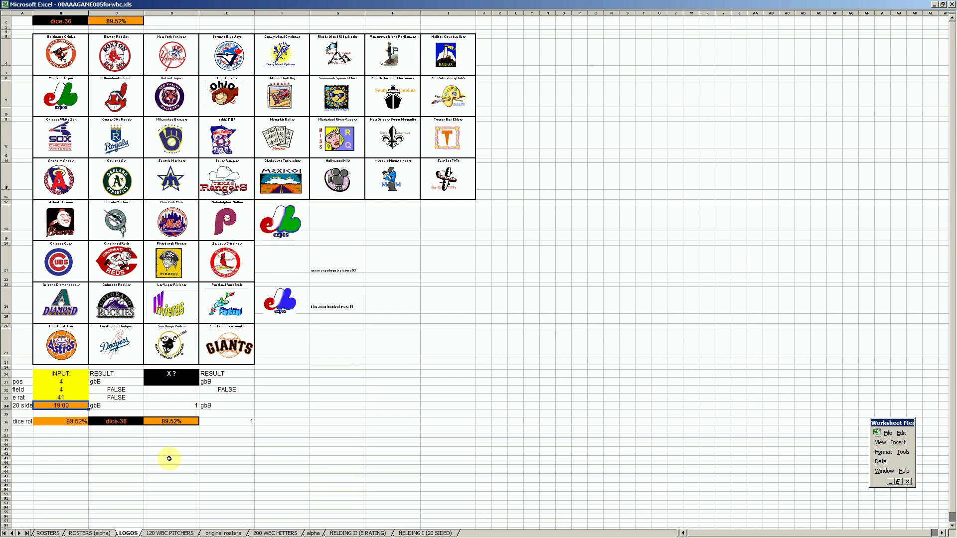
# Switch to the 1971 WBC Draft.xls workbook and view the HAX roster in the 1971 sorted pre waivers sheet.
pyautogui.moveTo(189, 537)
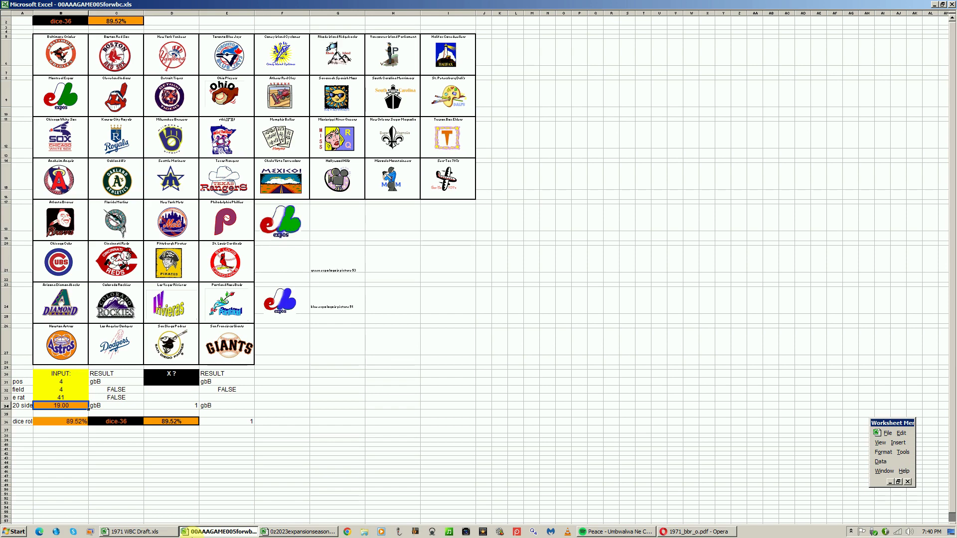
pyautogui.click(153, 533)
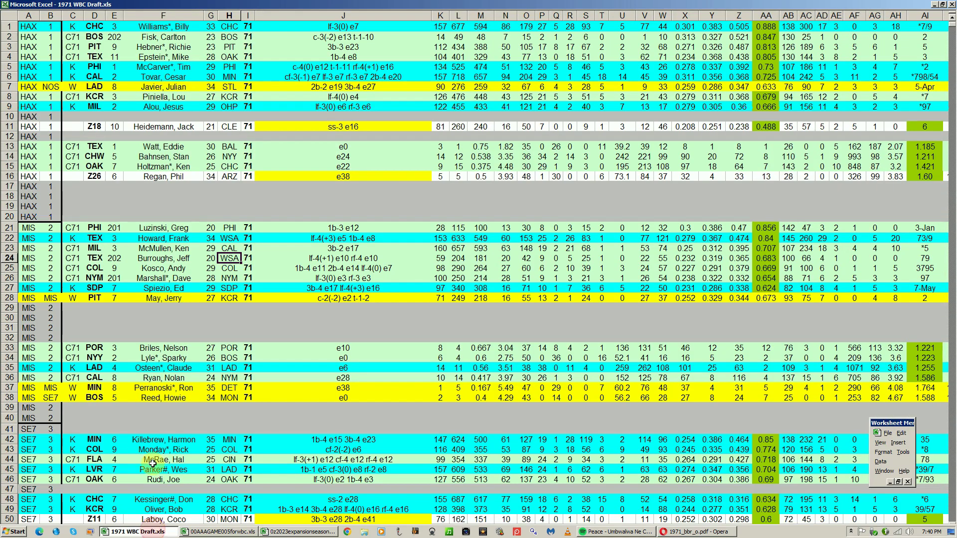
pyautogui.click(36, 116)
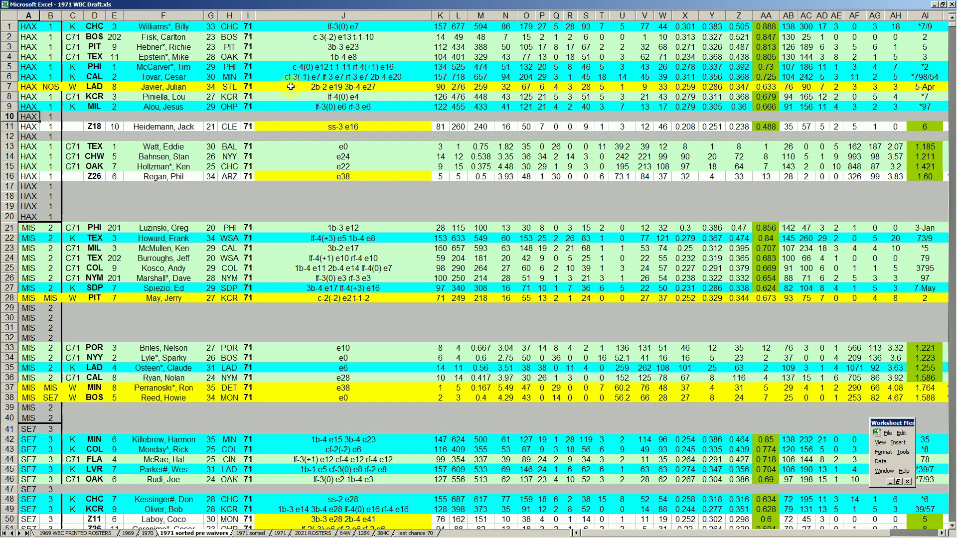
# Switch back to the 0z2023expansionseason20playerWBC.xls workbook and open its 71-72-73-74 Schedule sheet.
pyautogui.moveTo(224, 532)
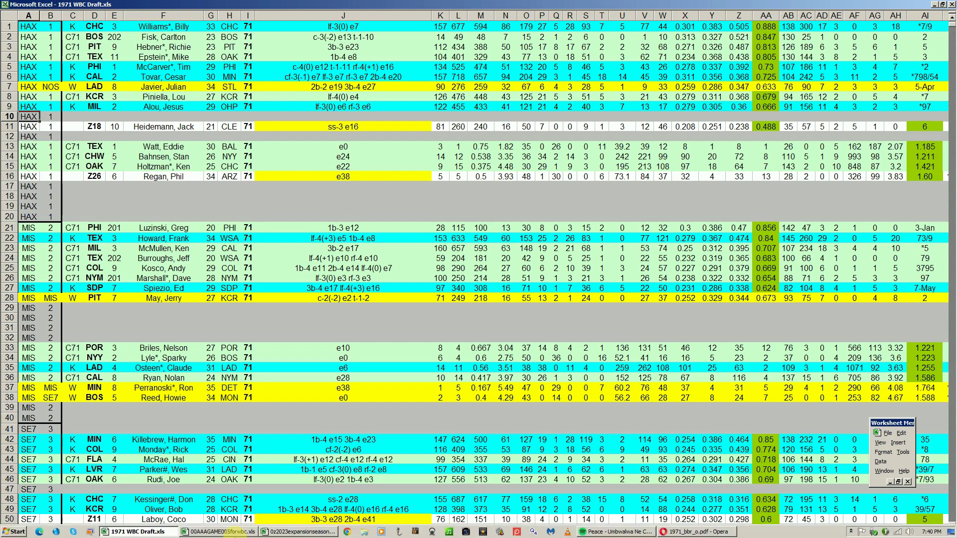
pyautogui.click(282, 533)
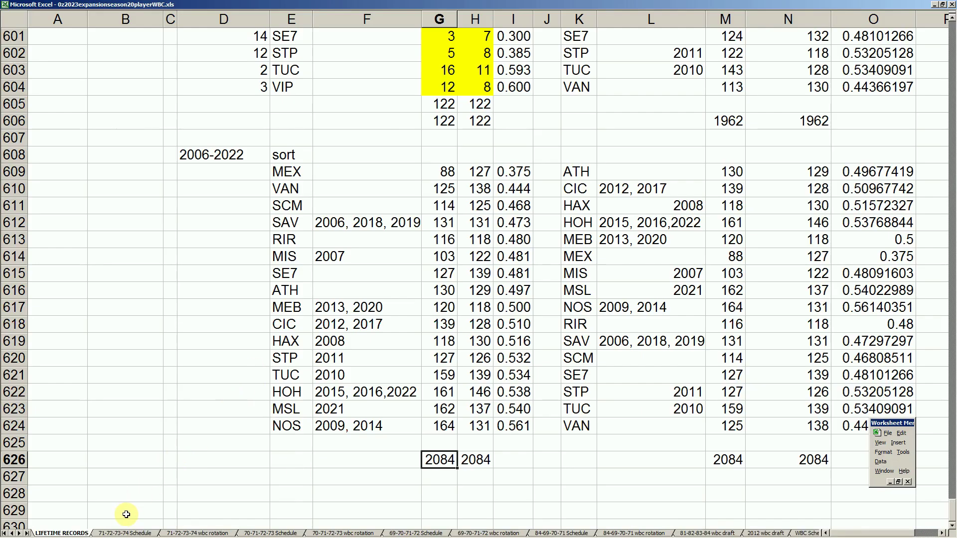
pyautogui.click(124, 533)
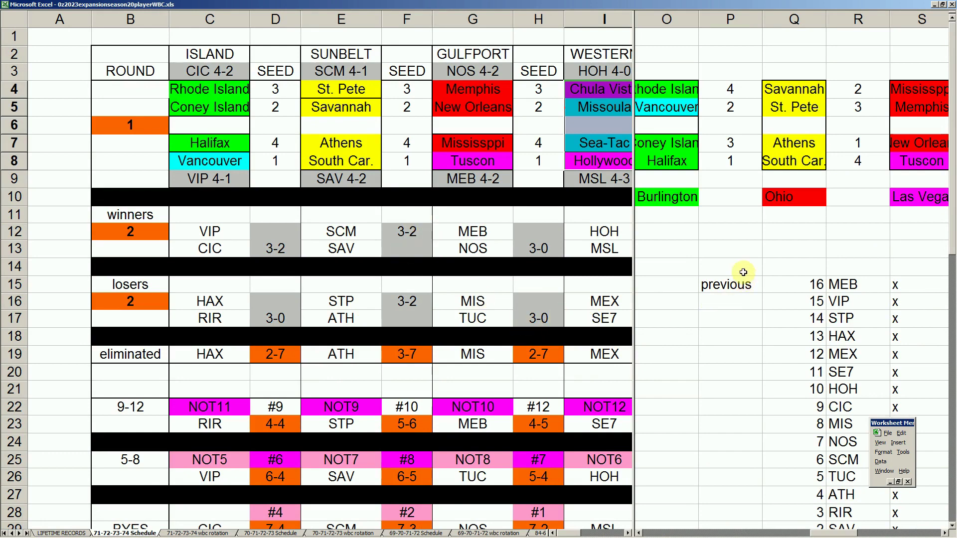
# Examine the previous season's team ranking from 16 to 1 beside the playoff bracket.
pyautogui.click(747, 288)
pyautogui.press('Right')
pyautogui.press('Right')
pyautogui.hscroll(2, 748, 289)
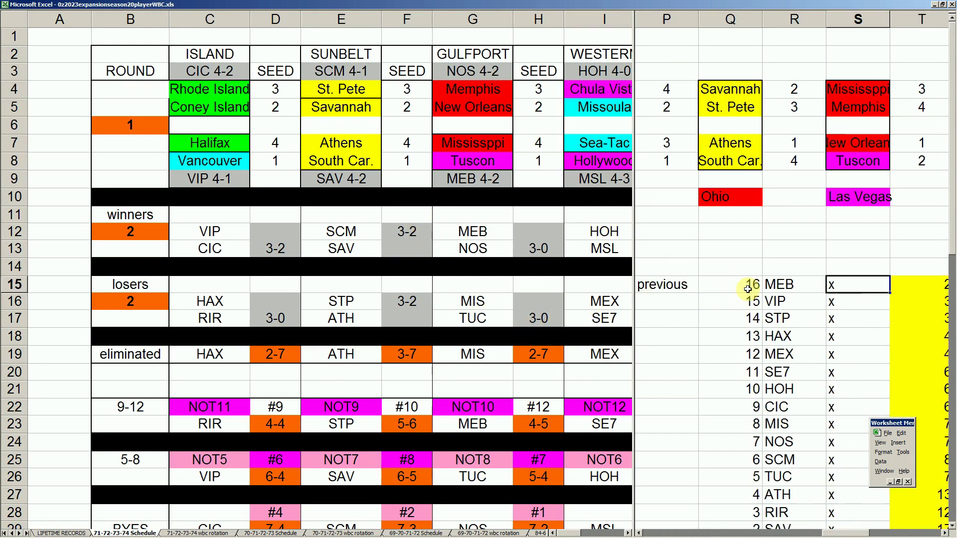
pyautogui.press('Left')
pyautogui.press('Left')
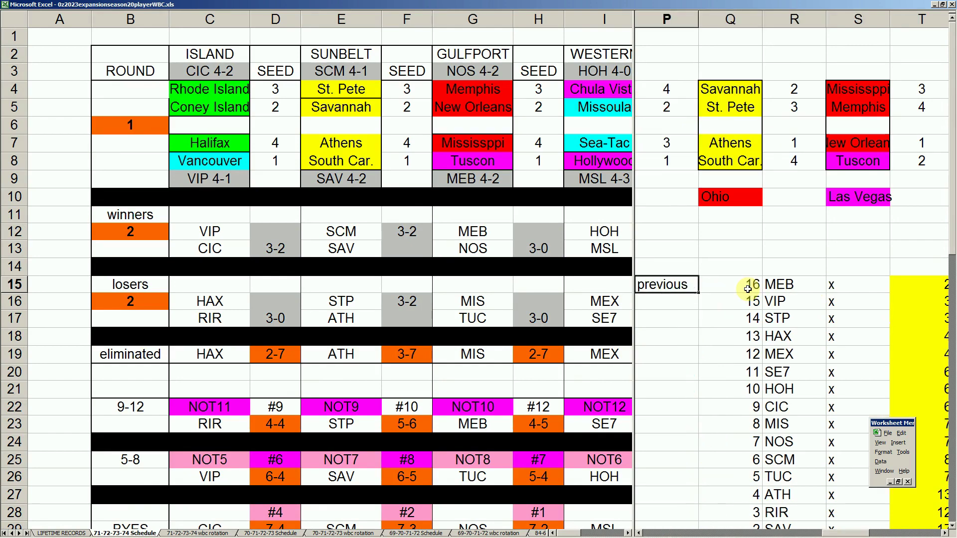
pyautogui.scroll(-1, 762, 302)
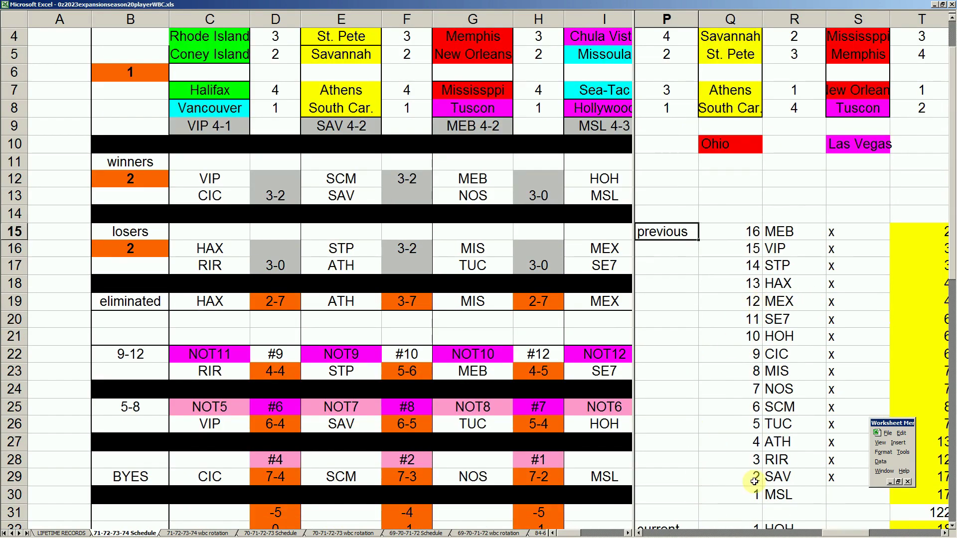
pyautogui.scroll(-2, 722, 452)
pyautogui.scroll(-4, 719, 450)
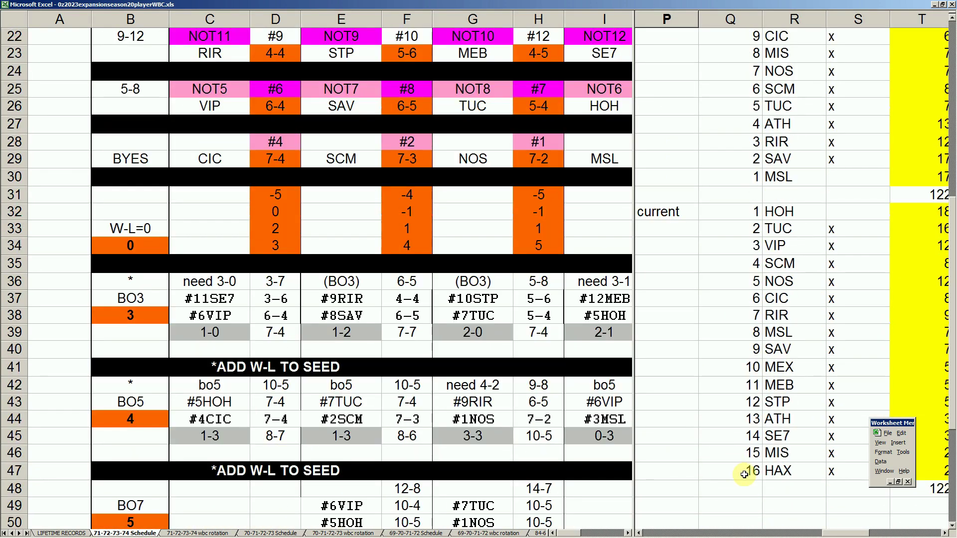
# Examine the current season's team ranking and check the record of first-ranked HOH.
pyautogui.click(788, 219)
pyautogui.press('Right')
pyautogui.press('Right')
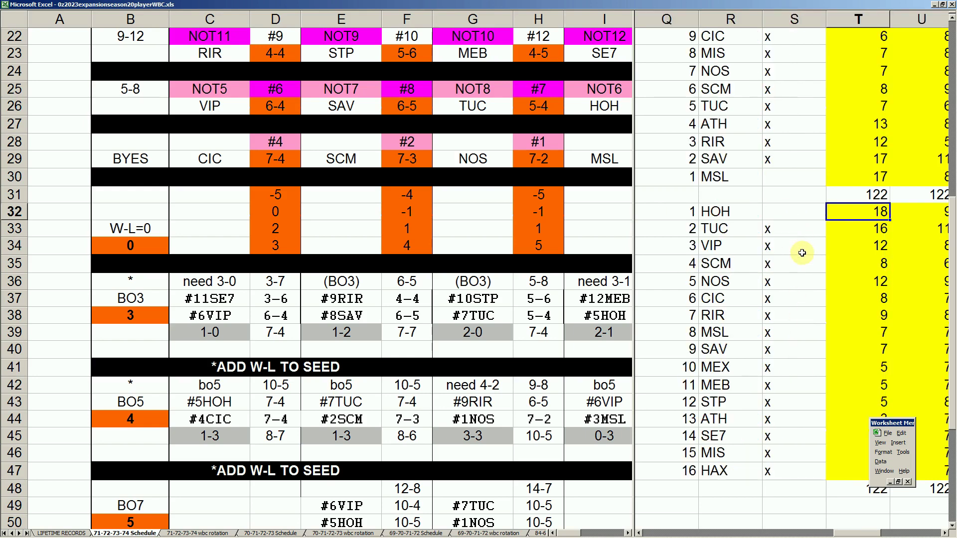
pyautogui.press('Left')
pyautogui.press('Left')
pyautogui.press('Left')
pyautogui.press('Left')
pyautogui.write('current')
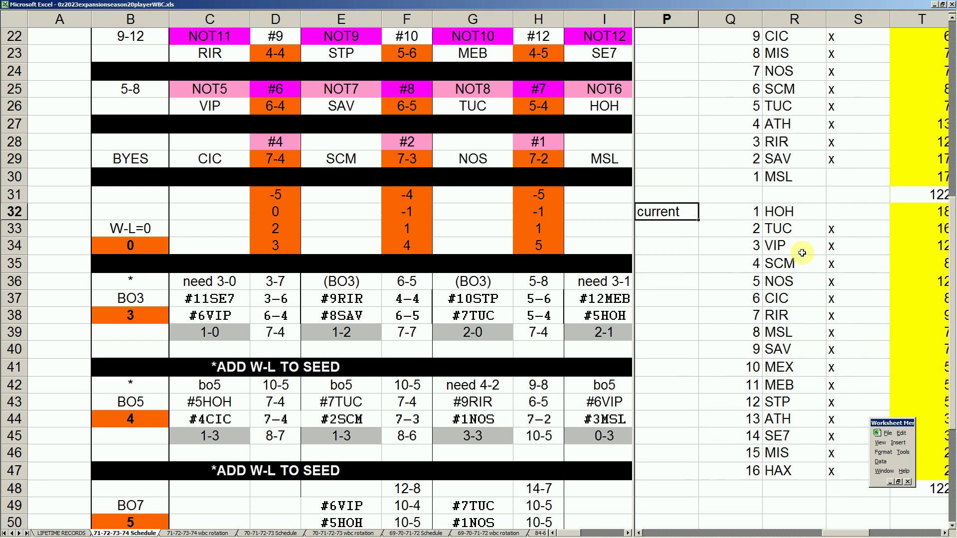
pyautogui.click(795, 211)
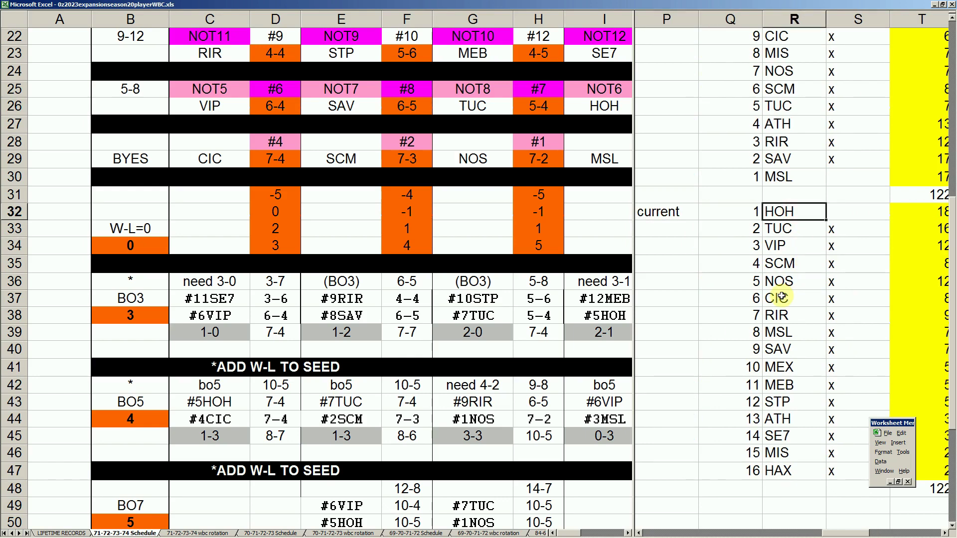
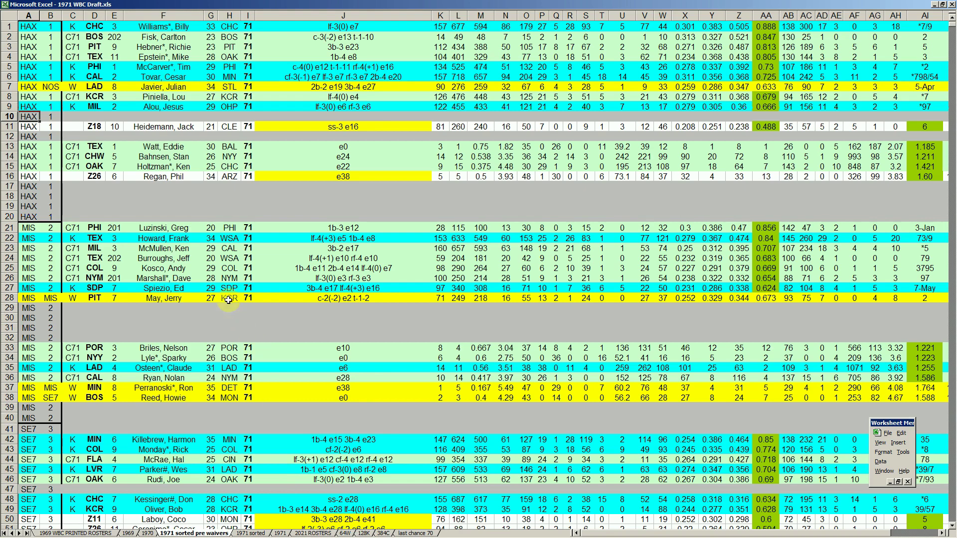
# In the 1971 WBC Draft workbook, look at the 2021 ROSTERS sheet and open the 1971 sheet.
pyautogui.click(310, 534)
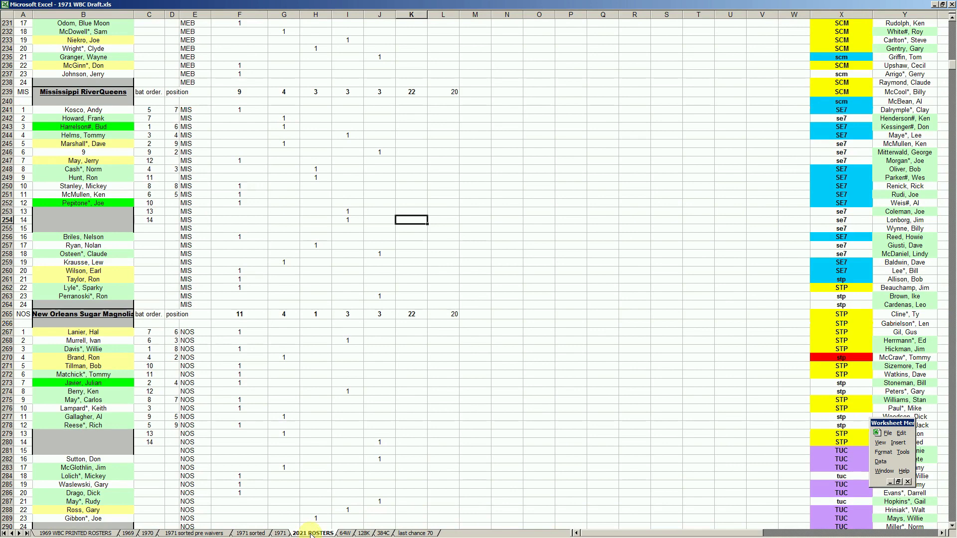
pyautogui.moveTo(207, 535)
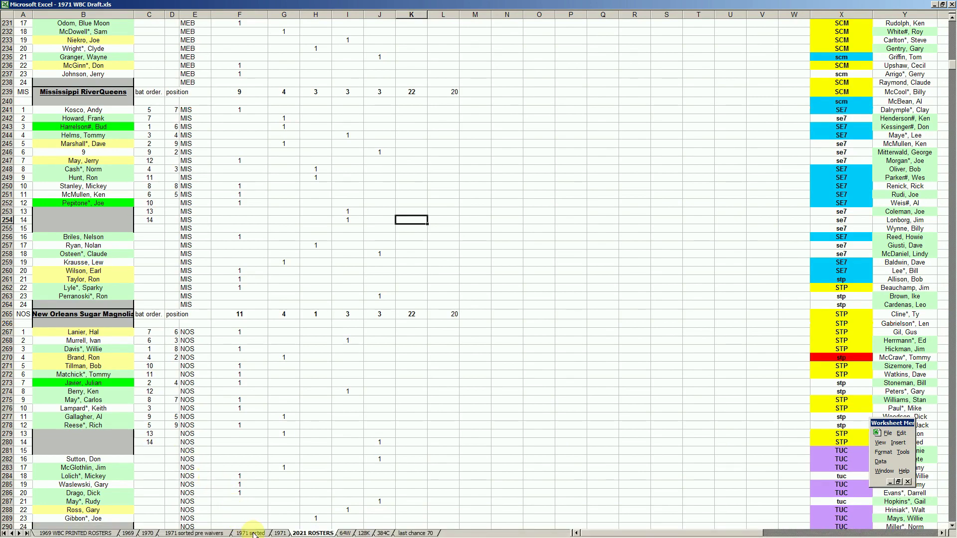
pyautogui.click(280, 533)
pyautogui.click(299, 325)
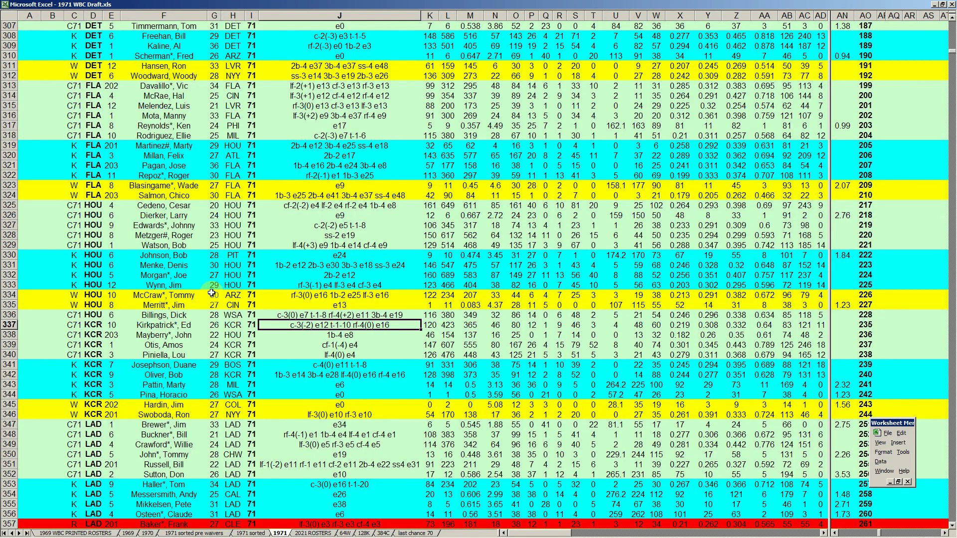
# Look through the 1971 sheet's player list down to its last row, 1600, and the sorting notes beneath it.
pyautogui.scroll(18, 211, 293)
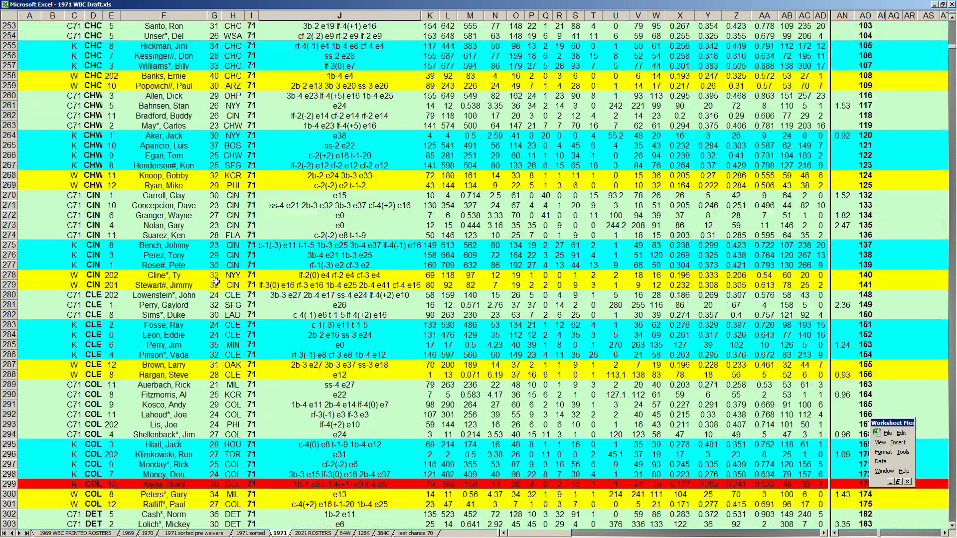
pyautogui.click(217, 166)
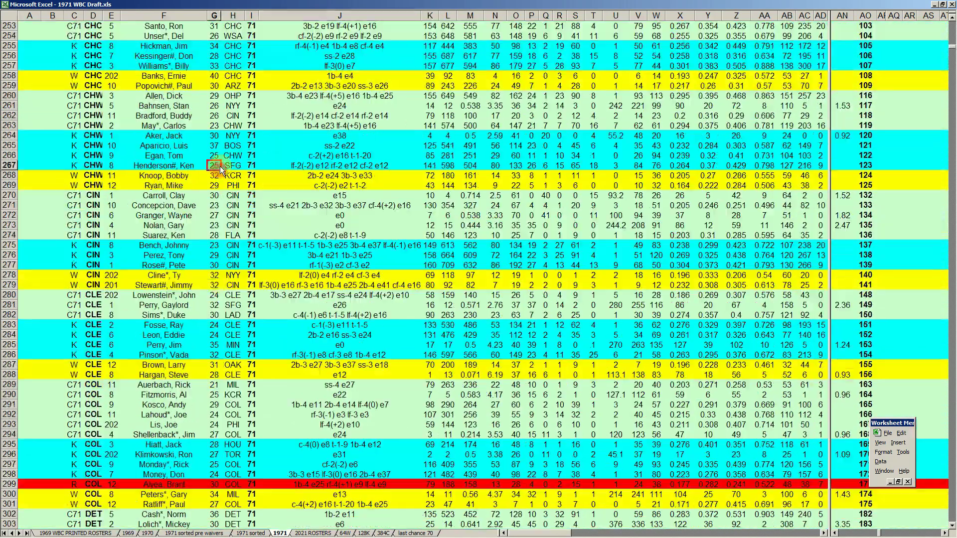
pyautogui.press('pagedown')
pyautogui.press('pagedown')
pyautogui.press('pagedown')
pyautogui.press('pagedown')
pyautogui.press('pagedown')
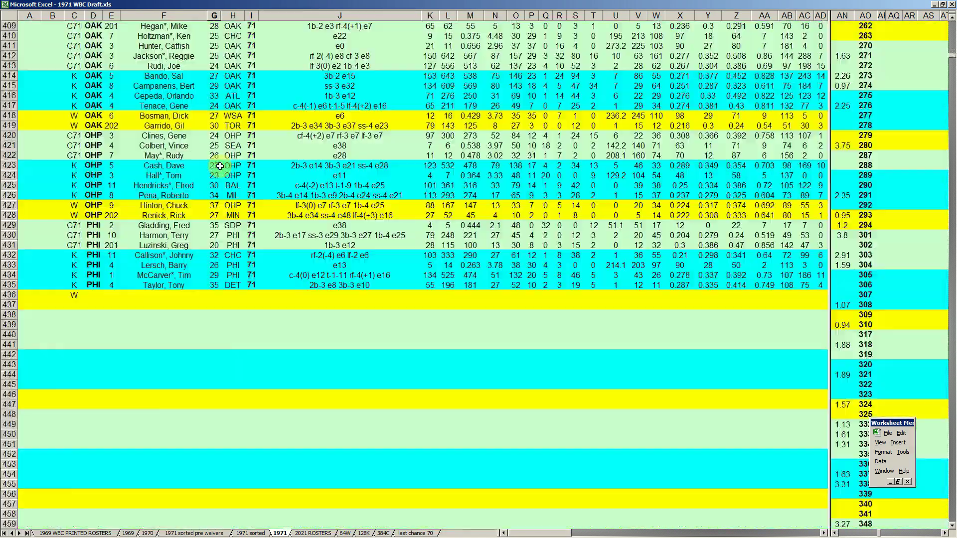
pyautogui.press('pagedown')
pyautogui.press('pagedown')
pyautogui.press('pagedown')
pyautogui.press('pagedown')
pyautogui.press('pagedown')
pyautogui.press('pagedown')
pyautogui.press('pagedown')
pyautogui.press('pagedown')
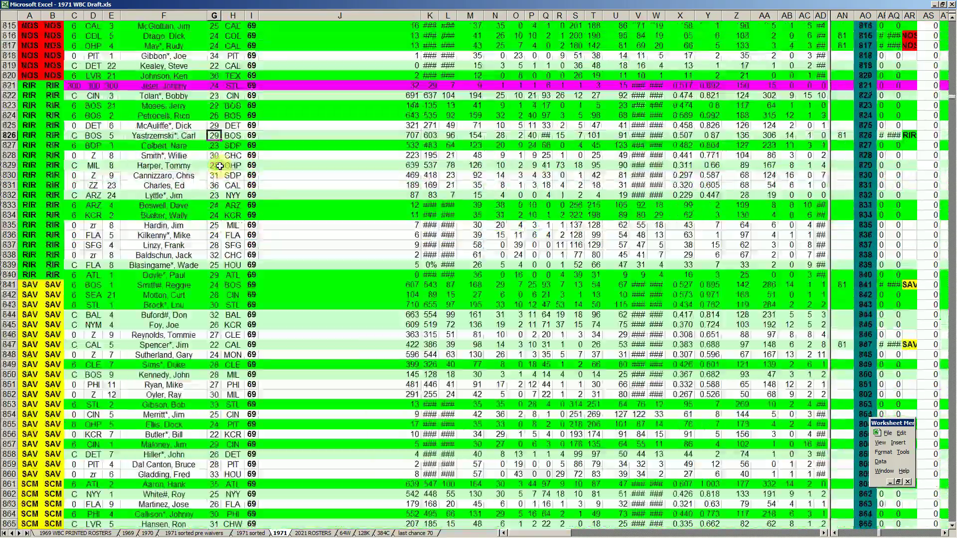
pyautogui.press('pagedown')
pyautogui.press('pagedown')
pyautogui.press('pagedown')
pyautogui.press('pagedown')
pyautogui.press('pagedown')
pyautogui.press('pagedown')
pyautogui.press('pagedown')
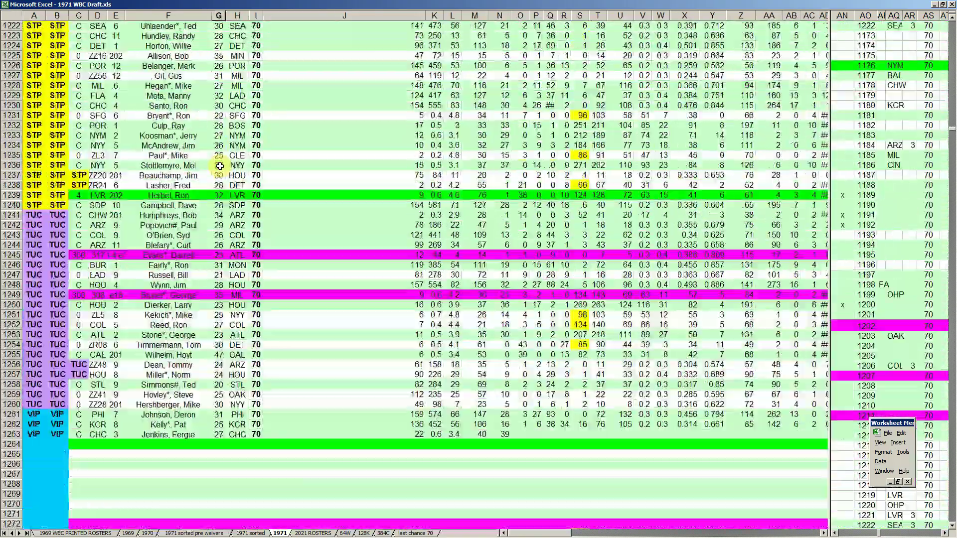
pyautogui.press('pagedown')
pyautogui.press('pagedown')
pyautogui.press('pagedown')
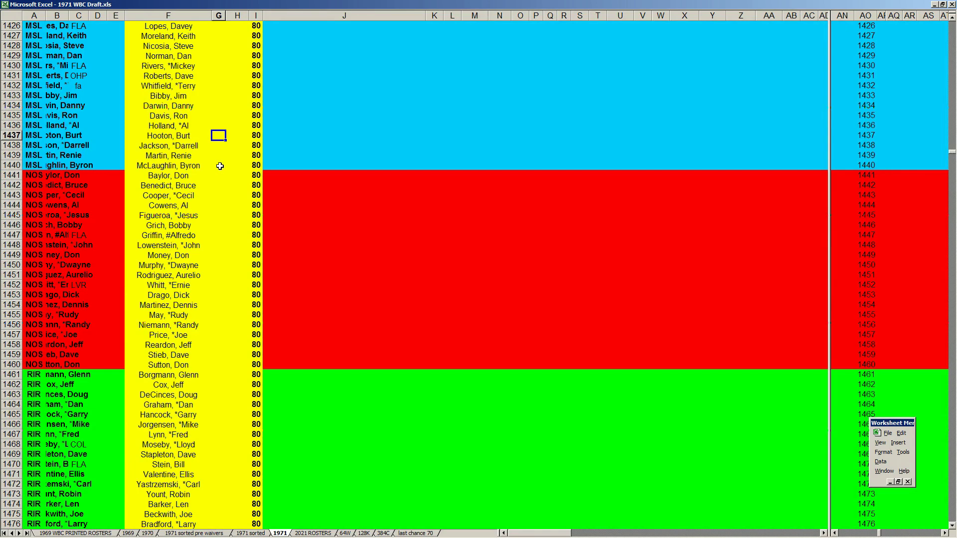
pyautogui.press('pagedown')
pyautogui.press('pagedown')
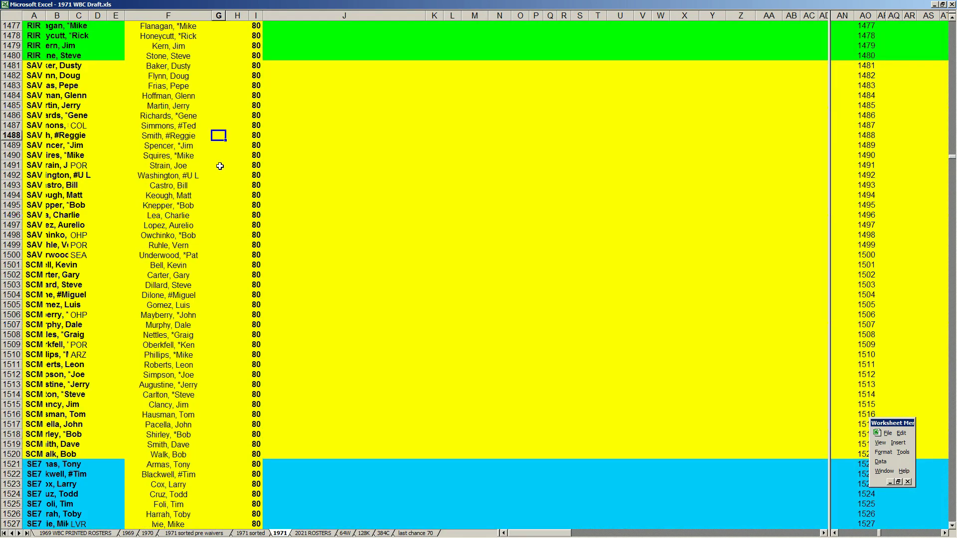
pyautogui.press('pagedown')
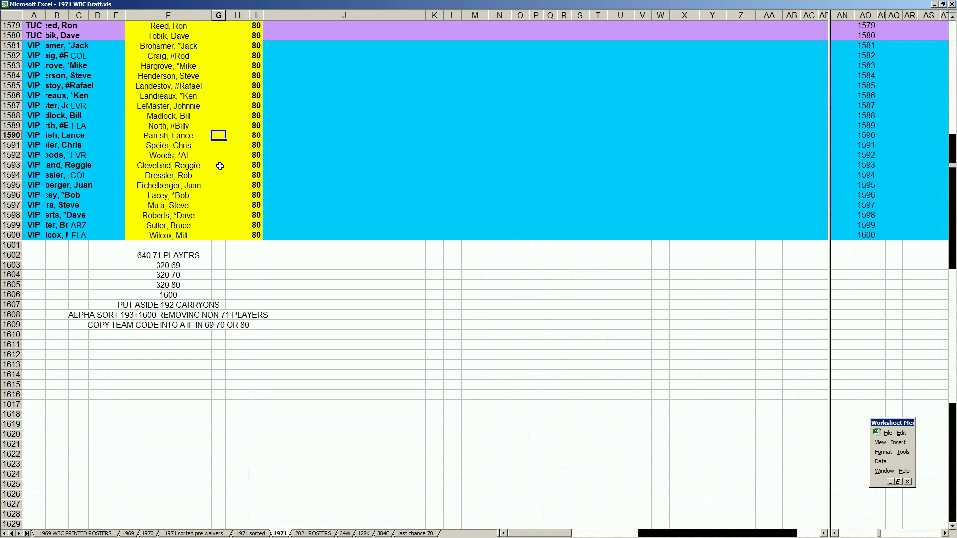
pyautogui.click(11, 235)
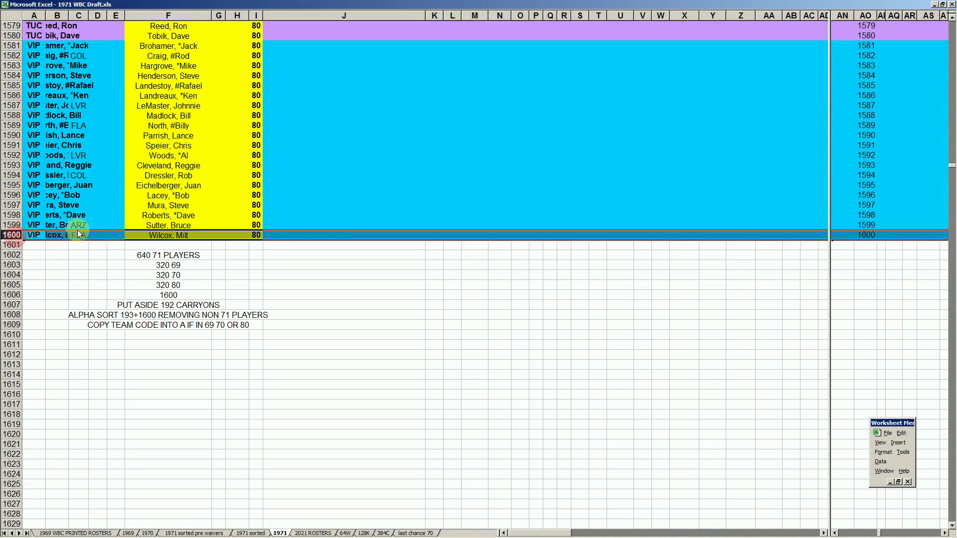
pyautogui.click(66, 206)
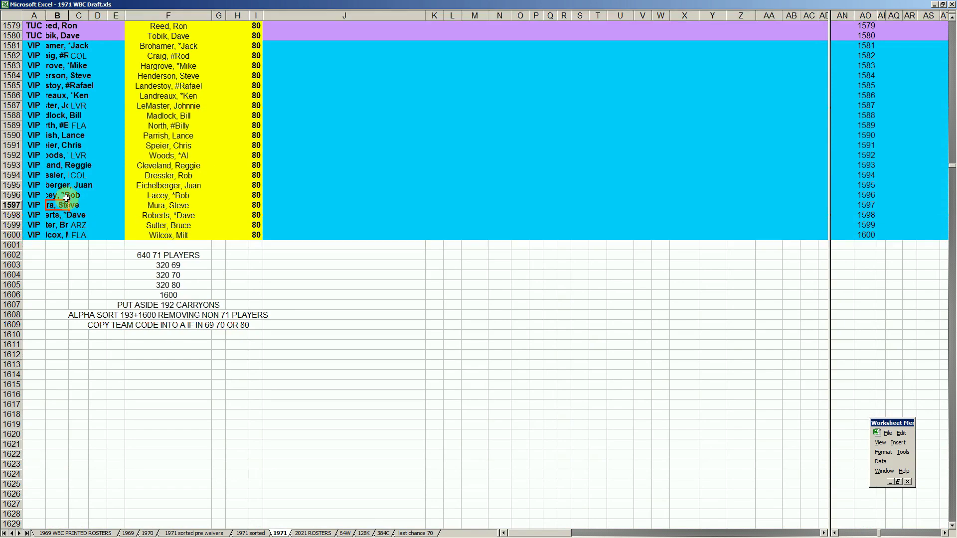
# Return to the start of the 1971 player list and examine the green carry-on players, selecting the name in row 22.
pyautogui.press('pageup')
pyautogui.press('pageup')
pyautogui.press('pageup')
pyautogui.press('pageup')
pyautogui.press('pageup')
pyautogui.press('pageup')
pyautogui.press('pageup')
pyautogui.press('pageup')
pyautogui.press('pageup')
pyautogui.press('pageup')
pyautogui.press('pageup')
pyautogui.press('pageup')
pyautogui.press('pageup')
pyautogui.press('pageup')
pyautogui.press('pageup')
pyautogui.press('pageup')
pyautogui.press('pageup')
pyautogui.press('pageup')
pyautogui.press('pageup')
pyautogui.press('pageup')
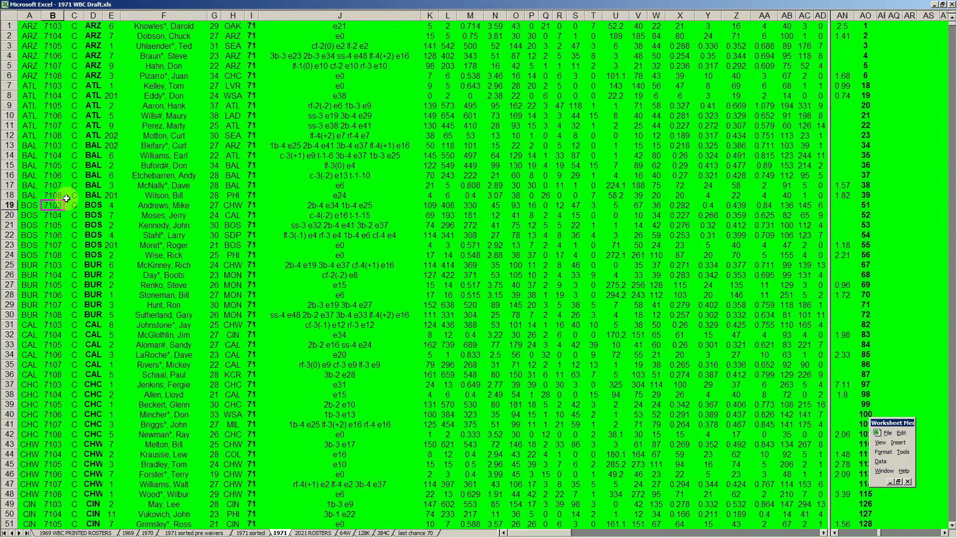
pyautogui.click(149, 235)
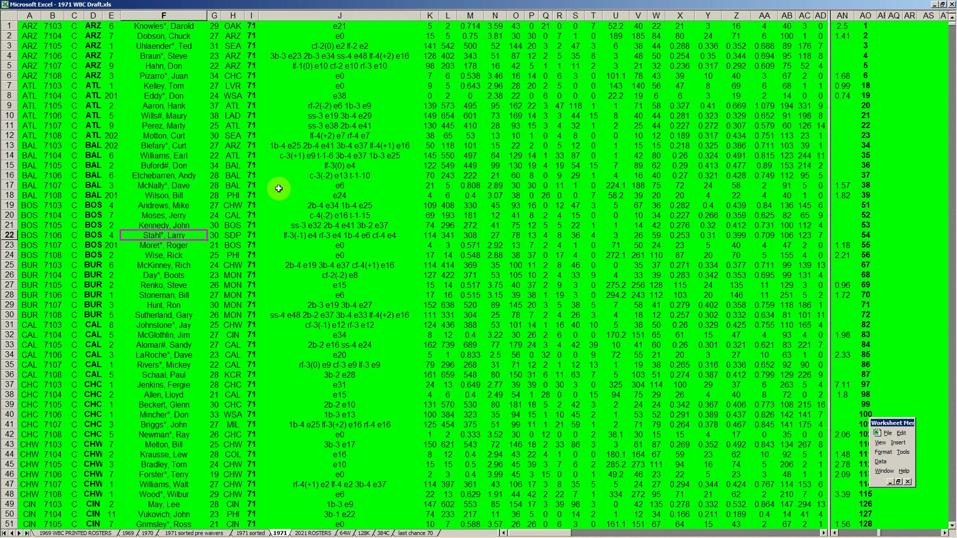
# Look down the season column of the 1971 player list, from row 11 through the coloured team rows to row 365.
pyautogui.click(250, 127)
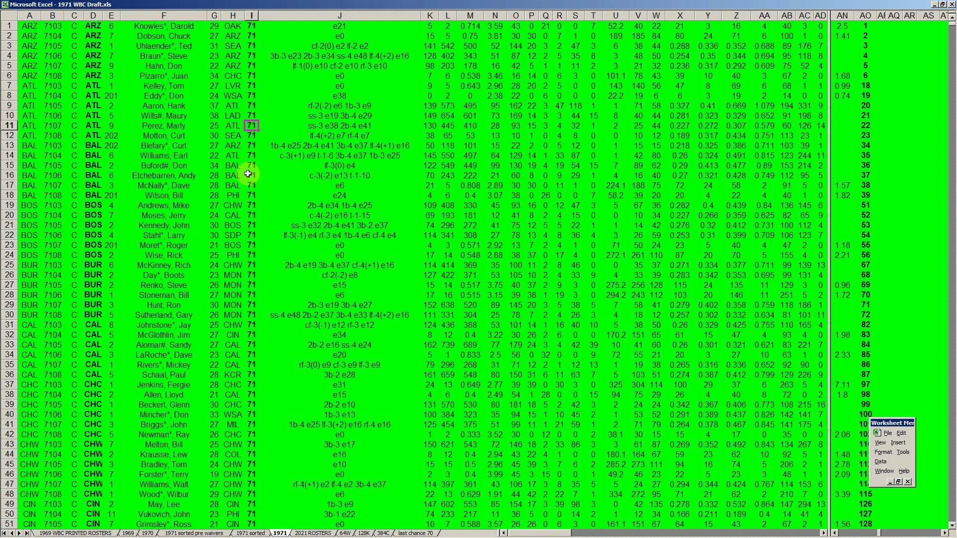
pyautogui.press('pagedown')
pyautogui.press('pagedown')
pyautogui.press('pagedown')
pyautogui.press('pagedown')
pyautogui.press('pagedown')
pyautogui.press('pagedown')
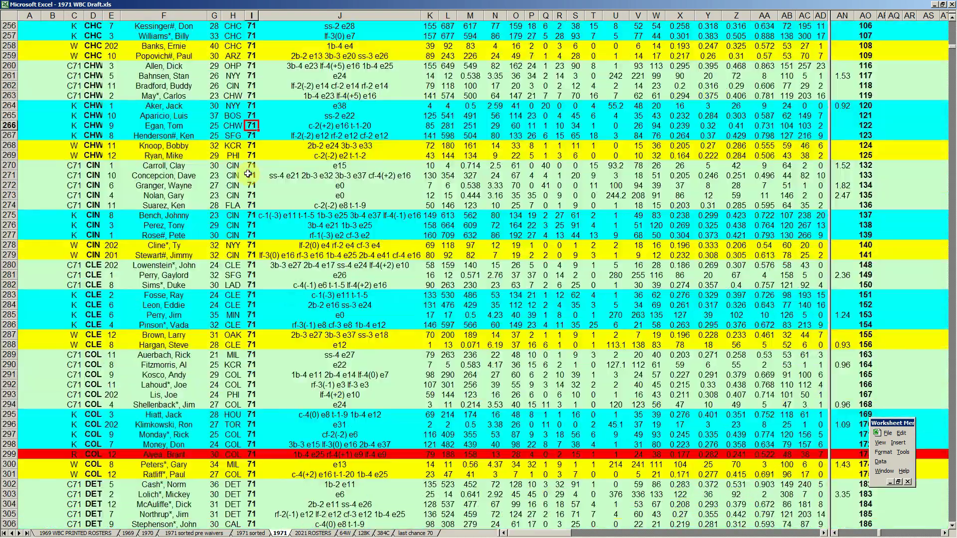
pyautogui.press('pagedown')
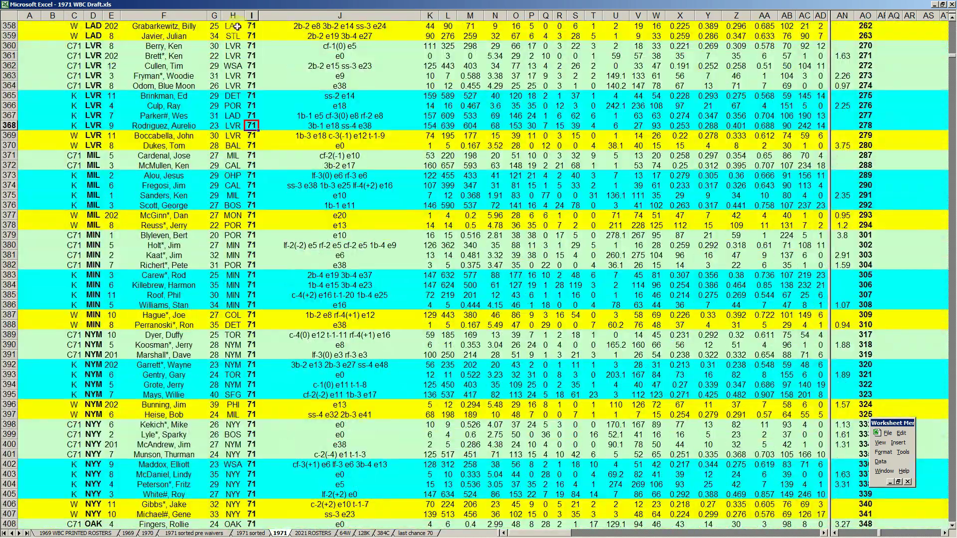
pyautogui.click(252, 17)
pyautogui.click(251, 95)
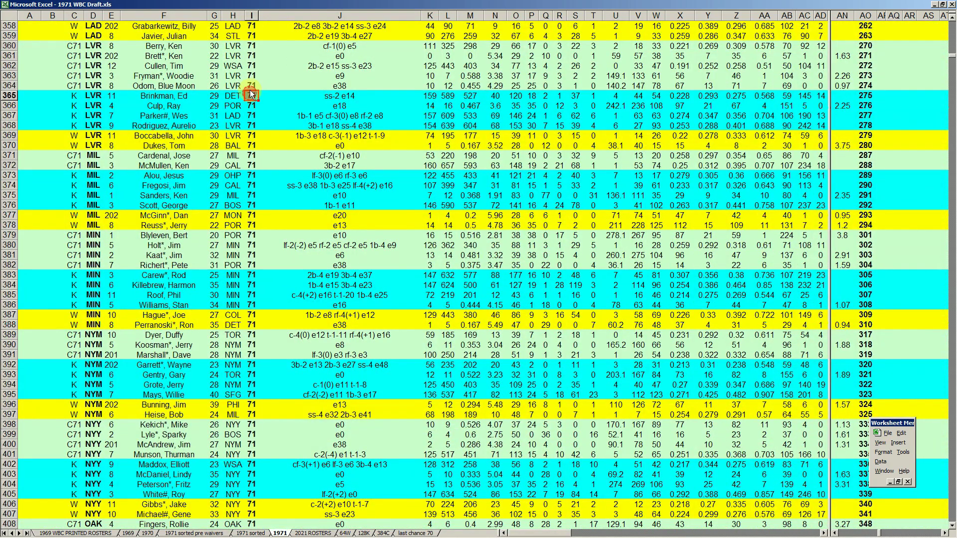
# Look through the rest of the season 71 players to the end of the magenta block and select row 640.
pyautogui.press('pagedown')
pyautogui.press('pagedown')
pyautogui.press('pagedown')
pyautogui.press('pagedown')
pyautogui.press('pagedown')
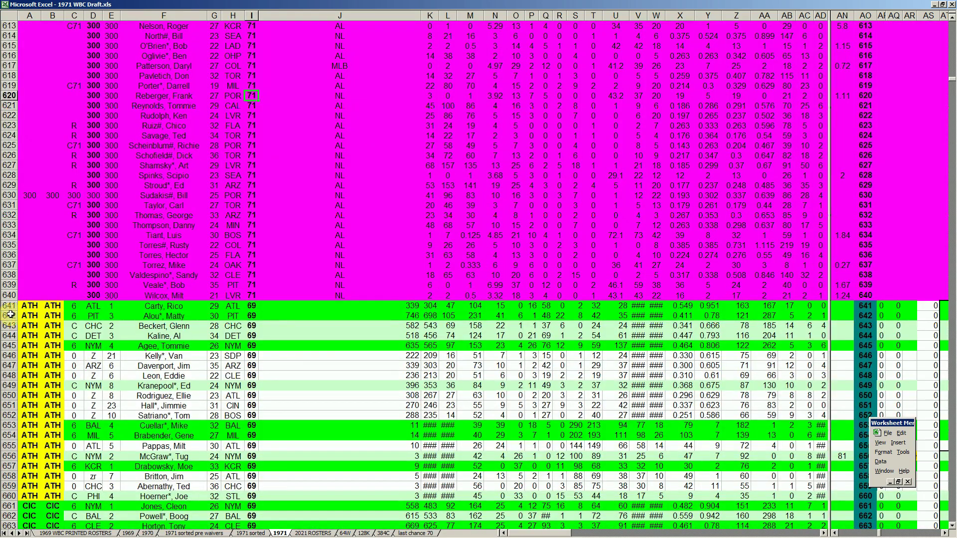
pyautogui.click(12, 296)
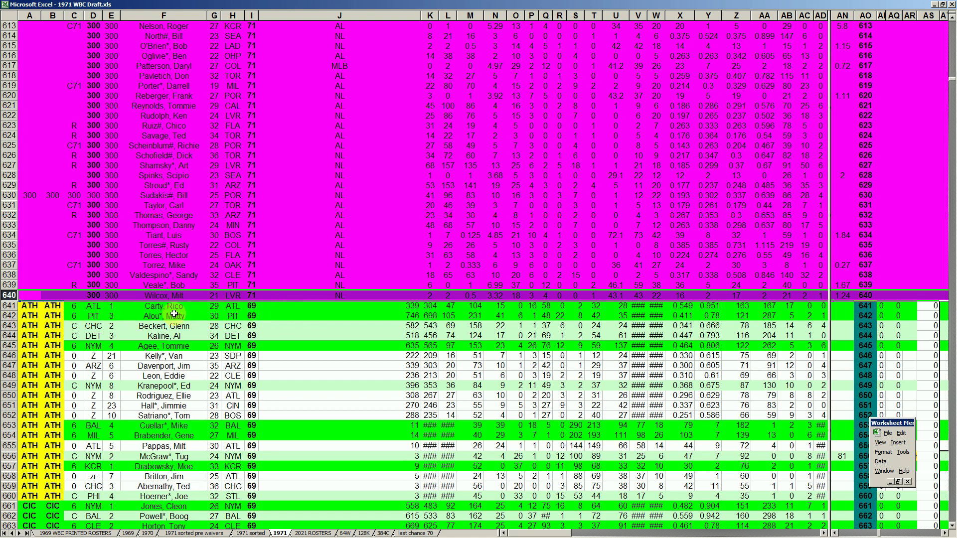
# Examine the season 69 ATH roster starting in row 641, checking its statistics and the player names in rows 641 to 645.
pyautogui.moveTo(439, 315); pyautogui.dragTo(710, 394)
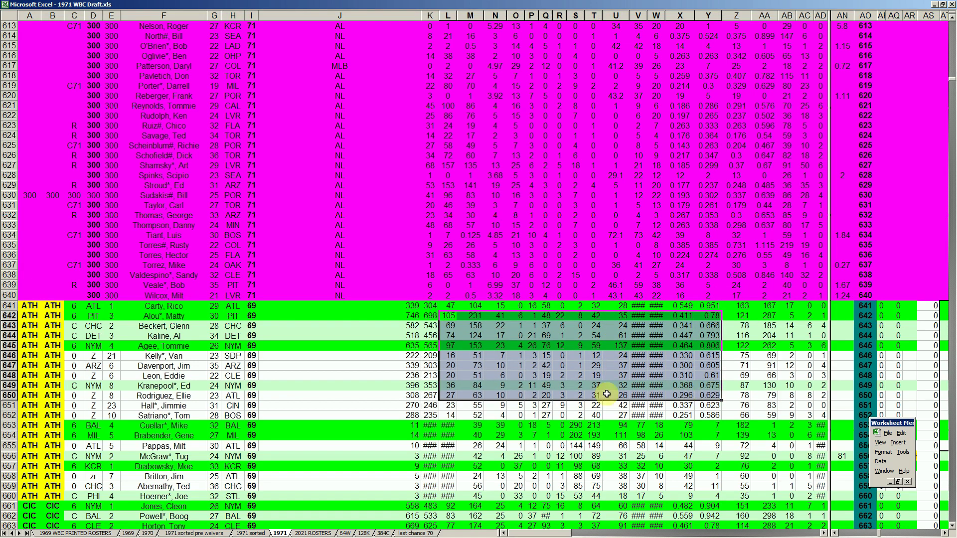
pyautogui.click(26, 305)
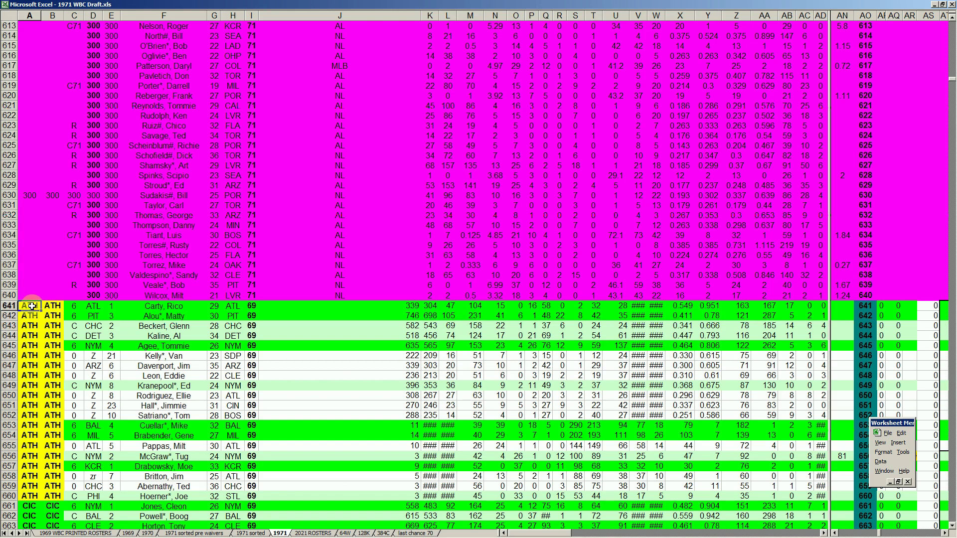
pyautogui.click(173, 306)
pyautogui.click(178, 316)
pyautogui.click(178, 336)
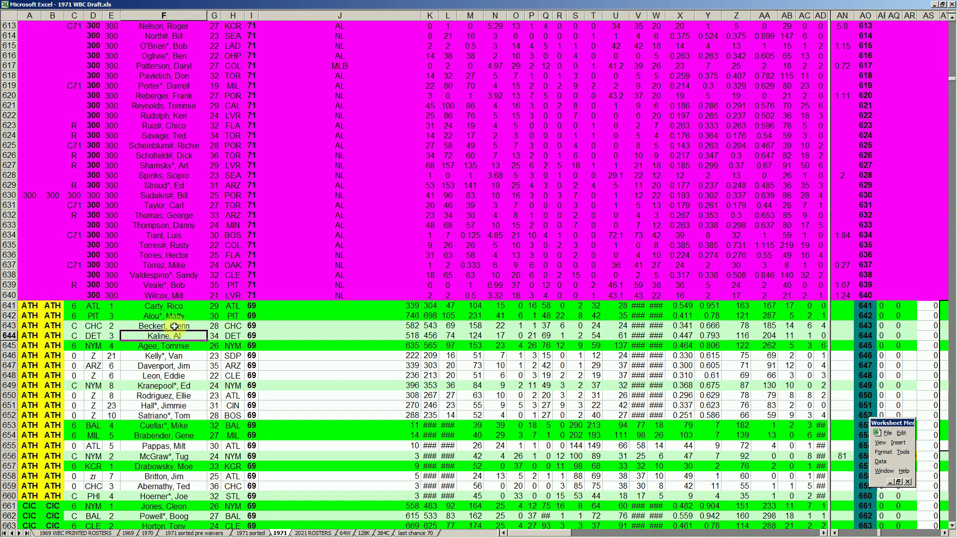
pyautogui.click(177, 306)
pyautogui.click(178, 318)
pyautogui.click(179, 326)
pyautogui.click(180, 335)
pyautogui.click(29, 308)
pyautogui.click(162, 345)
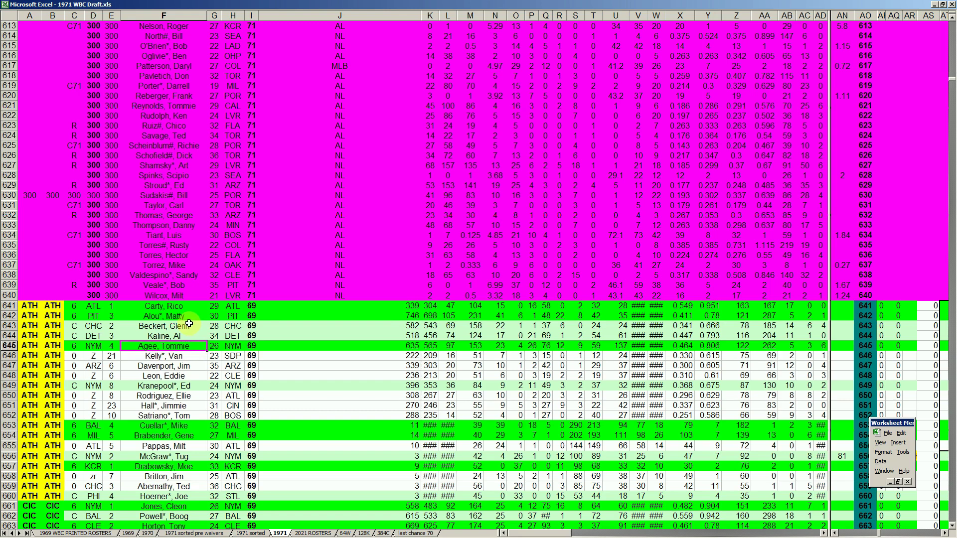
pyautogui.click(10, 306)
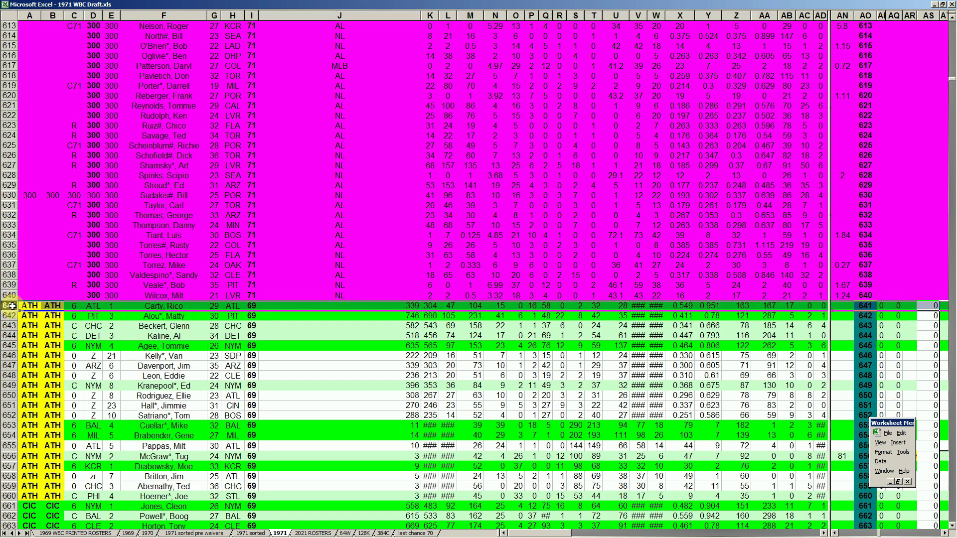
# Look through the season 69 team rosters down to the last VIP player in row 960.
pyautogui.press('pagedown')
pyautogui.press('pagedown')
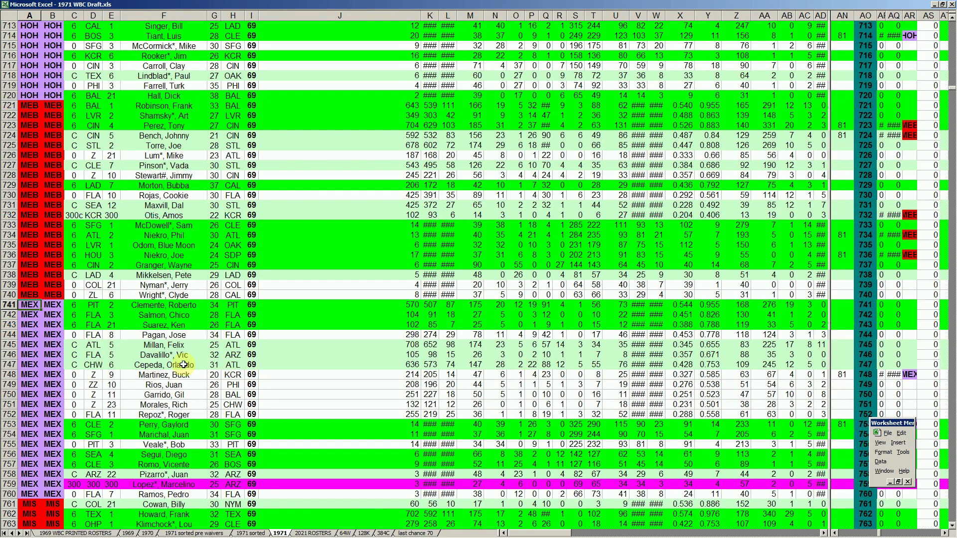
pyautogui.press('pagedown')
pyautogui.press('pagedown')
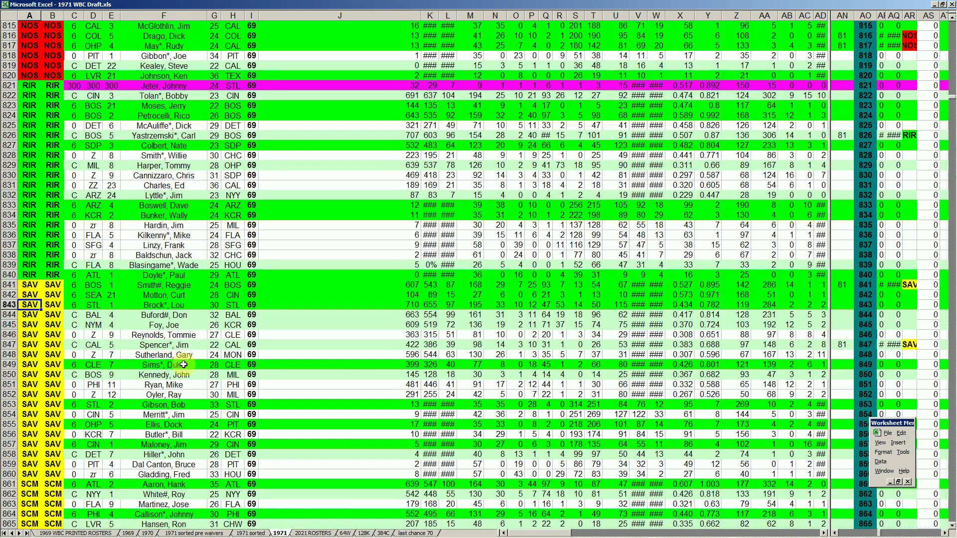
pyautogui.press('pagedown')
pyautogui.press('pagedown')
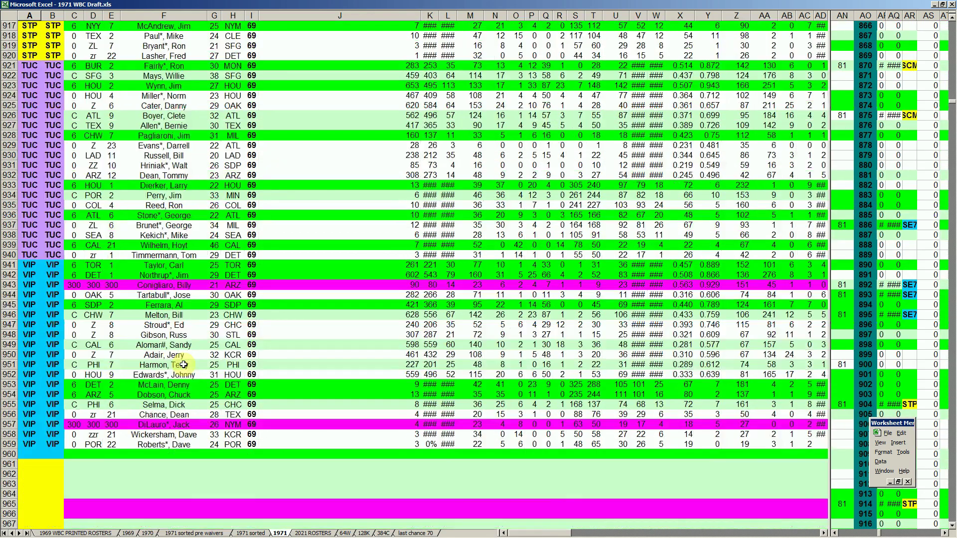
pyautogui.scroll(-2, 289, 379)
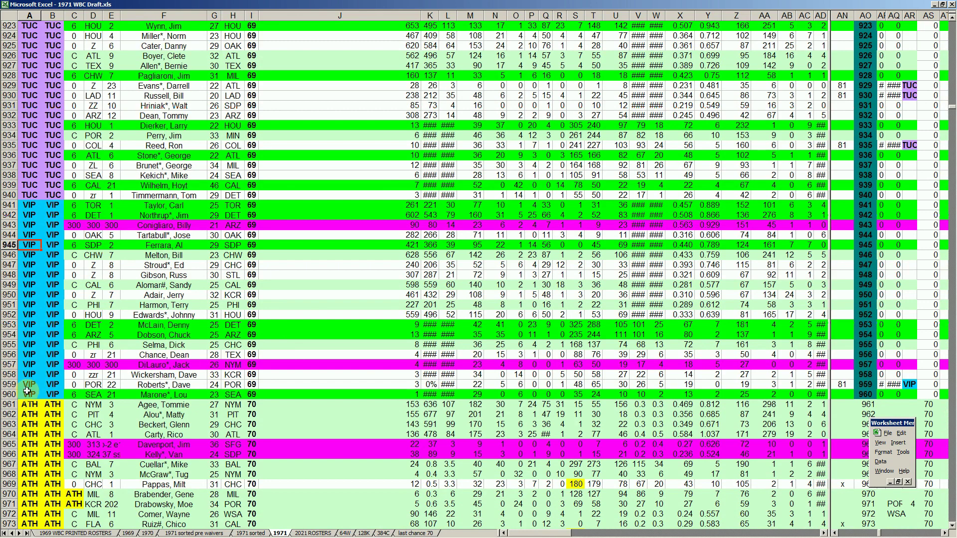
pyautogui.click(252, 394)
# Examine where the season 70 ATH players begin in rows 961 and 962, and compare them with the VIP player in row 954.
pyautogui.scroll(-3, 116, 404)
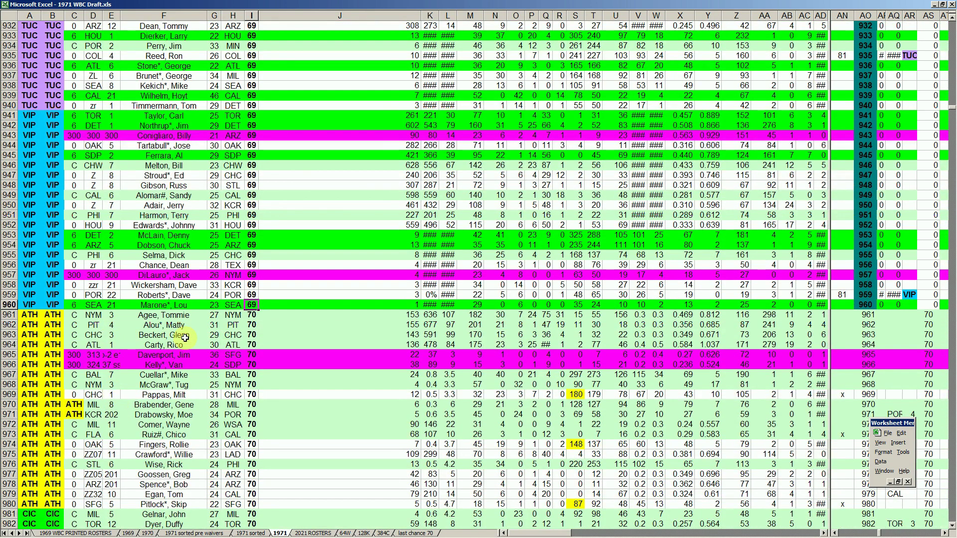
pyautogui.click(181, 319)
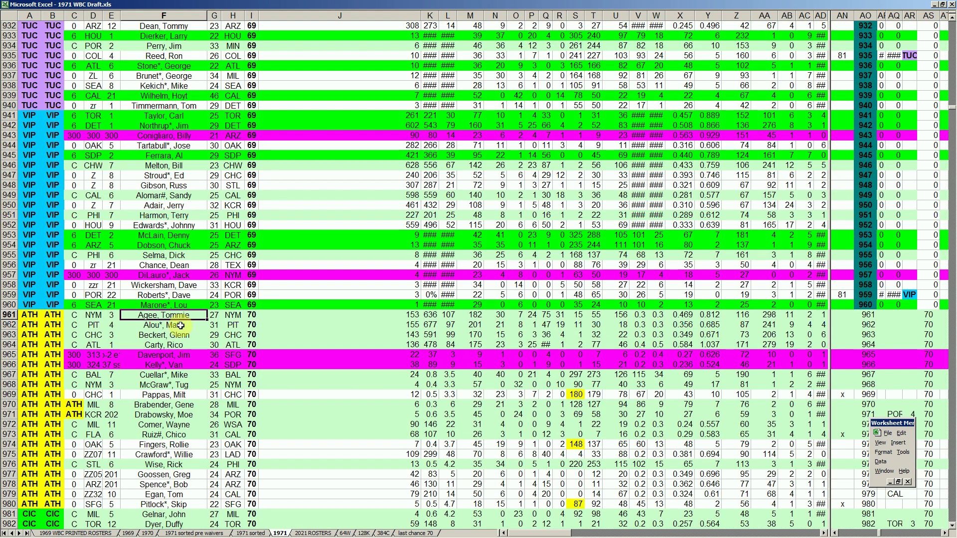
pyautogui.click(180, 326)
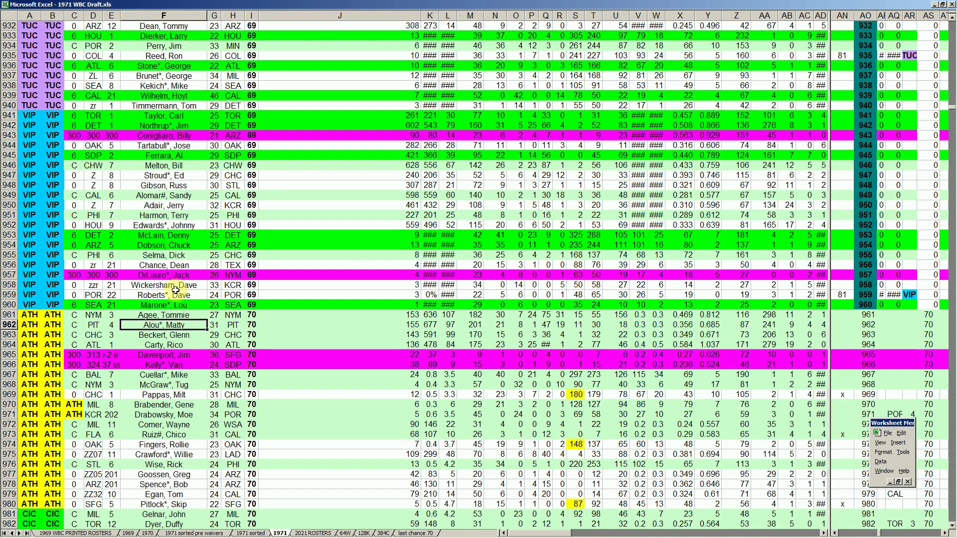
pyautogui.click(191, 244)
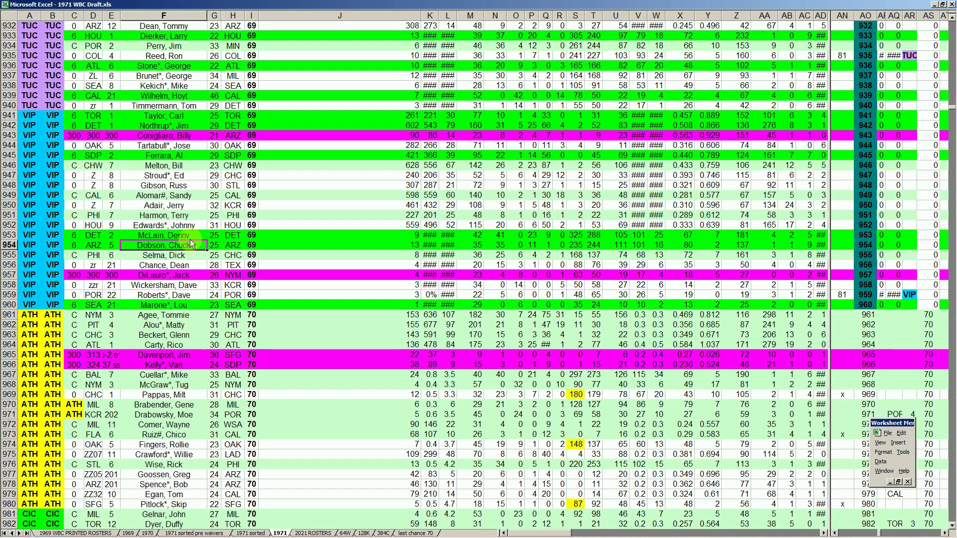
# Return to the start of the 1971 list and go through the six ARZ carry-on players in rows 1 to 6.
pyautogui.hotkey('ctrl', 'Up')
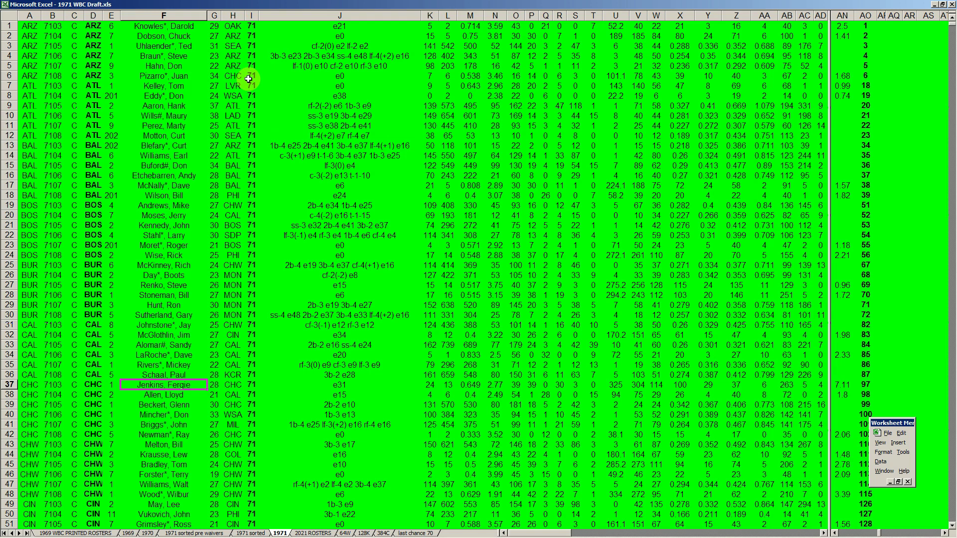
pyautogui.moveTo(13, 25); pyautogui.dragTo(11, 81)
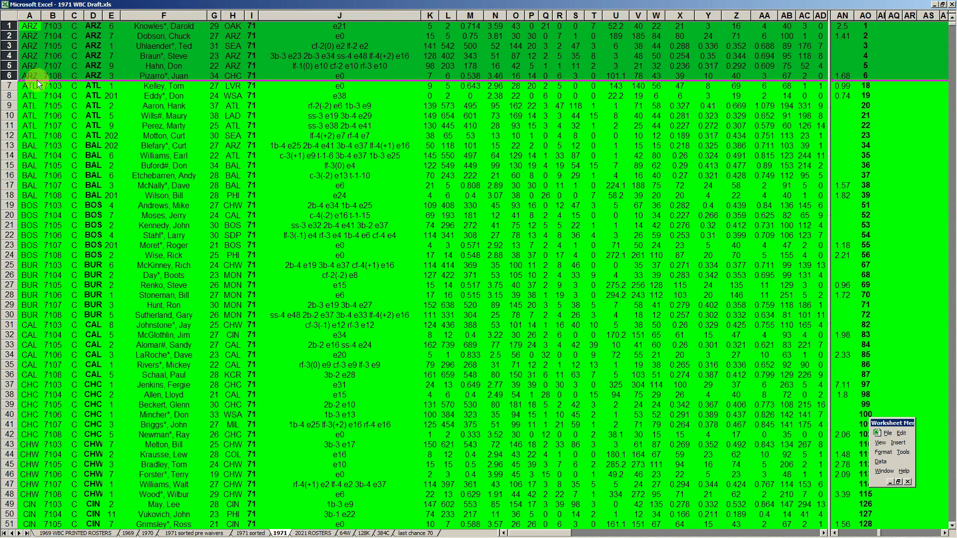
pyautogui.click(181, 31)
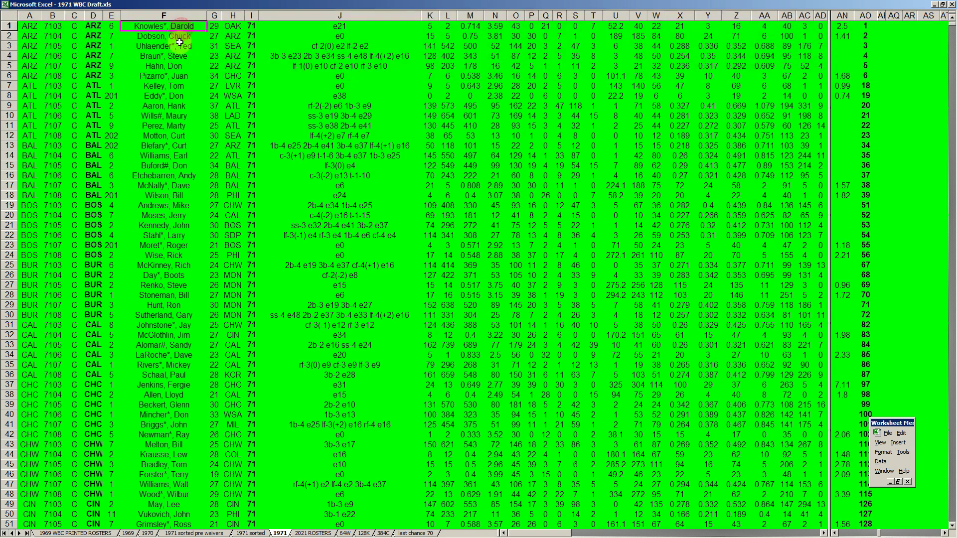
pyautogui.click(184, 36)
pyautogui.click(184, 46)
pyautogui.click(185, 57)
pyautogui.click(185, 66)
pyautogui.click(184, 77)
# Examine the ATL carry-on players in rows 7 to 12.
pyautogui.moveTo(12, 87); pyautogui.dragTo(12, 133)
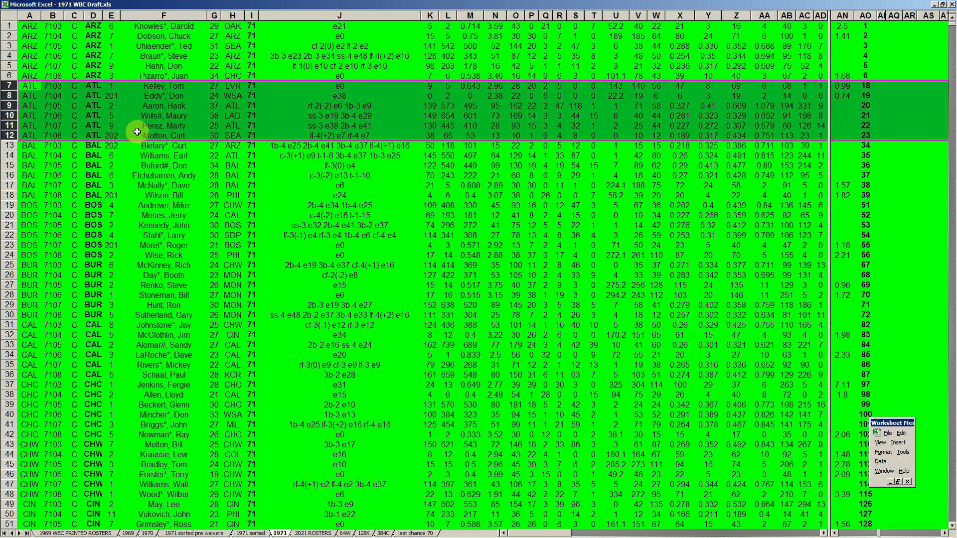
pyautogui.click(186, 115)
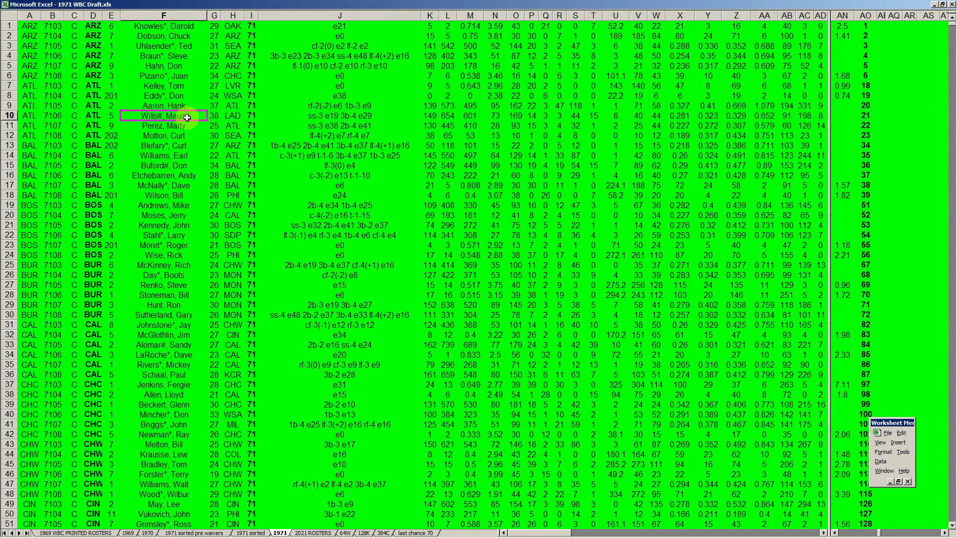
pyautogui.click(182, 127)
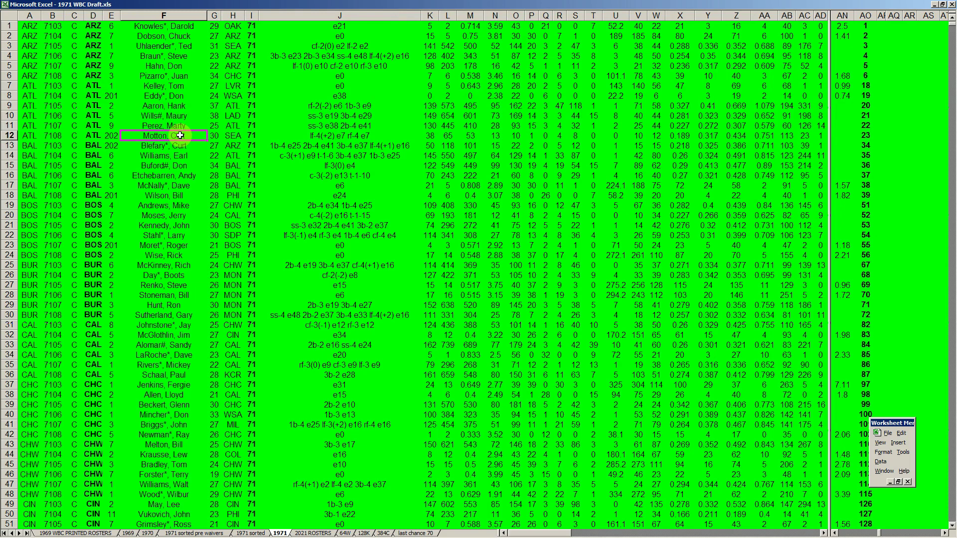
pyautogui.click(157, 184)
pyautogui.click(29, 127)
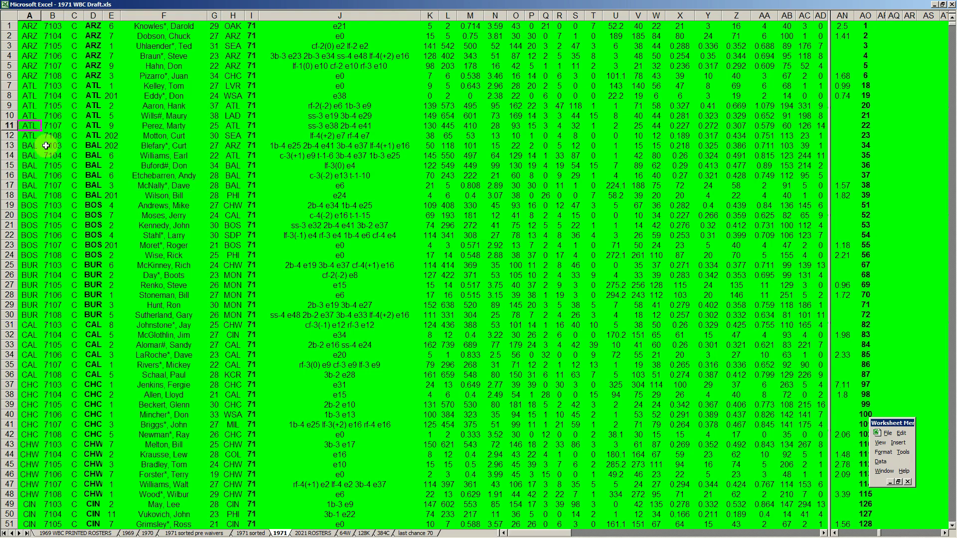
# Look through the remaining green carry-on players to their last row, 192, and check the status codes in column C.
pyautogui.press('pagedown')
pyautogui.press('pagedown')
pyautogui.press('pagedown')
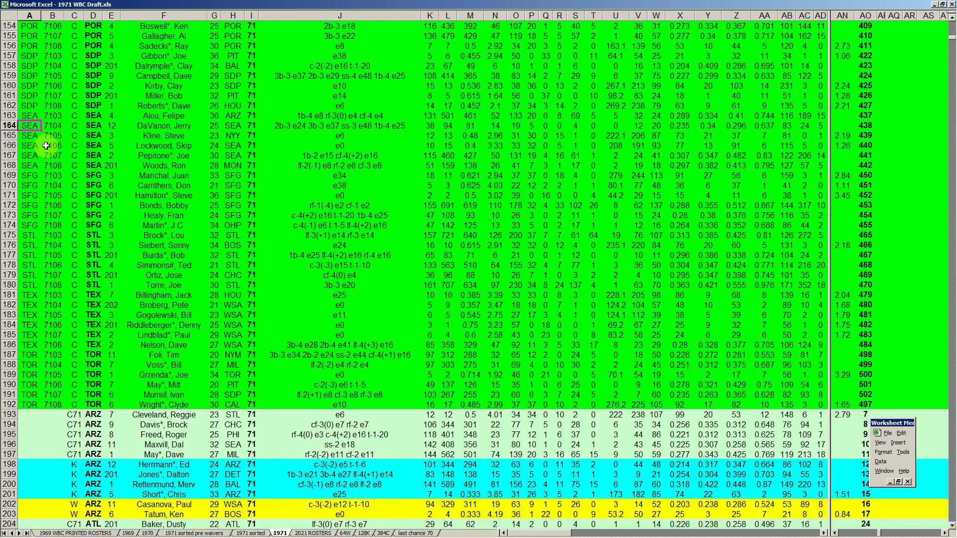
pyautogui.click(77, 16)
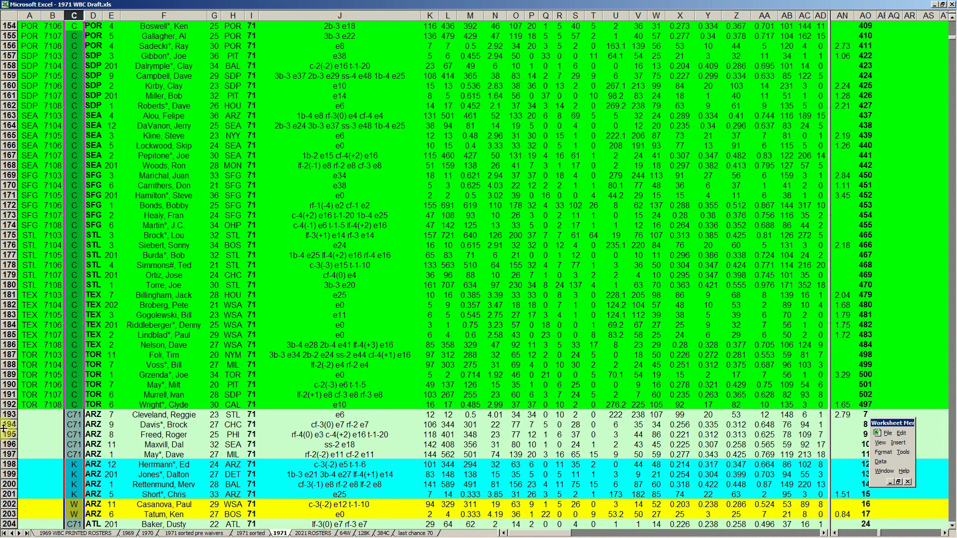
pyautogui.click(9, 404)
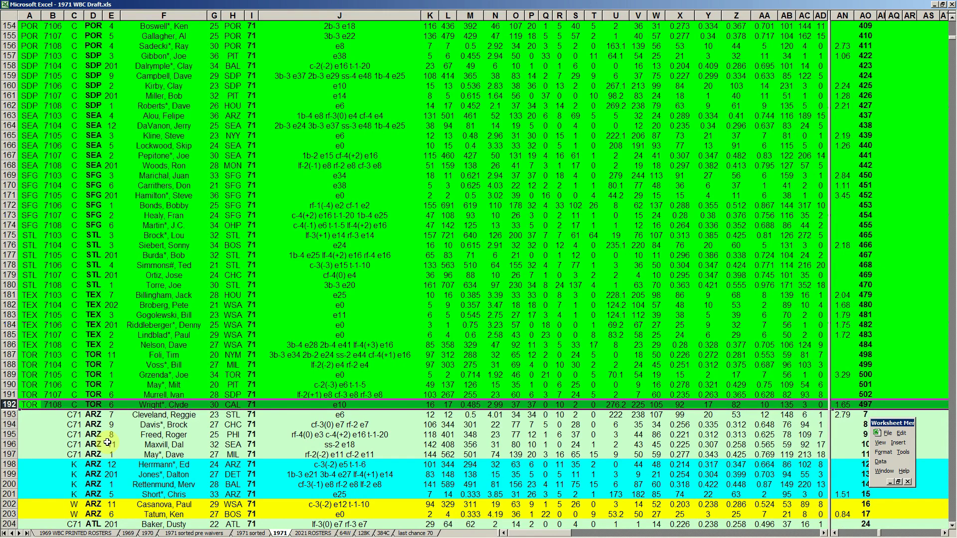
pyautogui.click(158, 374)
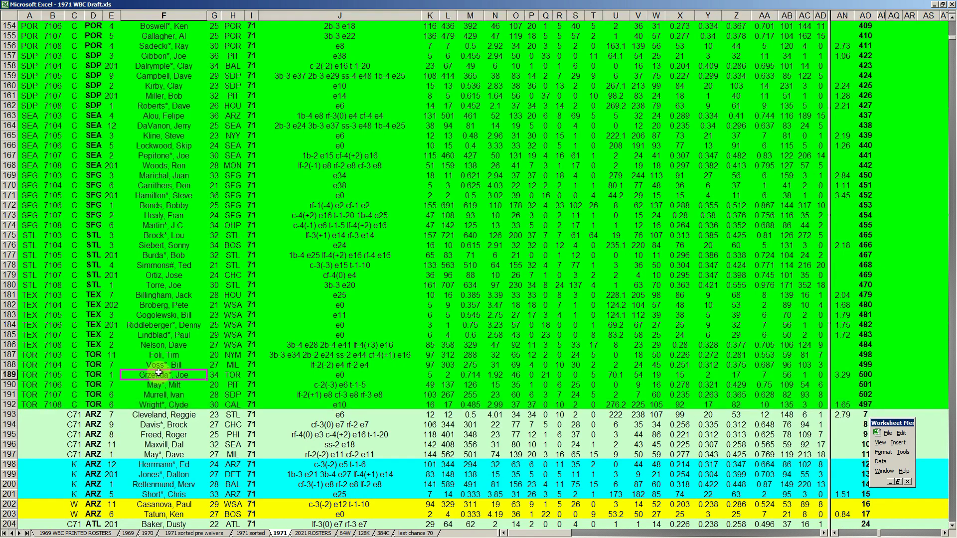
# Look through the C71, K and W players and the magenta block, continuing to the season 69 MEX roster at row 748.
pyautogui.press('pagedown')
pyautogui.press('pagedown')
pyautogui.press('pagedown')
pyautogui.press('pagedown')
pyautogui.press('pagedown')
pyautogui.press('pagedown')
pyautogui.press('pagedown')
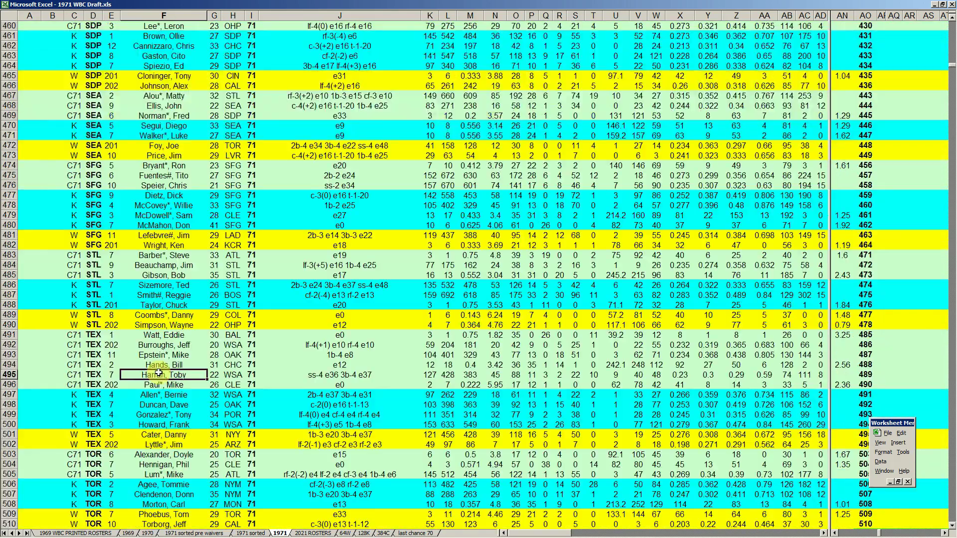
pyautogui.press('pagedown')
pyautogui.press('pagedown')
pyautogui.press('pagedown')
pyautogui.press('pagedown')
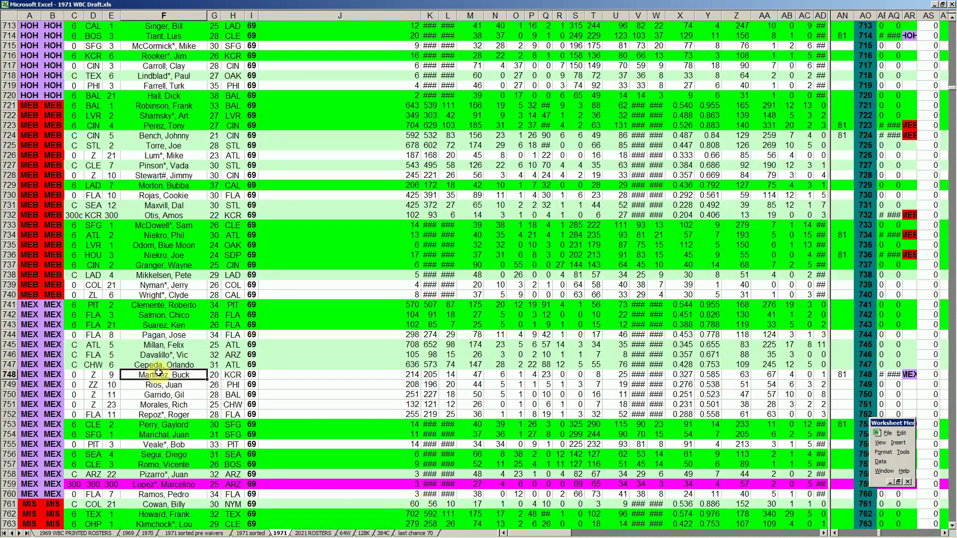
# Look over the MEX and MIS rosters, select the player in row 753, and return to the season 69 ATH roster.
pyautogui.scroll(-9, 158, 375)
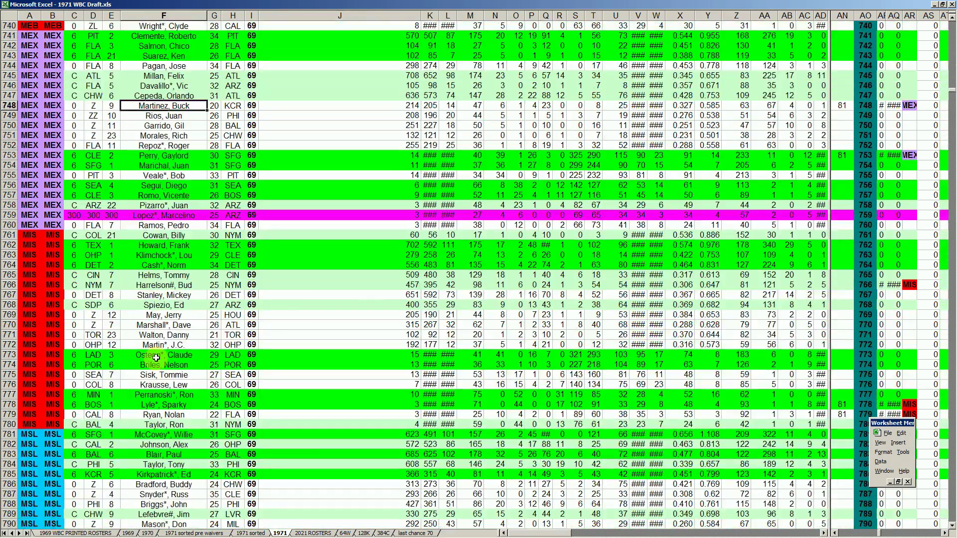
pyautogui.scroll(-1, 156, 358)
pyautogui.scroll(3, 150, 344)
pyautogui.click(164, 216)
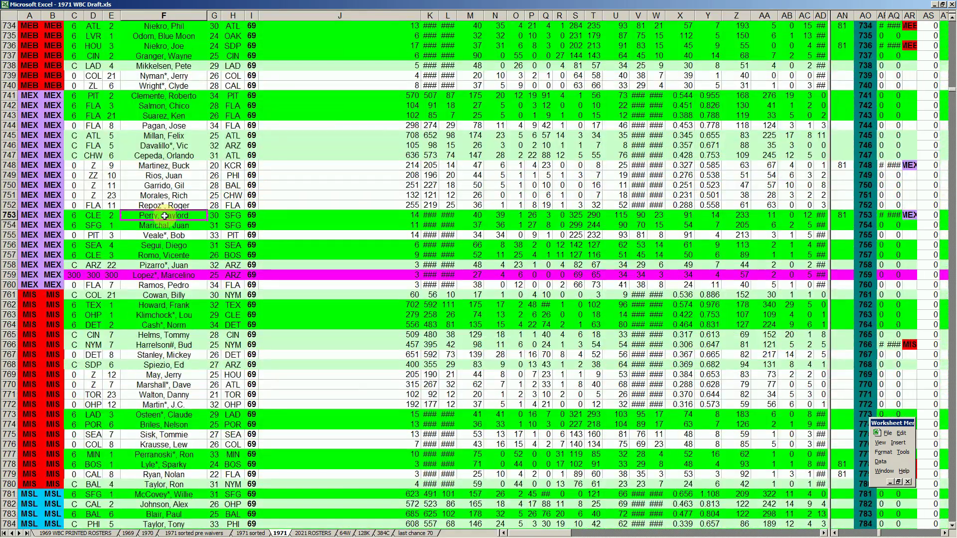
pyautogui.press('pageup')
pyautogui.press('pageup')
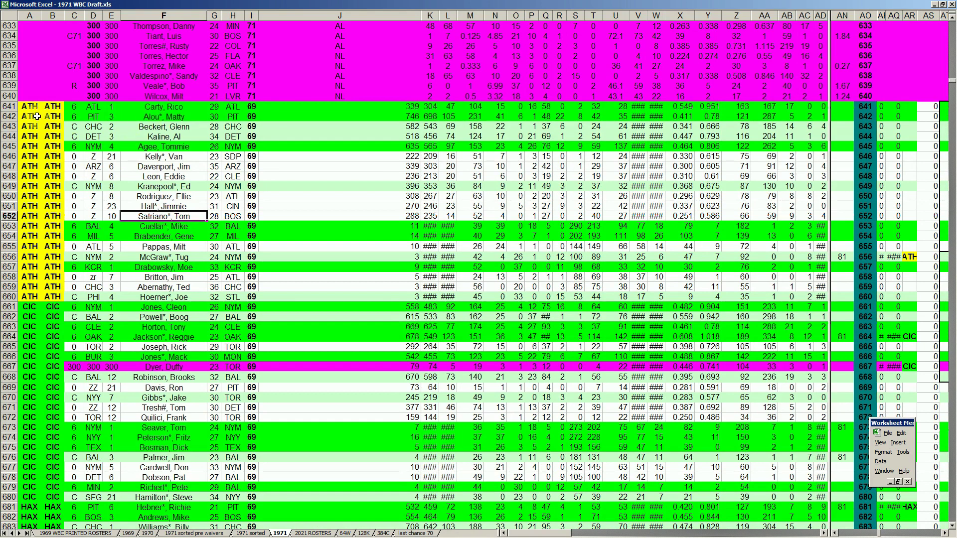
# Look through the season 69 team rosters from ATH in row 642 down to the start of season 70 at row 961.
pyautogui.click(187, 115)
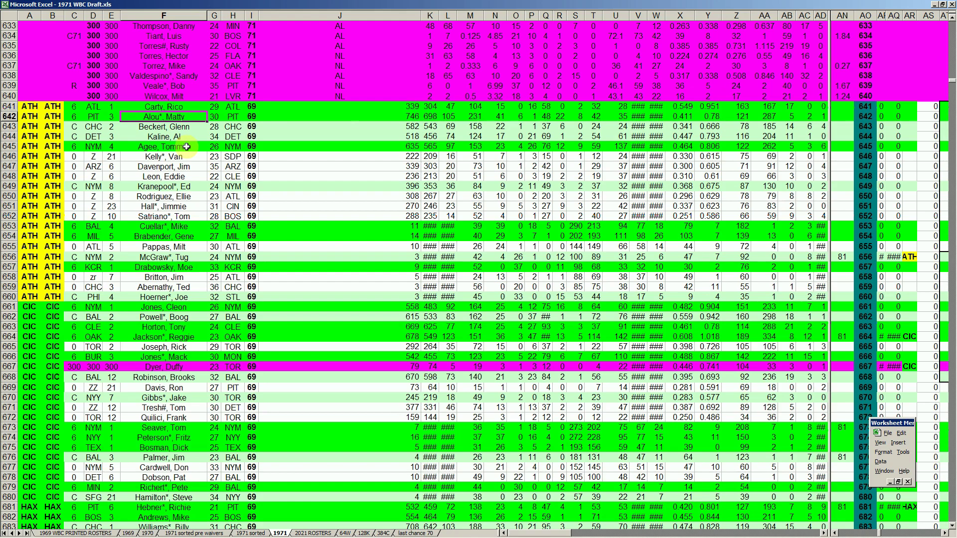
pyautogui.press('pagedown')
pyautogui.press('pagedown')
pyautogui.press('pagedown')
pyautogui.press('pagedown')
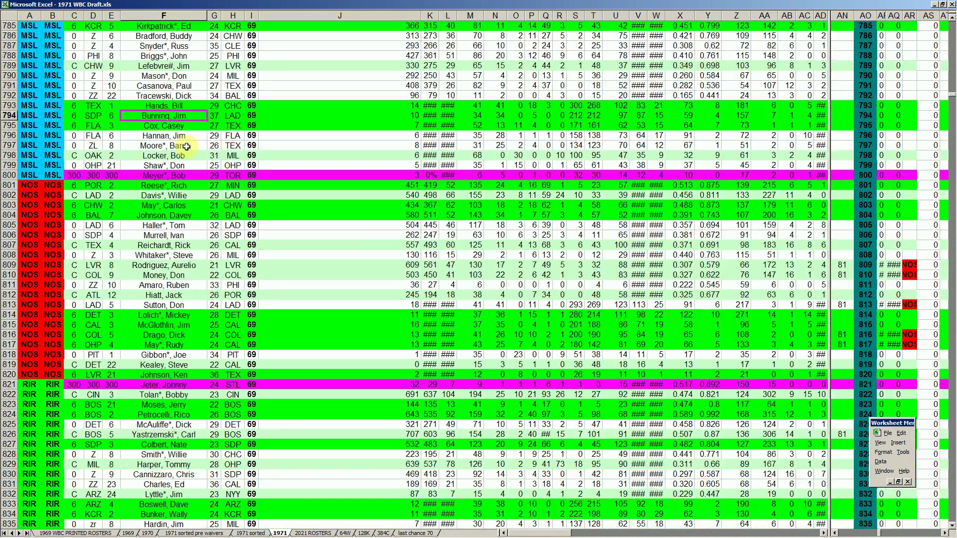
pyautogui.press('pagedown')
pyautogui.press('pagedown')
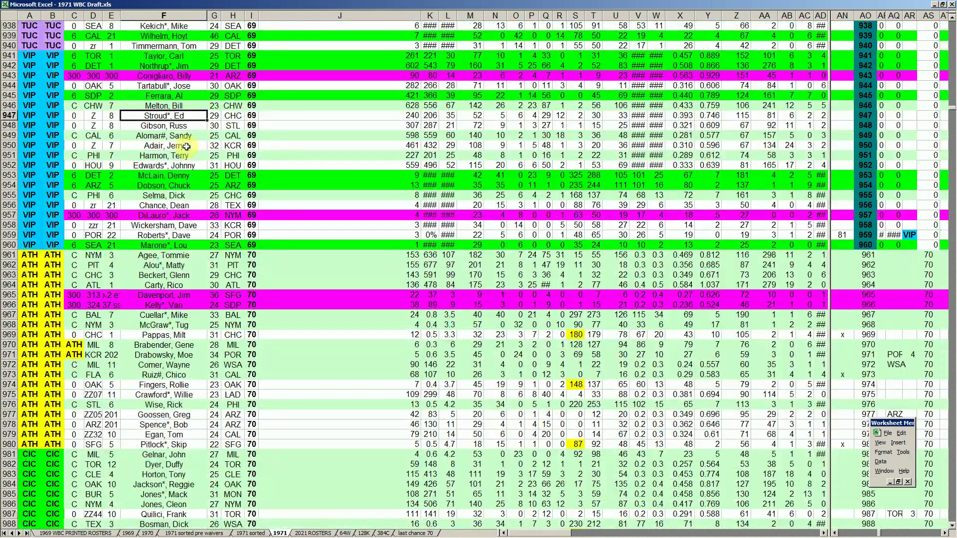
# Examine the season and team codes of the season 70 ATH players in rows 961 to 967.
pyautogui.click(251, 255)
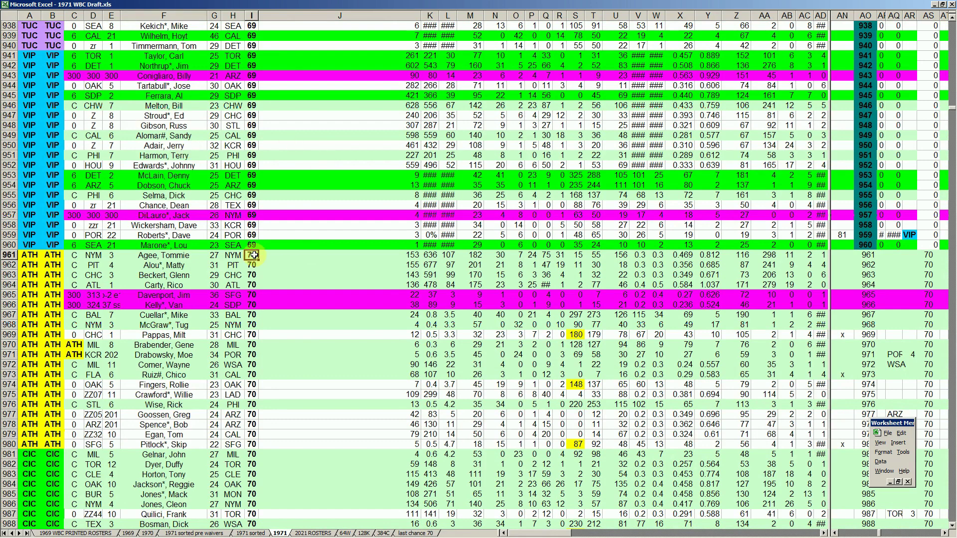
pyautogui.click(194, 266)
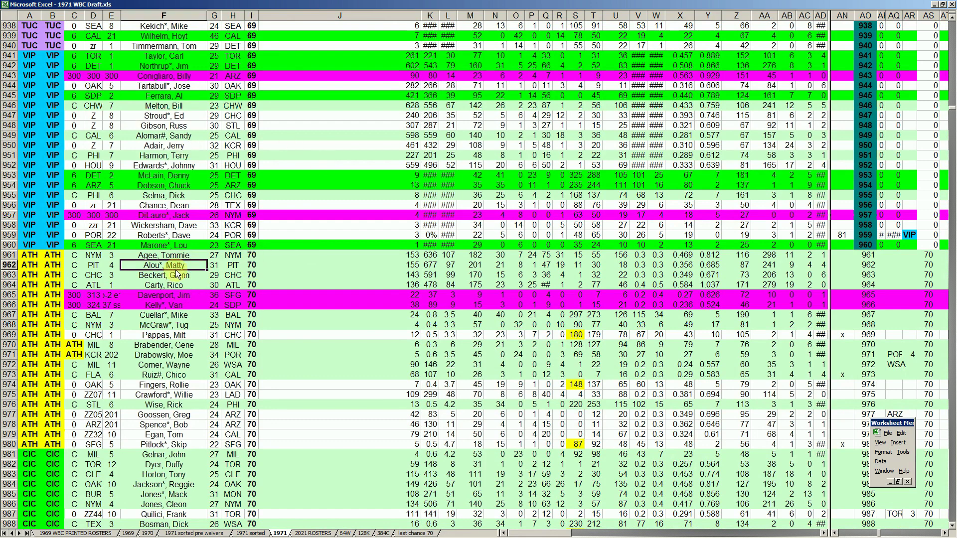
pyautogui.click(31, 265)
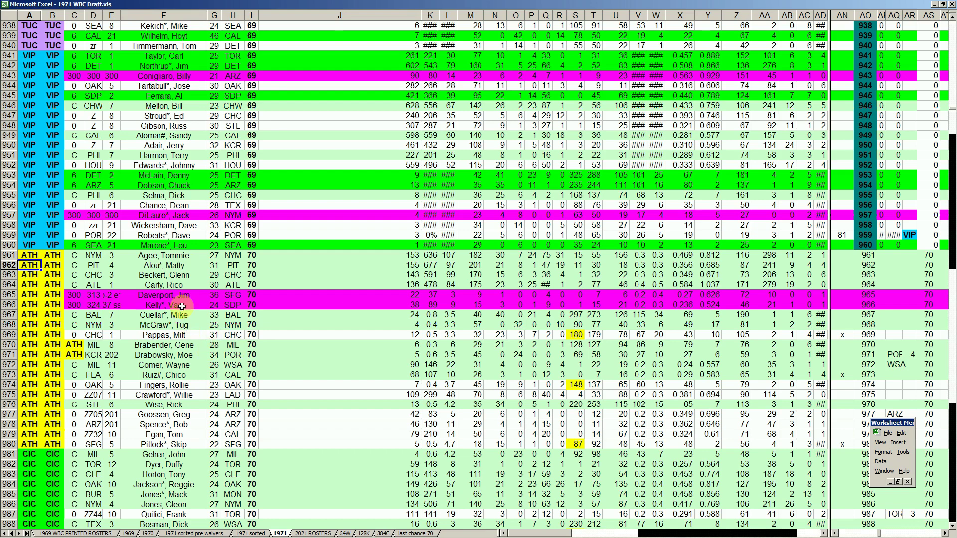
pyautogui.click(175, 285)
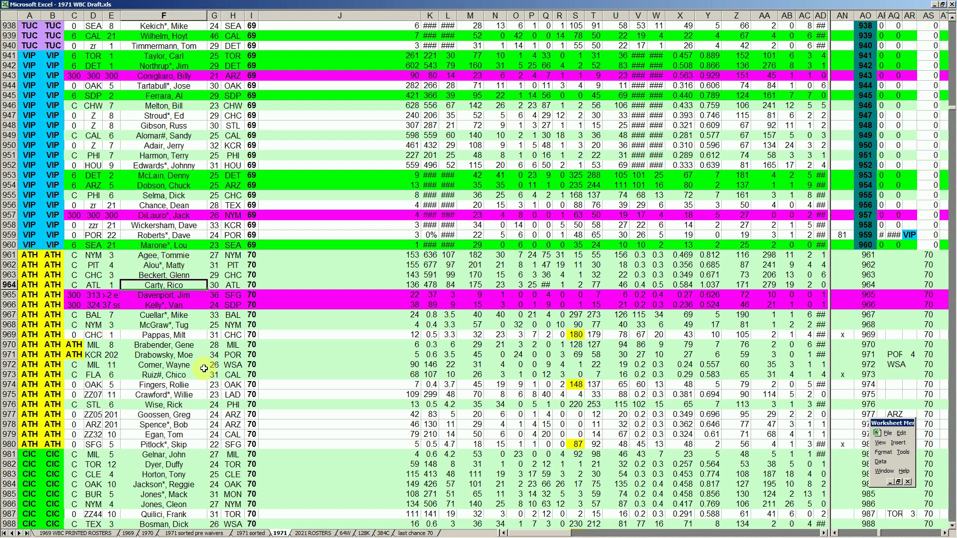
pyautogui.click(170, 315)
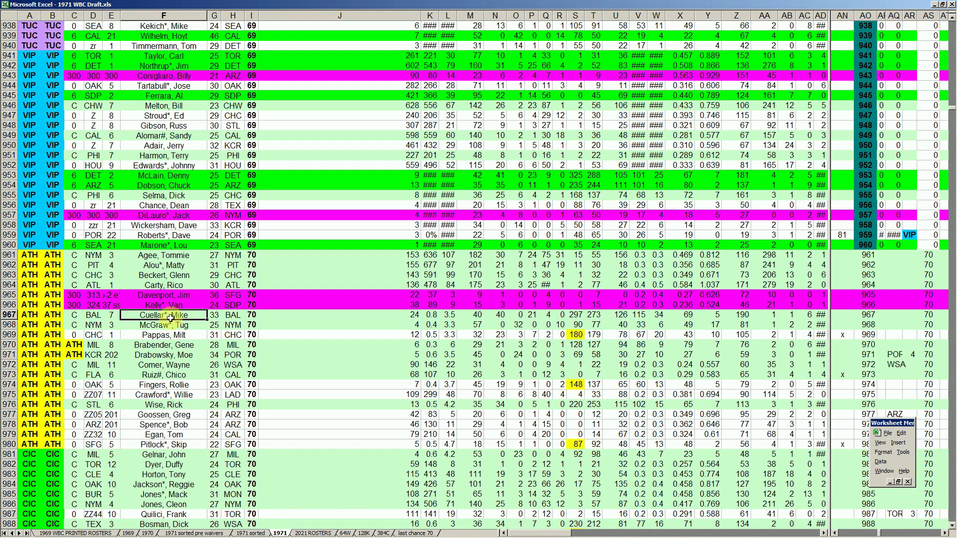
# Look through the remaining season 70 team rosters to the end of VIP at row 1280.
pyautogui.press('pagedown')
pyautogui.press('pagedown')
pyautogui.press('pagedown')
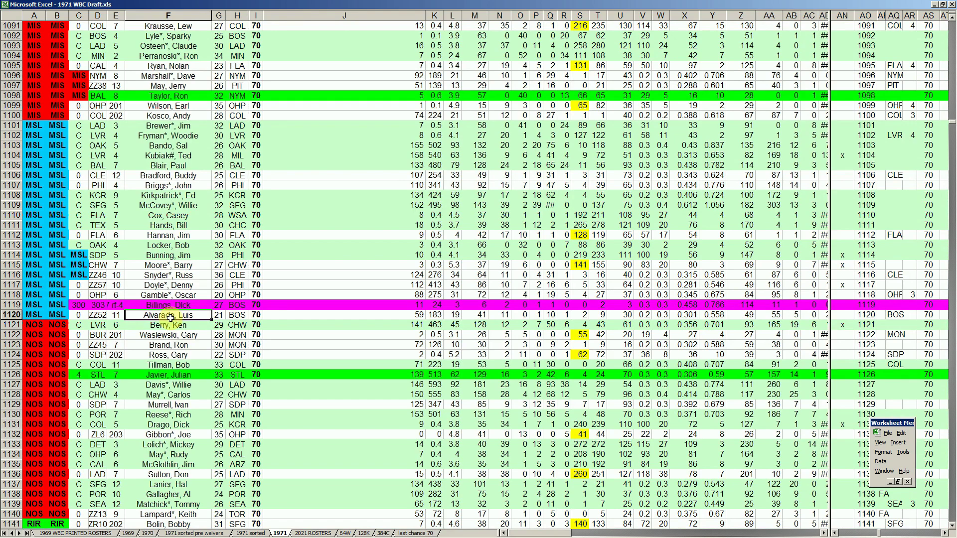
pyautogui.press('pagedown')
pyautogui.press('pagedown')
pyautogui.press('pagedown')
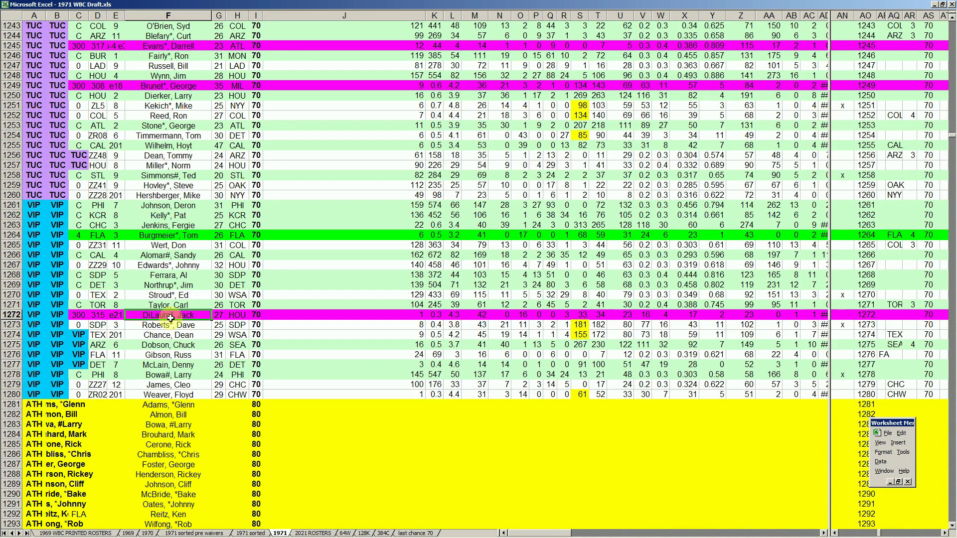
pyautogui.scroll(-4, 169, 318)
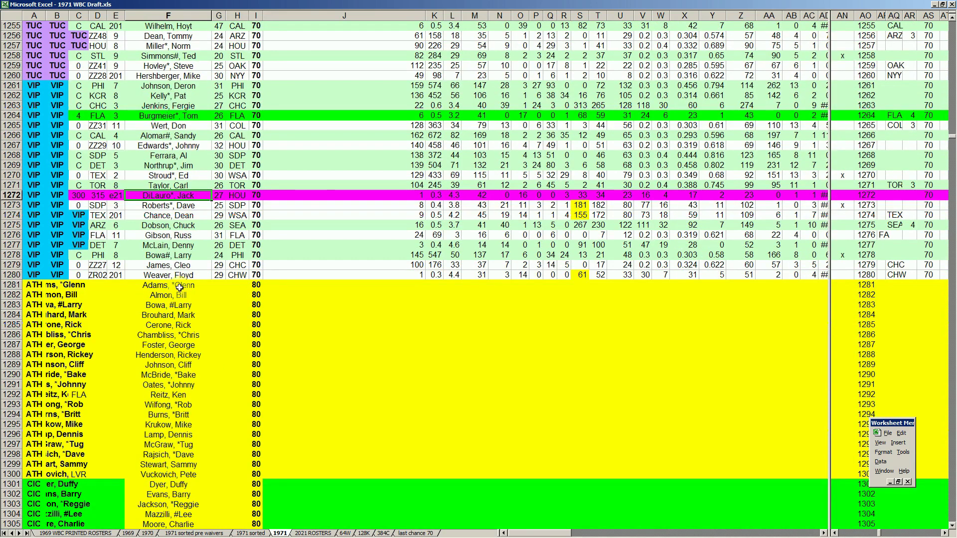
# Examine the season 80 ATH block from row 1281, checking its season code and the players in rows 1286 and 1288.
pyautogui.click(256, 287)
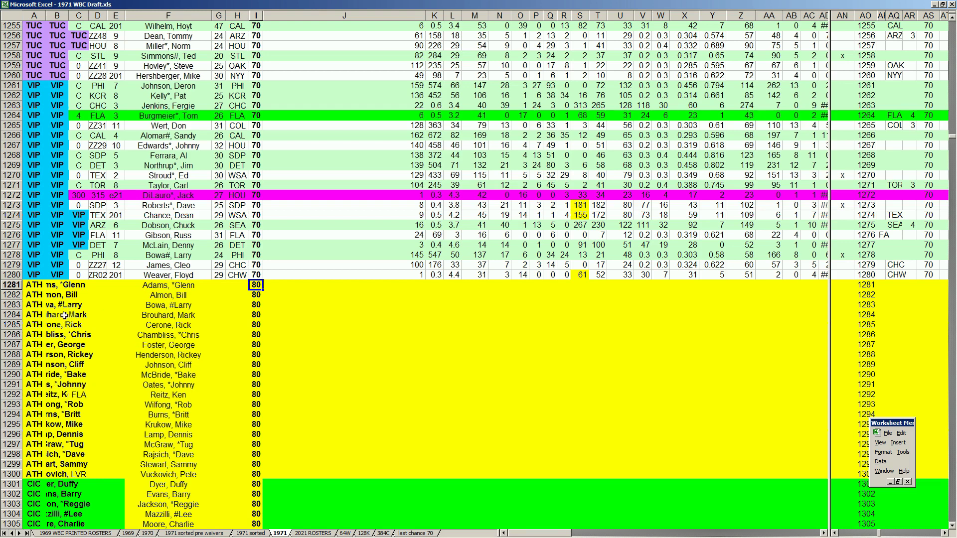
pyautogui.click(164, 344)
pyautogui.click(175, 356)
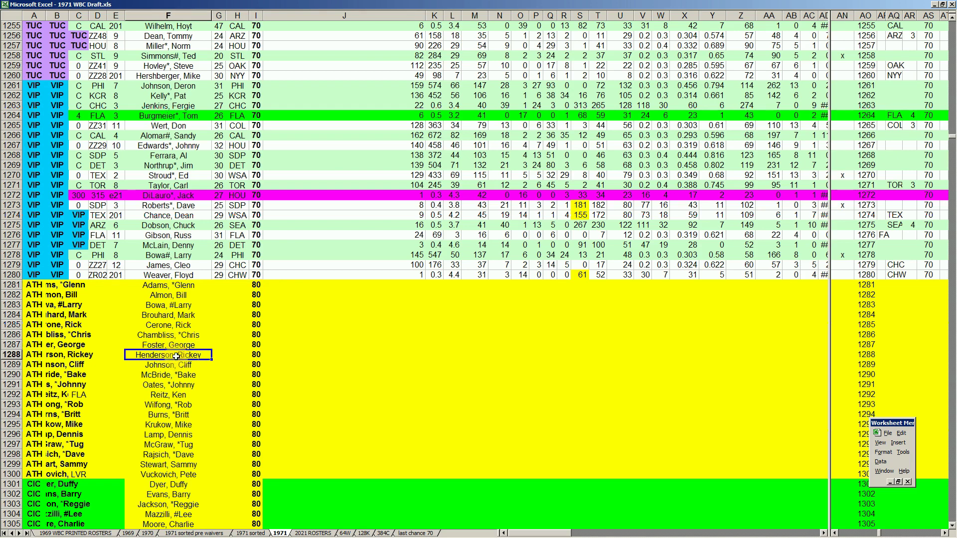
pyautogui.click(183, 336)
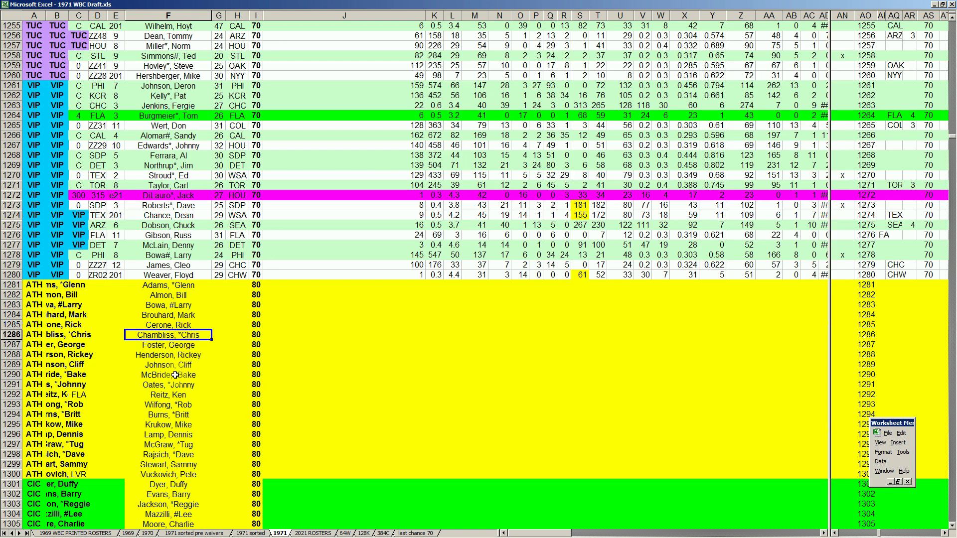
# Look over the season 80 CIC and HAX rosters in rows 1301 to 1340, checking the player in row 1304.
pyautogui.scroll(-7, 158, 407)
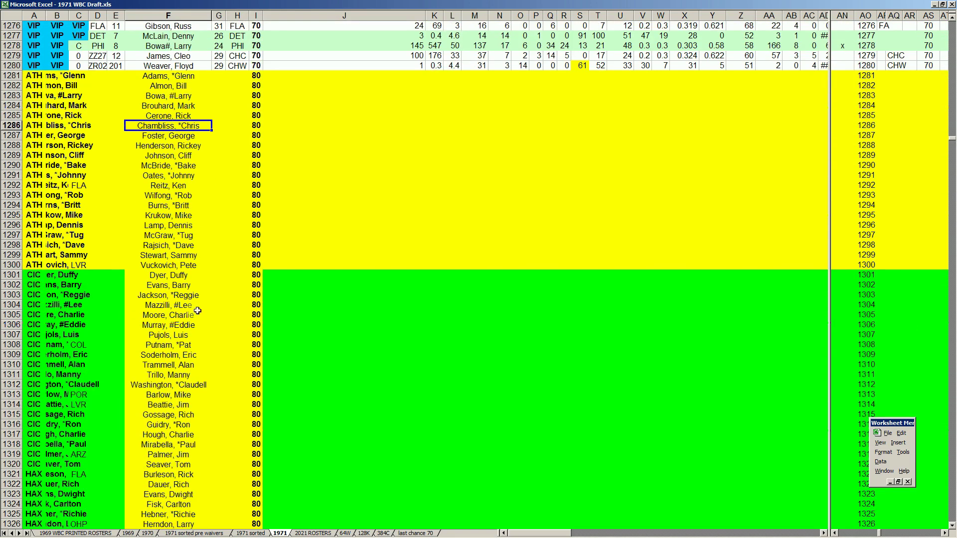
pyautogui.click(189, 298)
pyautogui.click(183, 305)
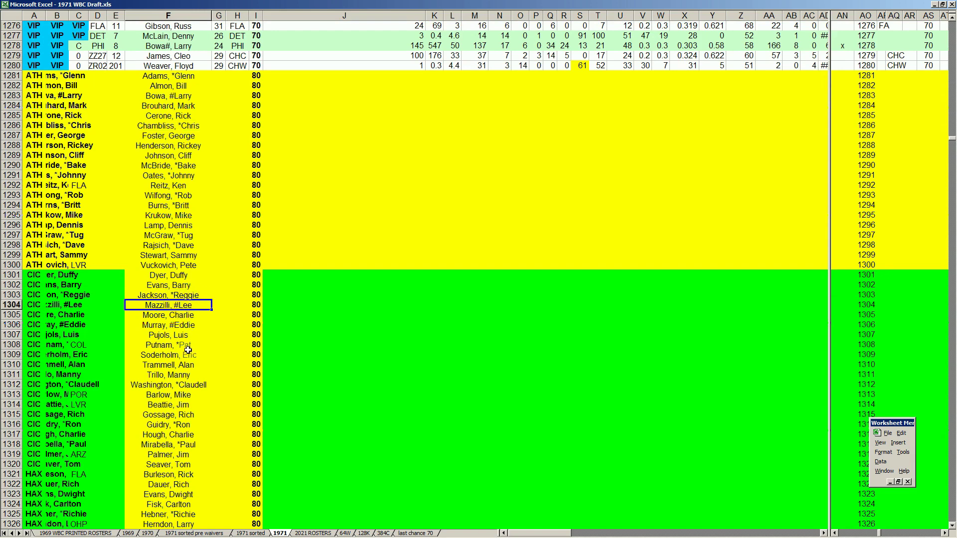
pyautogui.scroll(-6, 188, 352)
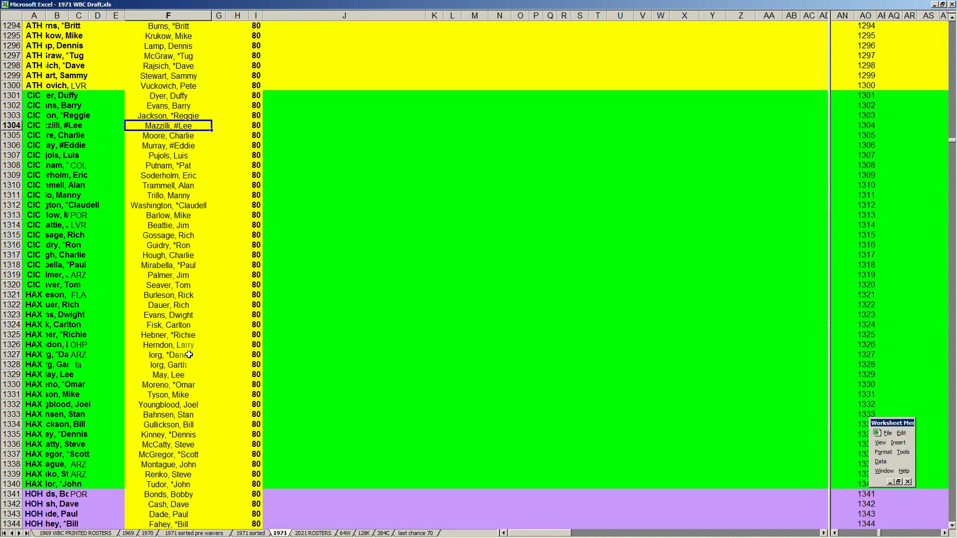
pyautogui.scroll(-3, 189, 355)
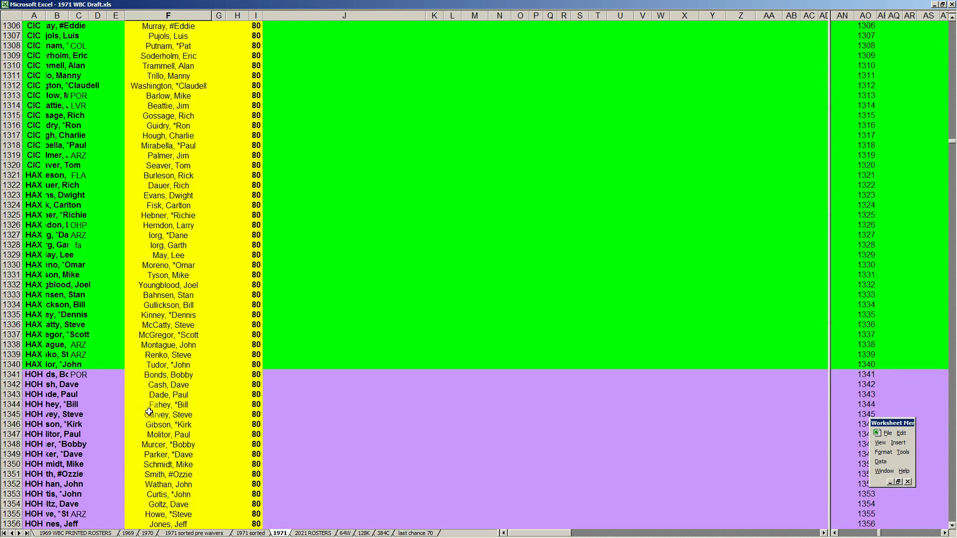
# Examine the season 80 HOH roster, checking the players in rows 1345, 1351 and 1354.
pyautogui.scroll(-4, 188, 311)
pyautogui.click(182, 326)
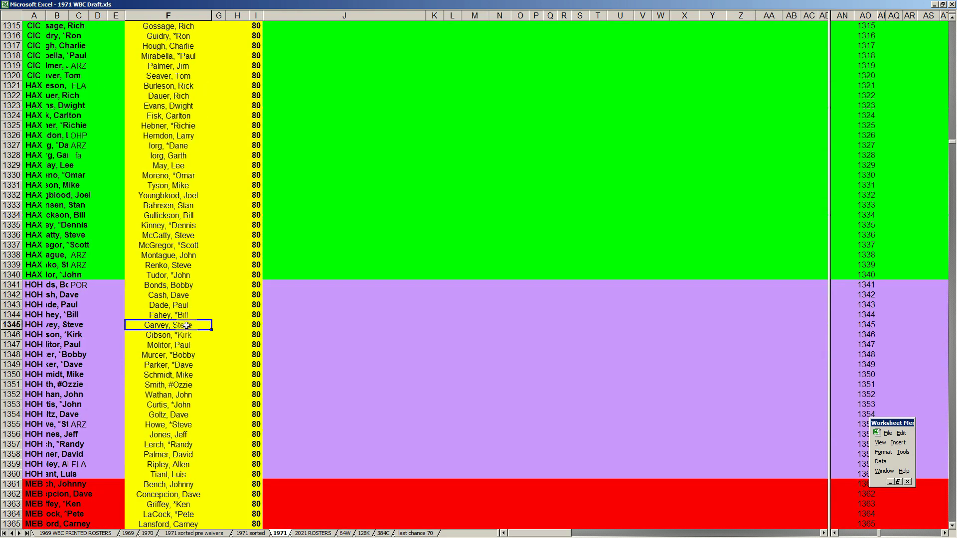
pyautogui.click(181, 385)
pyautogui.scroll(-8, 180, 398)
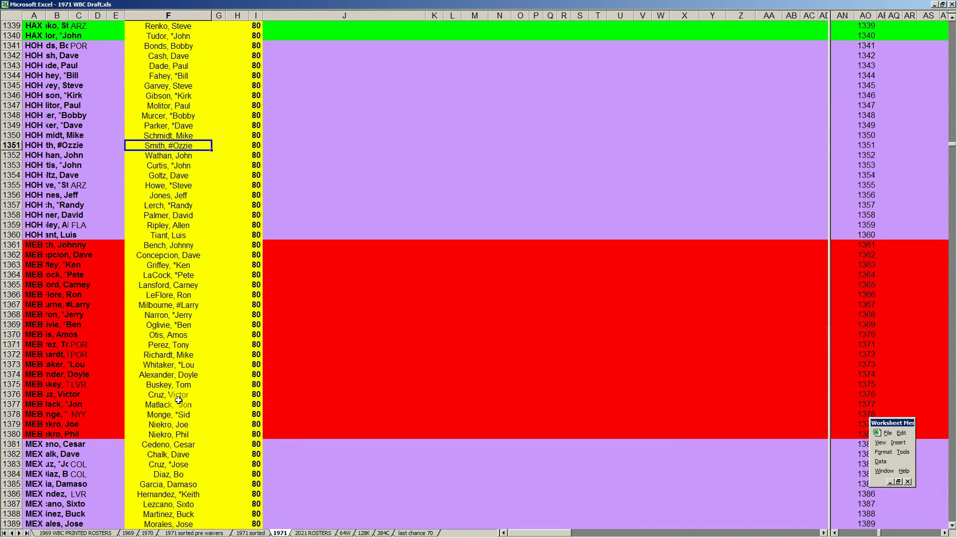
pyautogui.click(187, 172)
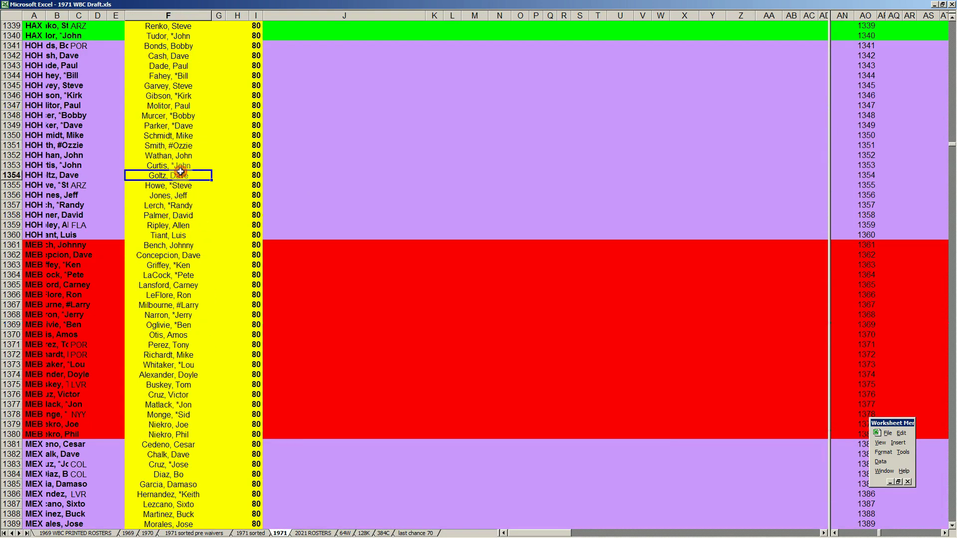
# Look through the remaining season 80 rosters from MEB to VIP and select the season code in the last row, 1600.
pyautogui.scroll(-13, 188, 172)
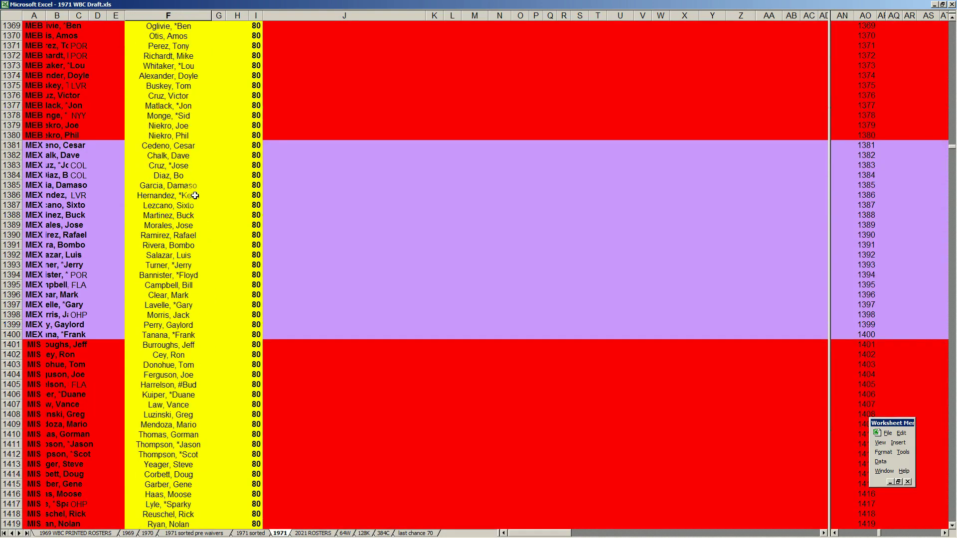
pyautogui.scroll(-13, 250, 191)
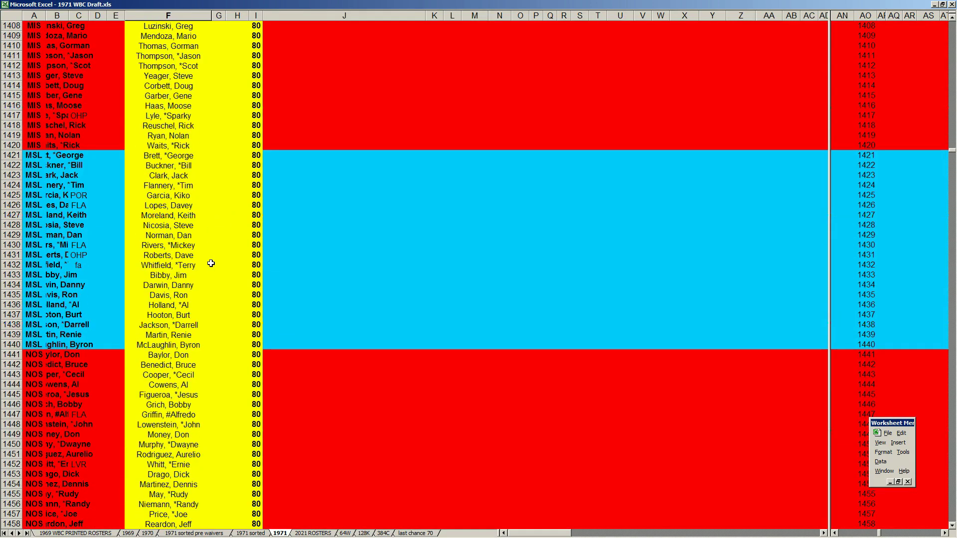
pyautogui.scroll(-14, 211, 266)
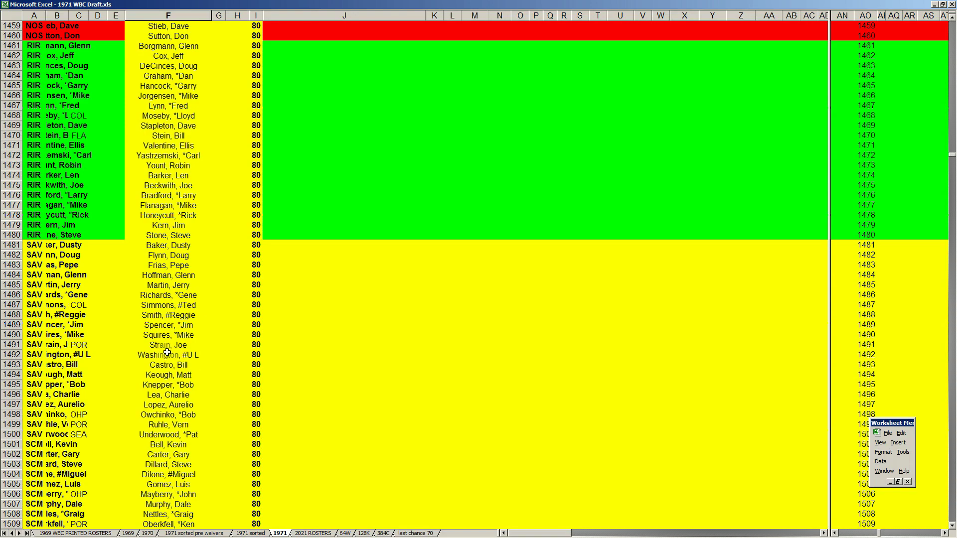
pyautogui.scroll(-16, 167, 352)
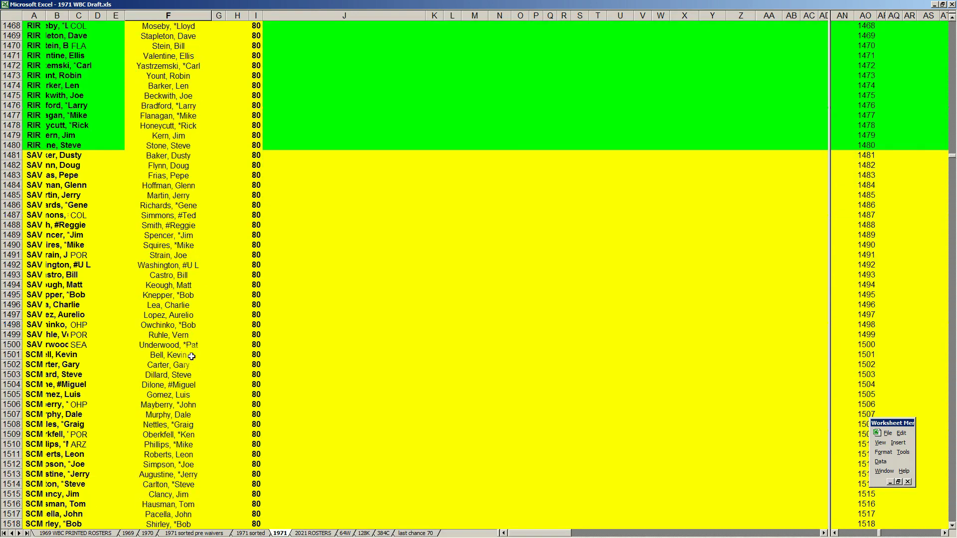
pyautogui.scroll(-20, 192, 359)
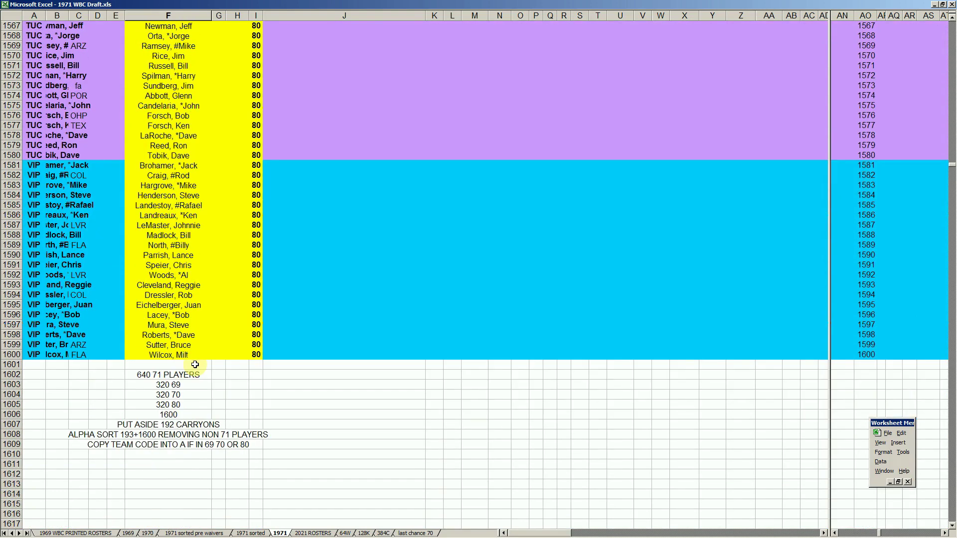
pyautogui.click(258, 356)
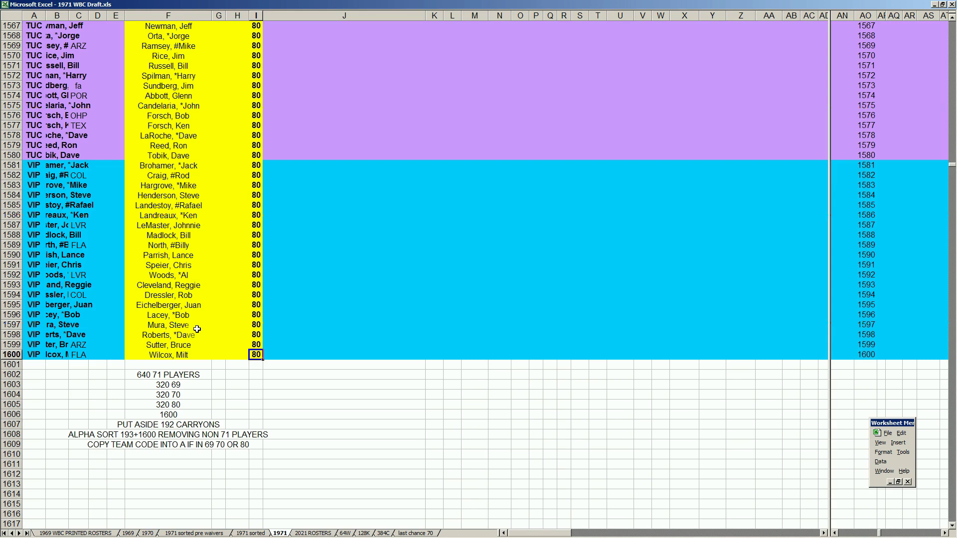
# Review the player counts per season and the overall count noted below the list in rows 1602 to 1606.
pyautogui.click(162, 376)
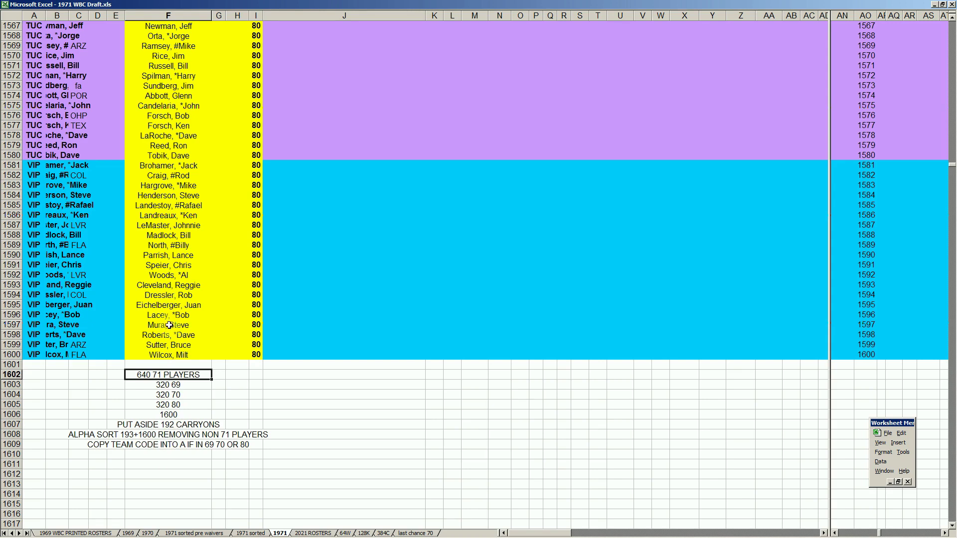
pyautogui.click(170, 387)
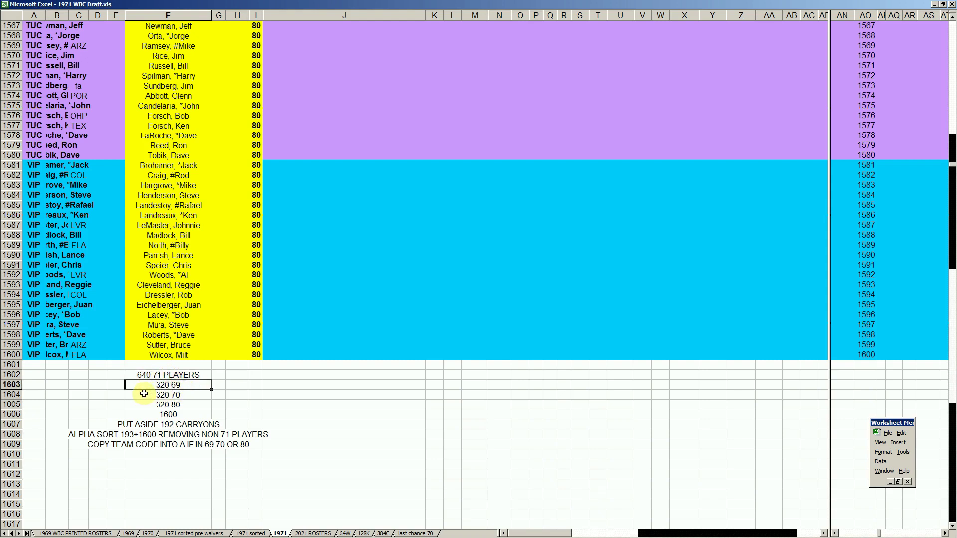
pyautogui.click(169, 396)
pyautogui.click(168, 407)
pyautogui.click(169, 415)
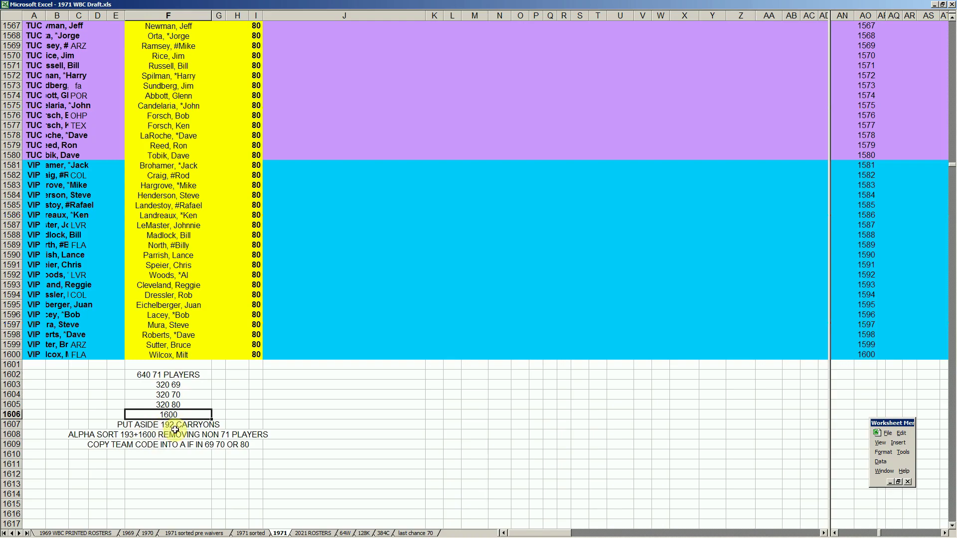
pyautogui.click(185, 404)
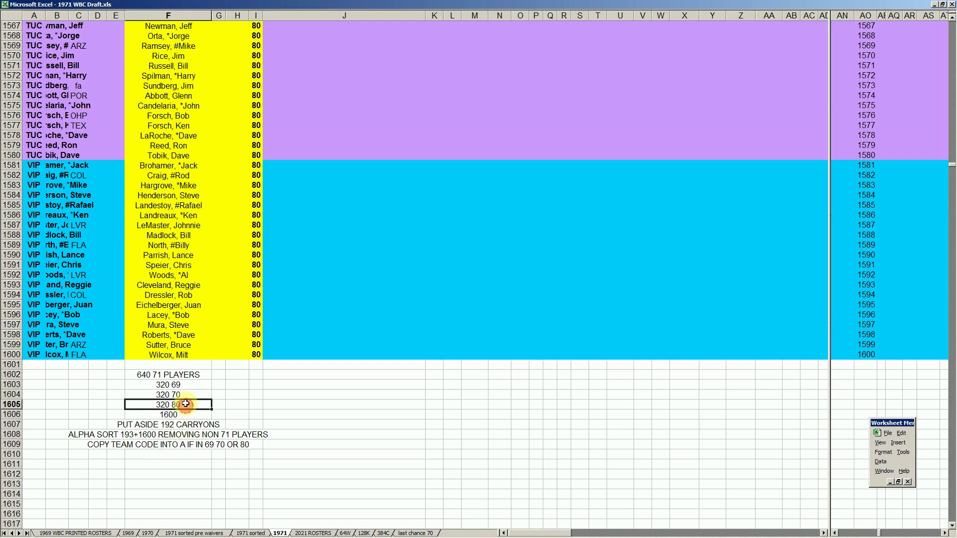
# Return to the green carry-on players at the start of the list and select the BOS player in row 24.
pyautogui.press('pageup')
pyautogui.press('pageup')
pyautogui.press('pageup')
pyautogui.press('pageup')
pyautogui.press('pageup')
pyautogui.press('pageup')
pyautogui.press('pageup')
pyautogui.press('pageup')
pyautogui.press('pageup')
pyautogui.press('pageup')
pyautogui.press('pageup')
pyautogui.press('pageup')
pyautogui.press('pageup')
pyautogui.press('pageup')
pyautogui.press('pageup')
pyautogui.press('pageup')
pyautogui.press('pageup')
pyautogui.press('pageup')
pyautogui.press('pageup')
pyautogui.press('pageup')
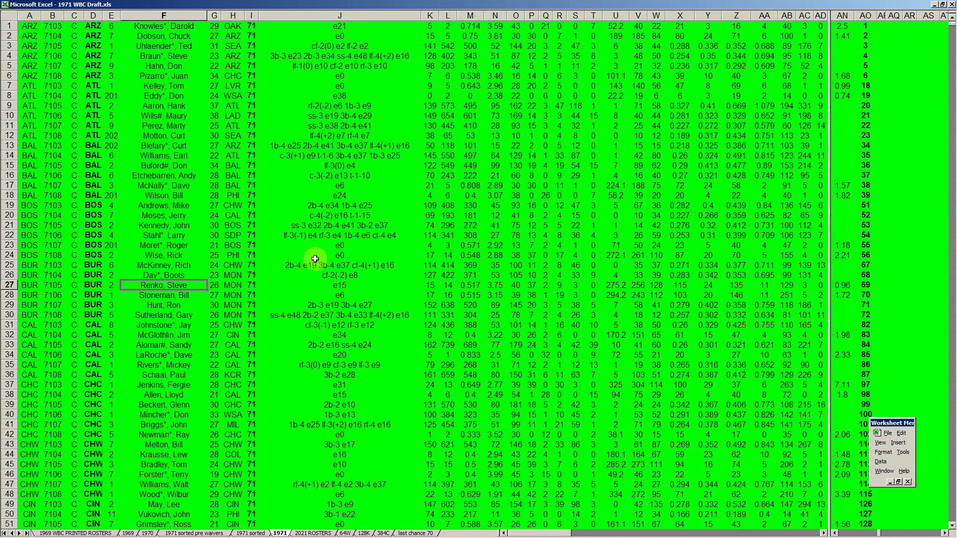
pyautogui.click(183, 256)
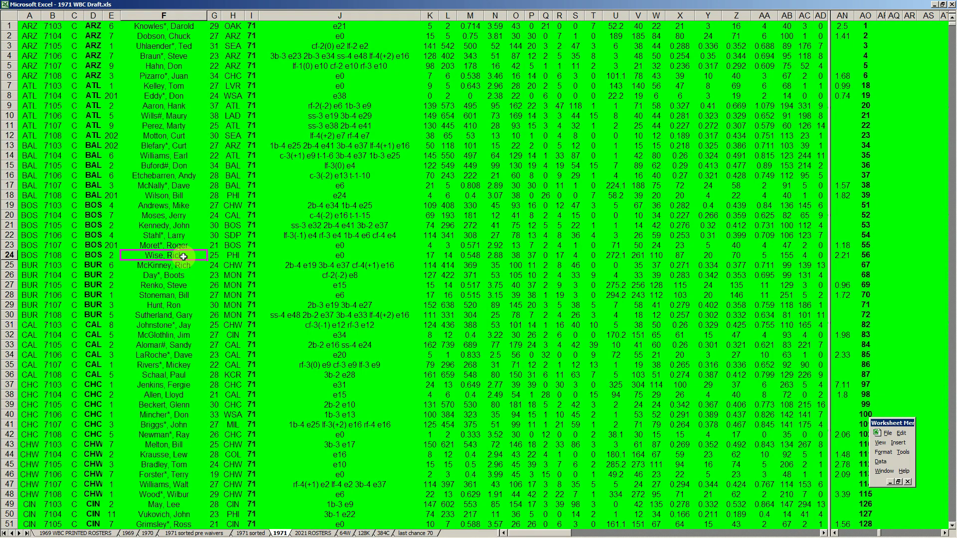
# Look through the season 71 players again, past the C71, K and W rows and the magenta block, to row 641.
pyautogui.press('pagedown')
pyautogui.press('pagedown')
pyautogui.press('pagedown')
pyautogui.press('pagedown')
pyautogui.press('pagedown')
pyautogui.press('pagedown')
pyautogui.press('pagedown')
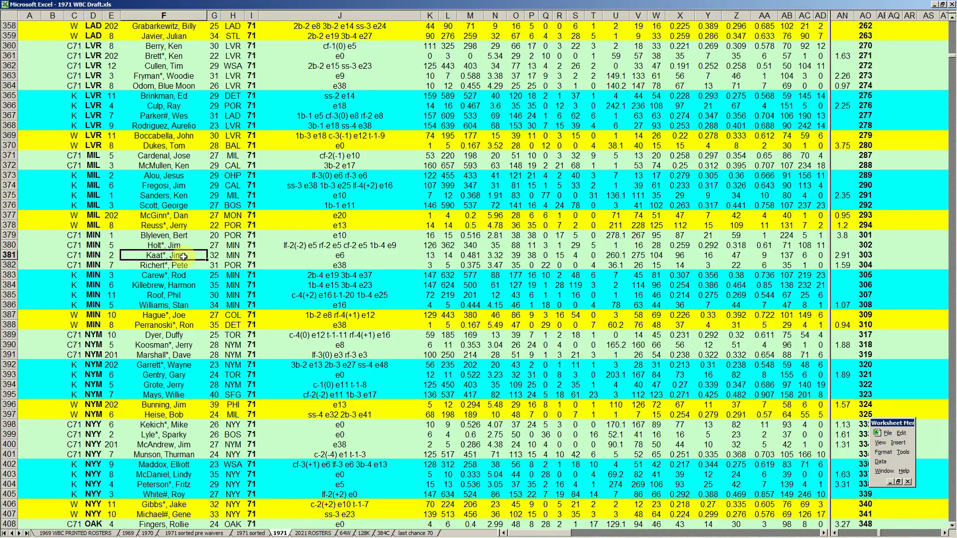
pyautogui.press('pagedown')
pyautogui.press('pagedown')
pyautogui.press('pagedown')
pyautogui.press('pagedown')
pyautogui.press('pagedown')
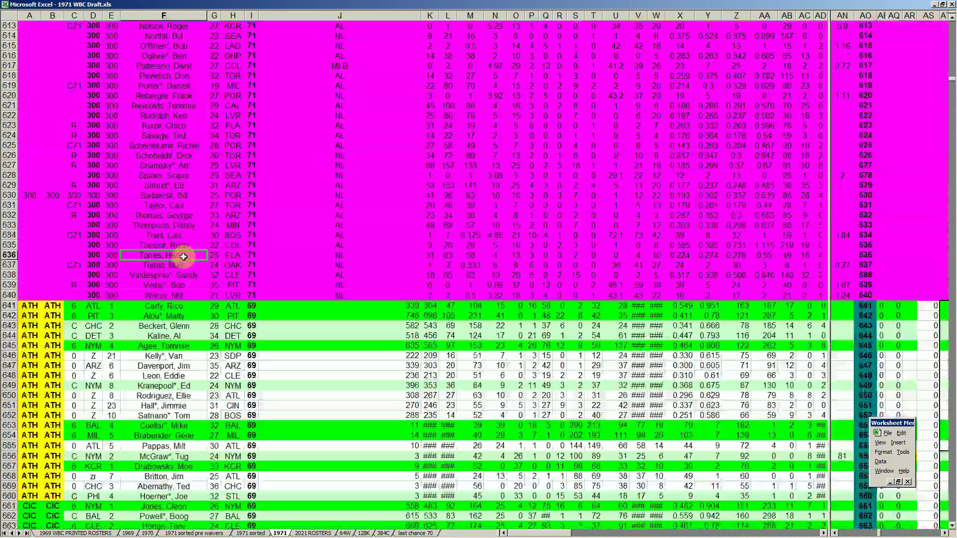
# Look through the season 69 and season 70 rosters below the magenta block, down to the VIP rows around 1261.
pyautogui.press('pagedown')
pyautogui.press('pagedown')
pyautogui.press('pagedown')
pyautogui.press('pagedown')
pyautogui.press('pagedown')
pyautogui.press('pagedown')
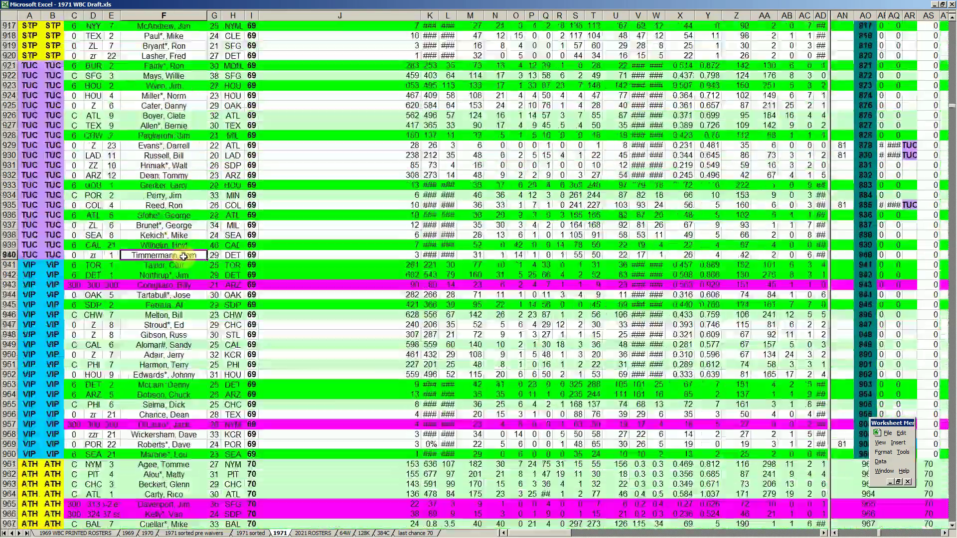
pyautogui.press('pagedown')
pyautogui.press('pagedown')
pyautogui.press('pagedown')
pyautogui.press('pagedown')
pyautogui.press('pagedown')
pyautogui.press('pagedown')
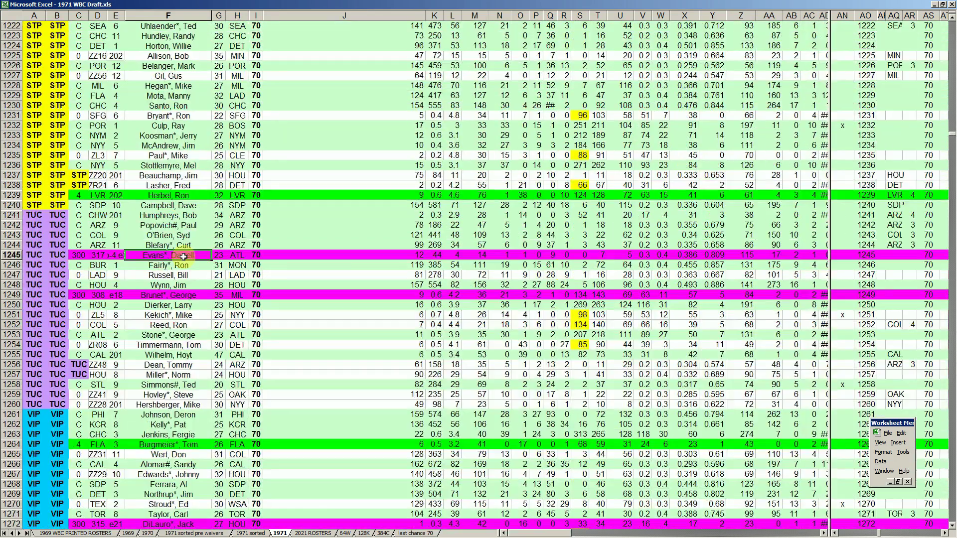
# Look through the season 80 rosters to the end of the list and the notes in rows 1602 to 1609.
pyautogui.press('pagedown')
pyautogui.press('pagedown')
pyautogui.press('pagedown')
pyautogui.press('pagedown')
pyautogui.press('pagedown')
pyautogui.press('pagedown')
pyautogui.press('pagedown')
pyautogui.press('pagedown')
pyautogui.press('pageup')
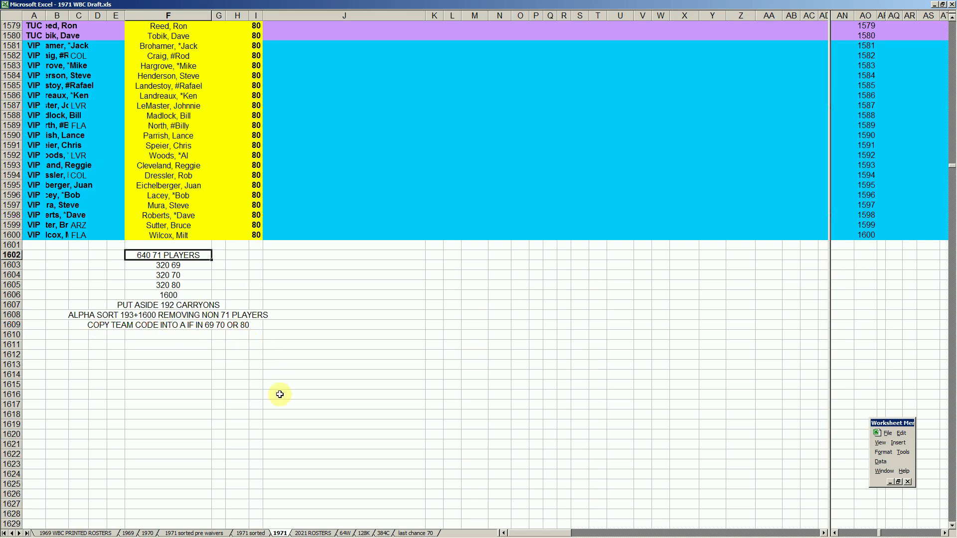
# Open the 1971 sorted sheet and examine the magenta 300-coded players in rows 606 to 640.
pyautogui.click(257, 533)
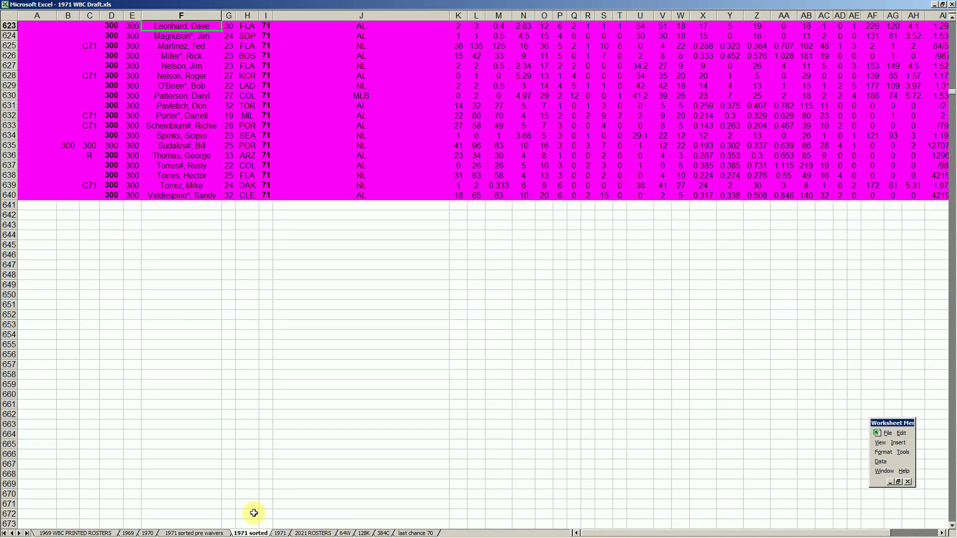
pyautogui.click(202, 405)
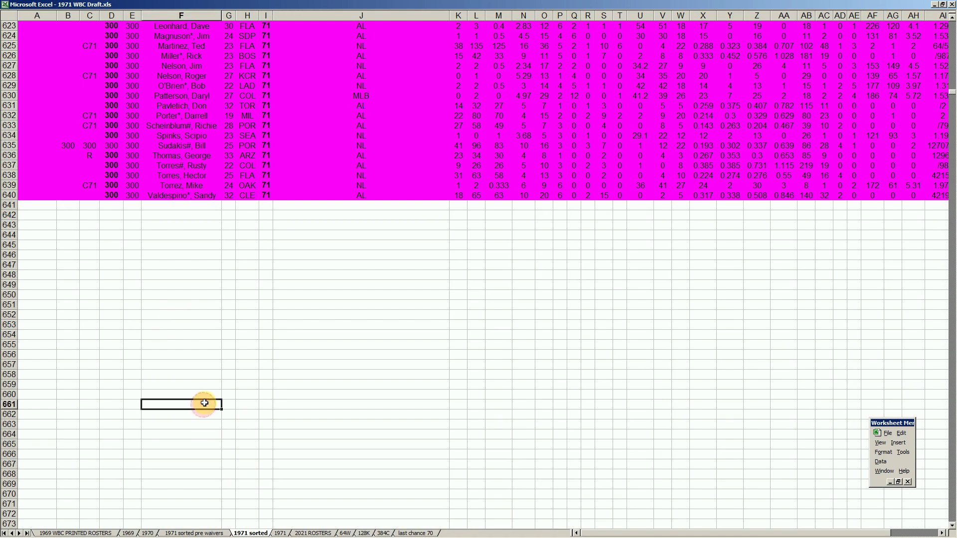
pyautogui.scroll(9, 170, 447)
pyautogui.click(192, 319)
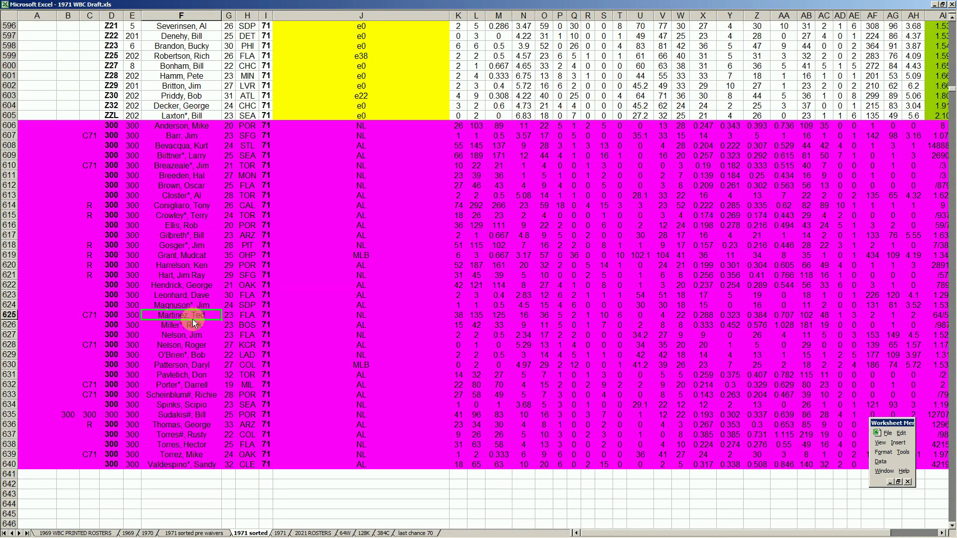
pyautogui.click(280, 533)
pyautogui.click(264, 533)
pyautogui.click(208, 394)
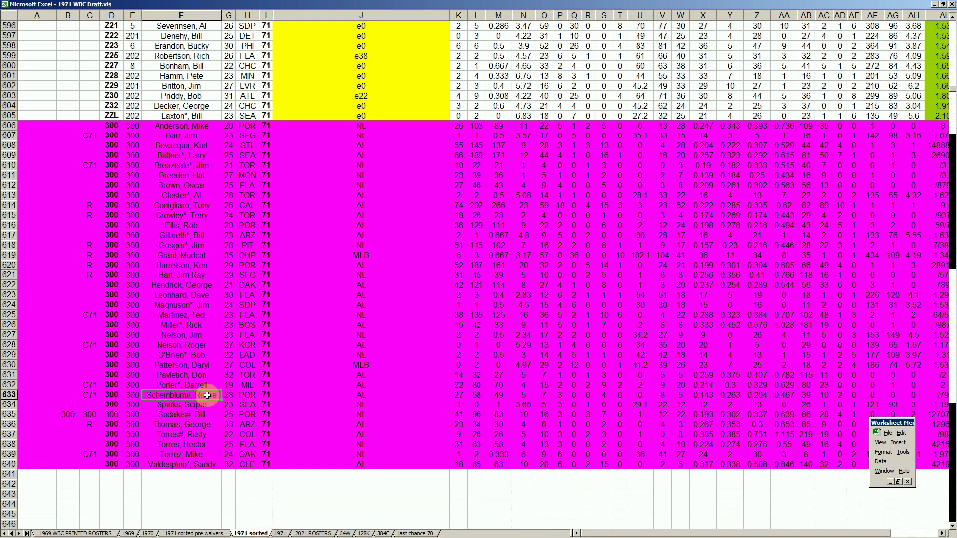
# Look back up the 1971 sorted sheet through the K rows to the MEB and MEX rosters.
pyautogui.press('pageup')
pyautogui.press('pageup')
pyautogui.press('pageup')
pyautogui.press('pageup')
pyautogui.press('pageup')
pyautogui.press('pageup')
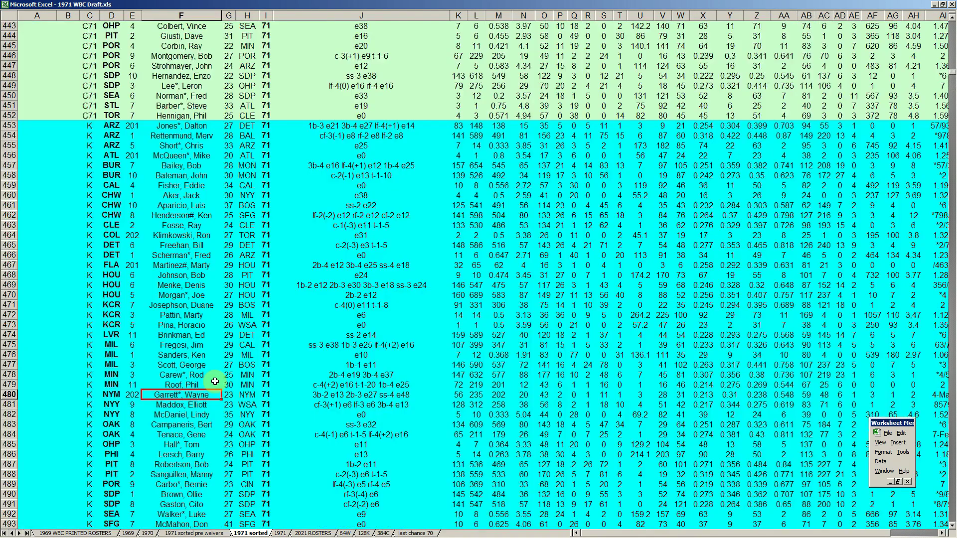
pyautogui.press('pageup')
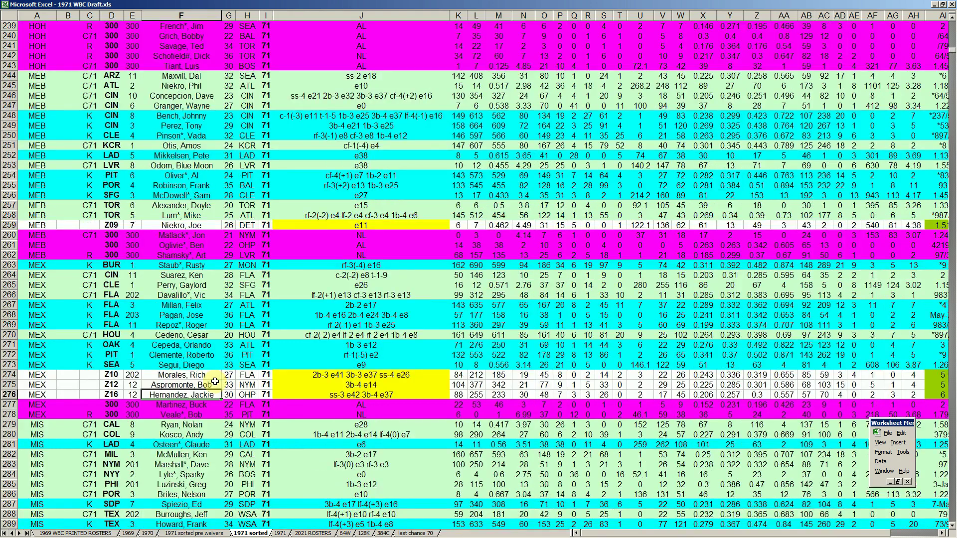
# Open the 1971 sorted pre waivers sheet and select a blank player cell in the MIS roster, row 31.
pyautogui.click(281, 533)
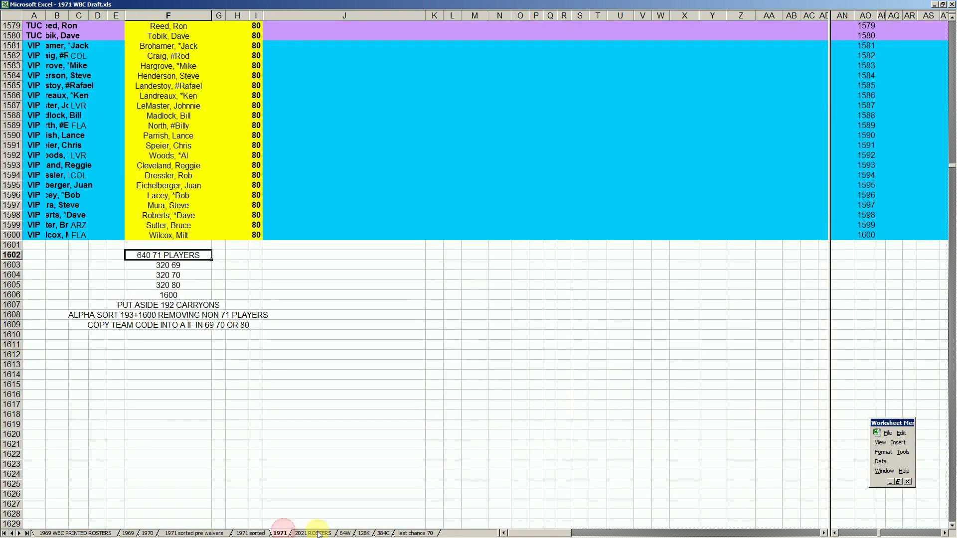
pyautogui.click(318, 533)
pyautogui.click(282, 533)
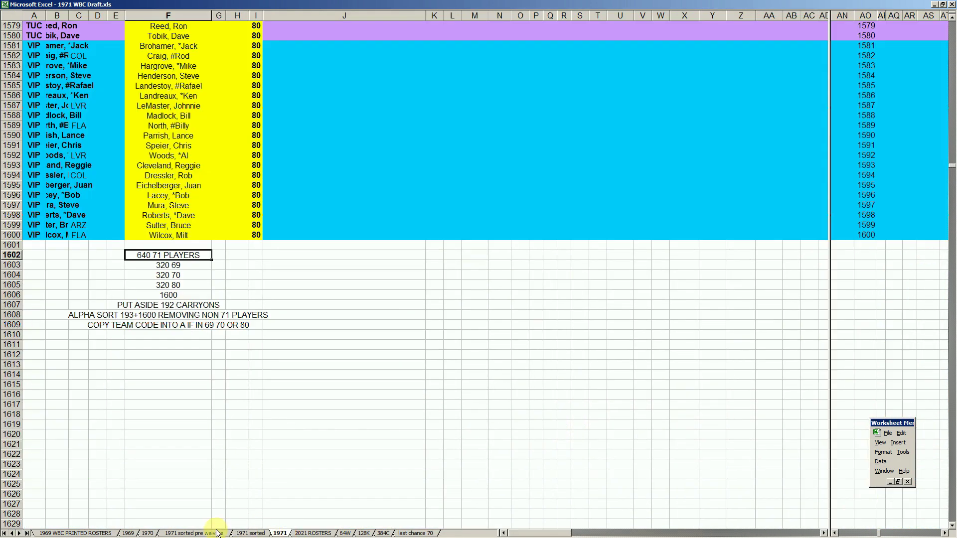
pyautogui.click(217, 533)
pyautogui.click(192, 319)
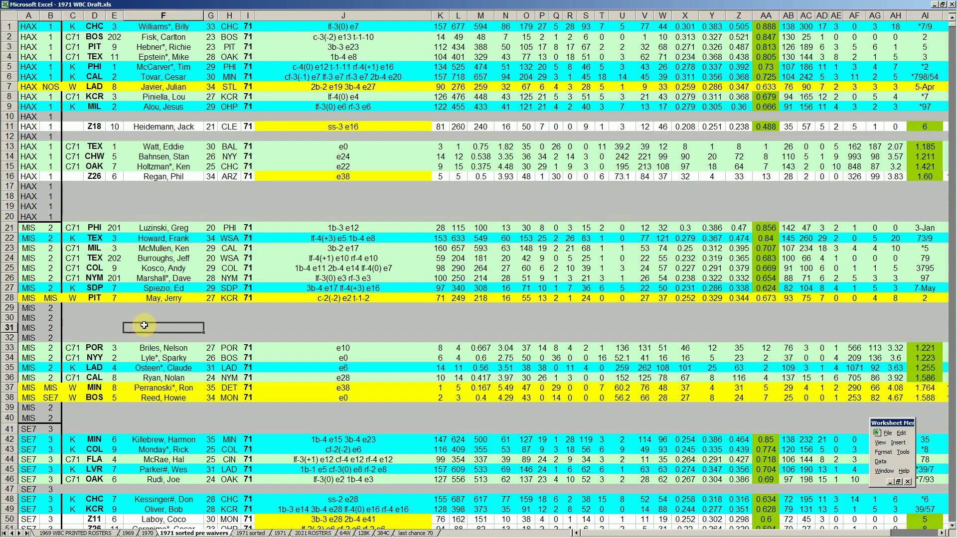
# Look through the pre-waivers list past the yellow W and Z rows to the magenta block in rows 473 to 501.
pyautogui.press('pagedown')
pyautogui.press('pagedown')
pyautogui.press('pagedown')
pyautogui.press('pagedown')
pyautogui.press('pagedown')
pyautogui.press('pagedown')
pyautogui.press('pagedown')
pyautogui.press('pagedown')
pyautogui.press('pagedown')
pyautogui.press('pagedown')
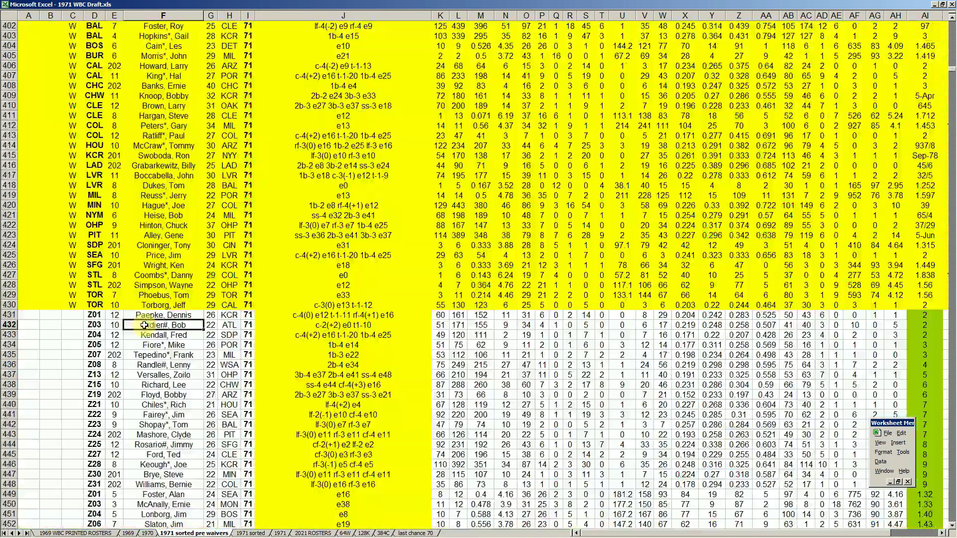
pyautogui.scroll(7, 144, 325)
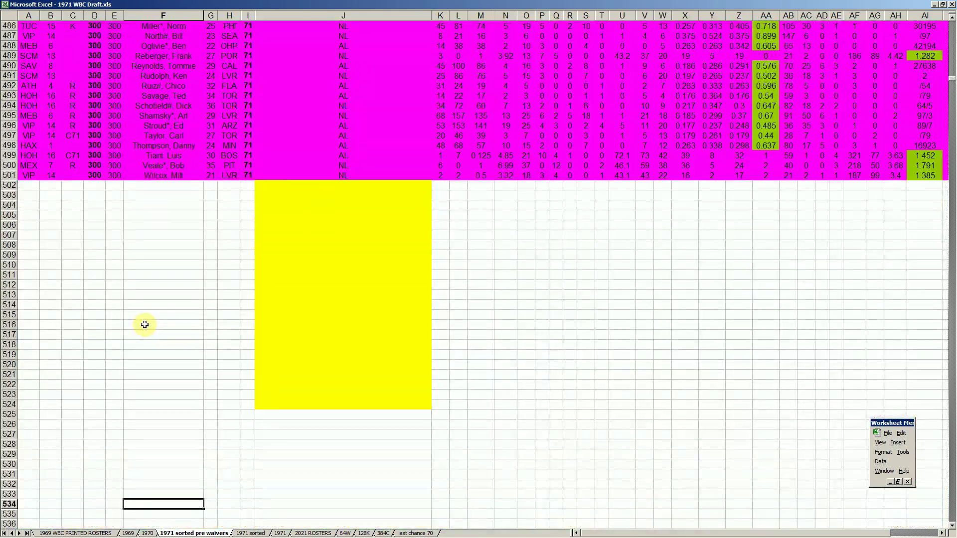
pyautogui.scroll(6, 144, 325)
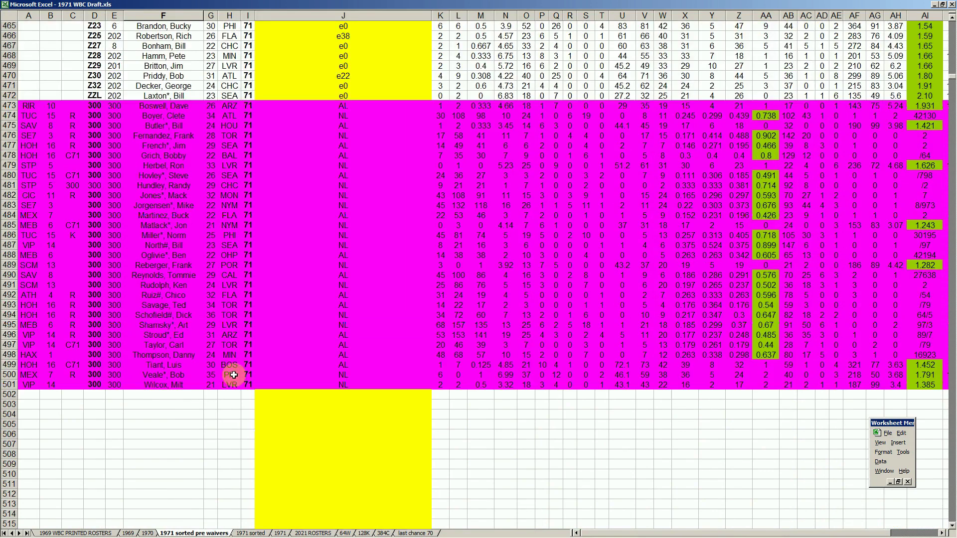
# Sort rows 193 to 1600 of the 1971 sheet by Column F ascending, with no header row.
pyautogui.click(281, 534)
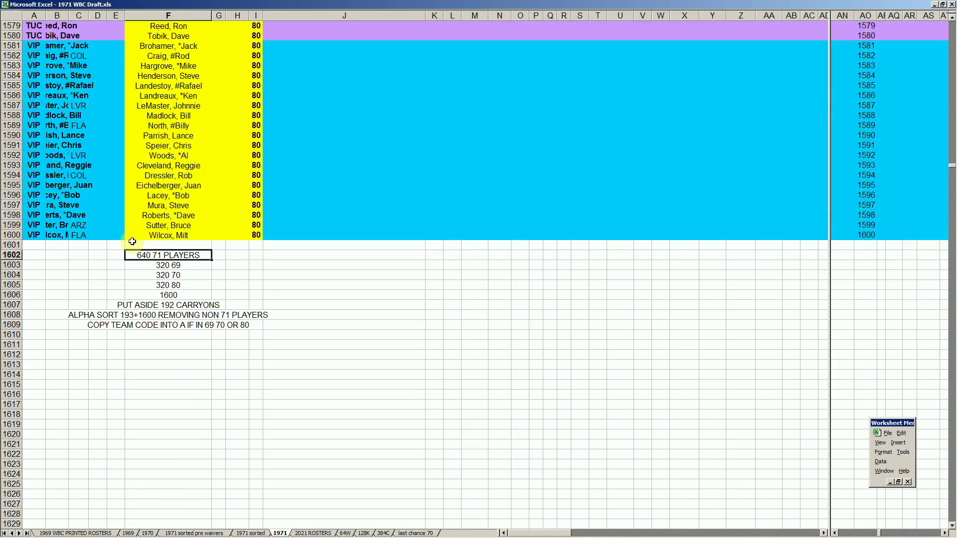
pyautogui.moveTo(13, 235)
pyautogui.mouseDown()
pyautogui.moveTo(4, 26)
pyautogui.moveTo(93, 533)
pyautogui.moveTo(86, 395)
pyautogui.moveTo(100, 387)
pyautogui.mouseUp()
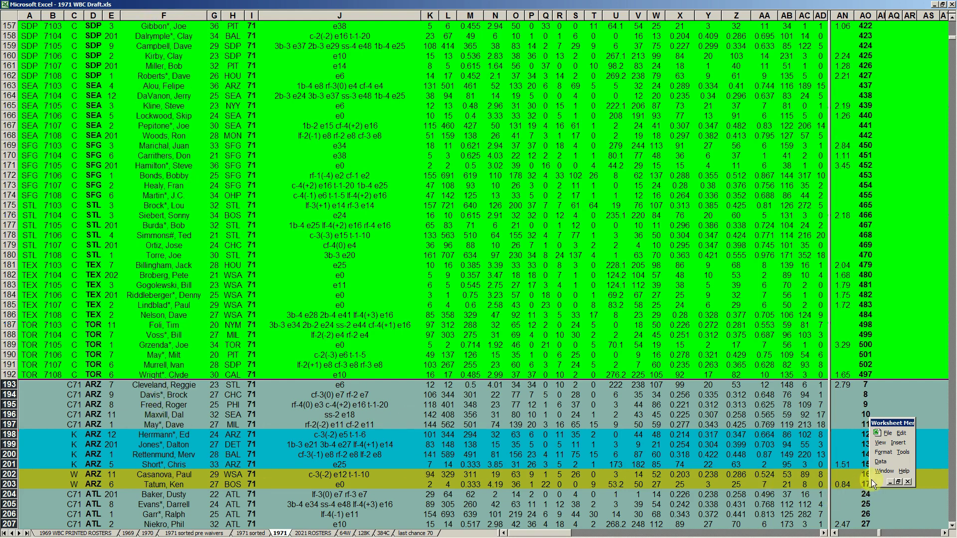
pyautogui.click(878, 461)
pyautogui.click(865, 461)
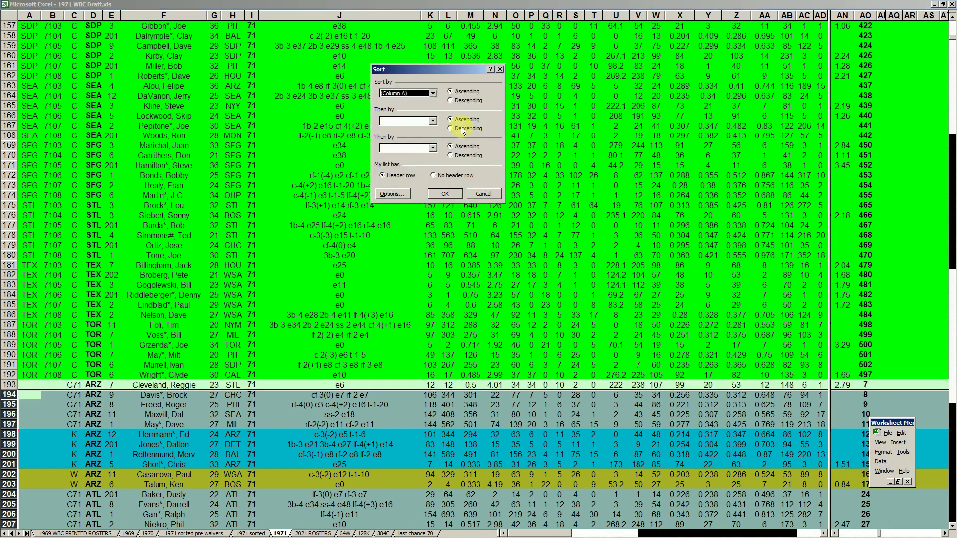
pyautogui.click(434, 176)
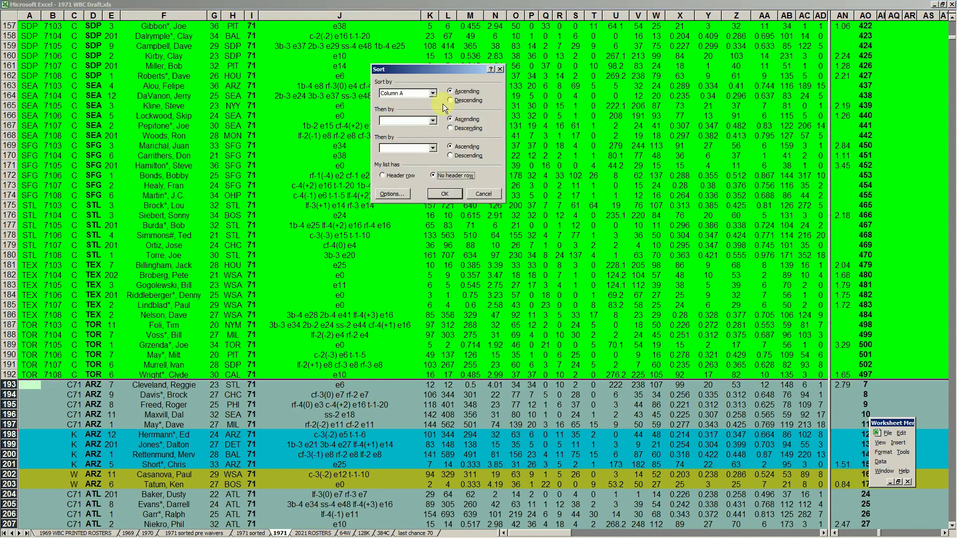
pyautogui.click(432, 93)
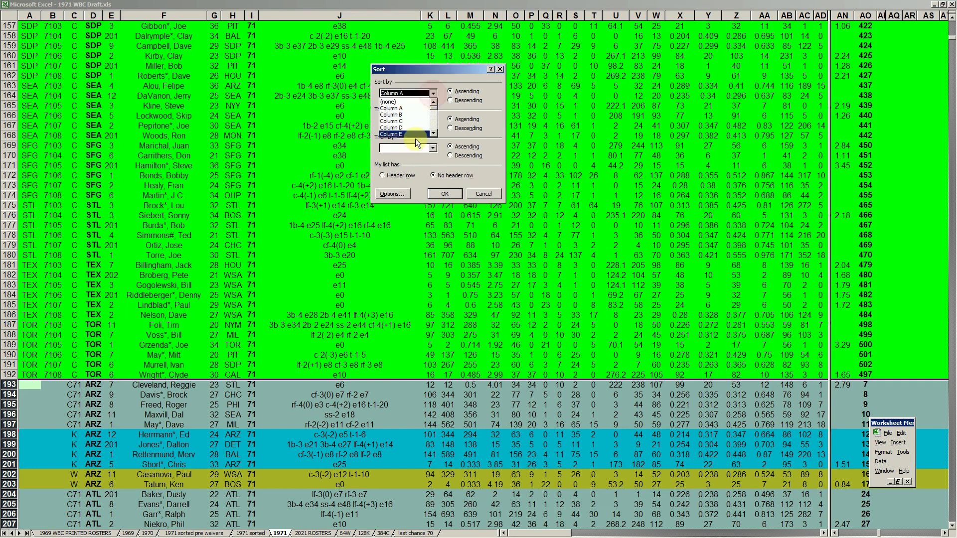
pyautogui.click(420, 134)
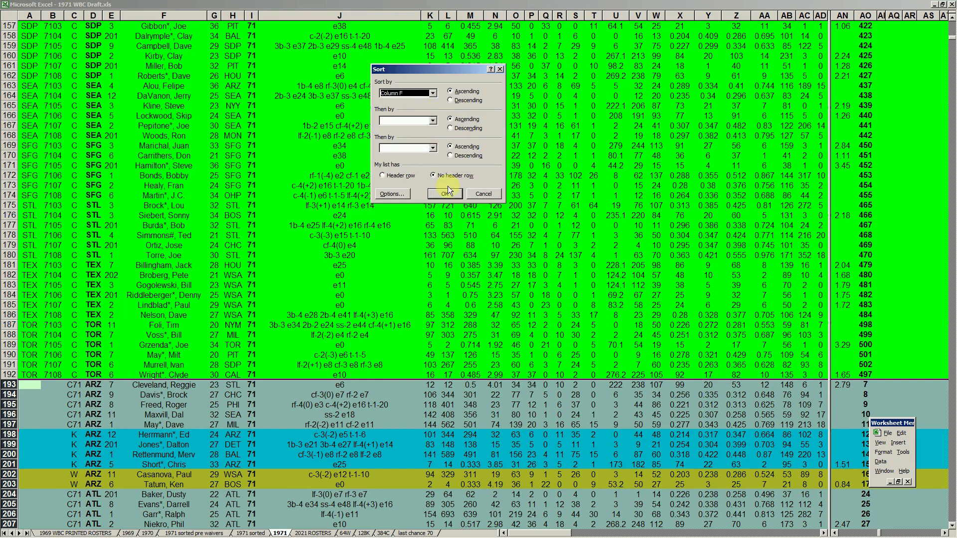
pyautogui.click(446, 194)
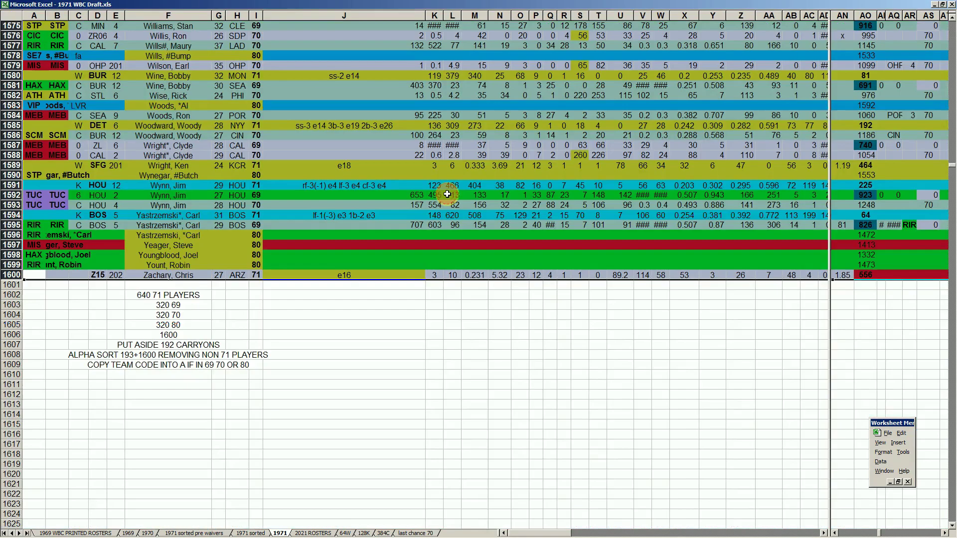
# Look through the alphabetized player list from its last rows back up to its start at row 193.
pyautogui.click(131, 206)
pyautogui.press('pageup')
pyautogui.press('pageup')
pyautogui.press('pageup')
pyautogui.press('pageup')
pyautogui.press('pageup')
pyautogui.press('pageup')
pyautogui.press('pageup')
pyautogui.press('pageup')
pyautogui.press('pageup')
pyautogui.press('pageup')
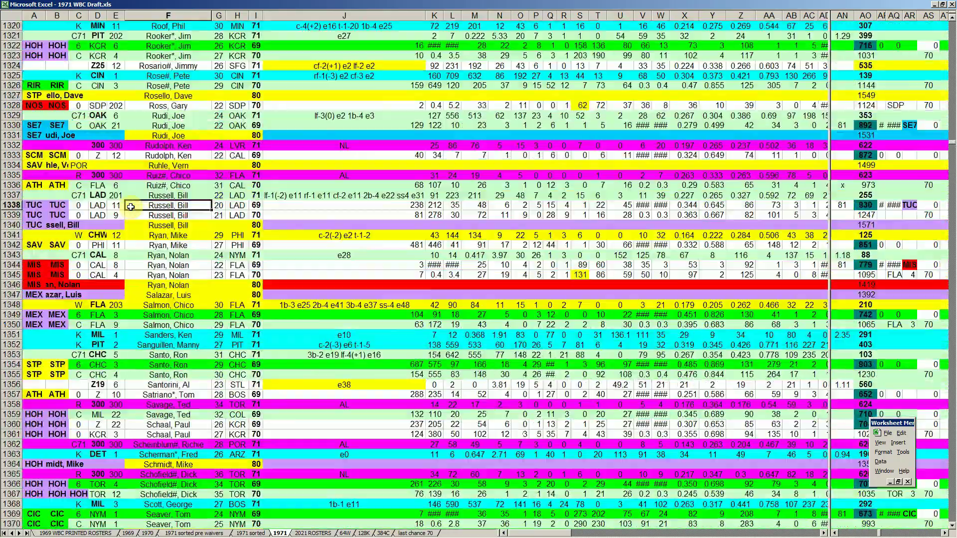
pyautogui.press('pageup')
pyautogui.press('pageup')
pyautogui.press('pageup')
pyautogui.press('pageup')
pyautogui.press('pageup')
pyautogui.press('pageup')
pyautogui.press('pageup')
pyautogui.press('pageup')
pyautogui.press('pageup')
pyautogui.press('pageup')
pyautogui.press('pageup')
pyautogui.press('pageup')
pyautogui.press('pageup')
pyautogui.press('pageup')
pyautogui.press('pageup')
pyautogui.press('pageup')
pyautogui.press('pageup')
pyautogui.press('pageup')
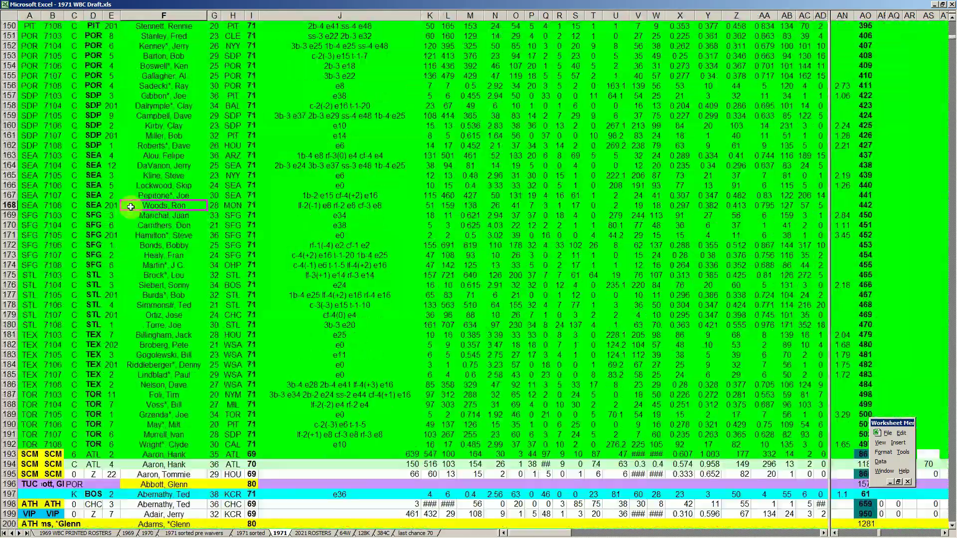
# Select rows 193 to 213 and check the season codes one by one in column I, rows 193 to 197.
pyautogui.scroll(-6, 131, 215)
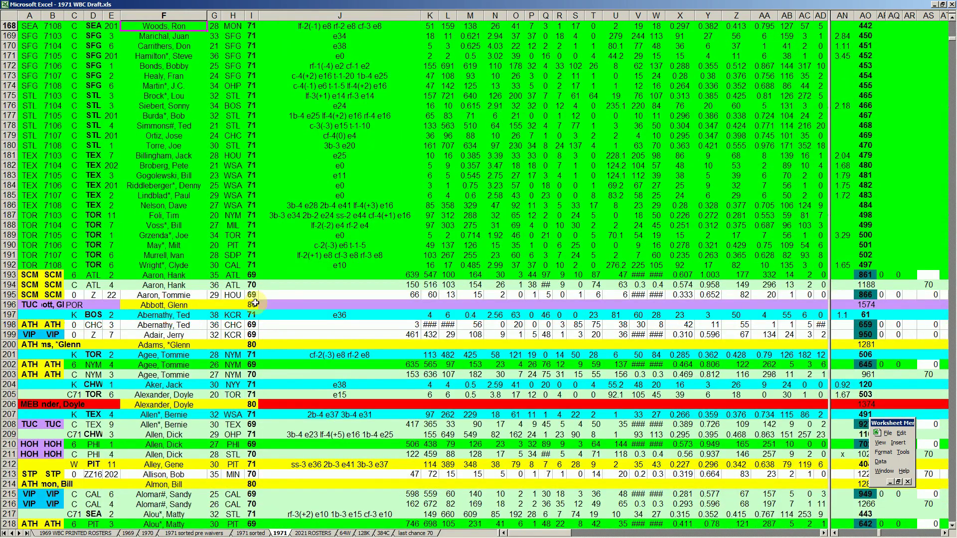
pyautogui.click(252, 285)
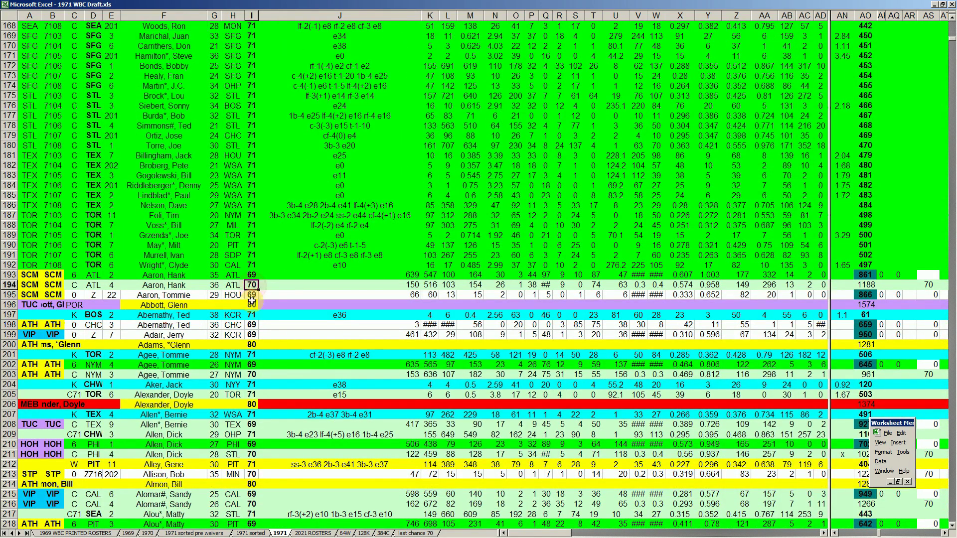
pyautogui.click(9, 285)
pyautogui.moveTo(11, 275); pyautogui.dragTo(17, 469)
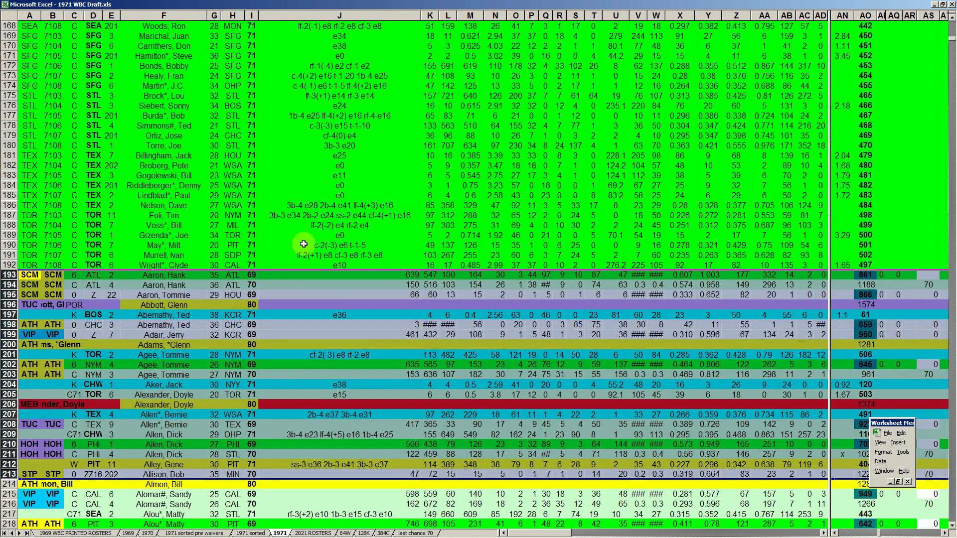
pyautogui.click(251, 275)
pyautogui.click(253, 285)
pyautogui.click(253, 295)
pyautogui.click(252, 305)
pyautogui.click(253, 315)
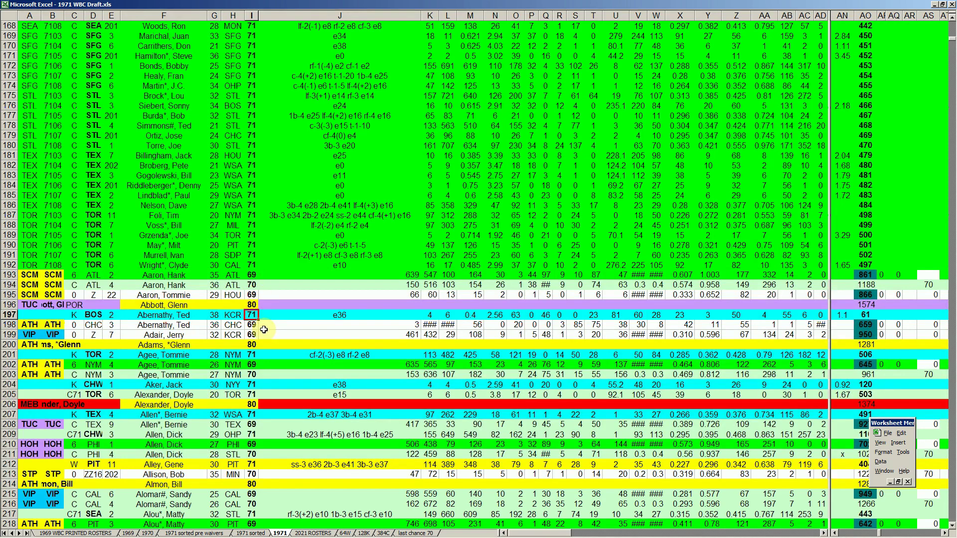
# Compare the season 69 and season 70 rows of the same ATL player in rows 193 and 194.
pyautogui.click(252, 285)
pyautogui.click(186, 277)
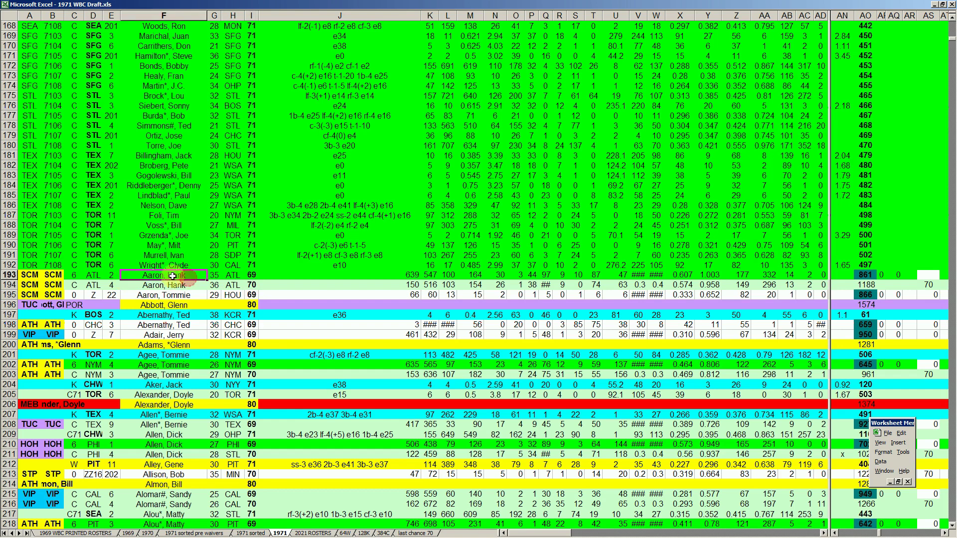
pyautogui.click(14, 276)
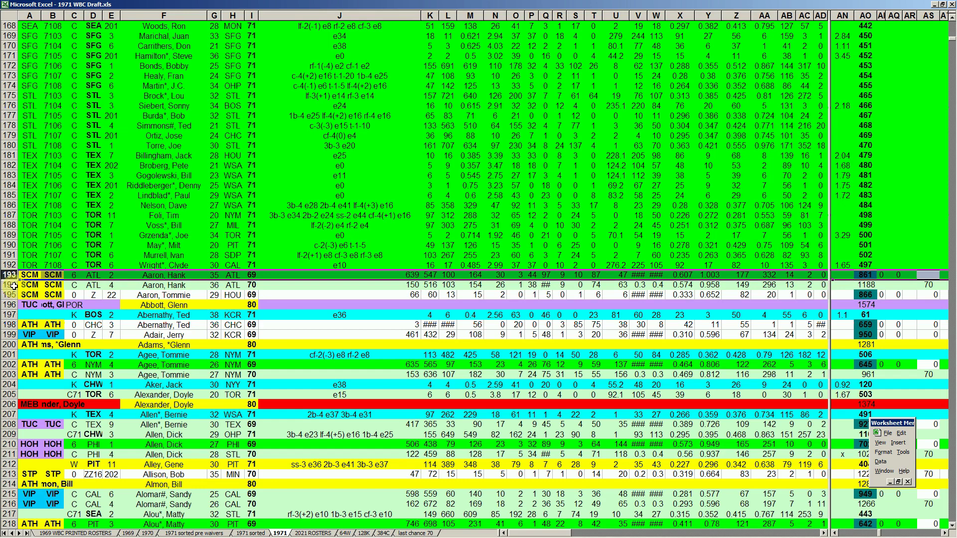
pyautogui.click(14, 286)
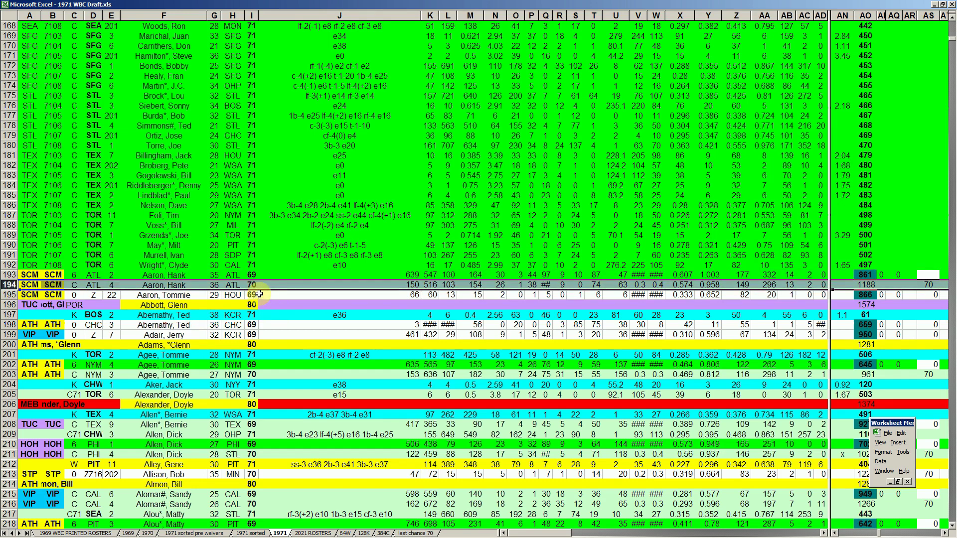
pyautogui.click(211, 249)
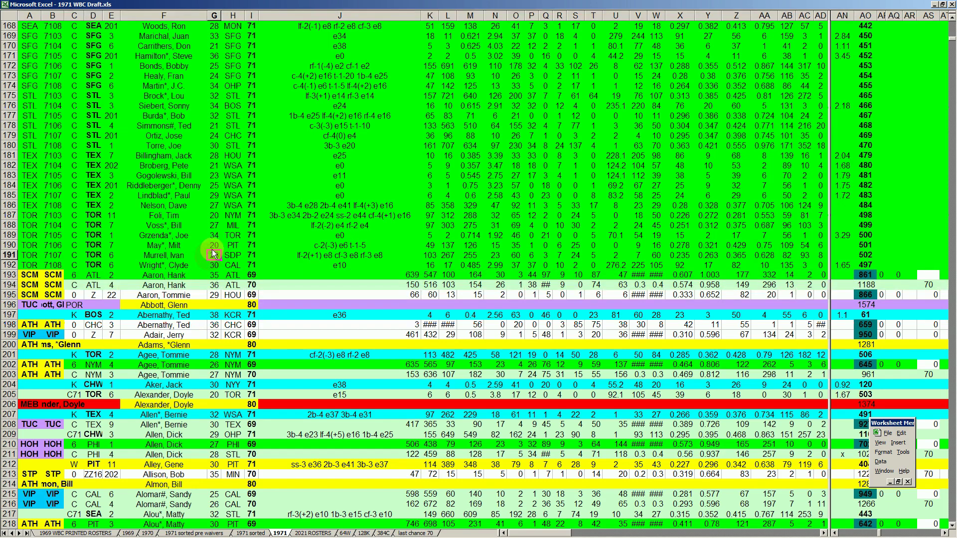
# Find the same ATL player's season 71 carry-on entry in row 9 and return to his rows at 193.
pyautogui.hotkey('ctrl', 'Up')
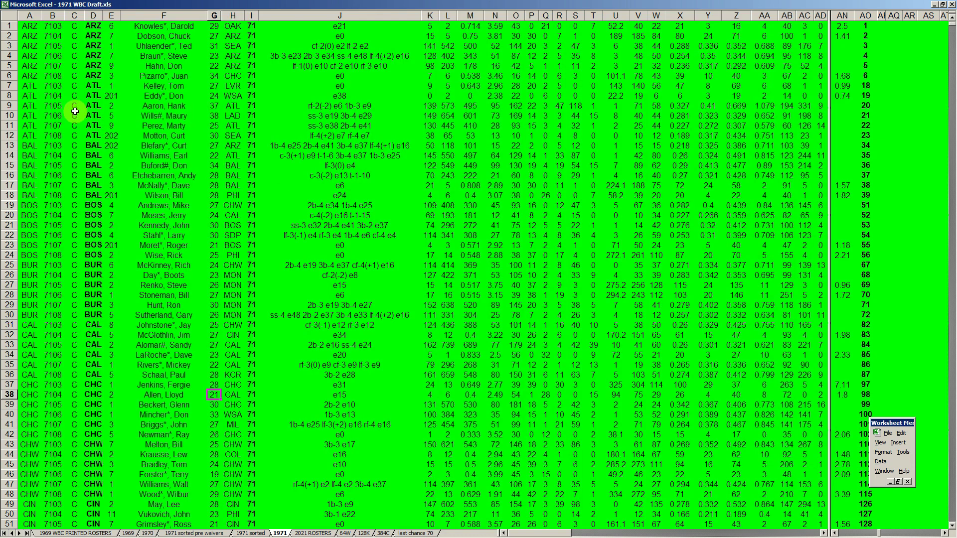
pyautogui.click(9, 105)
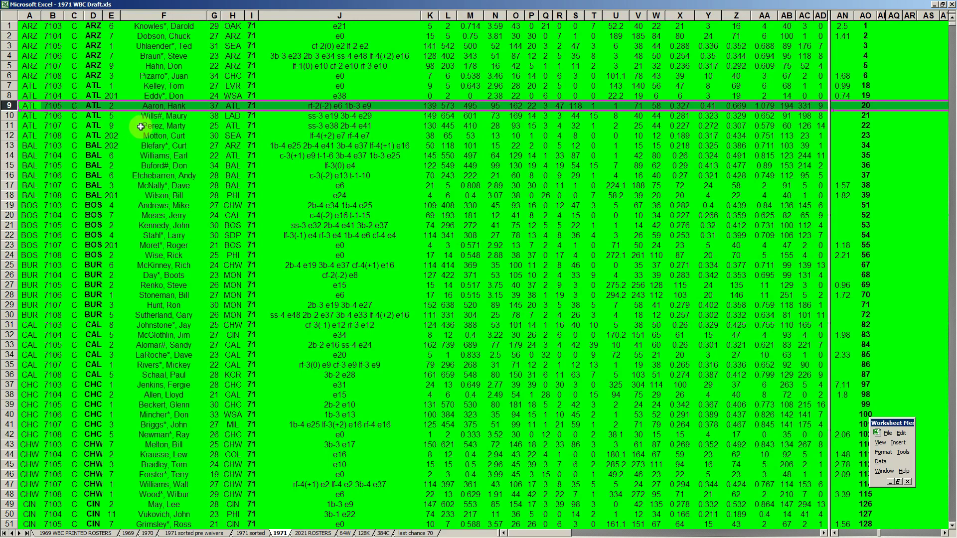
pyautogui.click(158, 133)
pyautogui.press('pagedown')
pyautogui.press('pagedown')
pyautogui.press('pagedown')
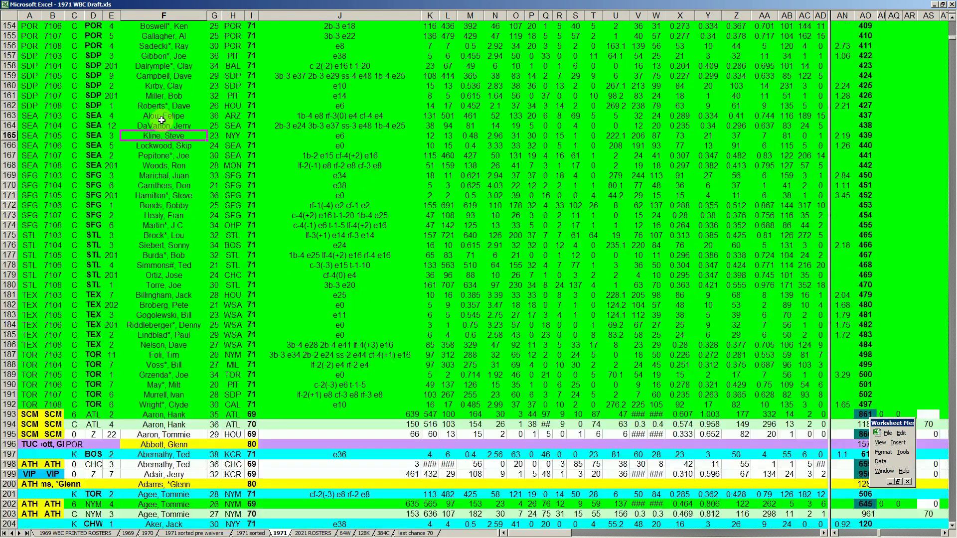
# Delete rows 193 to 196, the season 69, 70 and 80 entries that precede the first season 71 row of the alphabetized list.
pyautogui.scroll(-8, 165, 122)
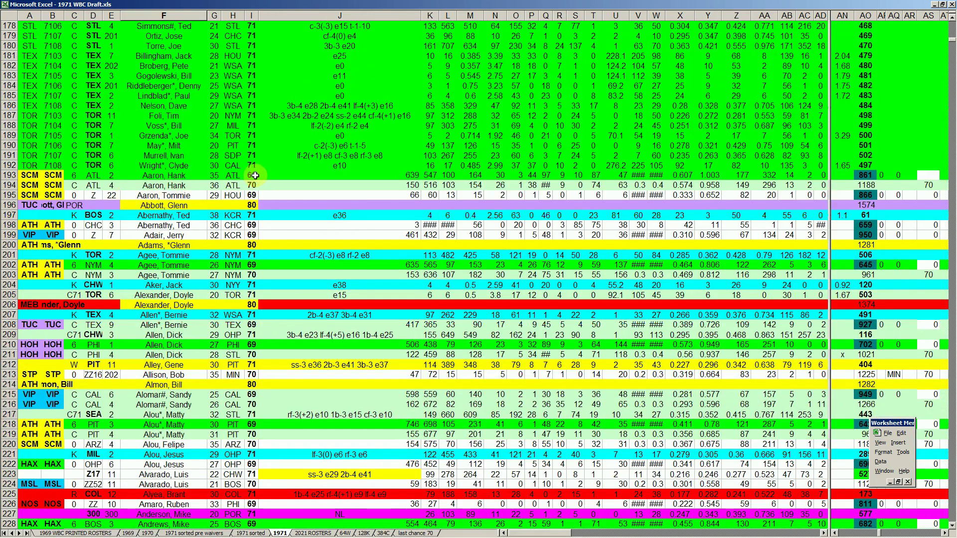
pyautogui.moveTo(13, 175); pyautogui.dragTo(14, 185)
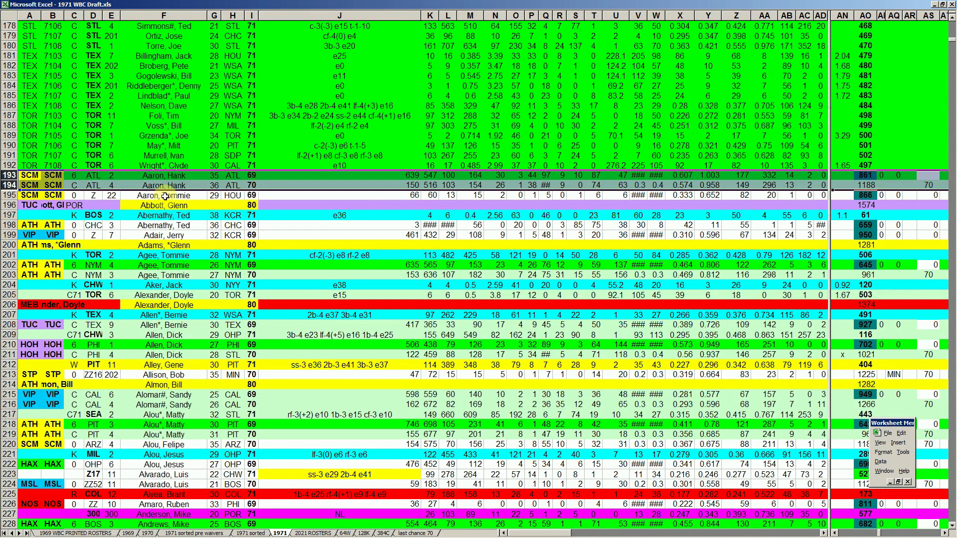
pyautogui.keyDown('ctrl'); pyautogui.click(13, 195); pyautogui.keyUp('ctrl')
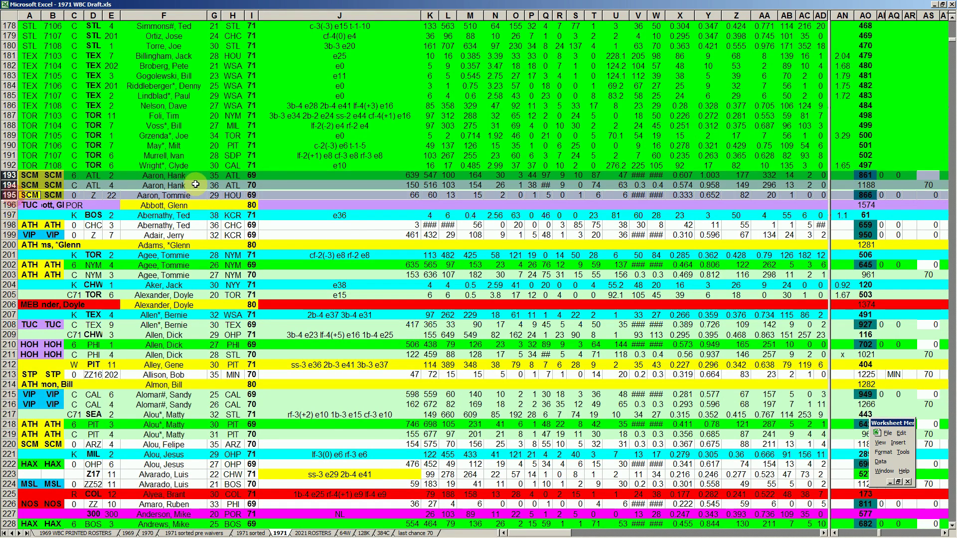
pyautogui.keyDown('ctrl'); pyautogui.click(11, 205); pyautogui.keyUp('ctrl')
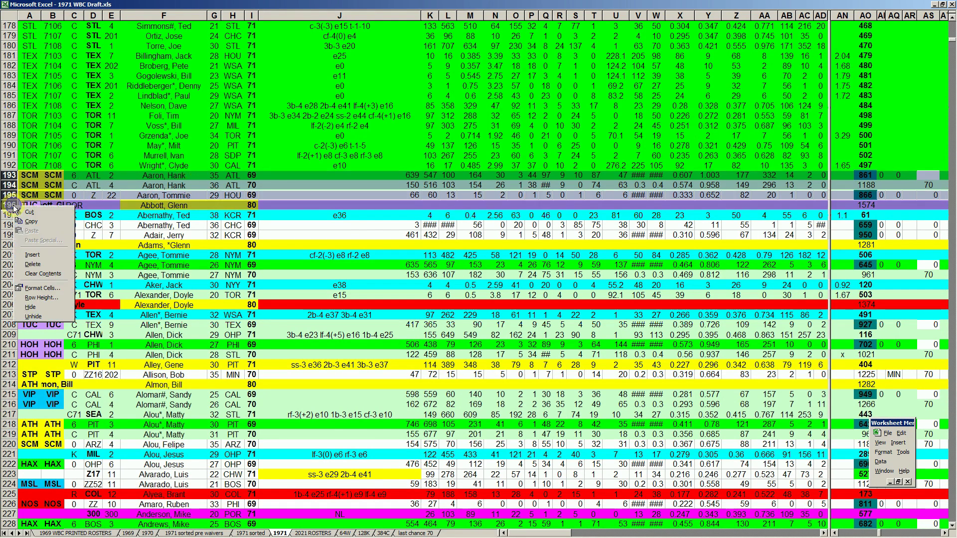
pyautogui.click(33, 264)
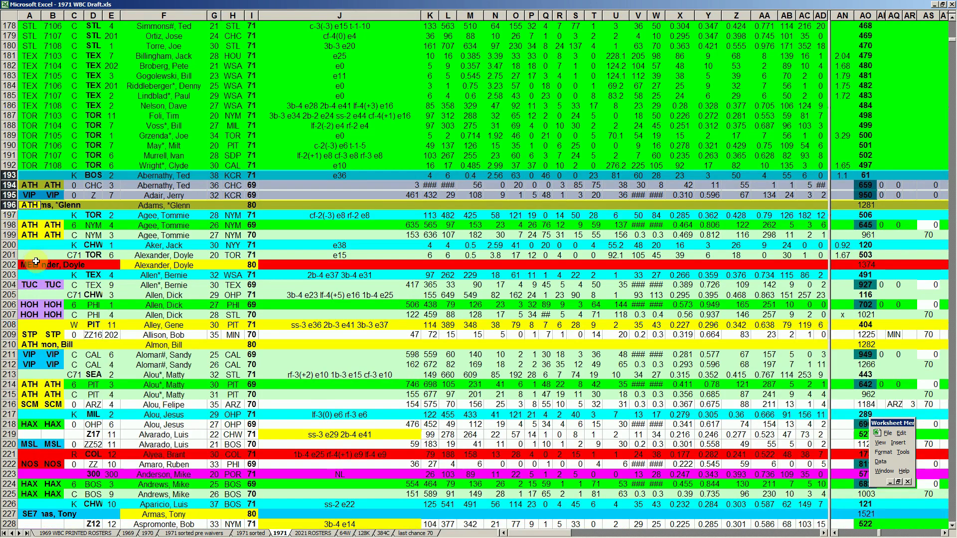
# Compare the same player's season 71 and season 69 rows 193 and 194, and enter team code ATH in column A of row 193.
pyautogui.click(172, 176)
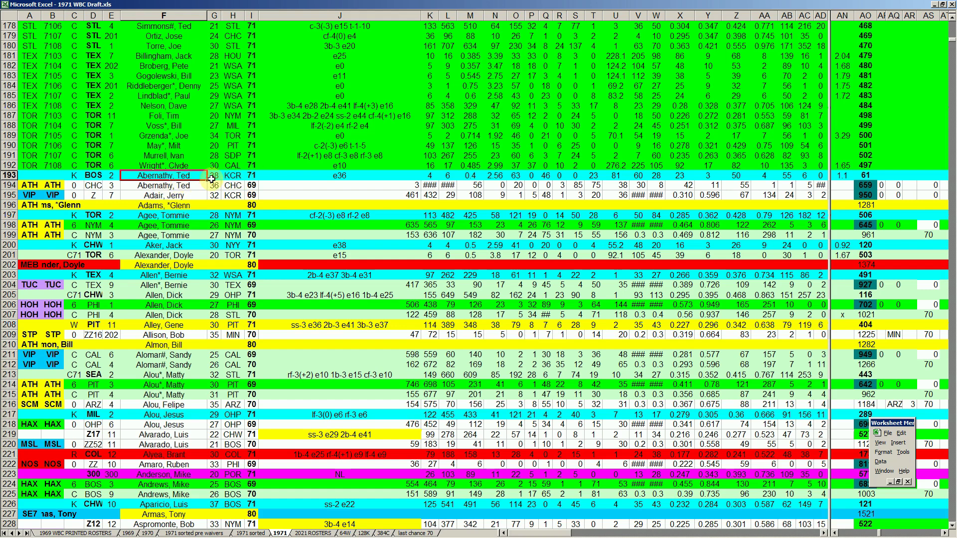
pyautogui.click(252, 173)
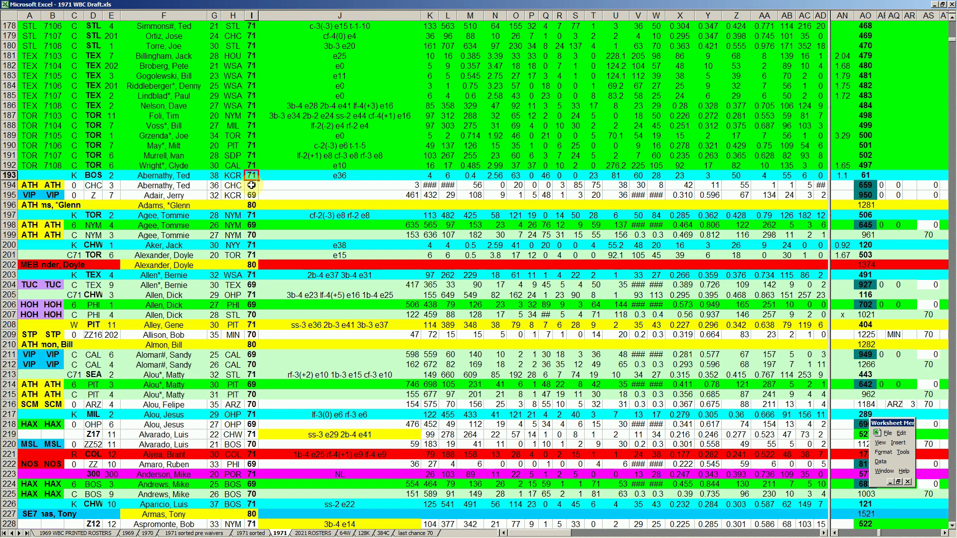
pyautogui.click(169, 176)
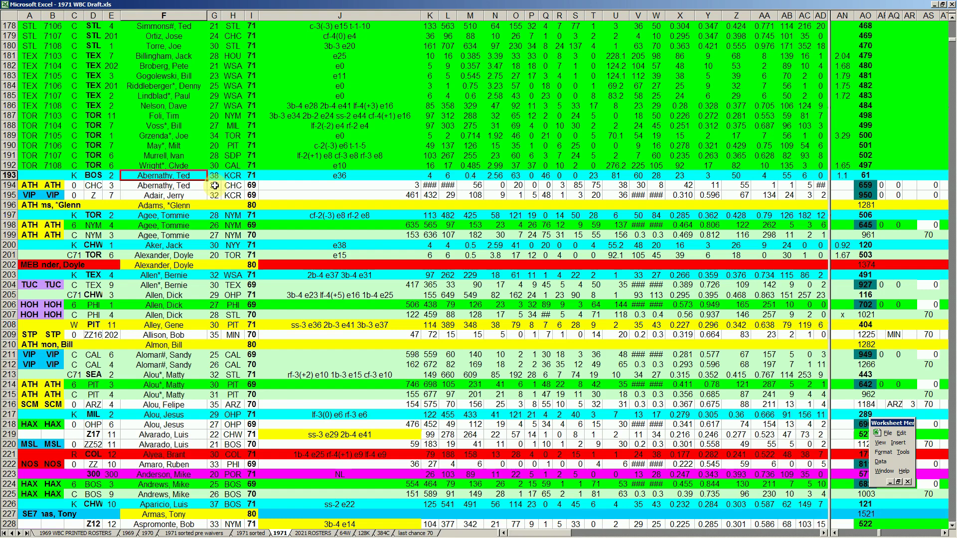
pyautogui.click(157, 188)
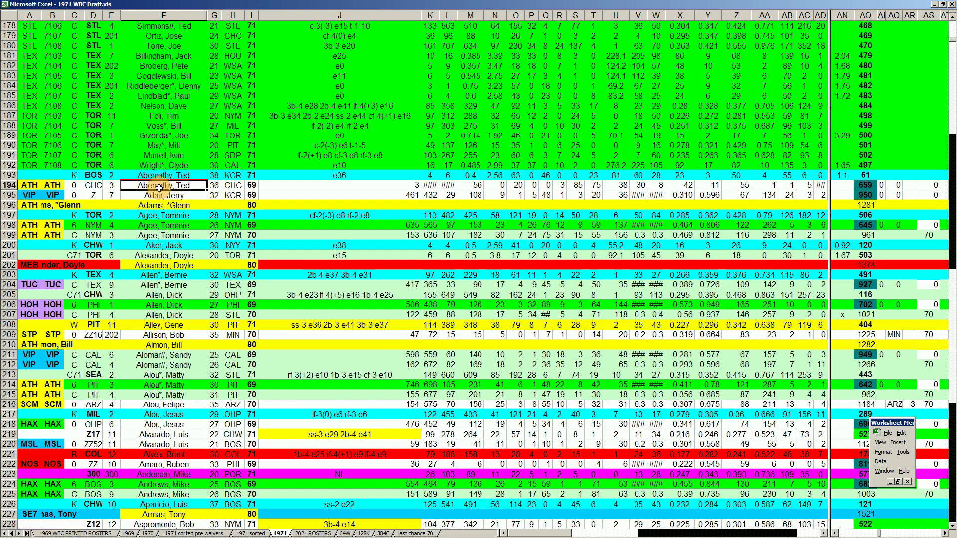
pyautogui.click(30, 187)
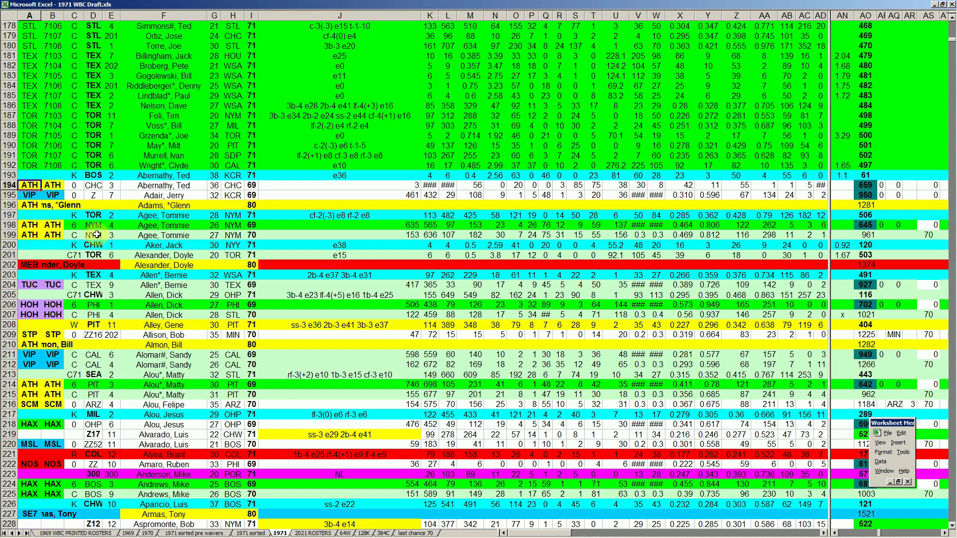
pyautogui.press('Up')
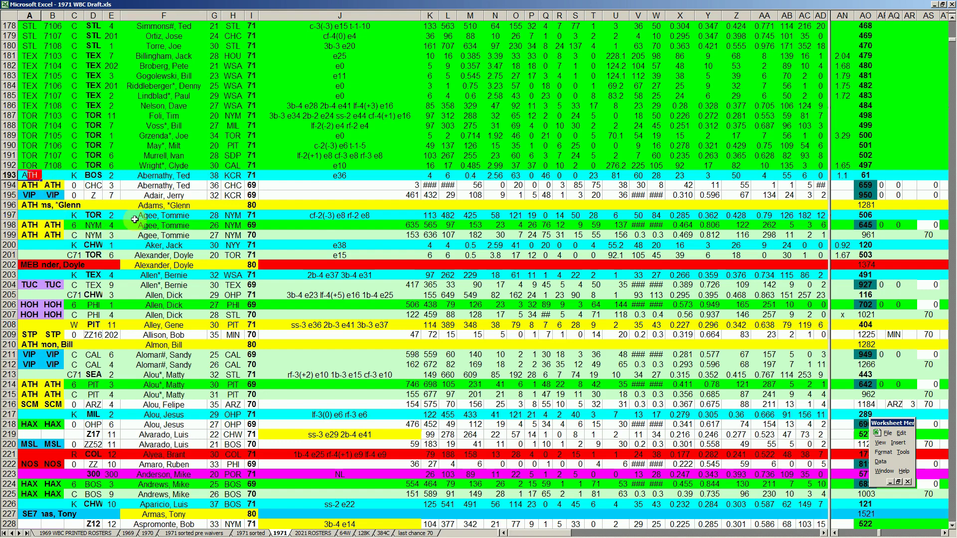
pyautogui.click(163, 177)
pyautogui.click(32, 185)
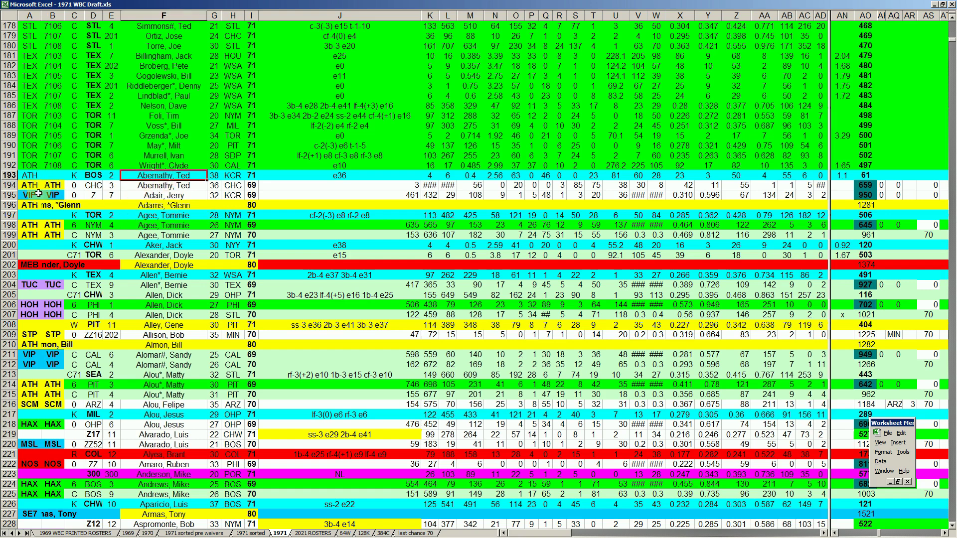
# Delete rows 194 to 196, the season 69 and 80 entries below the first season 71 player.
pyautogui.click(12, 185)
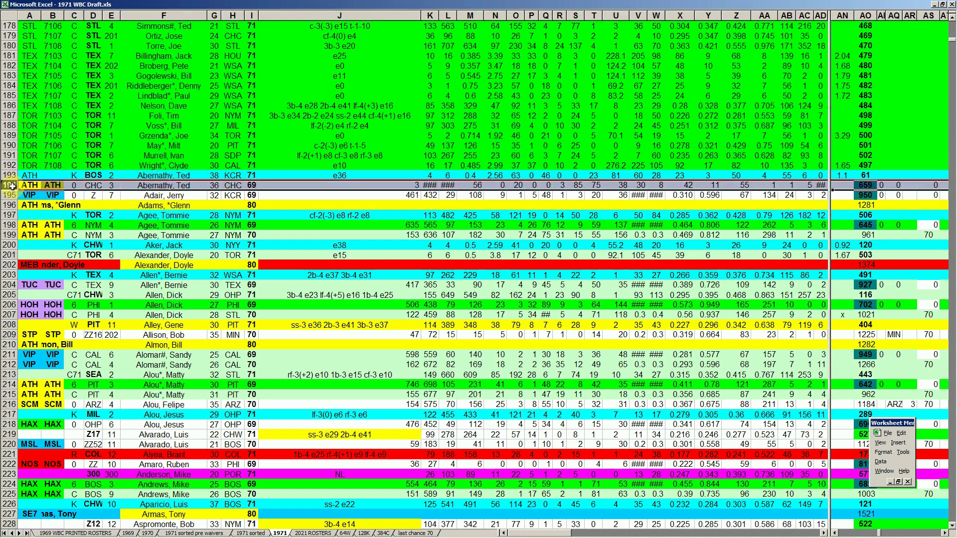
pyautogui.moveTo(12, 185); pyautogui.dragTo(13, 205)
pyautogui.rightClick(68, 201)
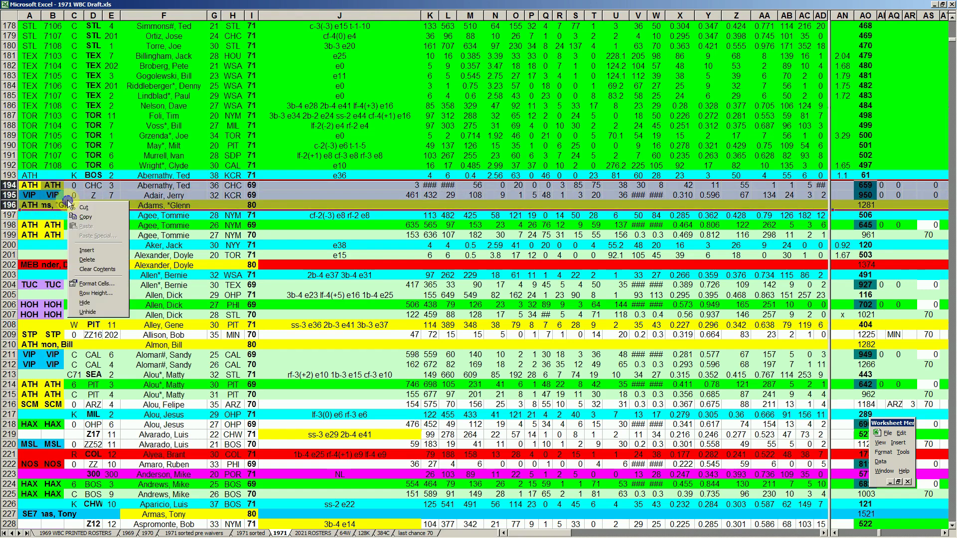
pyautogui.click(87, 260)
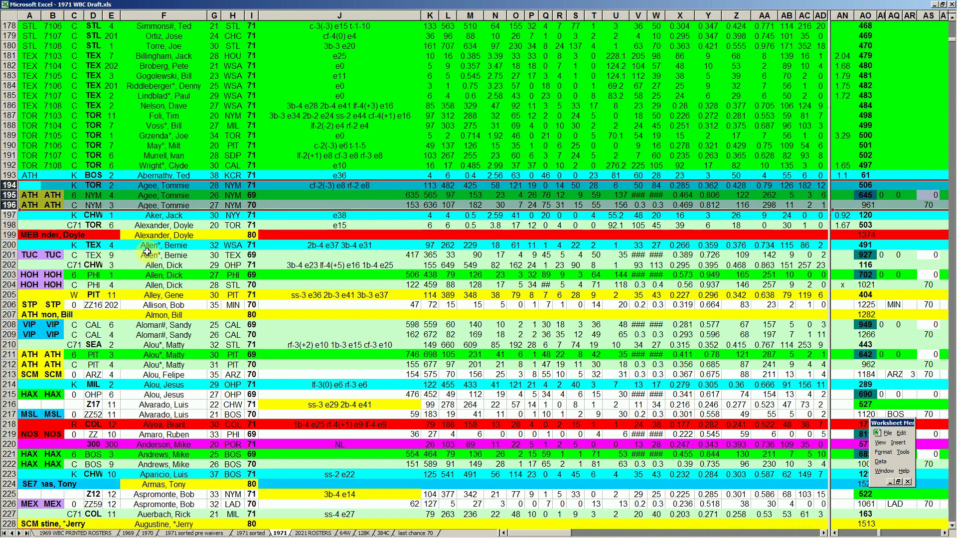
# Check the season 69 and 70 rows 195 and 196 against row 194, and enter ATH in column A of row 194.
pyautogui.click(178, 186)
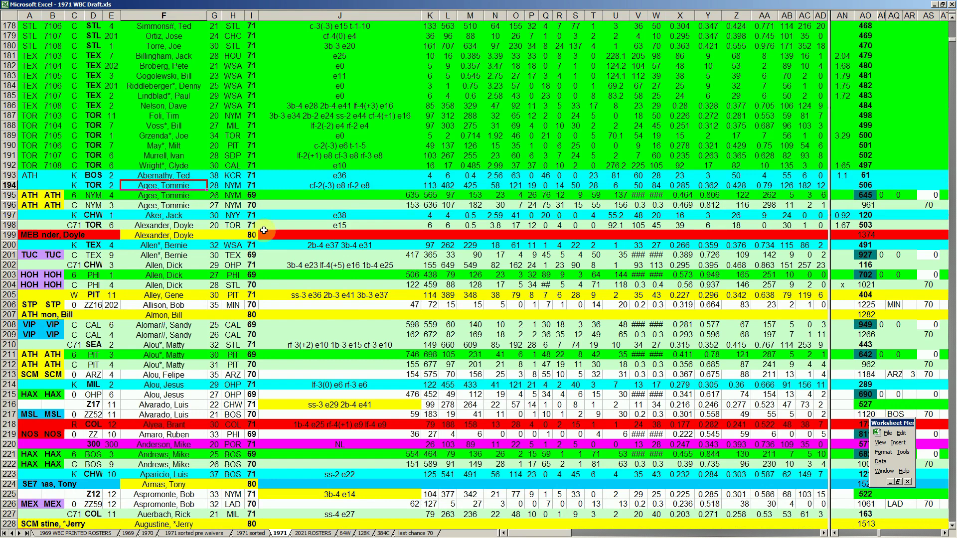
pyautogui.click(252, 195)
pyautogui.click(29, 197)
pyautogui.click(252, 205)
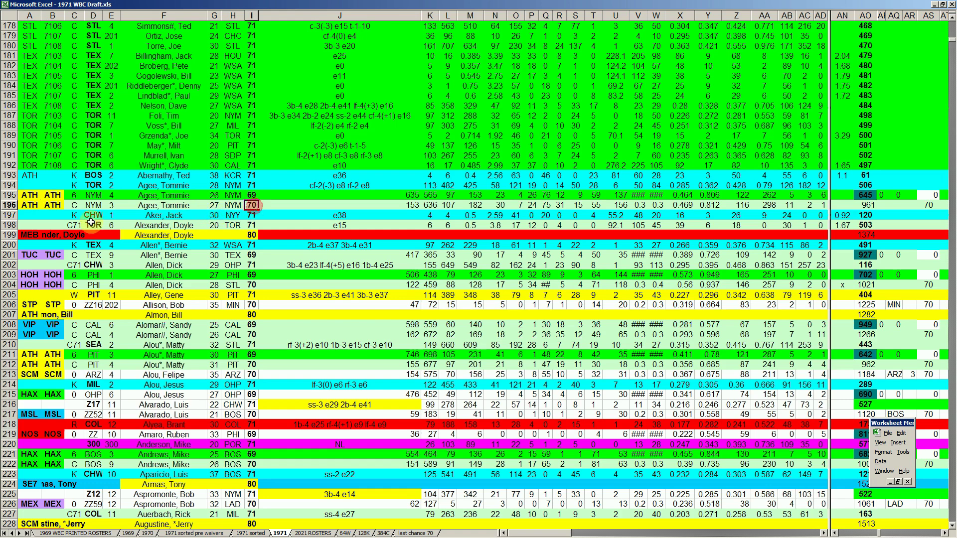
pyautogui.click(30, 184)
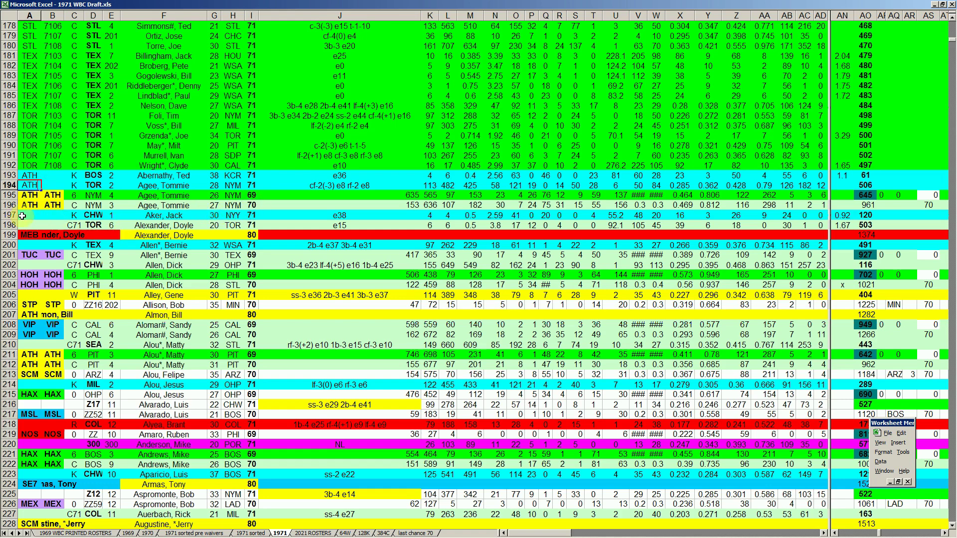
# Delete the season 69 and 70 rows 195 and 196 of the TOR player in row 194.
pyautogui.moveTo(12, 196); pyautogui.dragTo(12, 205)
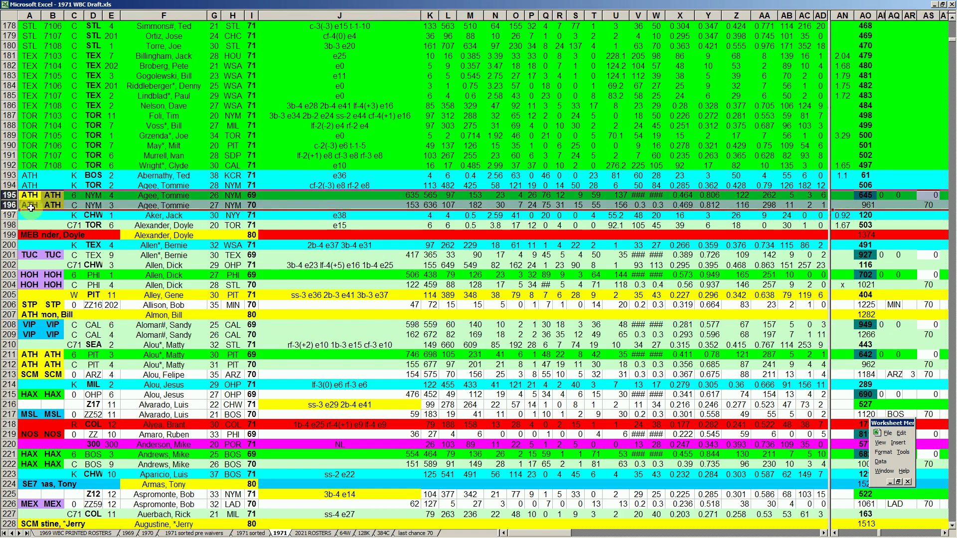
pyautogui.rightClick(46, 204)
pyautogui.click(74, 261)
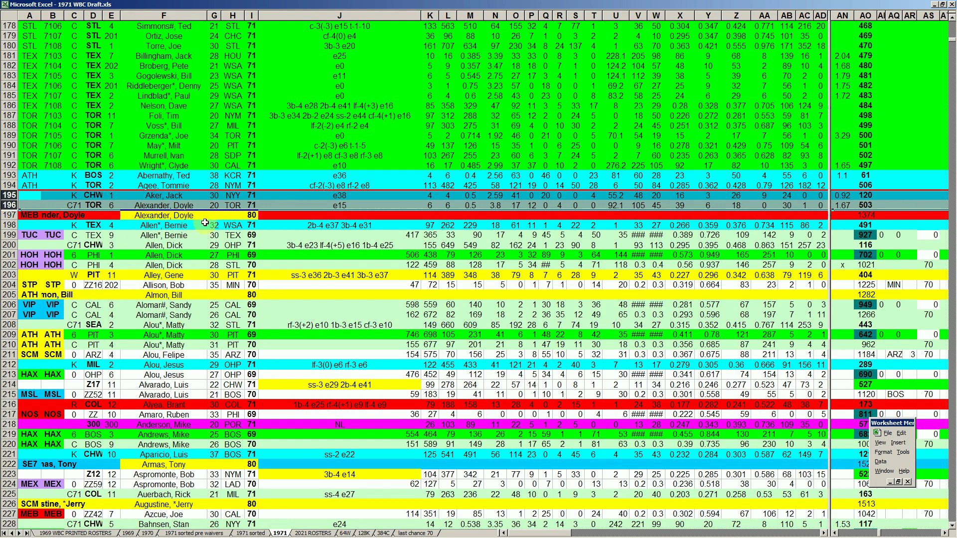
# Enter team code MEB in column A for the season 71 player in row 196 and delete his season 80 row 197.
pyautogui.click(190, 205)
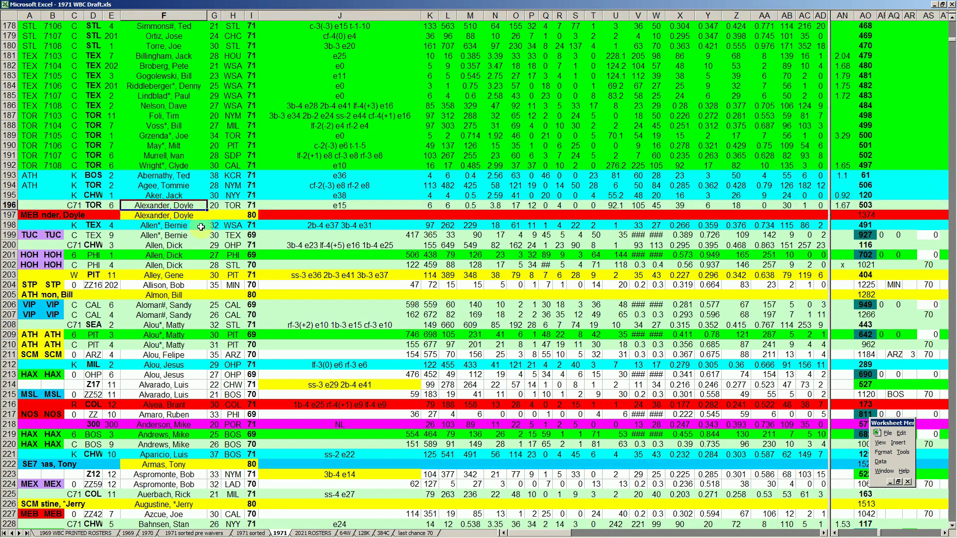
pyautogui.click(186, 195)
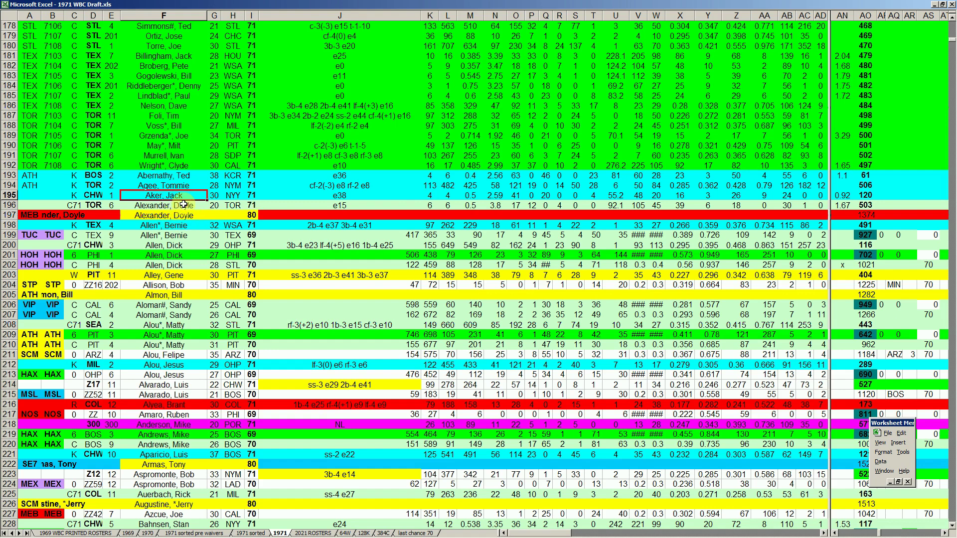
pyautogui.click(190, 207)
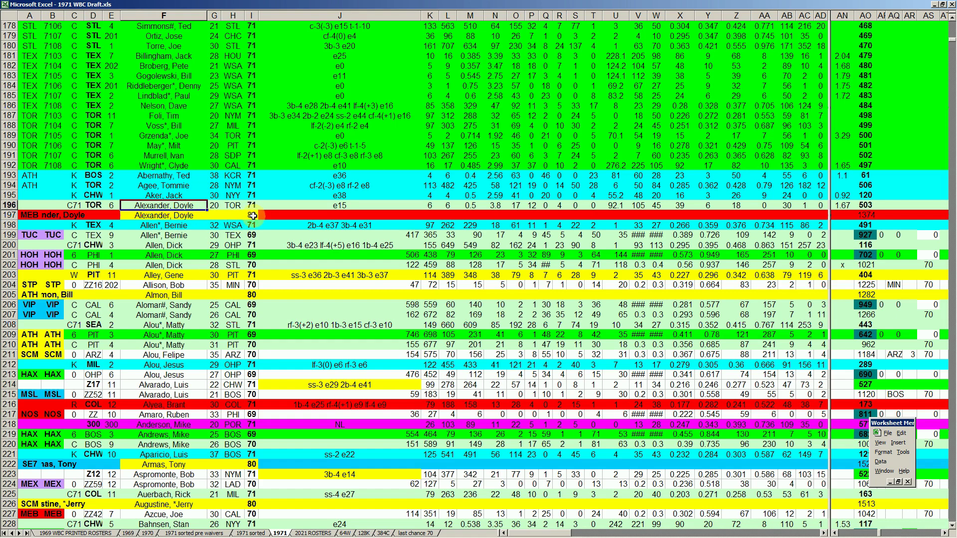
pyautogui.click(30, 215)
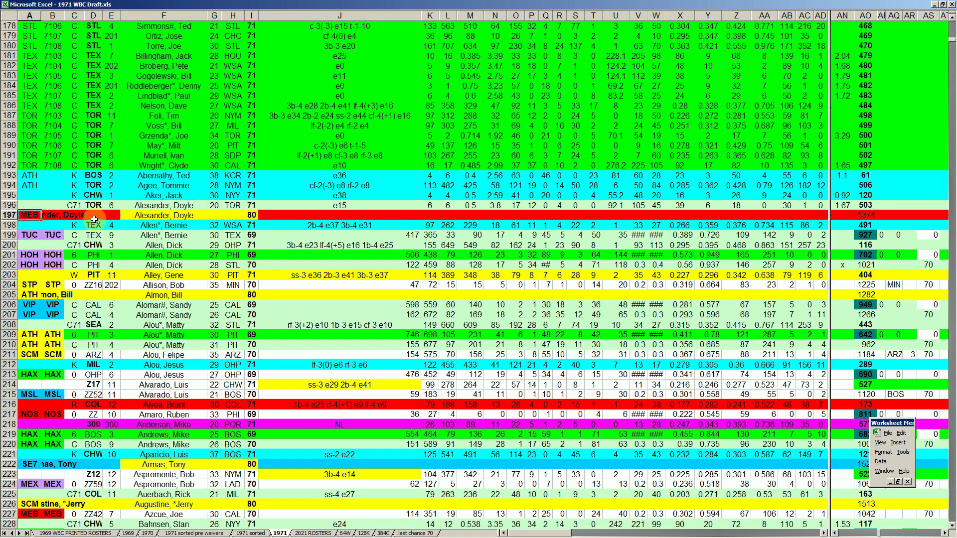
pyautogui.click(30, 205)
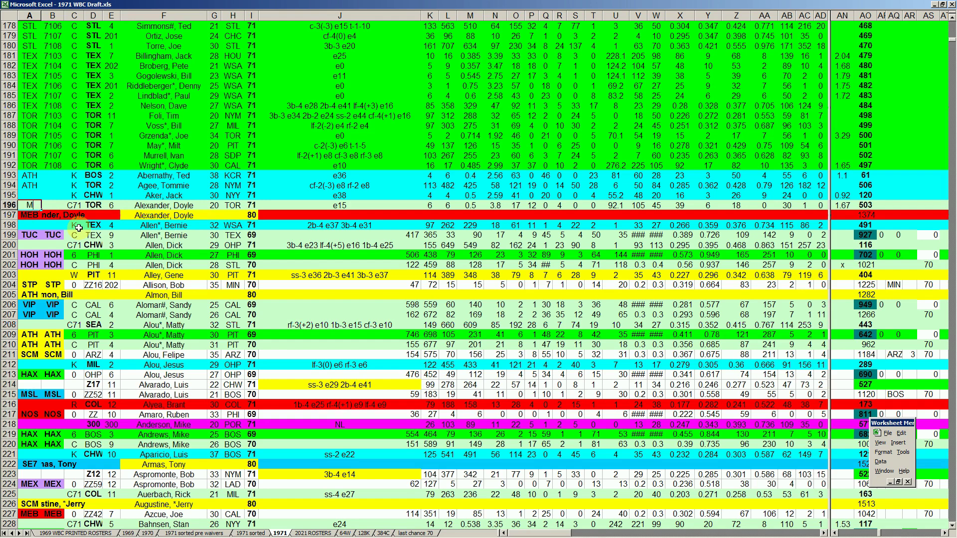
pyautogui.press('Return')
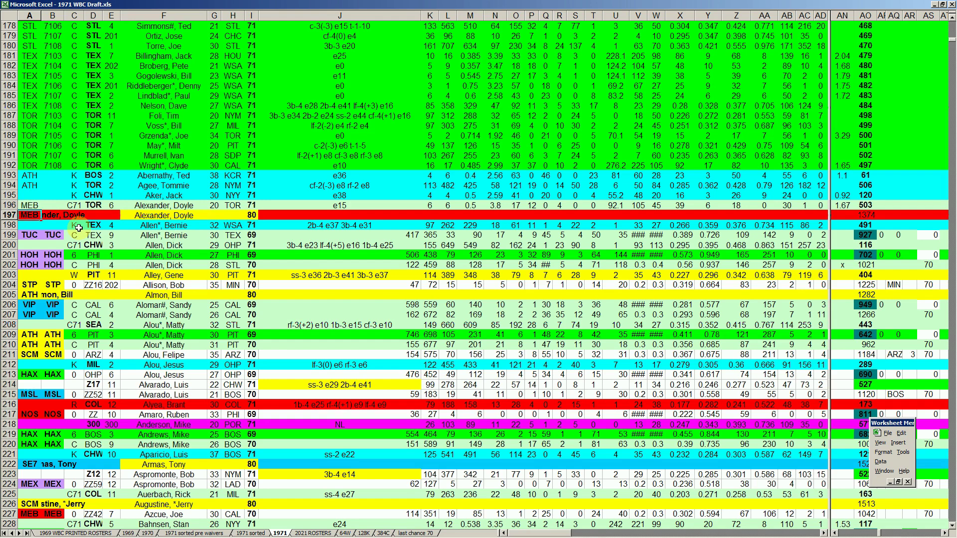
pyautogui.rightClick(11, 215)
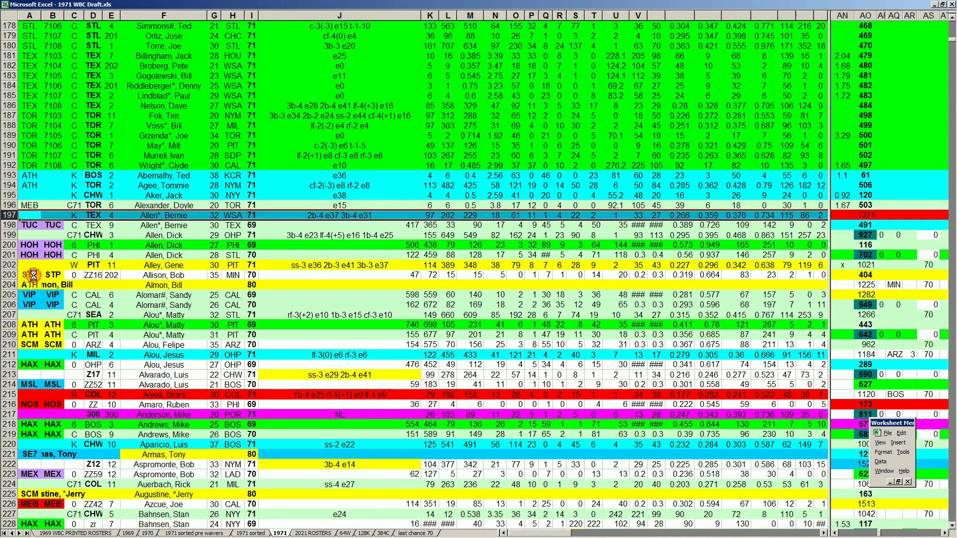
pyautogui.click(34, 280)
# Review the season codes in rows 193 to 197 and the team codes in column A for rows 193 and 196.
pyautogui.moveTo(252, 176); pyautogui.dragTo(252, 215)
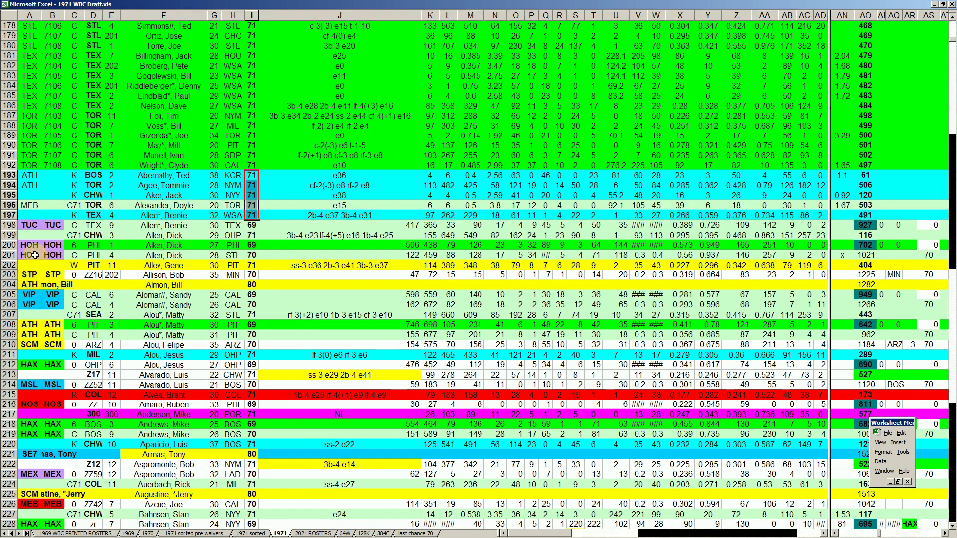
pyautogui.click(161, 205)
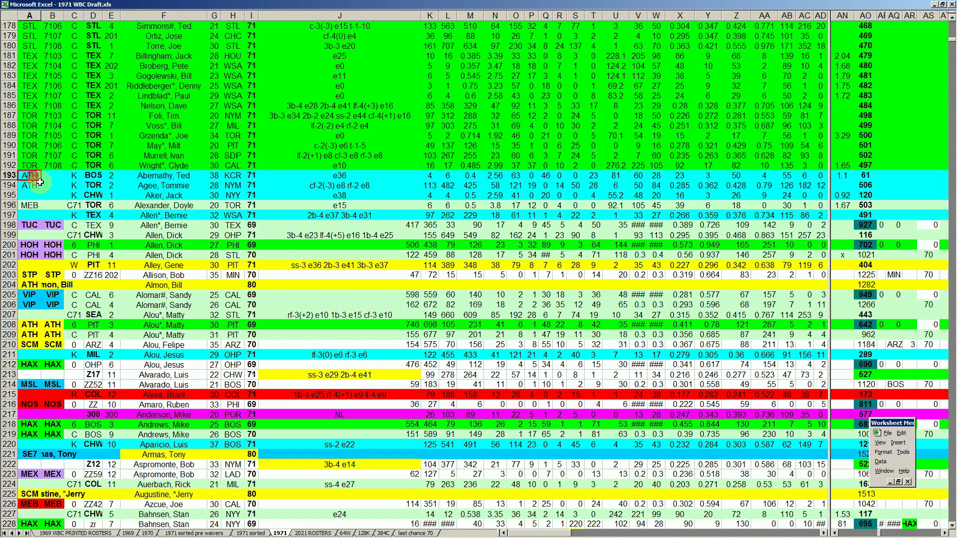
pyautogui.click(26, 204)
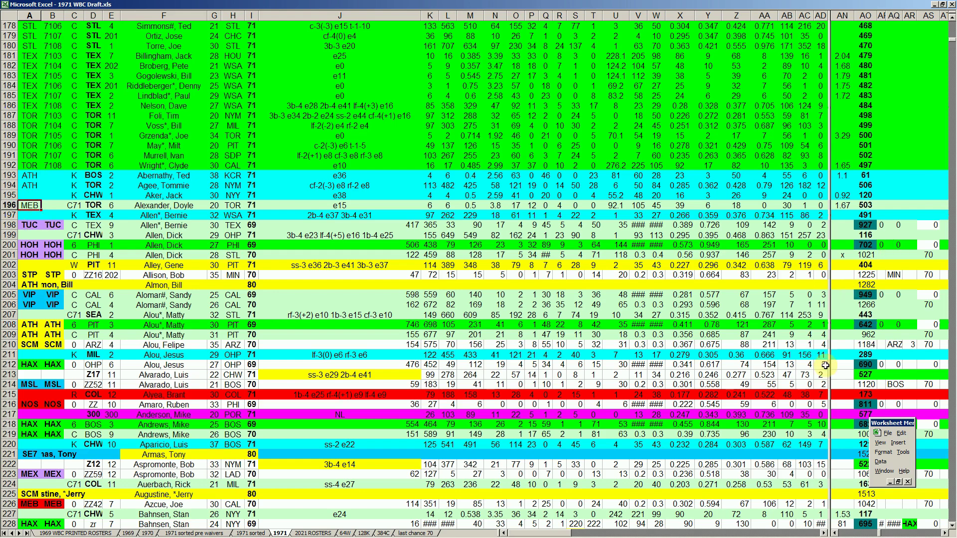
# Close the 1971 WBC Draft.xls workbook without saving its changes.
pyautogui.moveTo(291, 531)
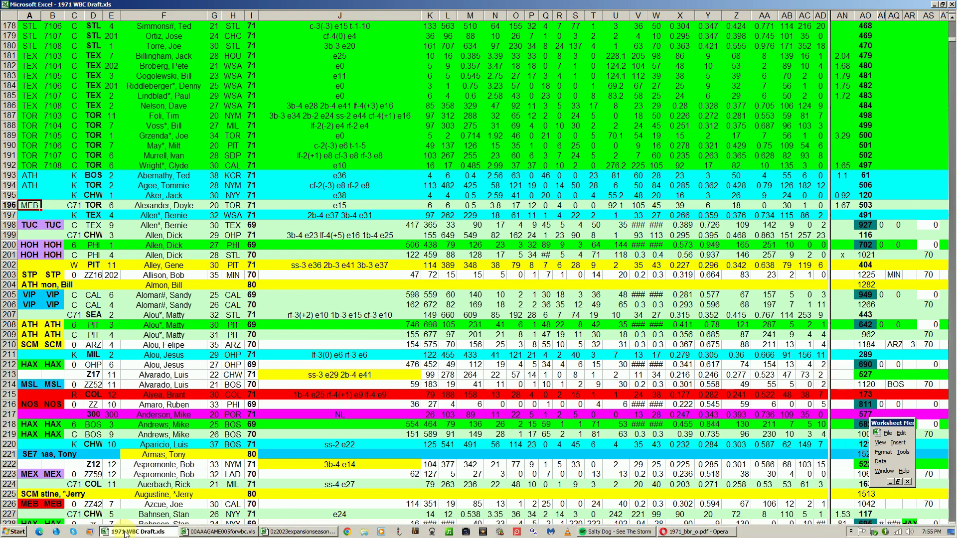
pyautogui.rightClick(125, 532)
pyautogui.click(119, 514)
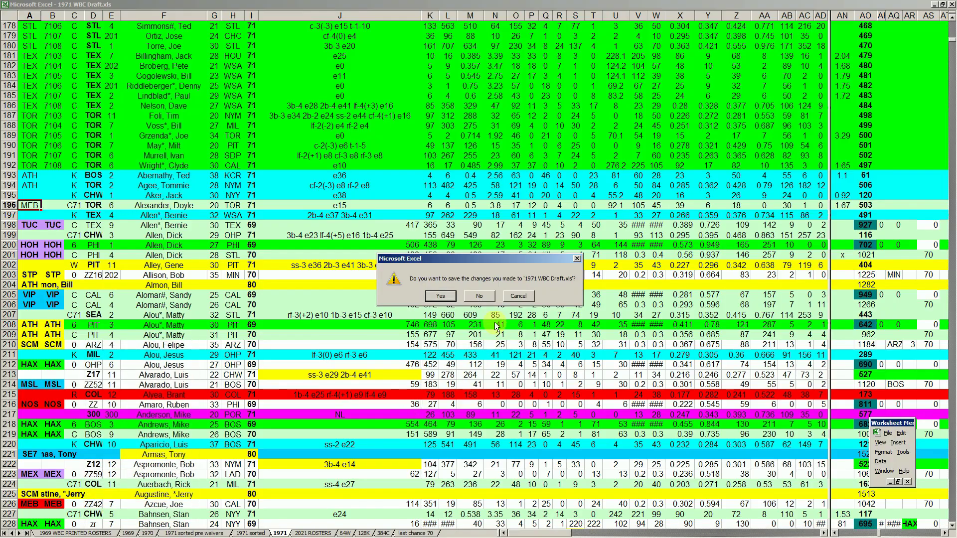
pyautogui.click(480, 296)
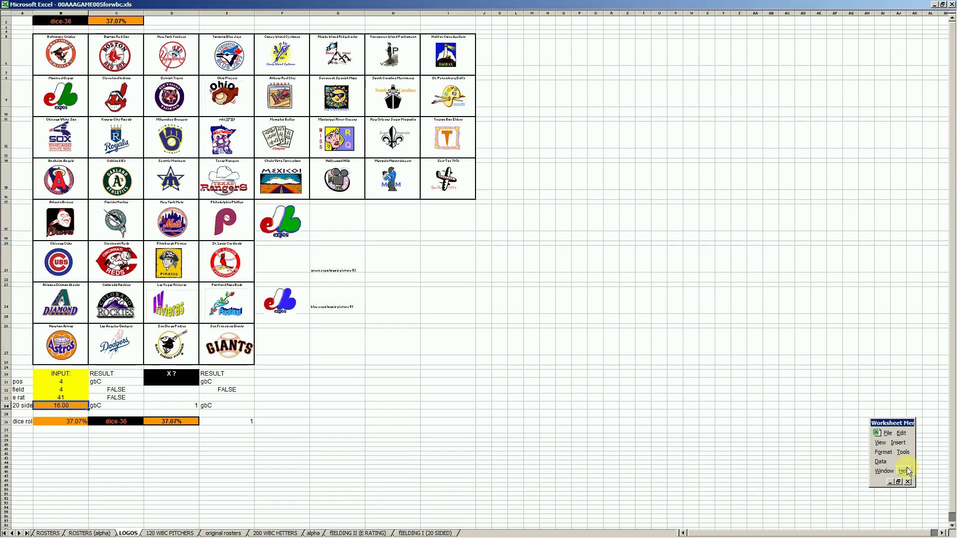
# Open the 1971 WBC Draft.xls workbook from the wbc folder.
pyautogui.click(890, 434)
pyautogui.click(905, 392)
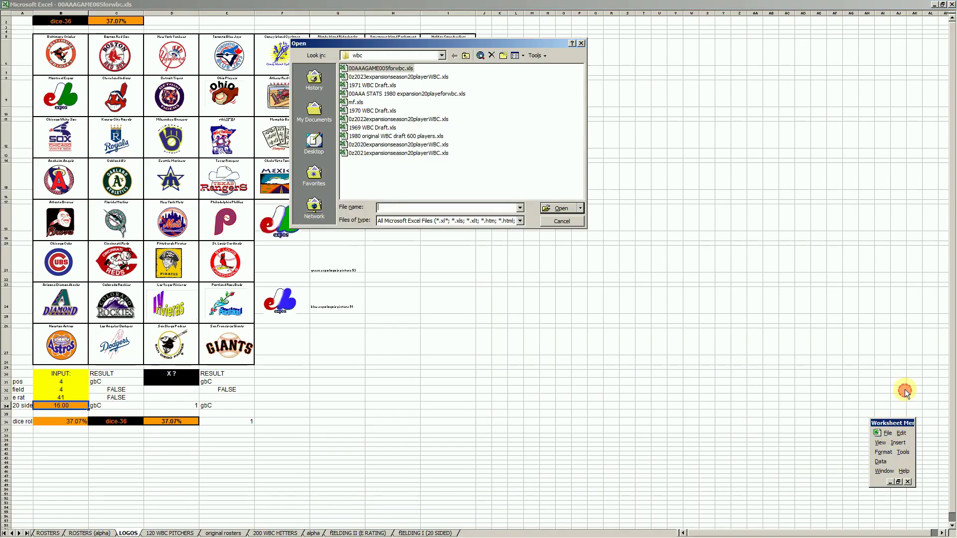
pyautogui.click(395, 86)
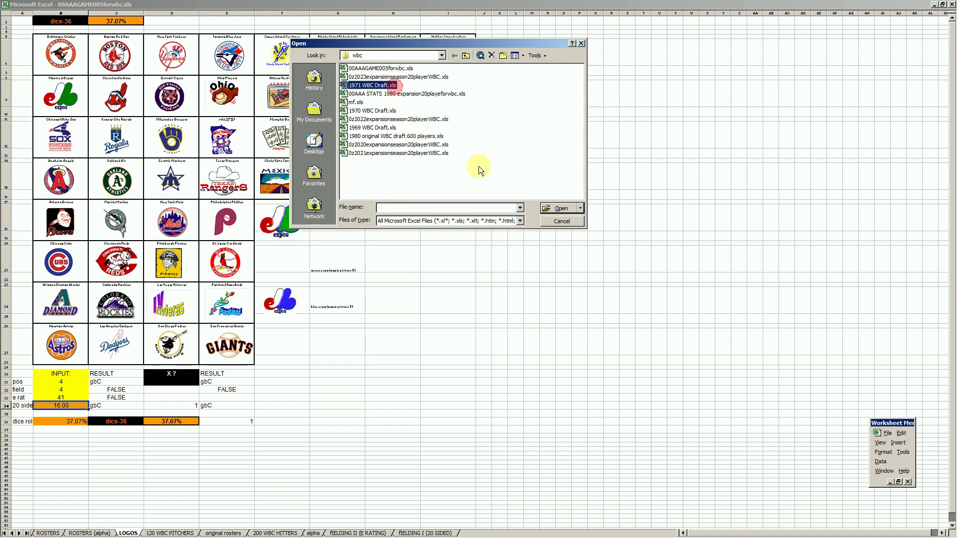
pyautogui.click(551, 209)
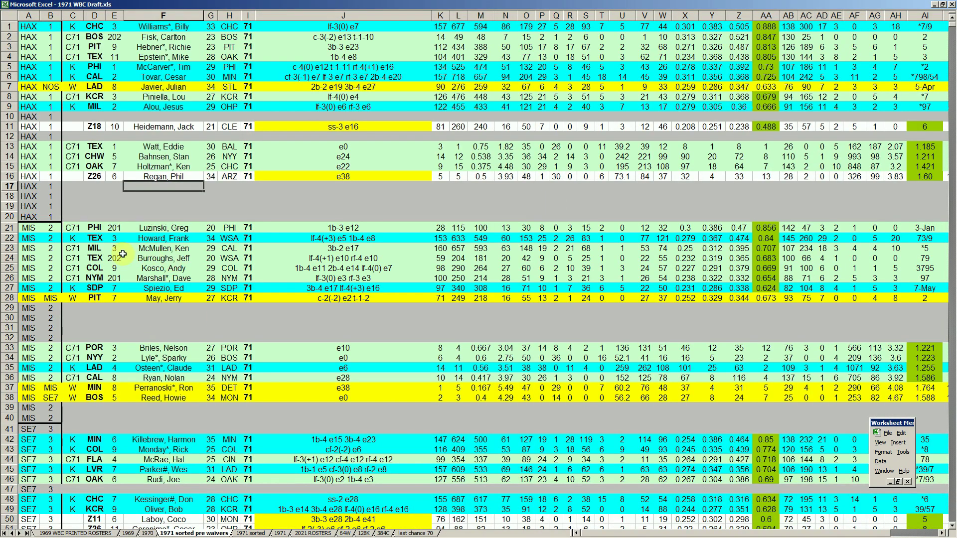
# Review the HAX to STP team rosters on the 1971 sorted pre waivers sheet, checking ATH rows 62 and 77.
pyautogui.click(32, 126)
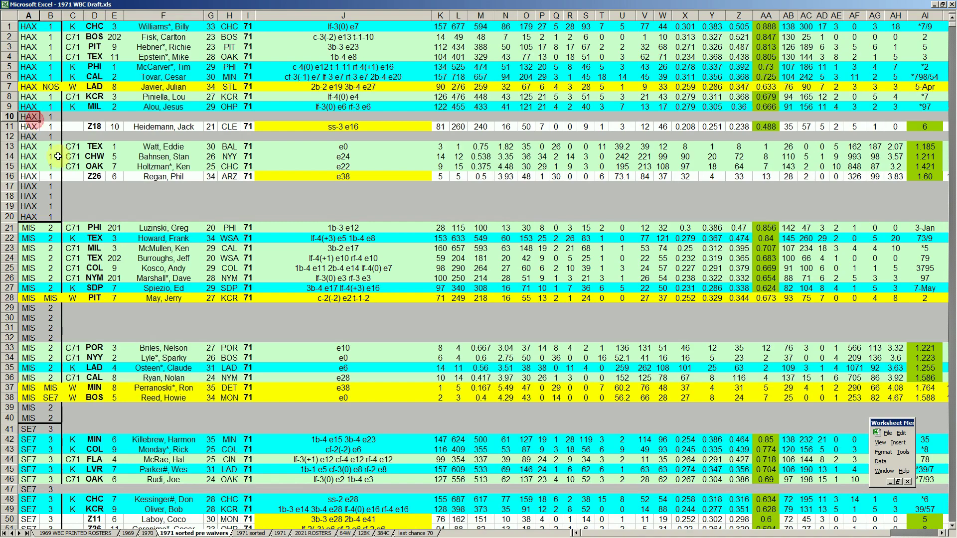
pyautogui.scroll(-8, 91, 199)
pyautogui.scroll(-9, 91, 198)
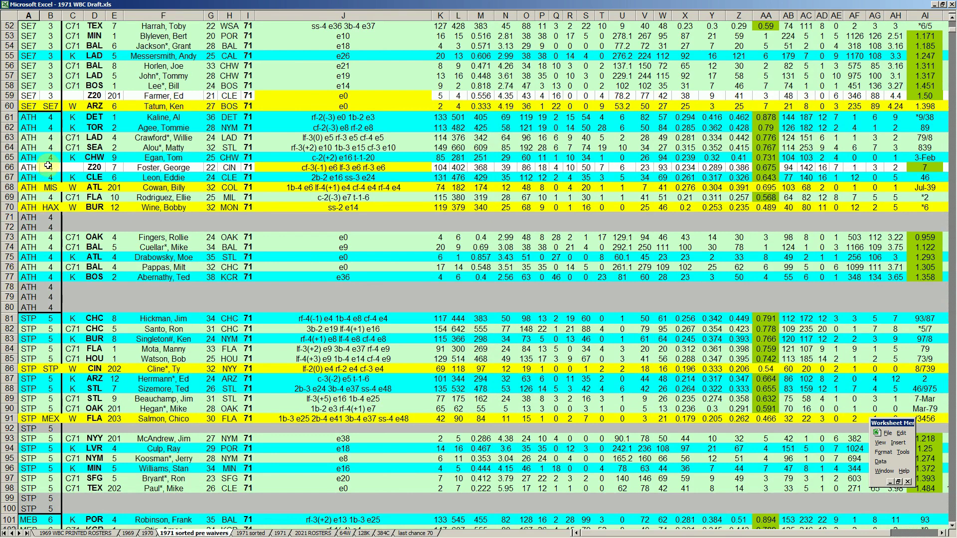
pyautogui.click(9, 277)
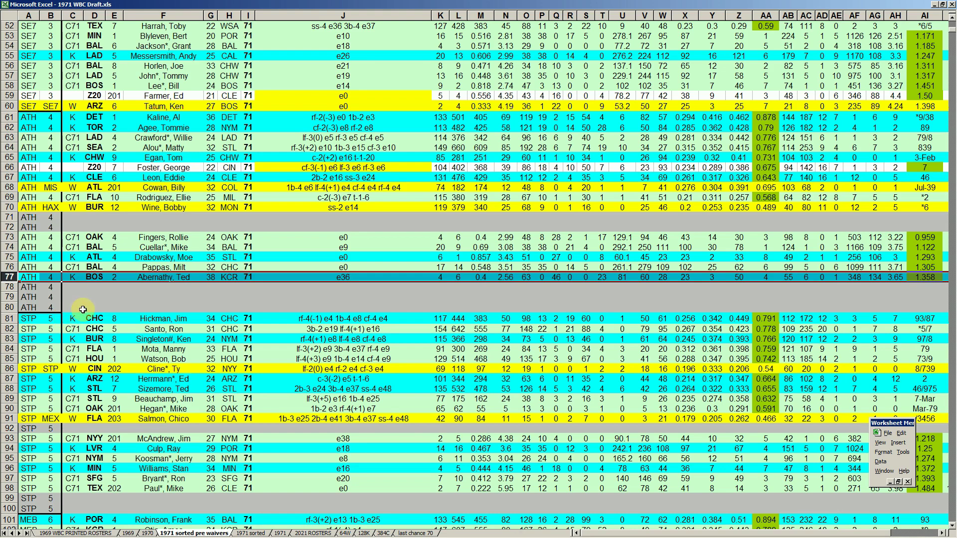
pyautogui.click(11, 128)
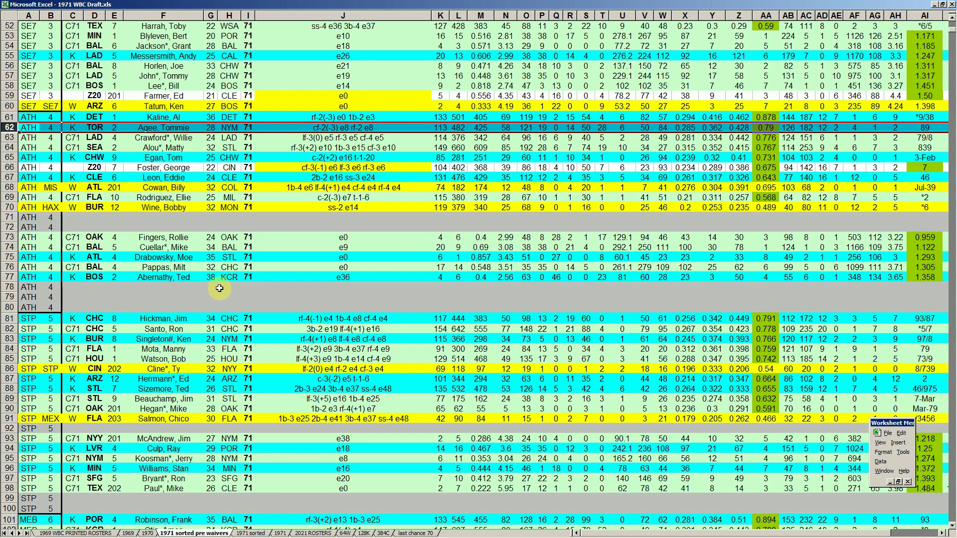
# Show the 1971 sorted sheet and look through its player list down to the end of the 300-coded rows.
pyautogui.click(246, 534)
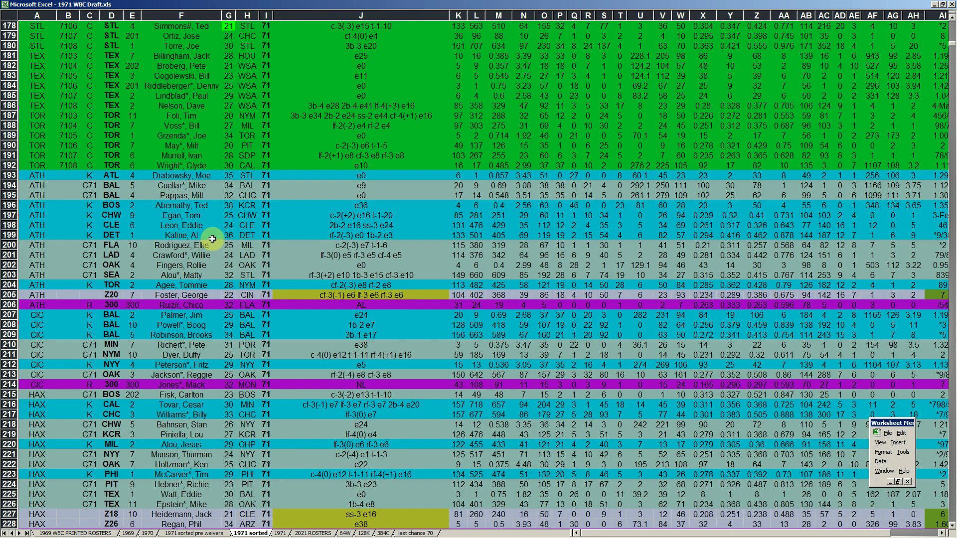
pyautogui.scroll(-14, 189, 229)
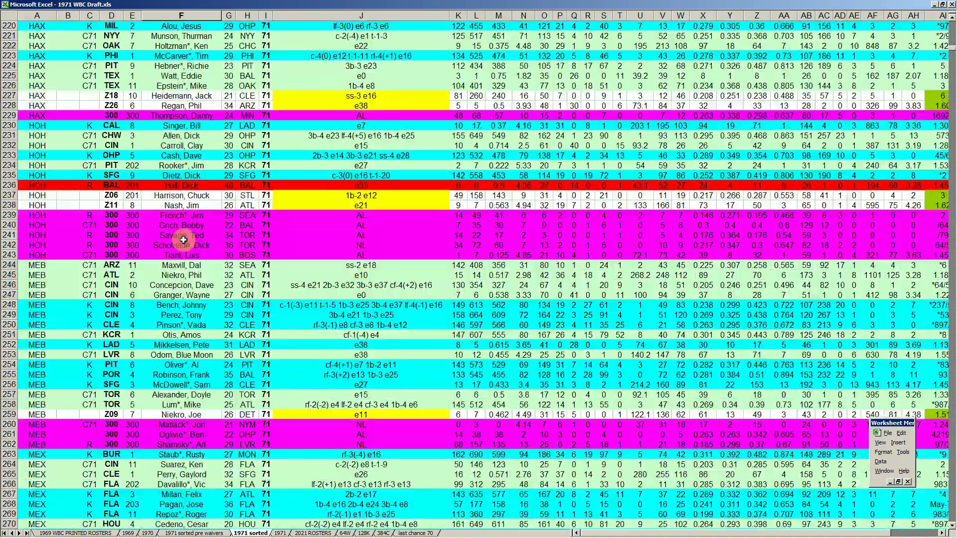
pyautogui.click(183, 243)
pyautogui.press('pagedown')
pyautogui.press('pagedown')
pyautogui.press('pagedown')
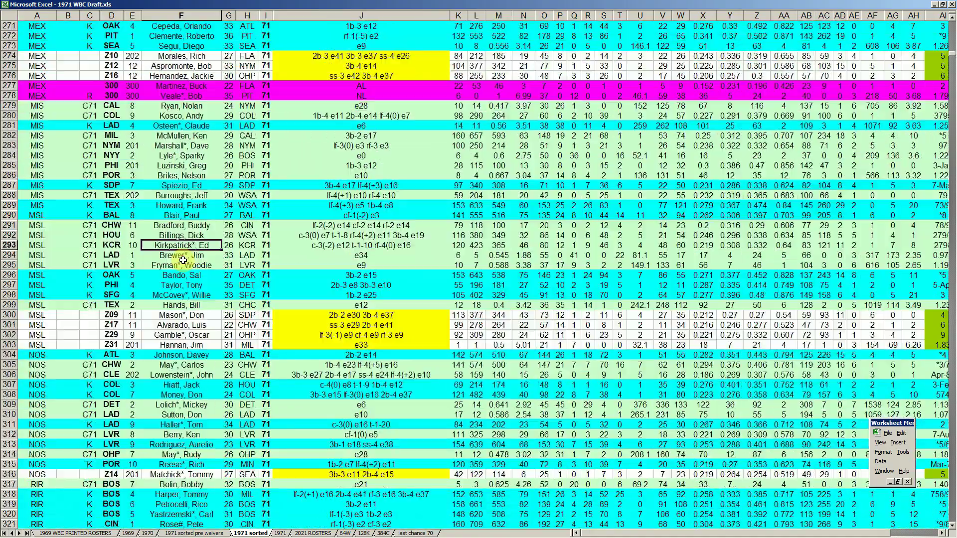
pyautogui.press('pagedown')
pyautogui.press('pagedown')
pyautogui.press('pagedown')
pyautogui.press('pagedown')
pyautogui.press('pagedown')
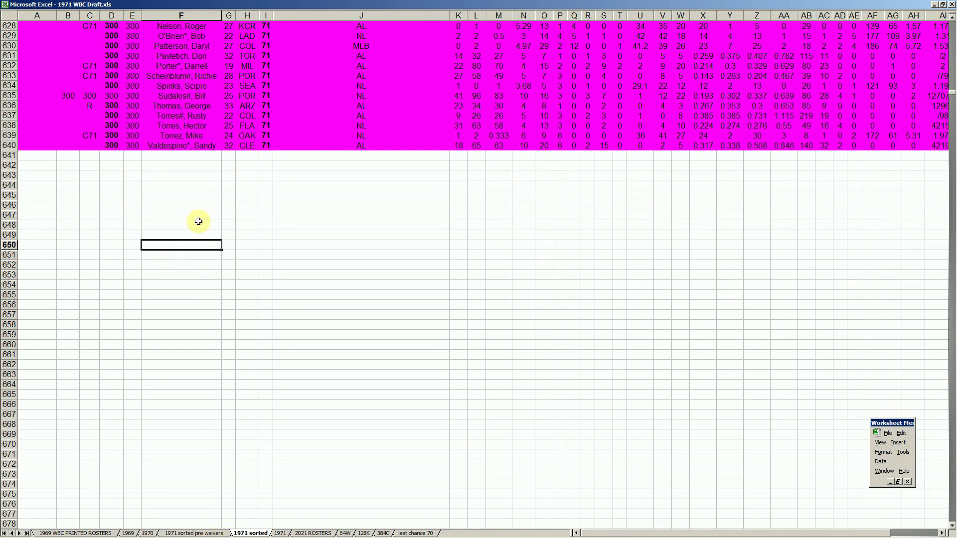
# Look back up the 1971 sorted list from its end to the boundary between the TOR and ATH rows.
pyautogui.scroll(14, 198, 221)
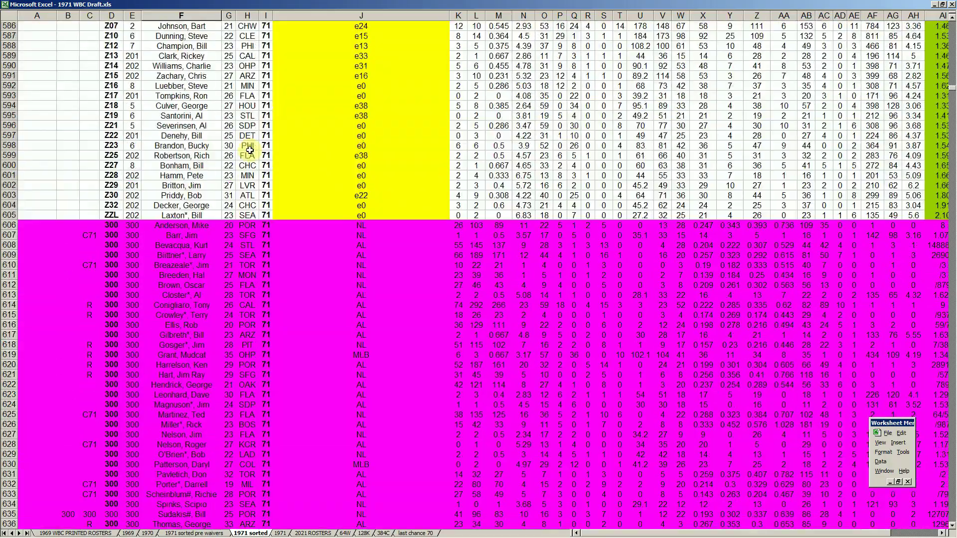
pyautogui.scroll(20, 249, 150)
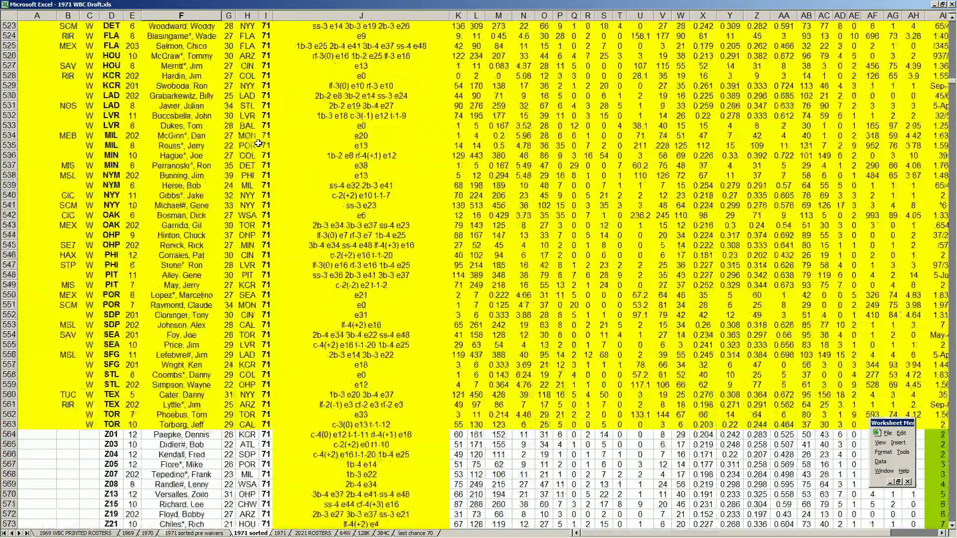
pyautogui.scroll(20, 258, 144)
pyautogui.scroll(20, 258, 144)
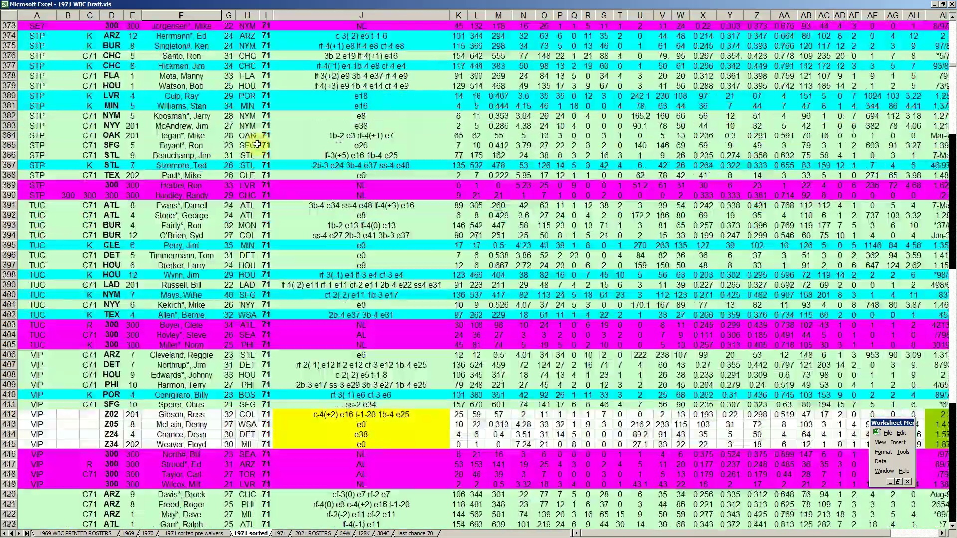
pyautogui.scroll(20, 257, 144)
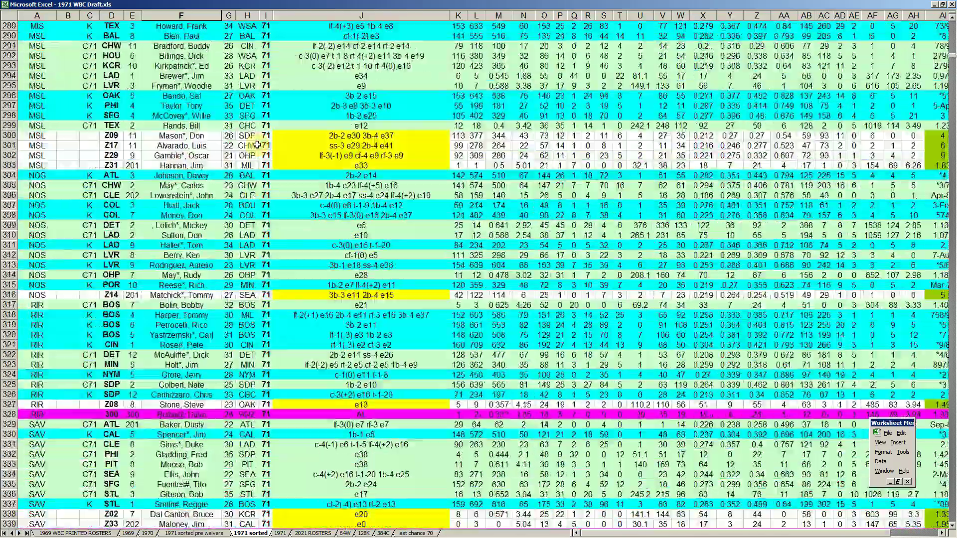
pyautogui.scroll(20, 257, 144)
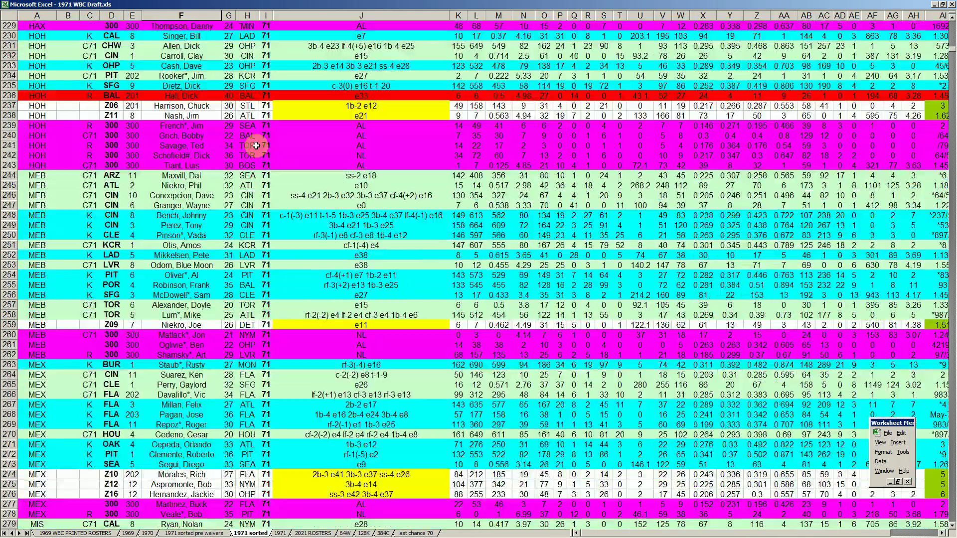
pyautogui.scroll(19, 256, 145)
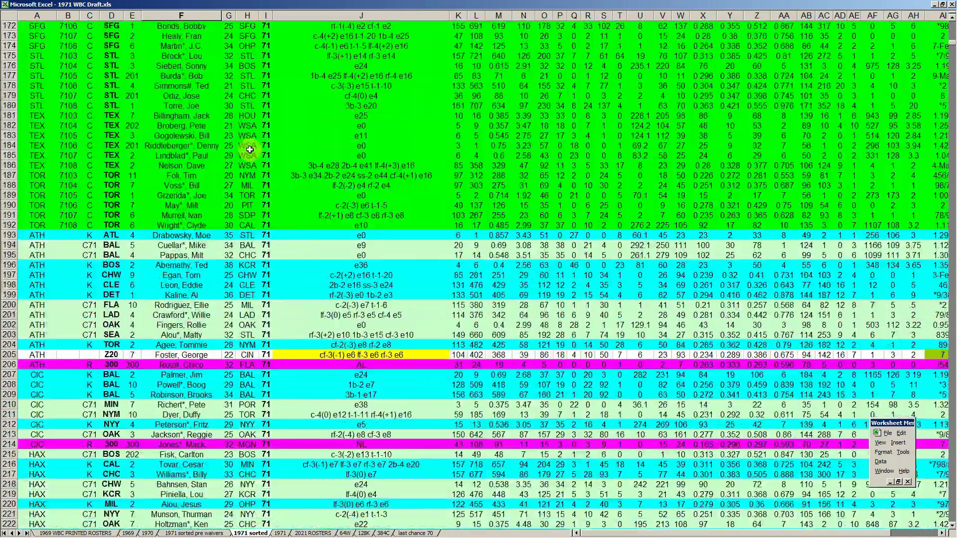
# Examine the last TOR row 192 and the ATH and CIC team codes in column A from row 193 down.
pyautogui.click(9, 226)
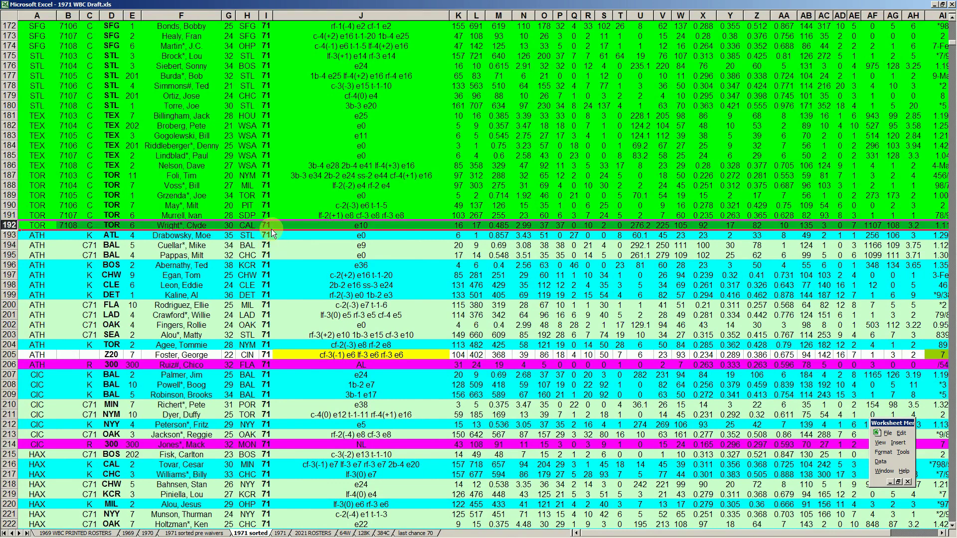
pyautogui.scroll(-4, 272, 229)
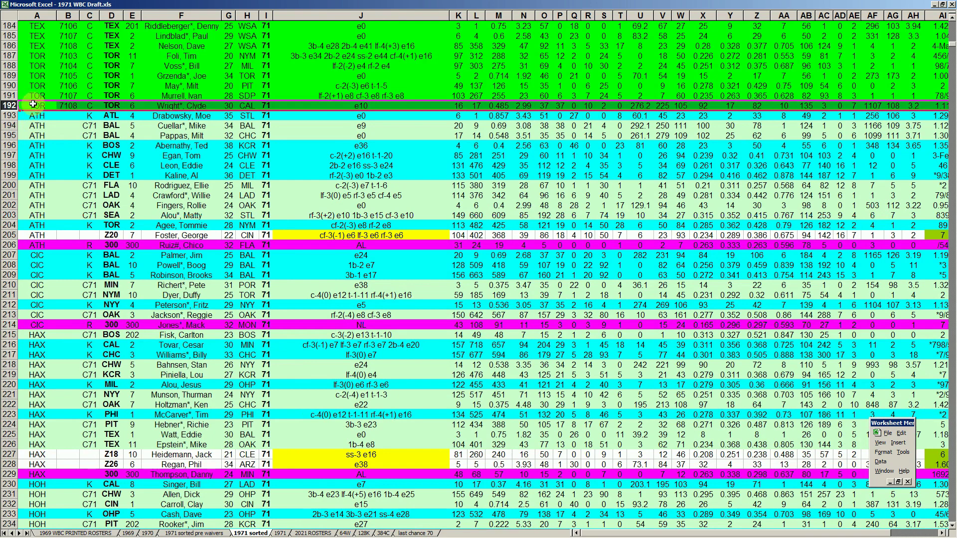
pyautogui.moveTo(12, 116); pyautogui.dragTo(10, 166)
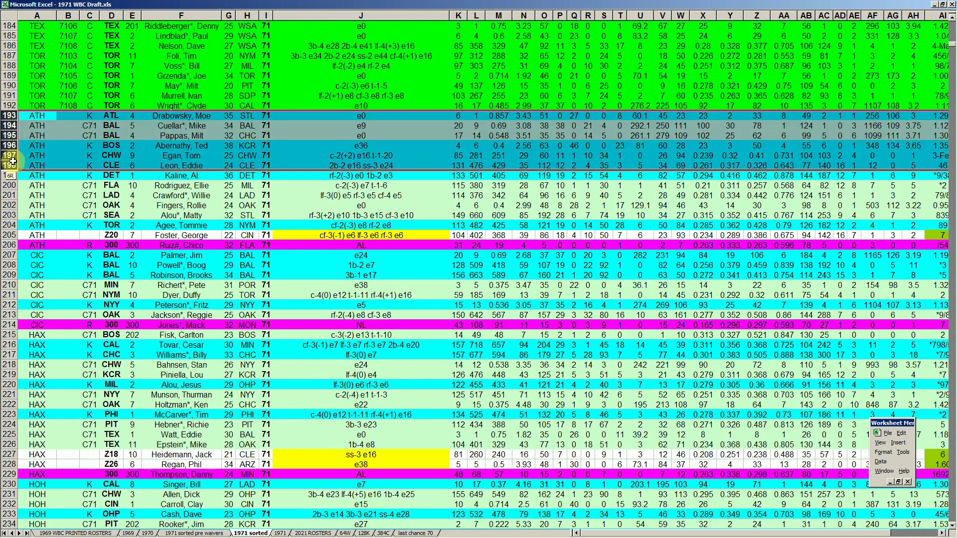
pyautogui.click(43, 116)
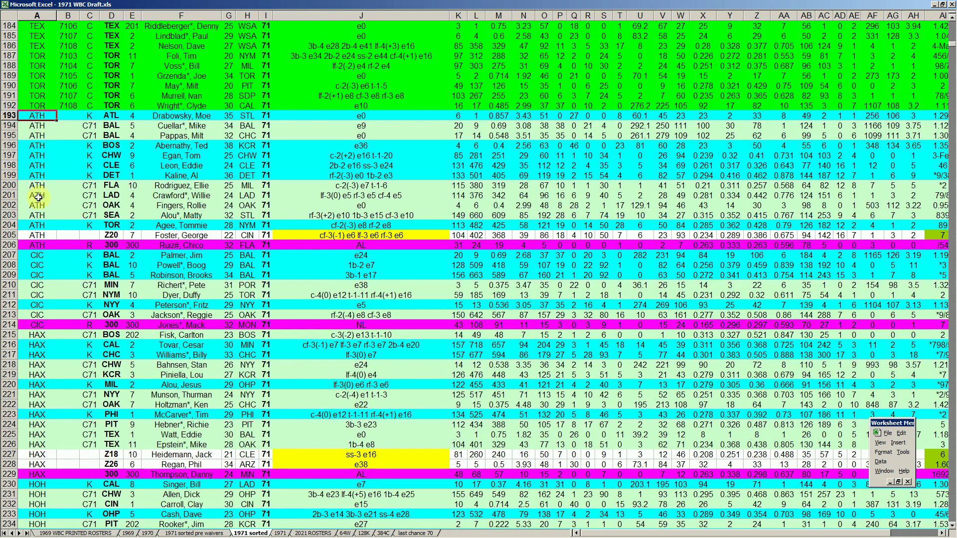
pyautogui.click(42, 256)
# Review the team-coded groups from HAX through VIP, ending at the last VIP row 419.
pyautogui.scroll(-14, 42, 256)
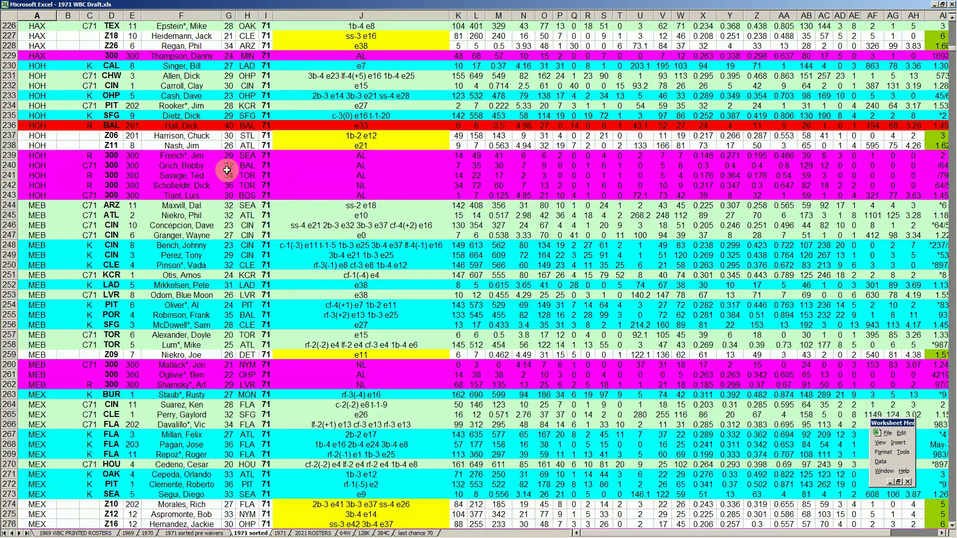
pyautogui.scroll(-8, 46, 191)
pyautogui.scroll(-3, 47, 195)
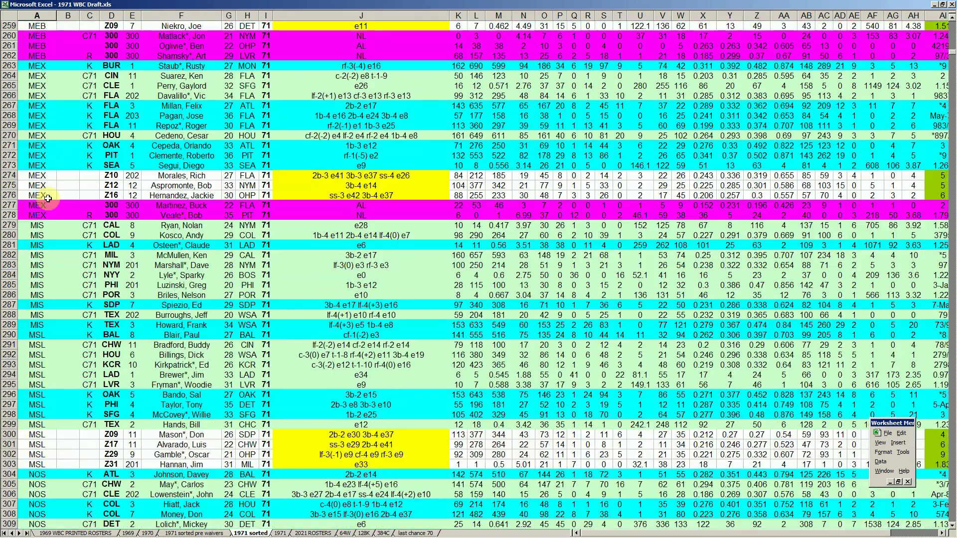
pyautogui.scroll(-13, 38, 249)
pyautogui.scroll(-13, 38, 249)
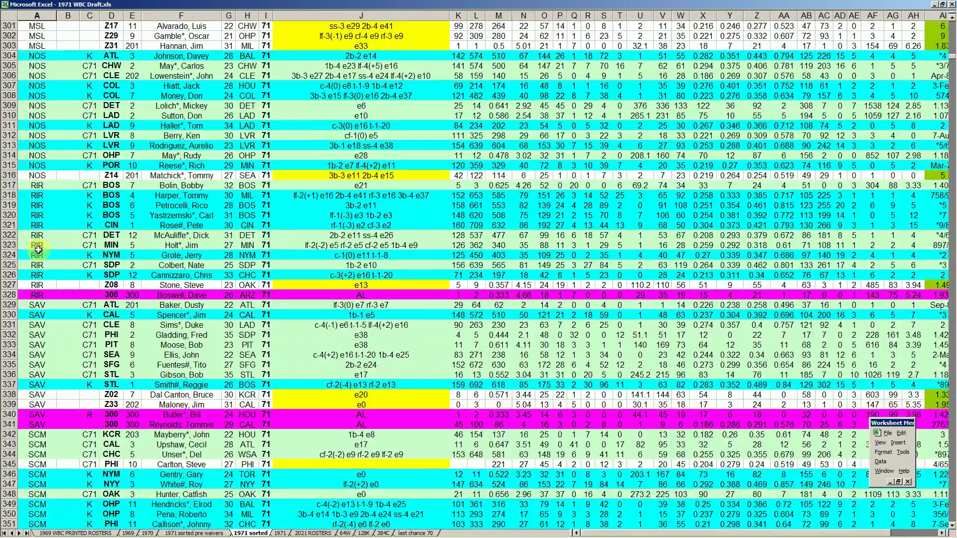
pyautogui.scroll(-19, 39, 246)
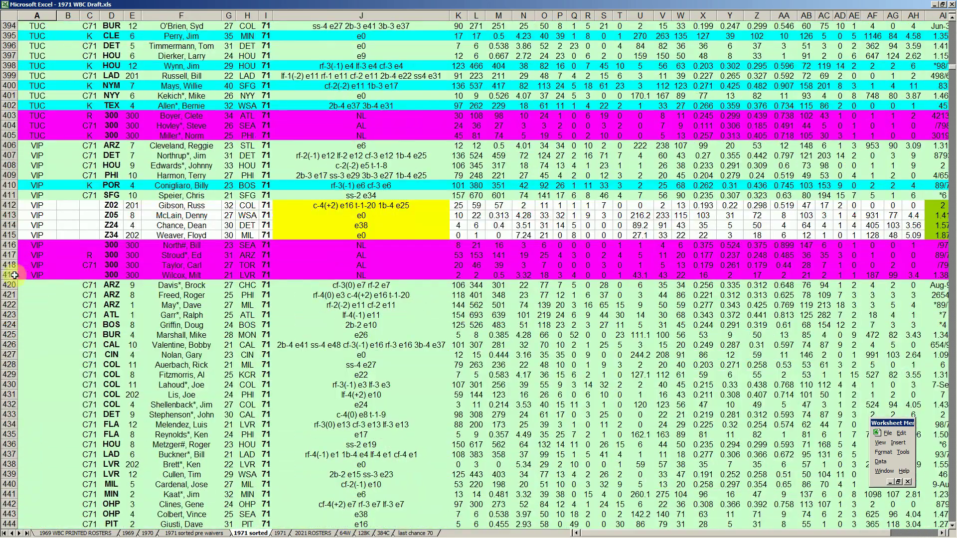
pyautogui.click(9, 274)
pyautogui.scroll(-6, 117, 263)
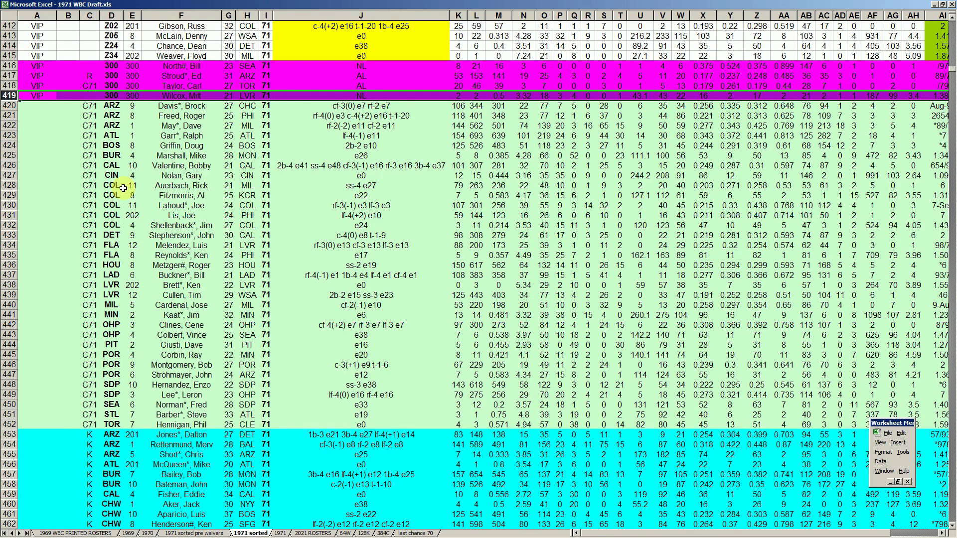
# Examine the C71 players without a team code in rows 420 to 452, checking the names and the blank column A.
pyautogui.moveTo(12, 106); pyautogui.dragTo(11, 424)
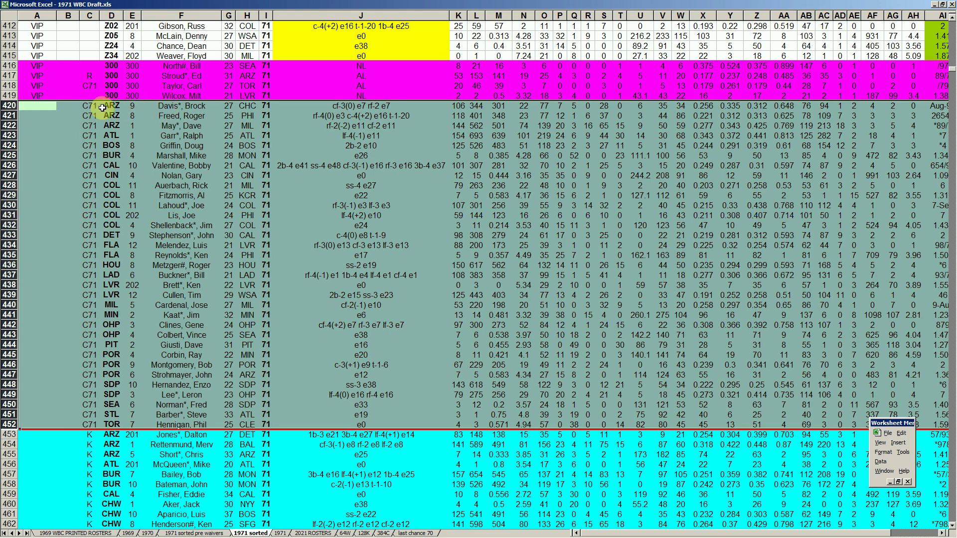
pyautogui.click(206, 108)
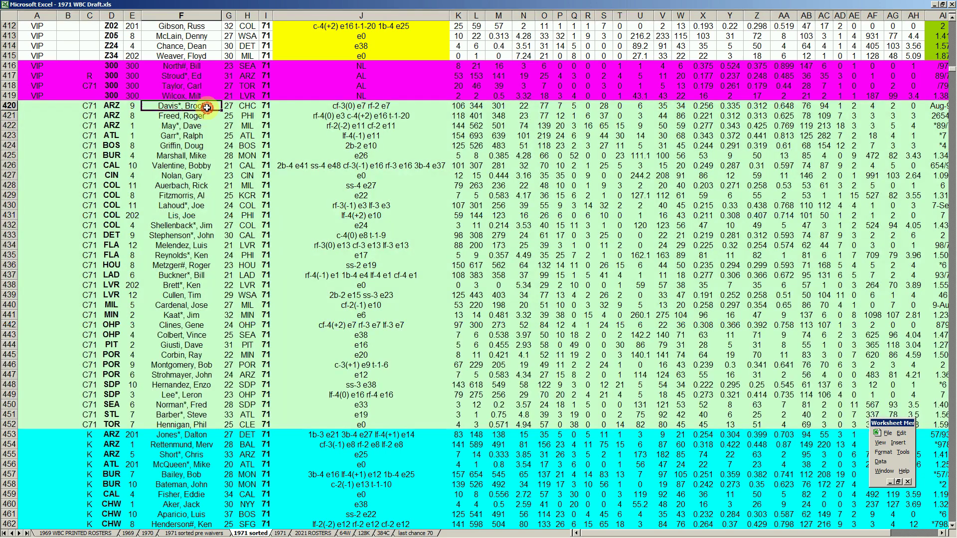
pyautogui.click(203, 117)
pyautogui.click(203, 134)
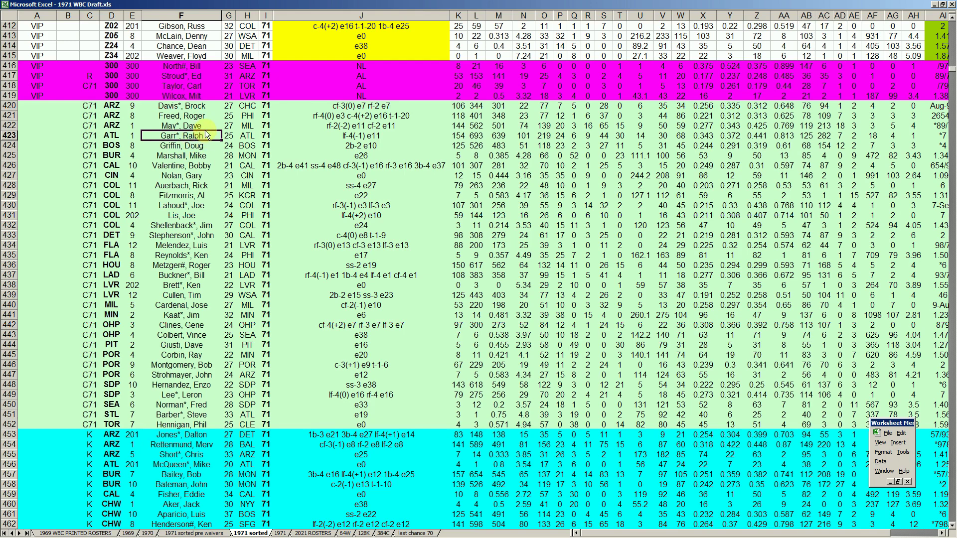
pyautogui.click(89, 155)
pyautogui.click(27, 155)
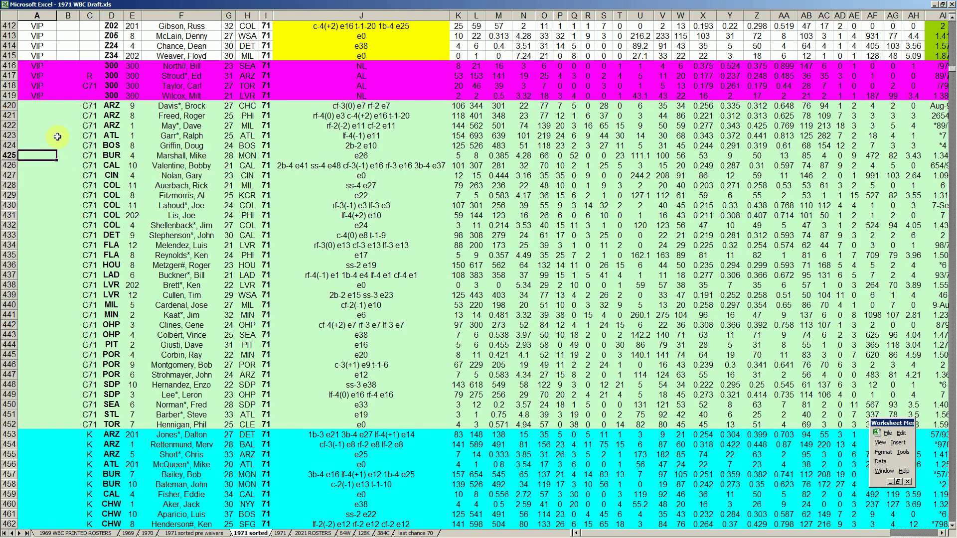
pyautogui.click(177, 174)
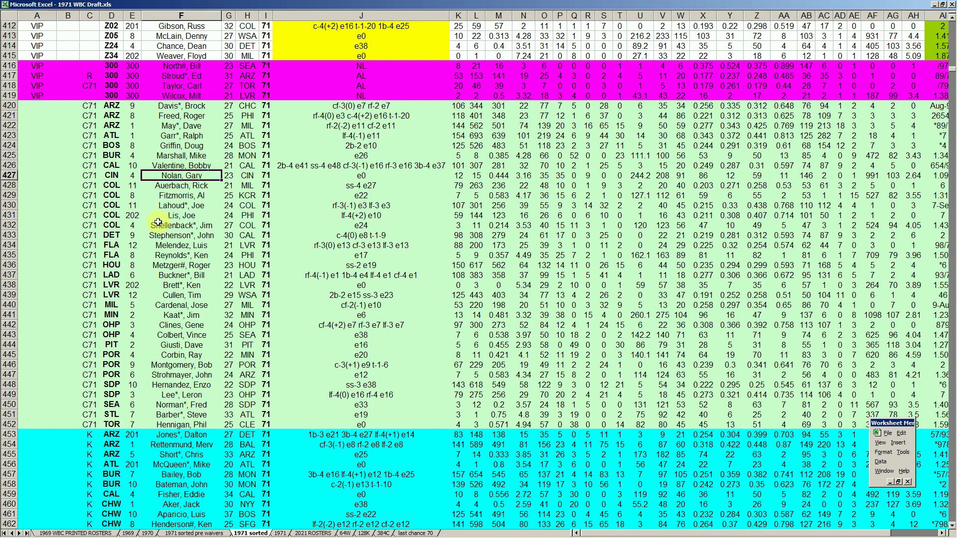
# Compare the column C codes where the C71 rows end and the K rows begin at row 453.
pyautogui.scroll(-9, 163, 222)
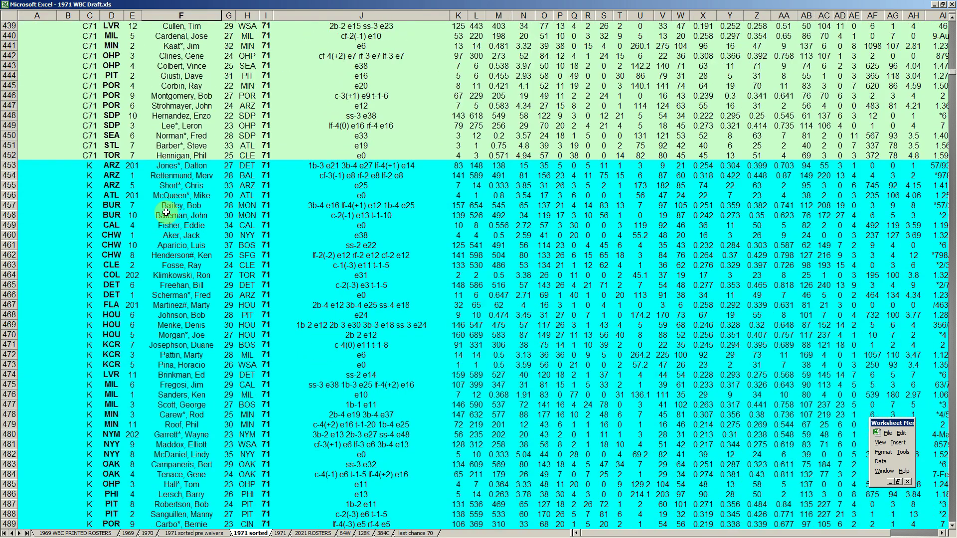
pyautogui.click(90, 166)
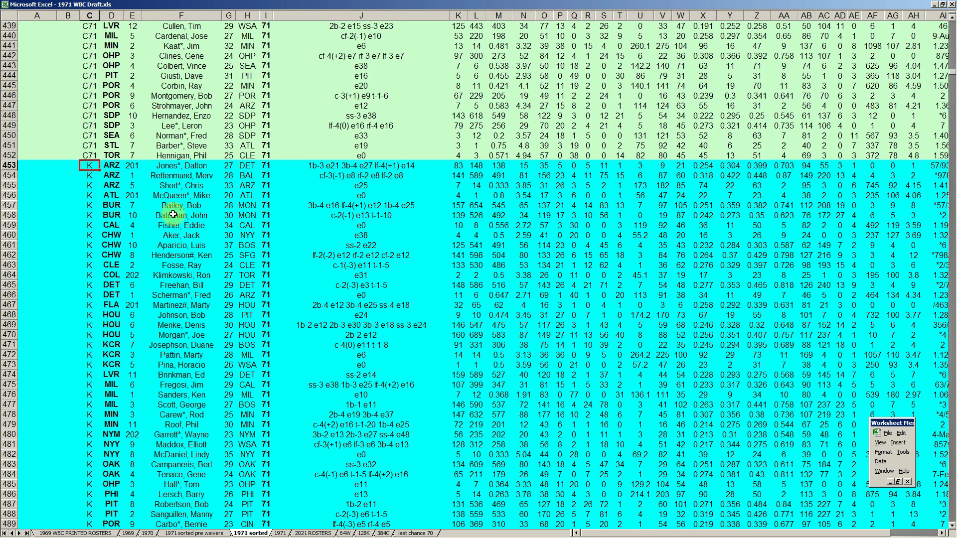
pyautogui.click(90, 136)
# Go back to the SCM and SE7 team rows and check individual player names in column F down to row 359.
pyautogui.press('pageup')
pyautogui.press('pageup')
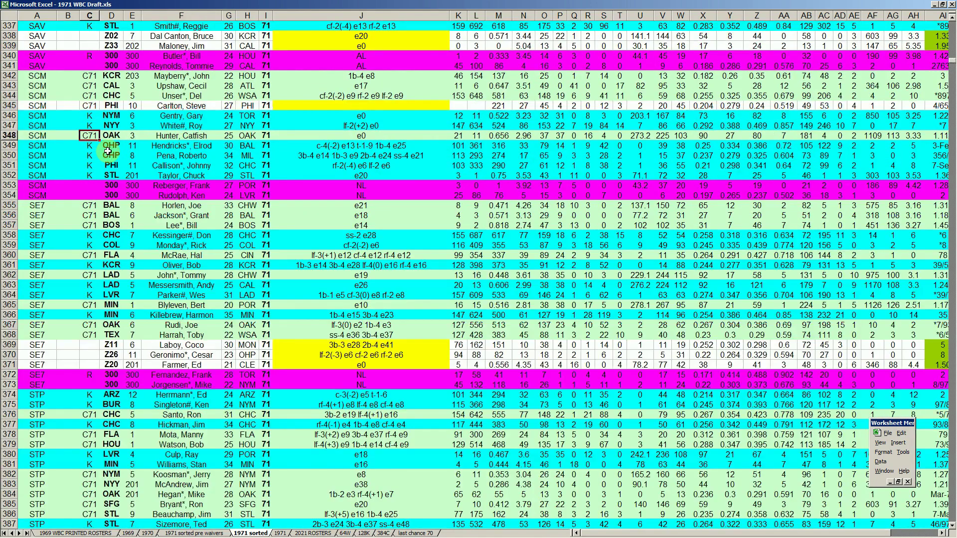
pyautogui.click(204, 117)
pyautogui.click(199, 146)
pyautogui.click(197, 163)
pyautogui.click(205, 241)
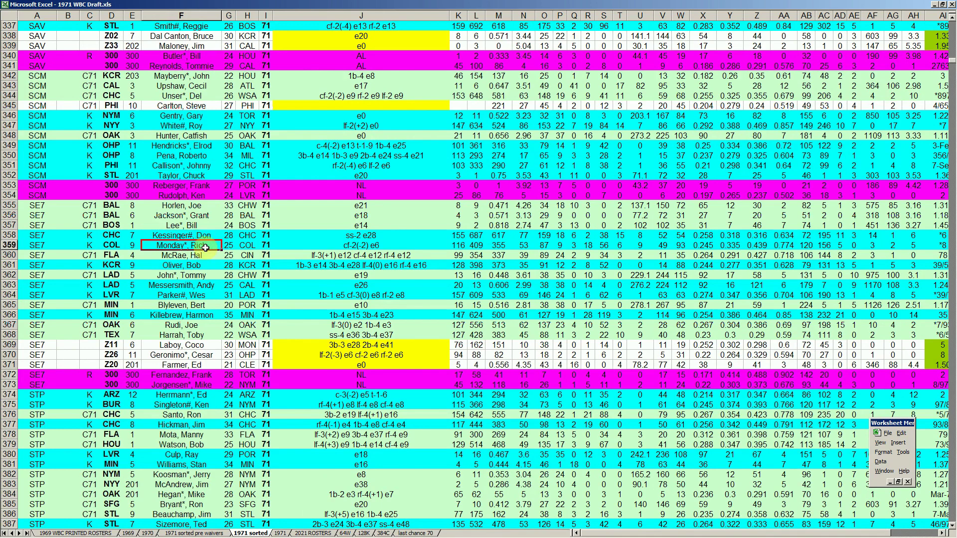
# Review the blue K-coded players, from the SE7 roster to the block without a team in rows 453 to 497.
pyautogui.click(92, 235)
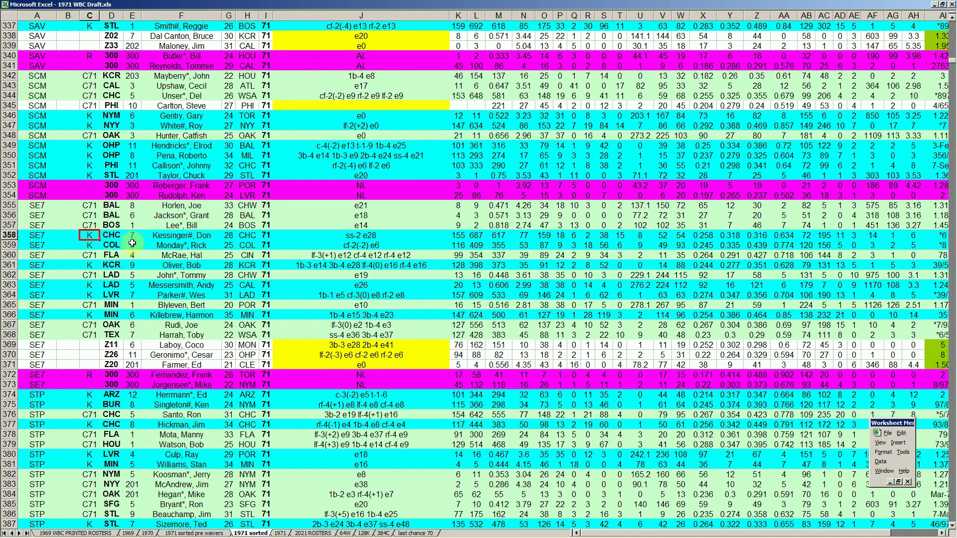
pyautogui.click(67, 253)
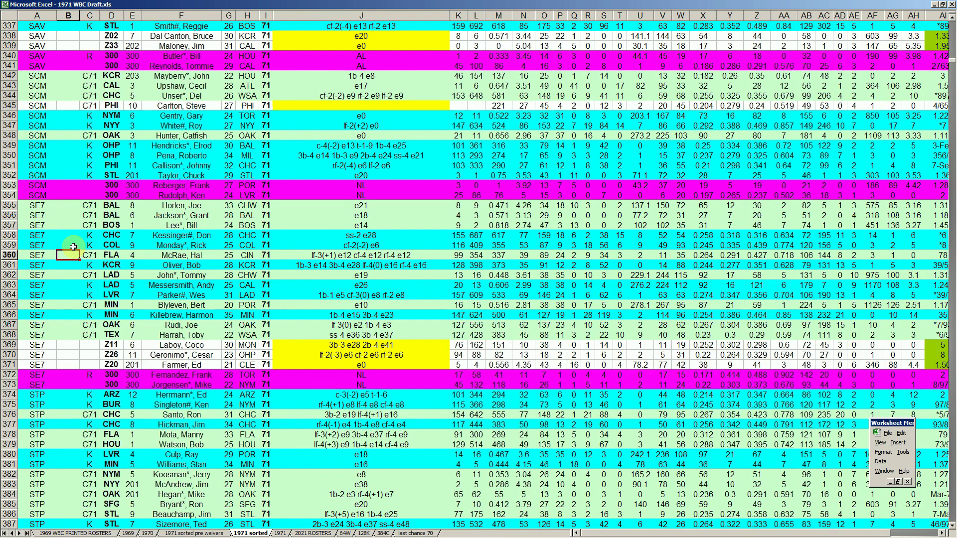
pyautogui.press('pagedown')
pyautogui.press('pagedown')
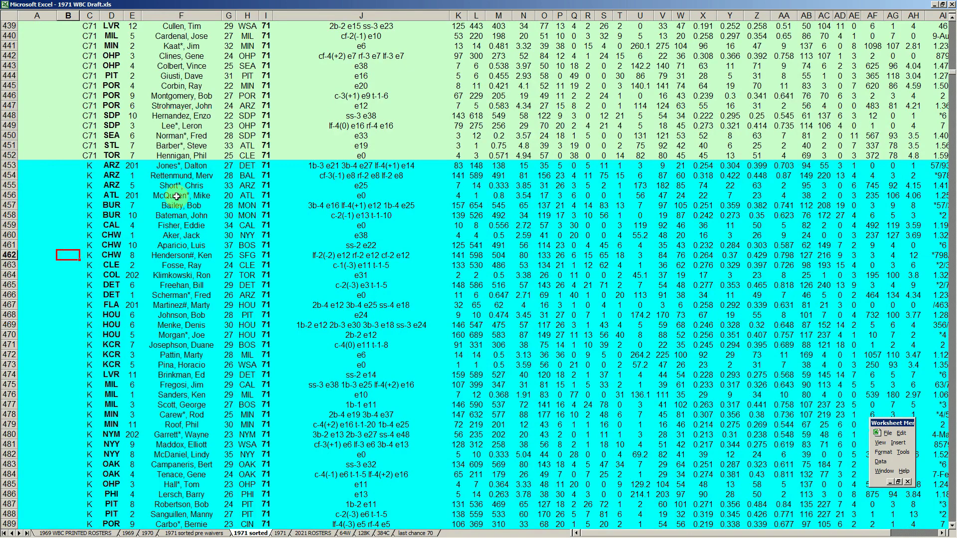
pyautogui.click(89, 235)
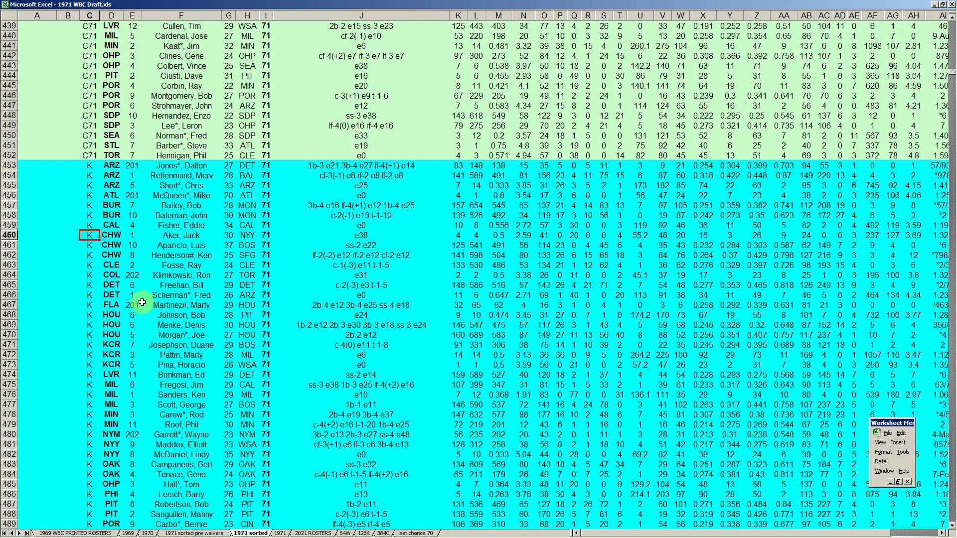
pyautogui.scroll(-3, 152, 287)
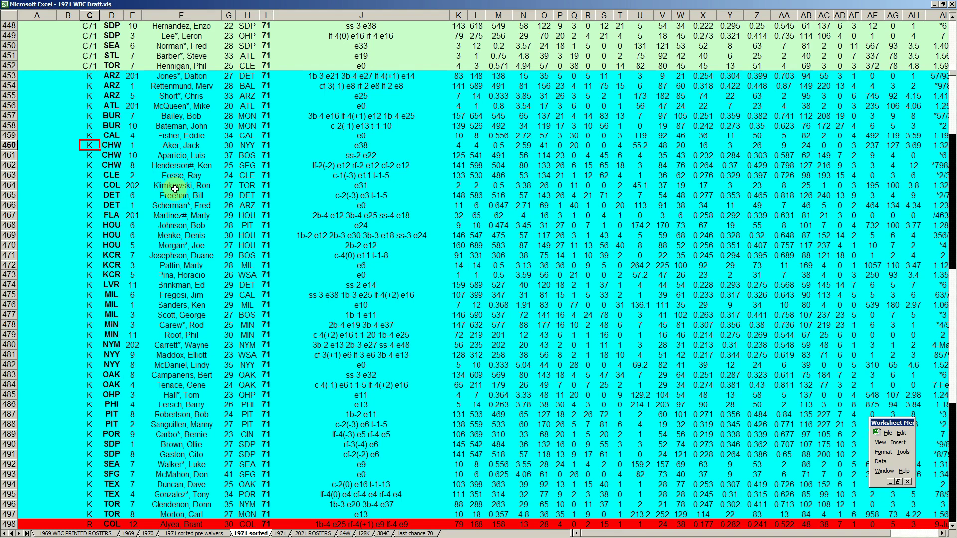
pyautogui.click(65, 224)
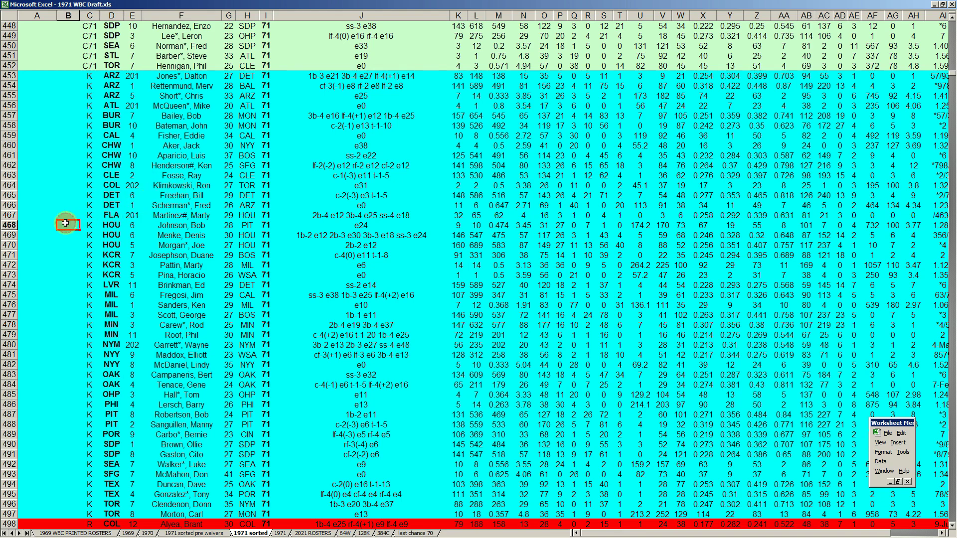
pyautogui.scroll(-2, 64, 226)
pyautogui.scroll(-3, 65, 226)
# Inspect the two red R-coded players in rows 498 and 499 and their stats.
pyautogui.click(91, 376)
pyautogui.click(89, 384)
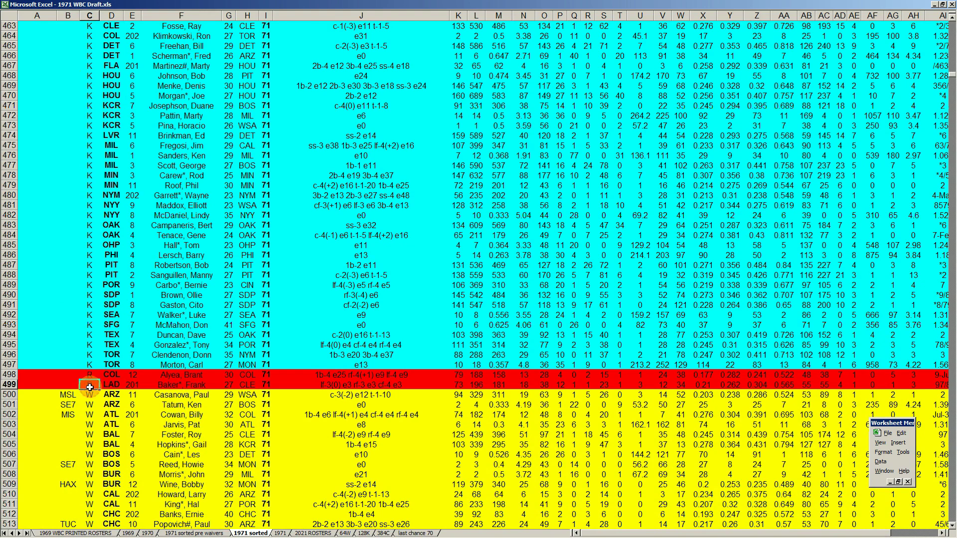
pyautogui.click(165, 377)
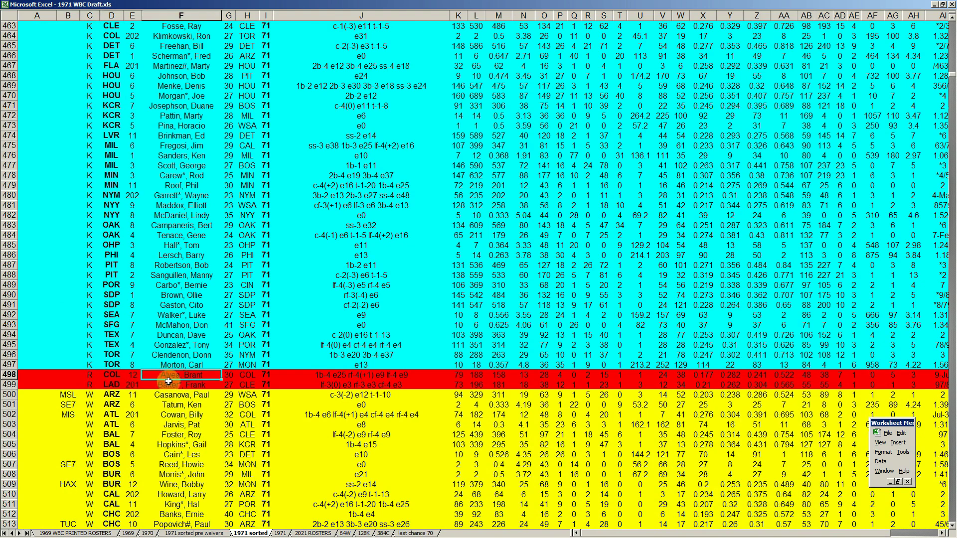
pyautogui.click(206, 385)
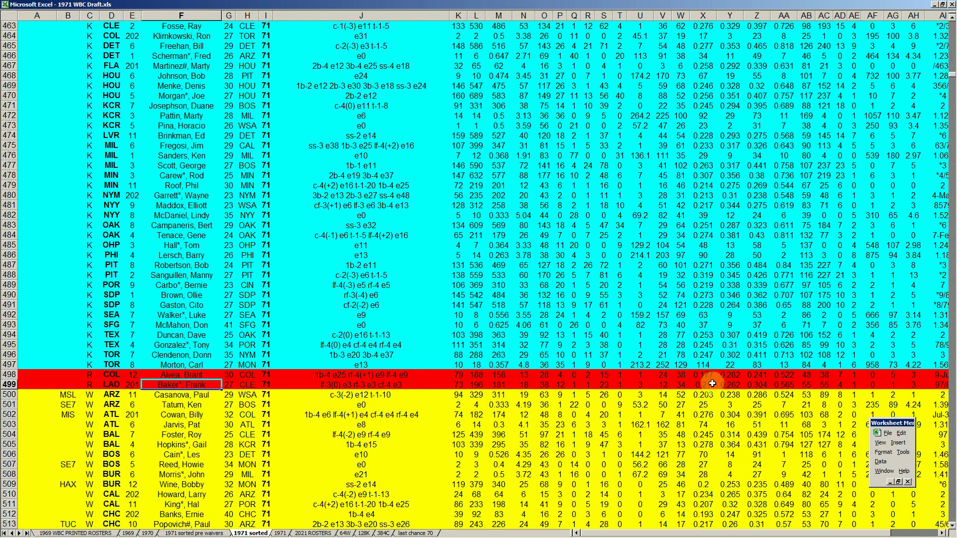
pyautogui.click(201, 377)
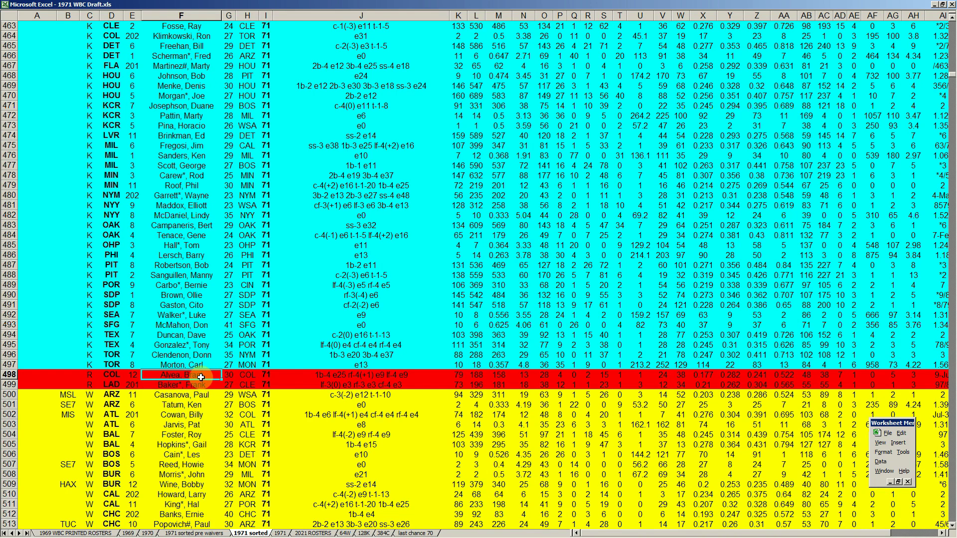
# Look through the yellow W-coded player block that starts at row 500, down to its end.
pyautogui.scroll(-4, 201, 378)
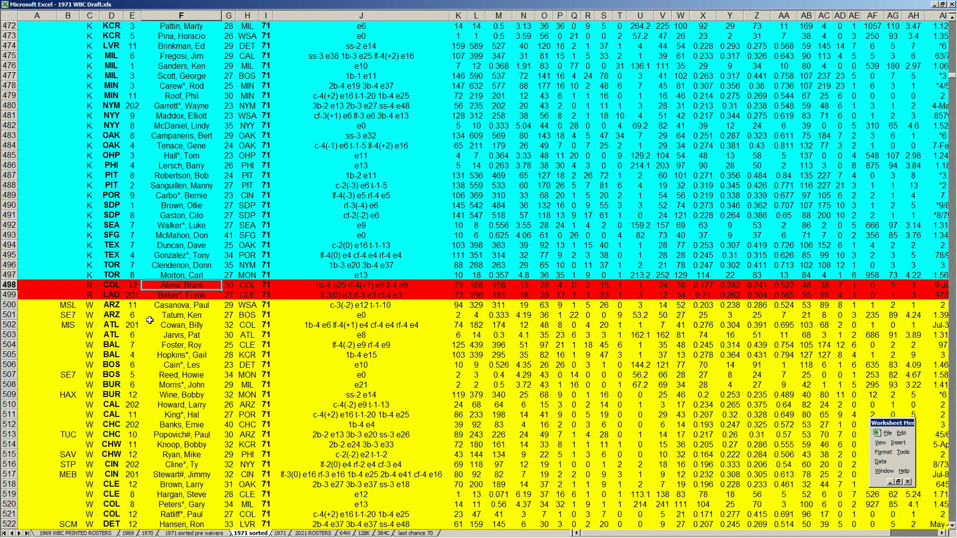
pyautogui.scroll(-2, 49, 319)
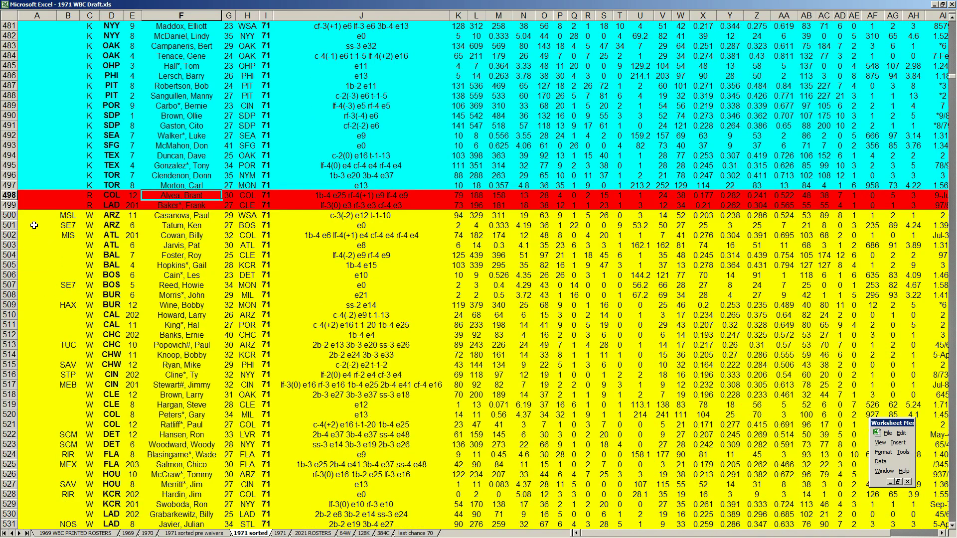
pyautogui.click(11, 216)
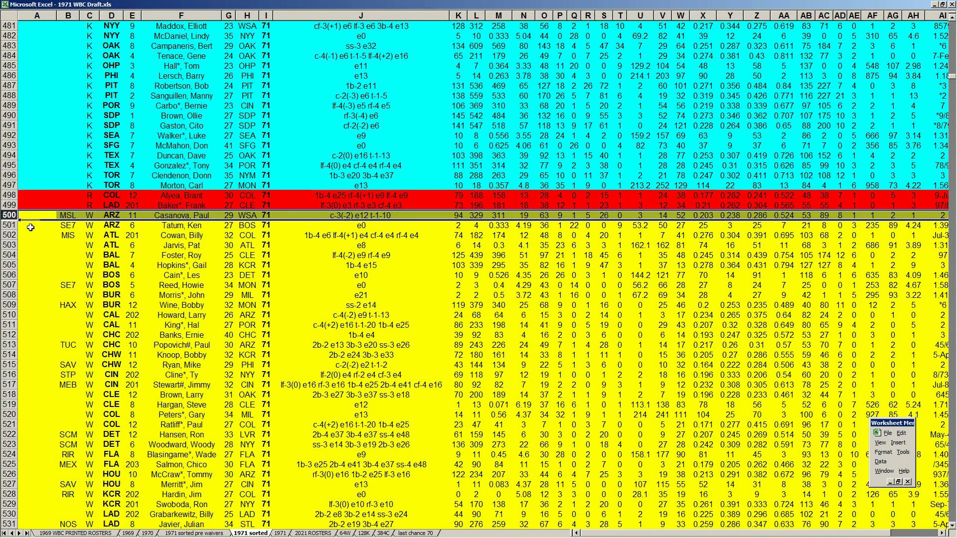
pyautogui.scroll(-7, 31, 225)
pyautogui.scroll(-6, 33, 230)
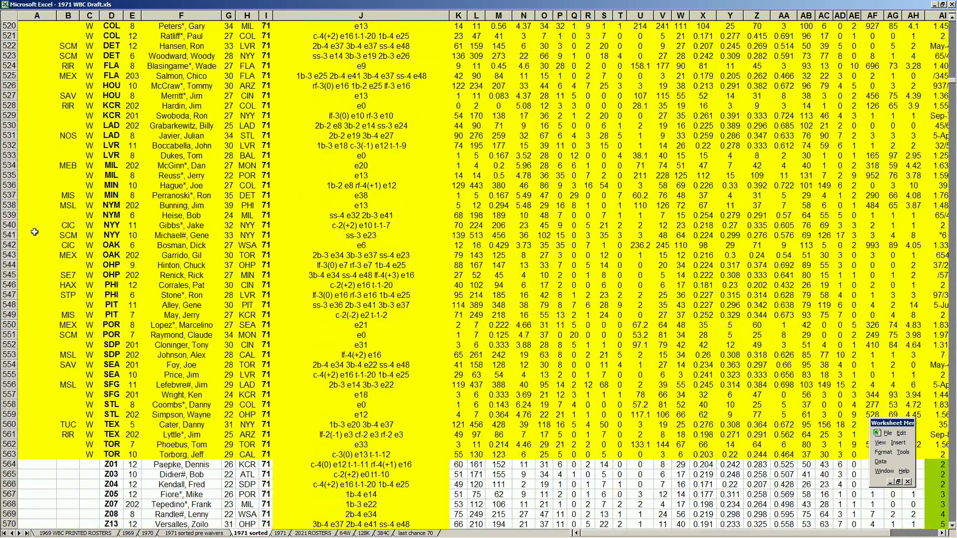
pyautogui.scroll(9, 104, 282)
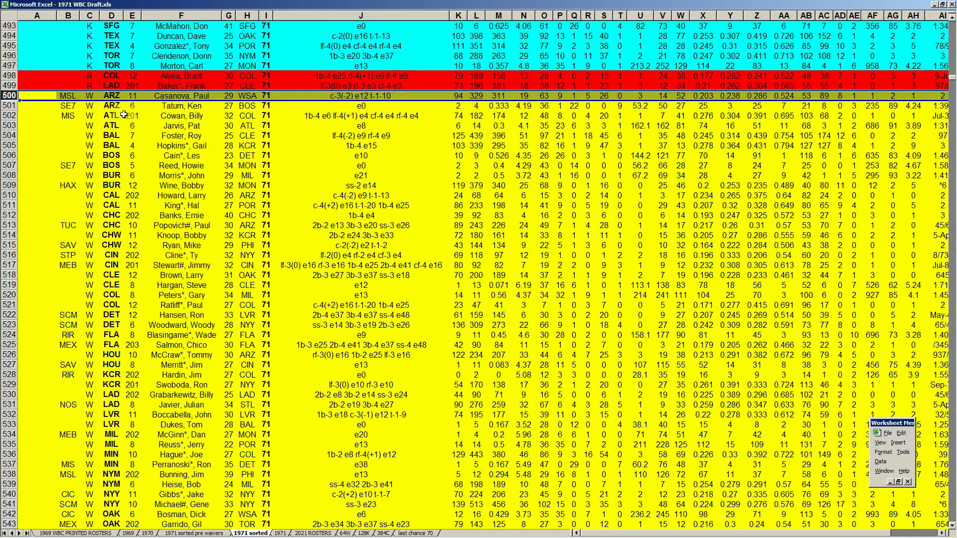
# Check the column D team codes of the W-coded players, from the ARZ entries down to TOR.
pyautogui.click(119, 105)
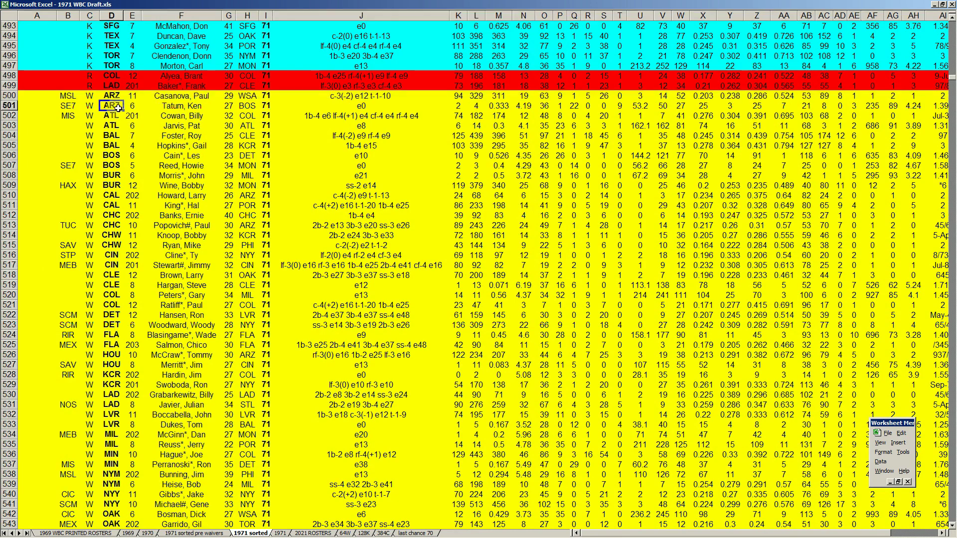
pyautogui.click(116, 99)
pyautogui.click(117, 106)
pyautogui.scroll(-1, 116, 162)
pyautogui.scroll(-9, 116, 162)
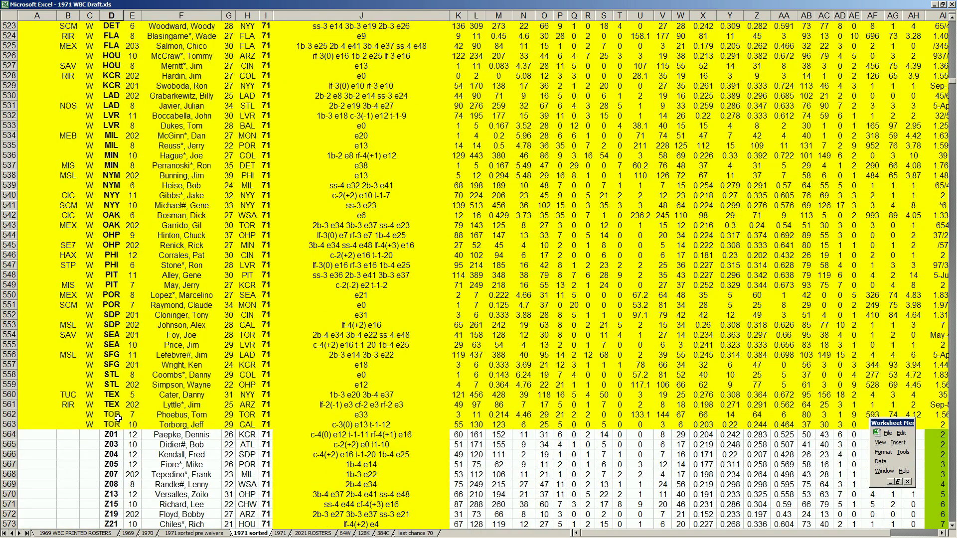
pyautogui.scroll(4, 126, 318)
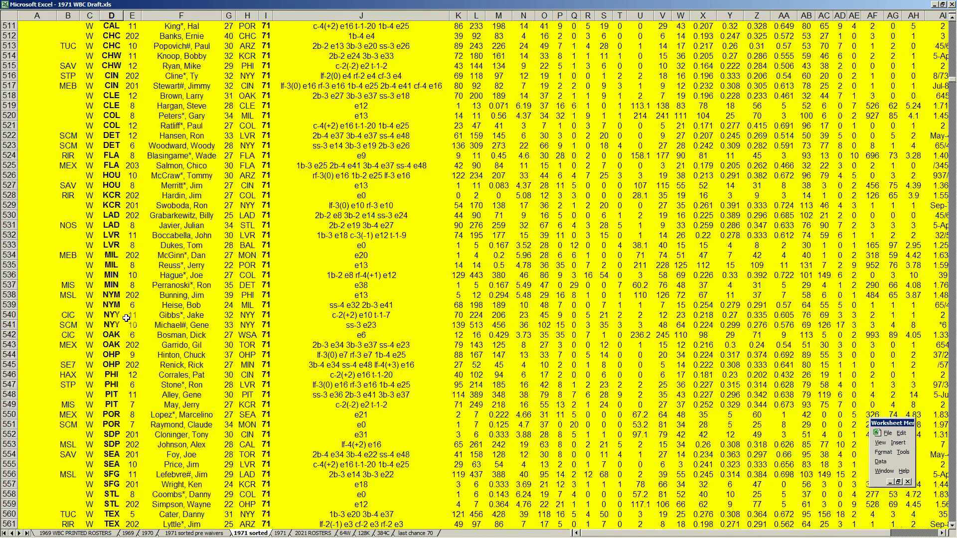
pyautogui.scroll(7, 126, 318)
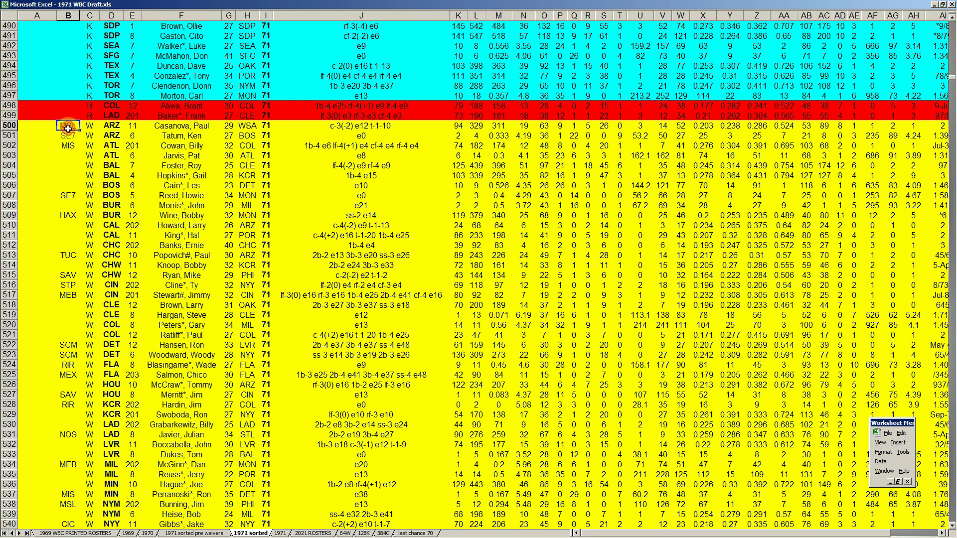
# Check which W-coded players have a team code in column B, such as MIS, SE7, TUC and SAV, and which have none.
pyautogui.click(68, 145)
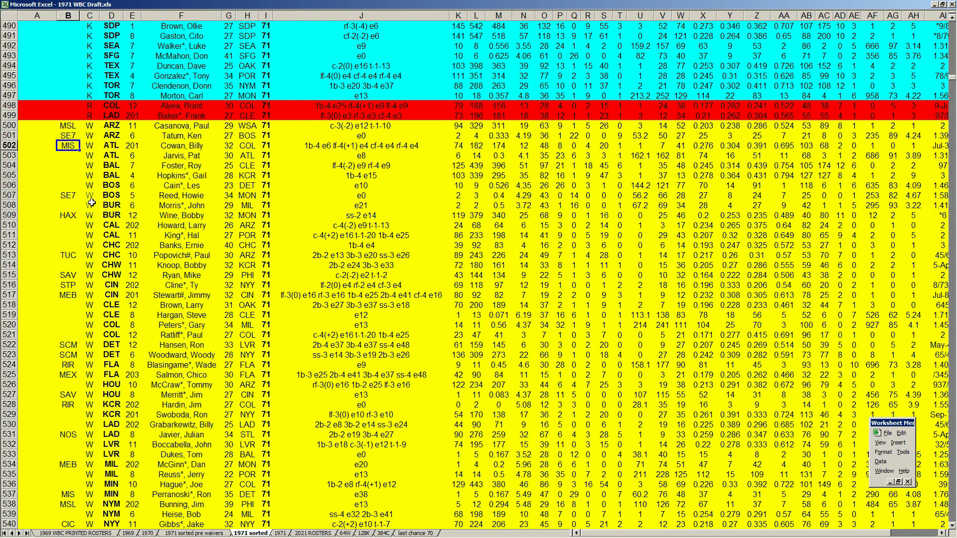
pyautogui.click(68, 196)
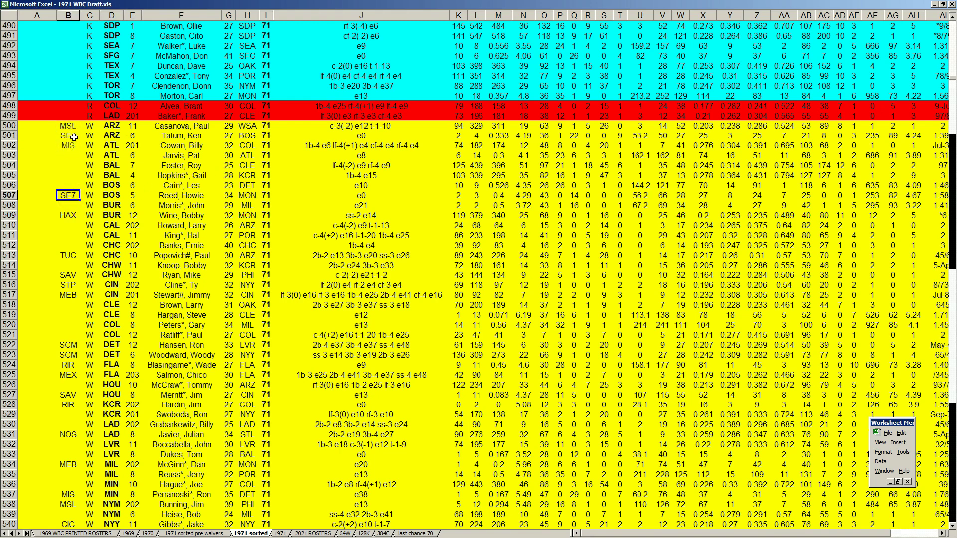
pyautogui.click(68, 256)
pyautogui.scroll(-2, 127, 269)
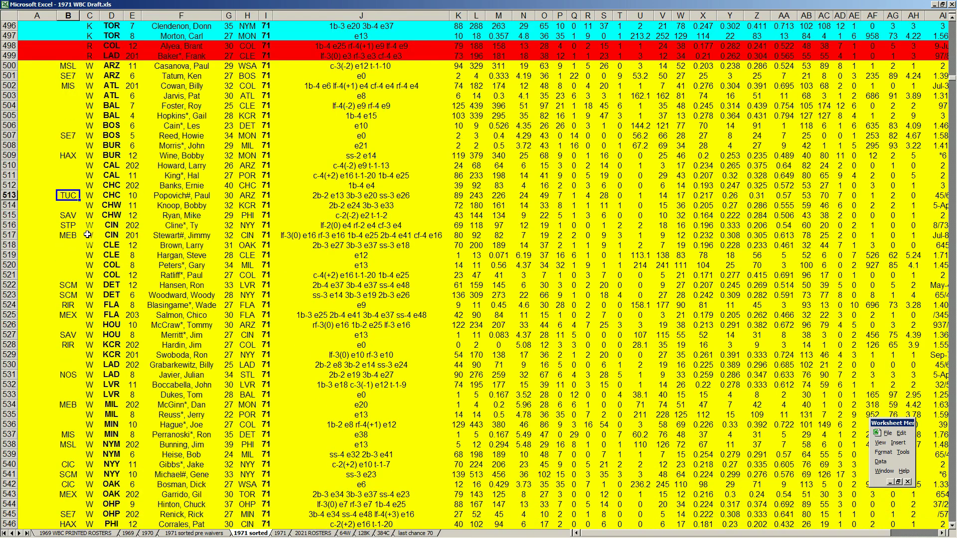
pyautogui.click(68, 215)
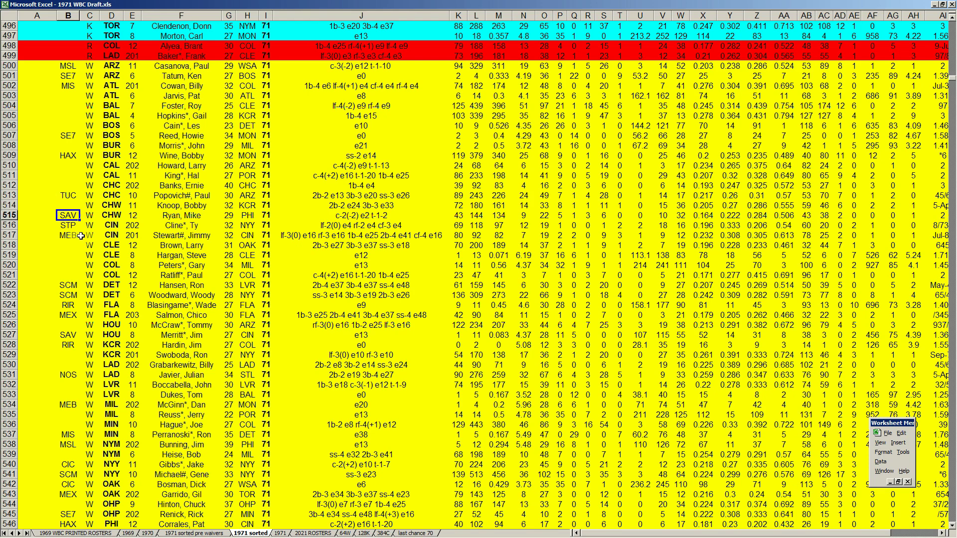
pyautogui.click(91, 96)
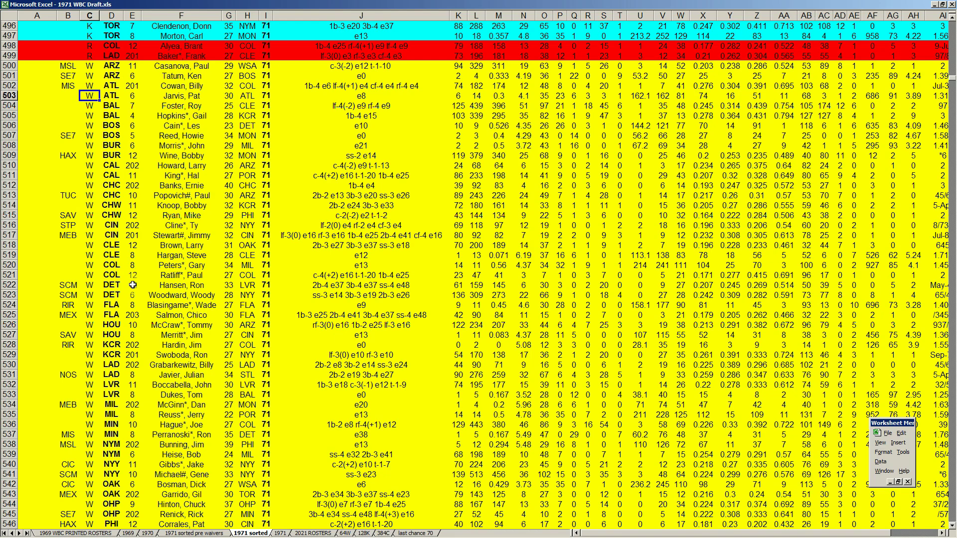
# Examine the uncoded Z-team players below the yellow block, highlighting the hitters in rows 564 to 581 and the pitchers from row 582.
pyautogui.scroll(-13, 133, 285)
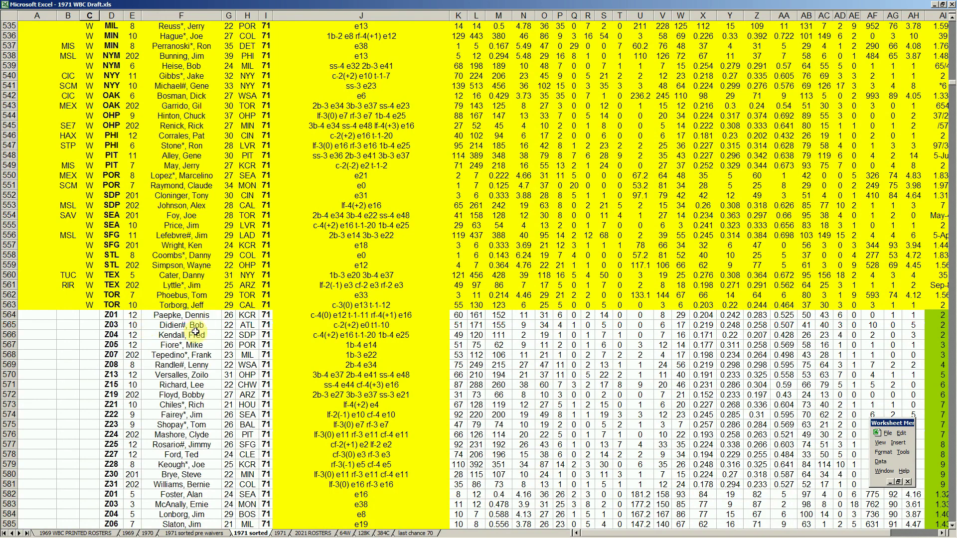
pyautogui.scroll(-3, 195, 332)
pyautogui.scroll(-4, 195, 332)
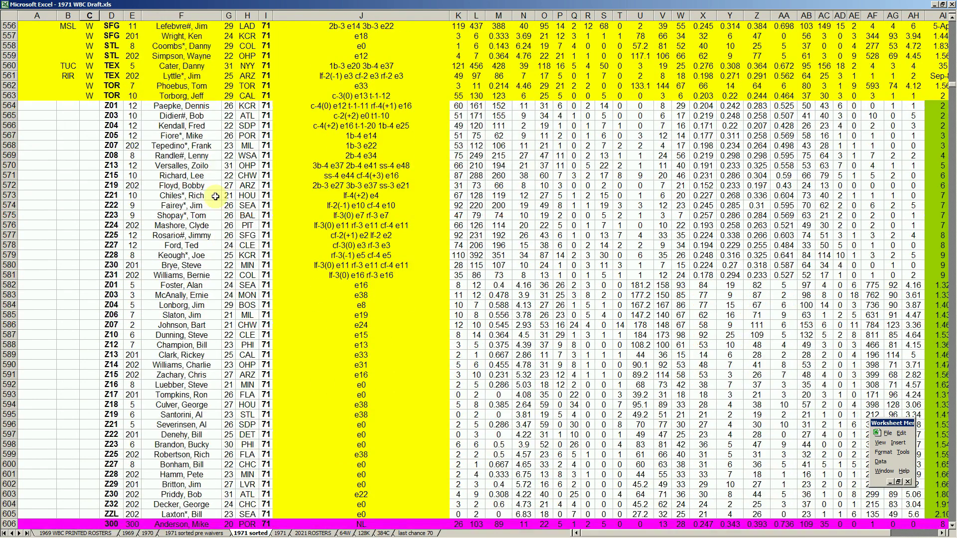
pyautogui.moveTo(13, 107); pyautogui.dragTo(34, 274)
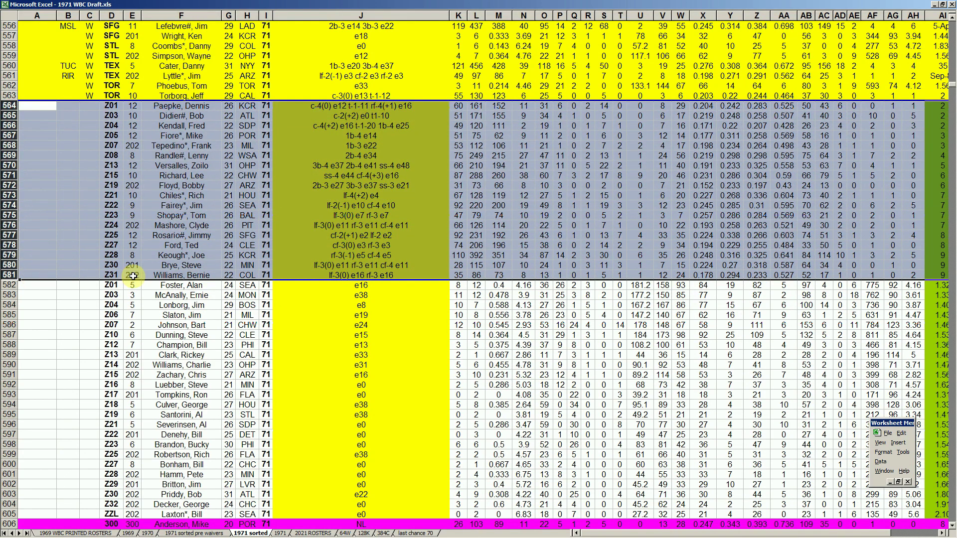
pyautogui.click(192, 165)
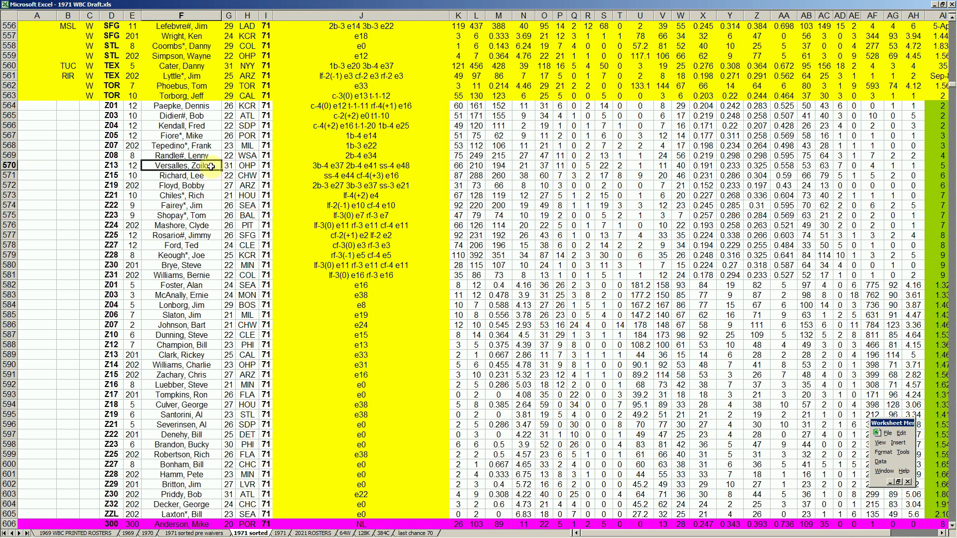
pyautogui.moveTo(10, 106); pyautogui.dragTo(24, 273)
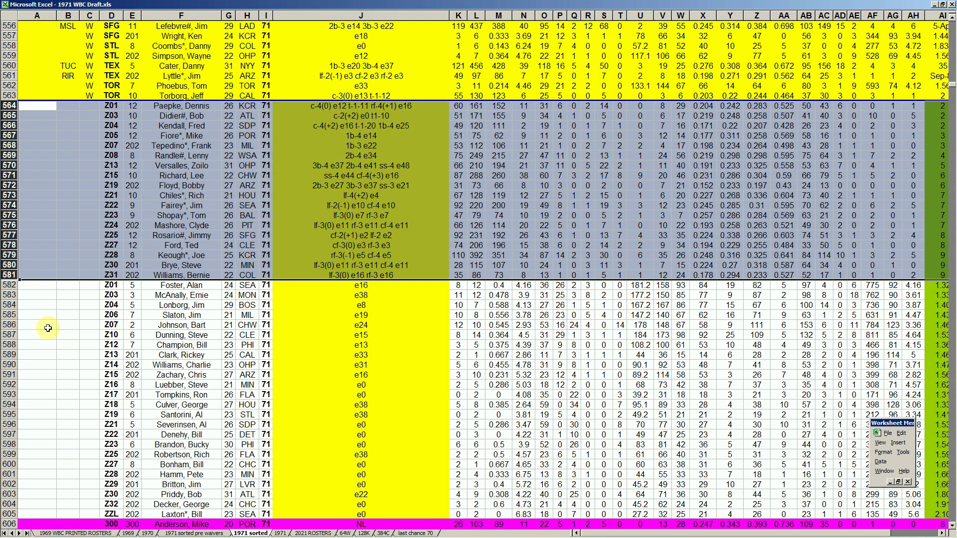
pyautogui.moveTo(11, 286); pyautogui.dragTo(15, 451)
pyautogui.click(357, 306)
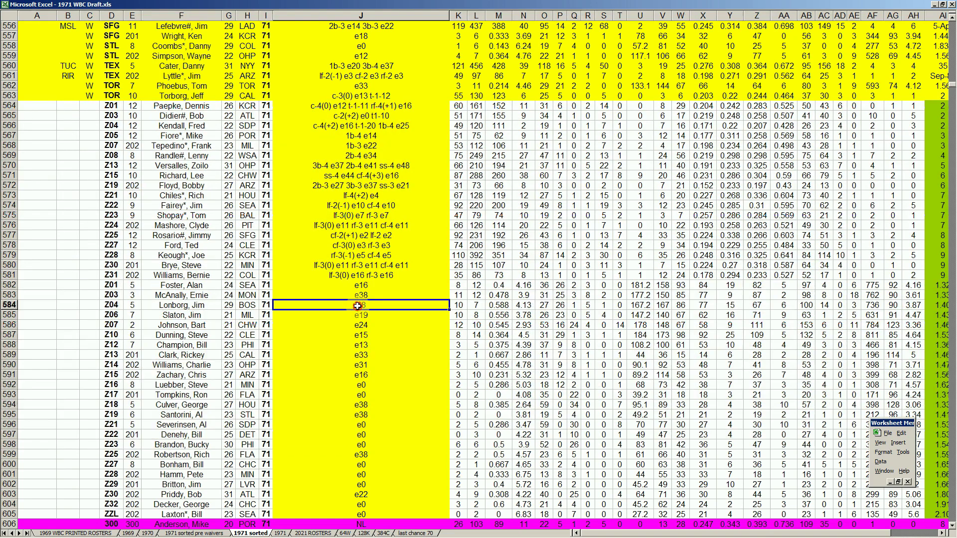
# Inspect the row 582 pitcher's values in columns N, U and AI, and the fielding ratings of the row 564 hitter.
pyautogui.click(10, 285)
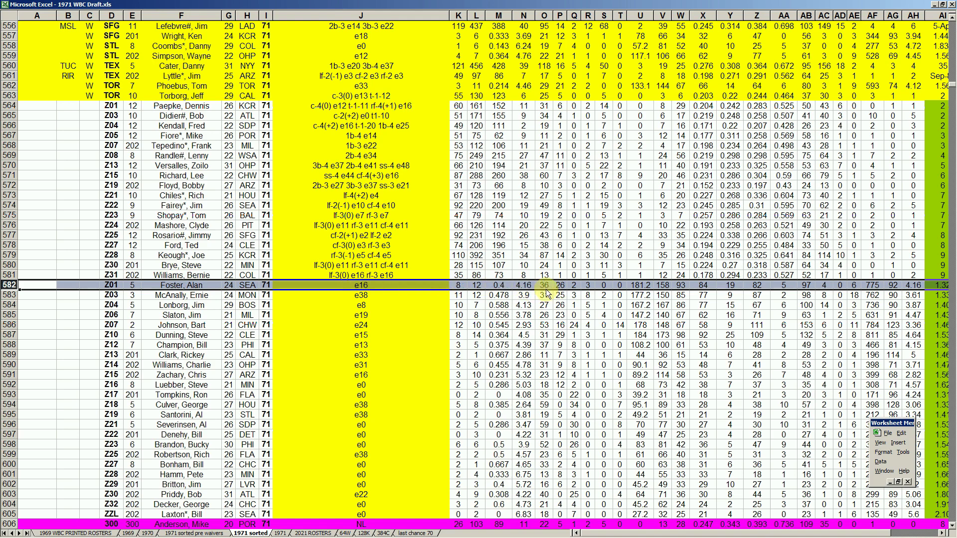
pyautogui.click(523, 286)
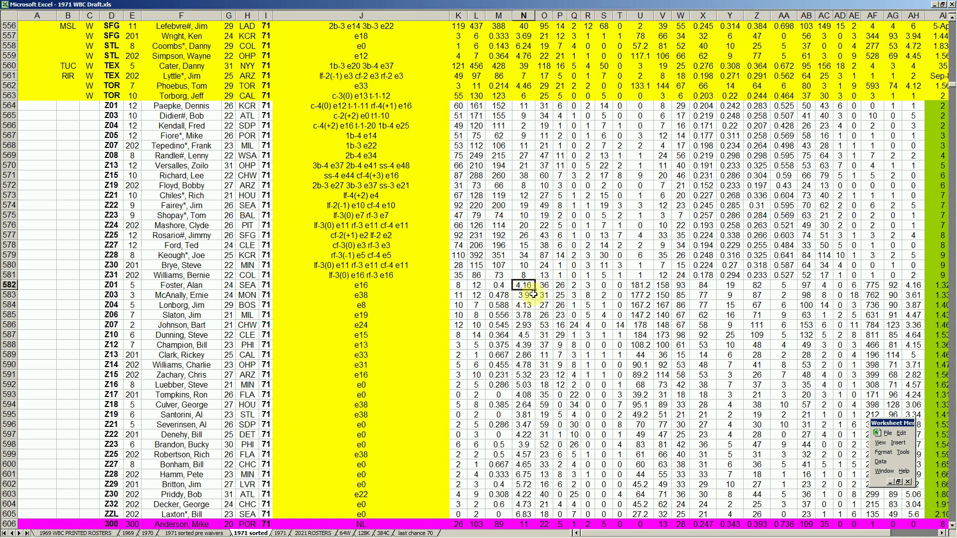
pyautogui.click(640, 286)
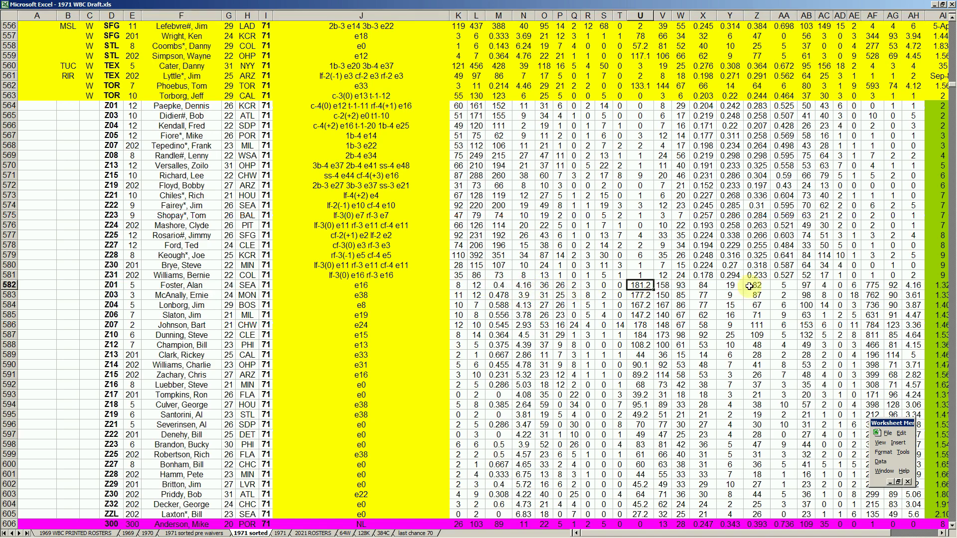
pyautogui.click(939, 284)
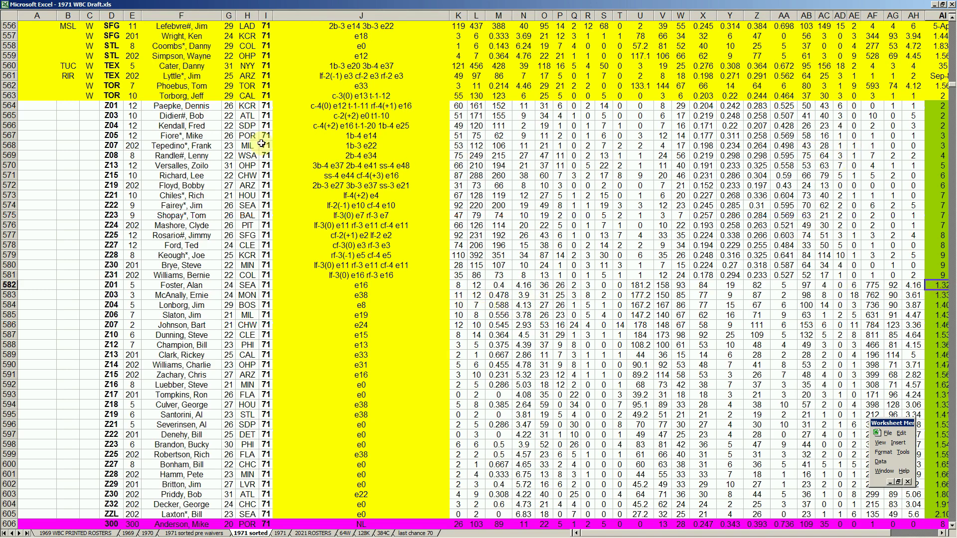
pyautogui.click(326, 108)
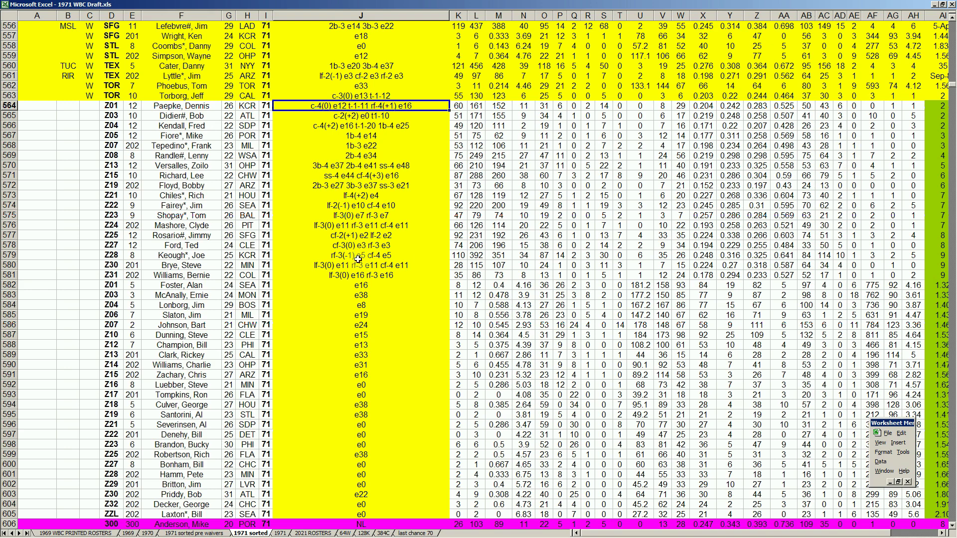
# Look over the Z-team pitchers from row 582 and the magenta block of players coded 300 from row 606.
pyautogui.click(207, 288)
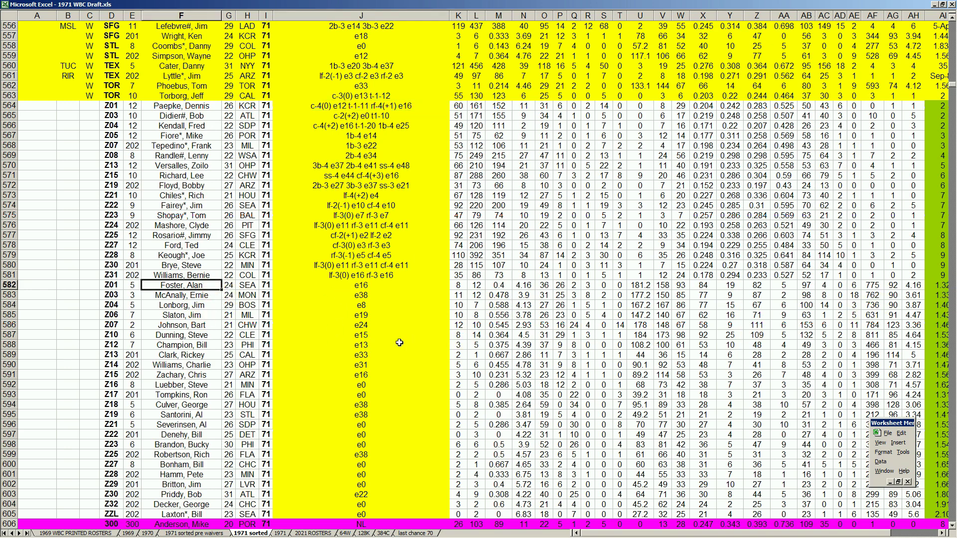
pyautogui.click(189, 354)
pyautogui.scroll(-9, 213, 341)
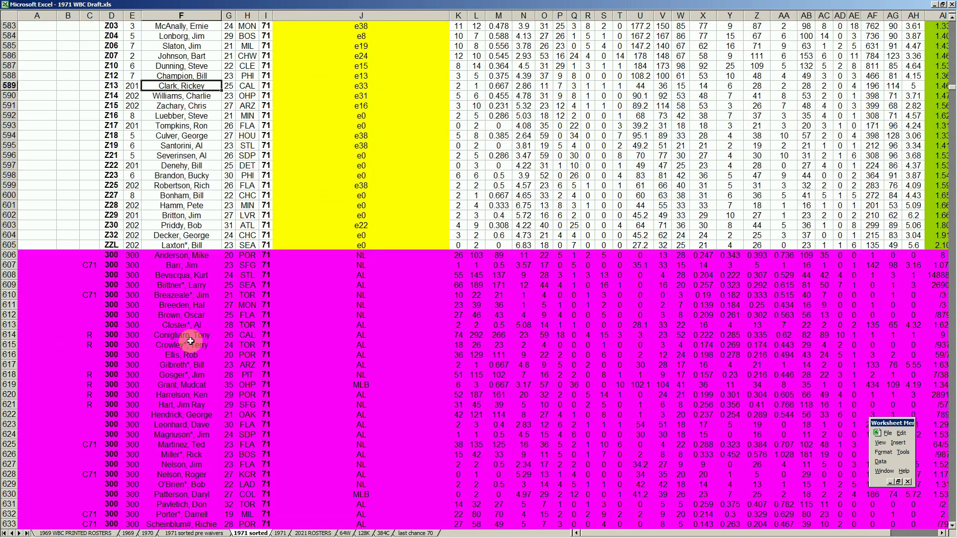
pyautogui.click(9, 255)
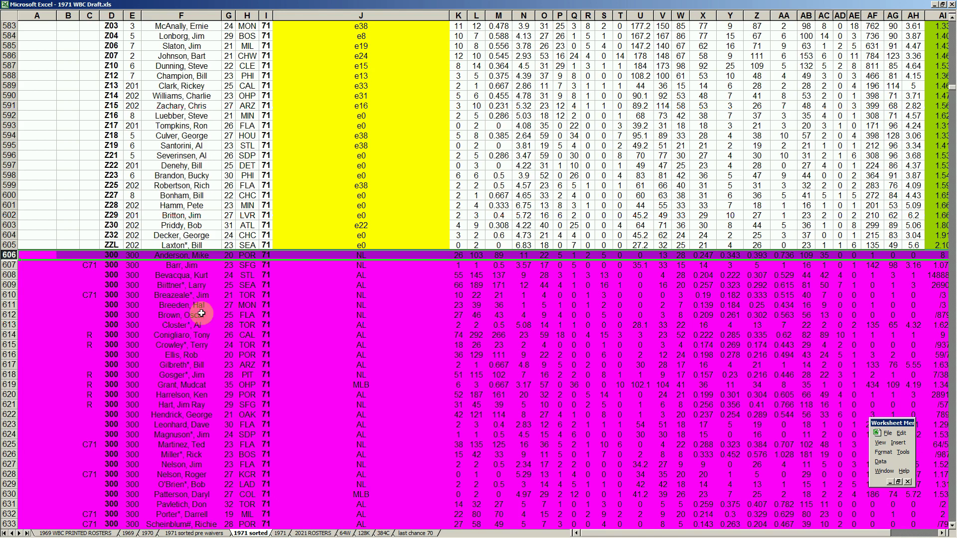
pyautogui.click(185, 289)
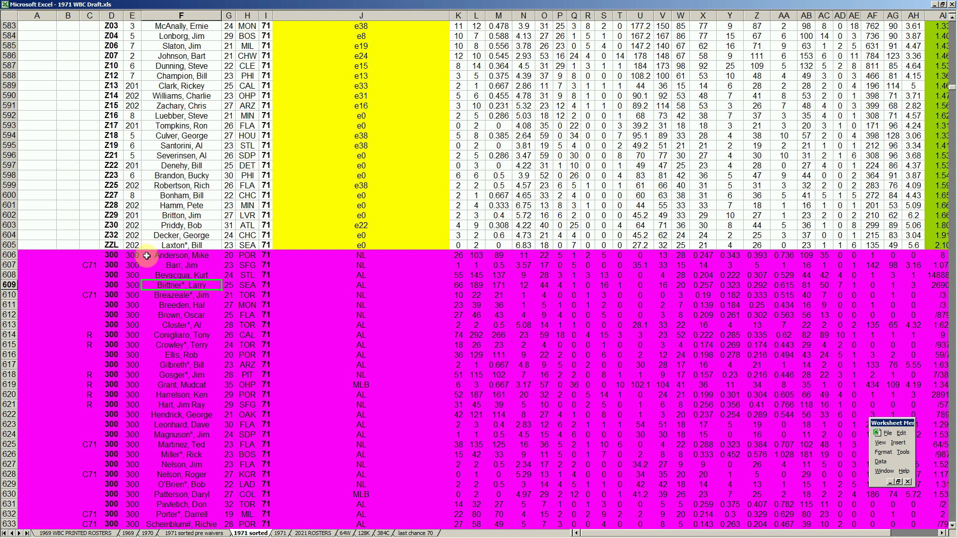
pyautogui.click(196, 257)
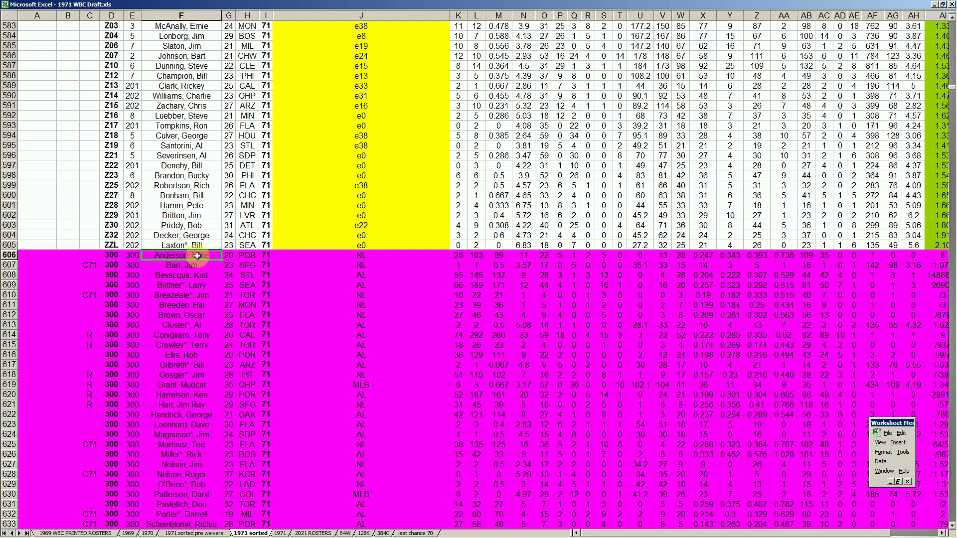
pyautogui.scroll(-7, 197, 255)
# Calculate 24*24 in cell F642 and compare it with the final magenta row, row 640.
pyautogui.click(190, 404)
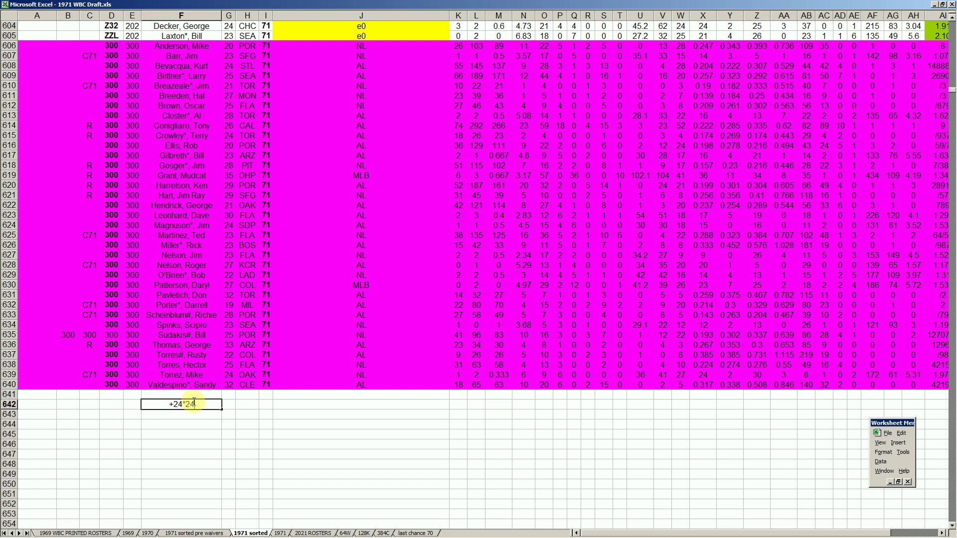
pyautogui.press('Return')
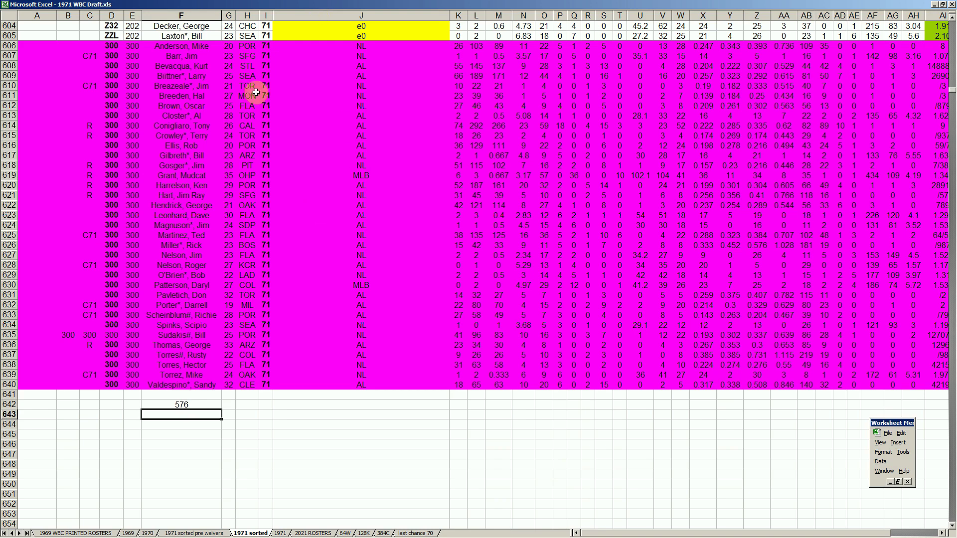
pyautogui.click(9, 385)
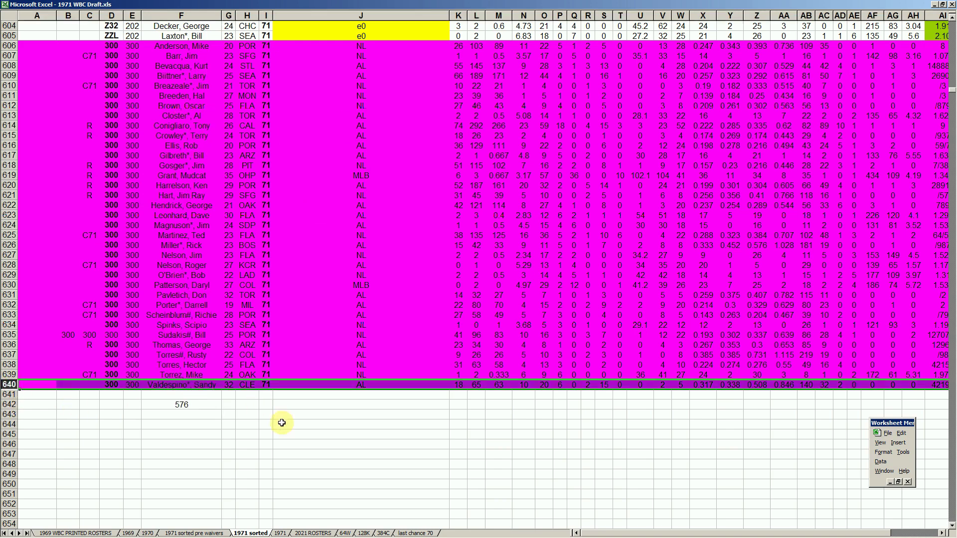
# Highlight the names in the magenta 300-coded block, and clear the calculation from cell F642.
pyautogui.click(227, 155)
pyautogui.moveTo(181, 47); pyautogui.dragTo(172, 355)
pyautogui.click(192, 267)
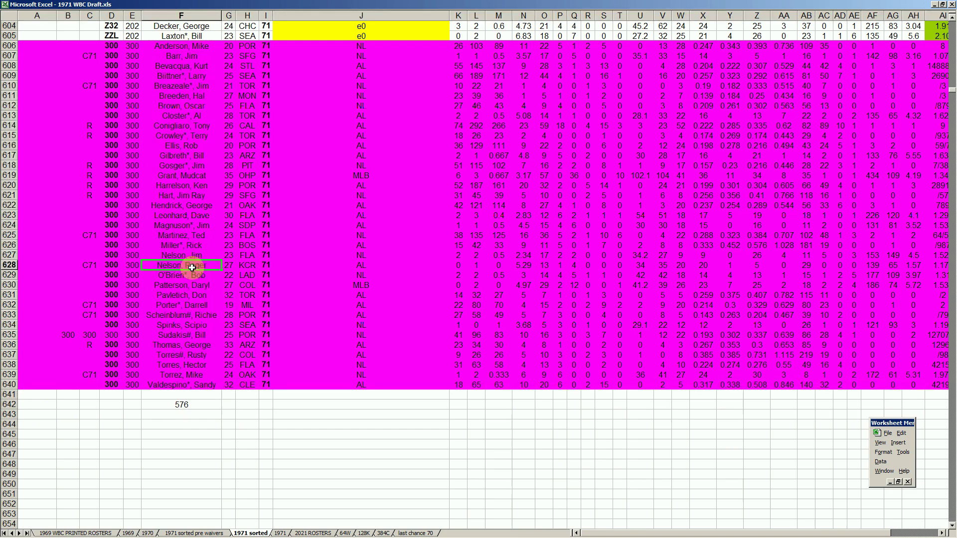
pyautogui.click(194, 404)
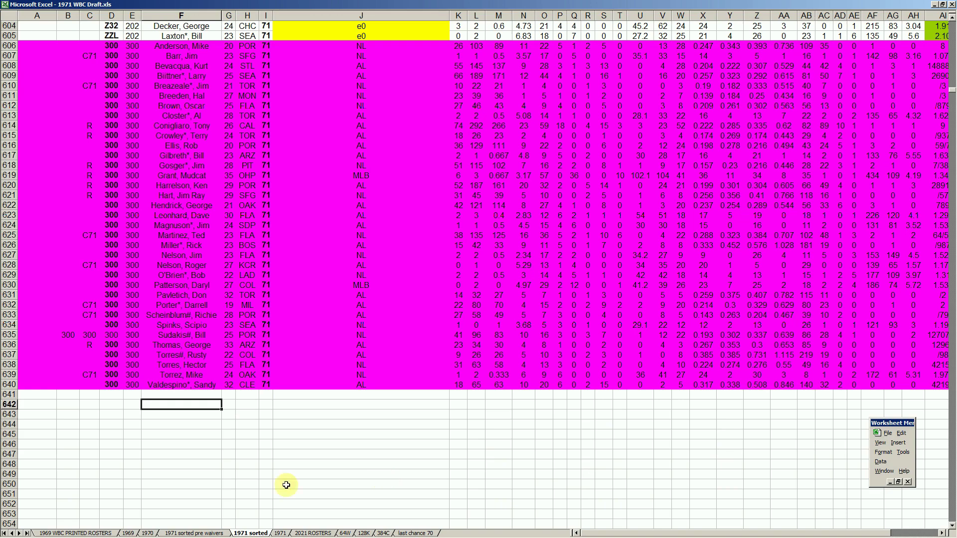
# Open the 1971 sorted pre waivers sheet and examine the HAX team's slots in rows 1 to 20.
pyautogui.click(210, 532)
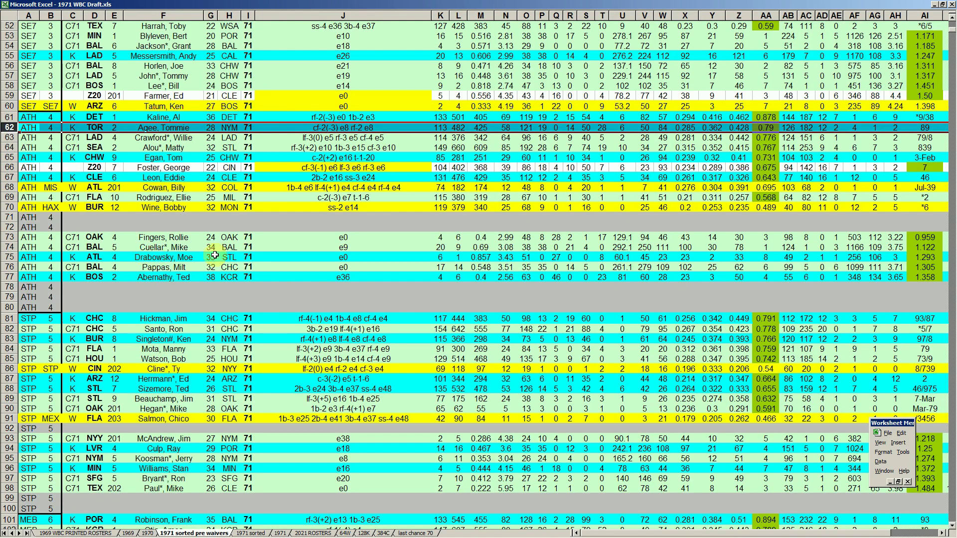
pyautogui.click(173, 155)
pyautogui.scroll(11, 174, 155)
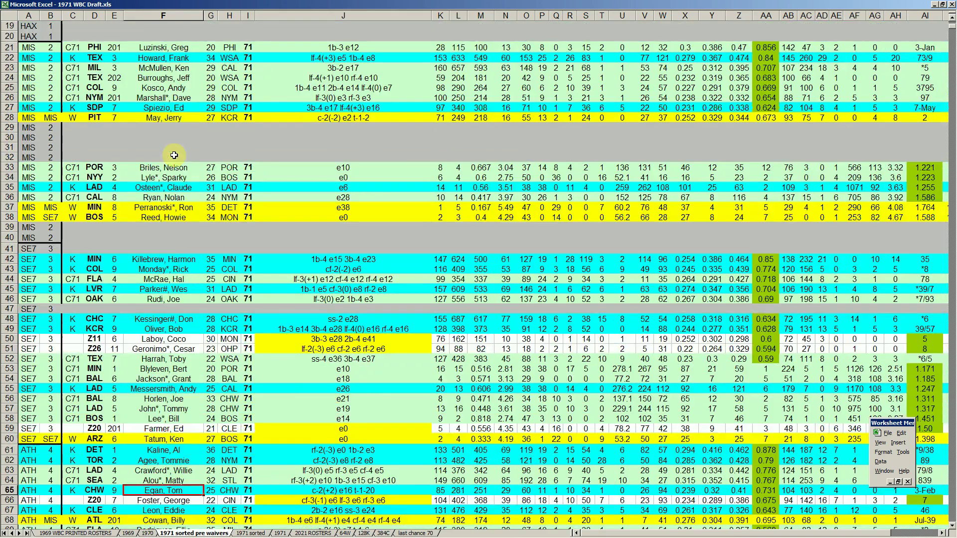
pyautogui.scroll(6, 174, 155)
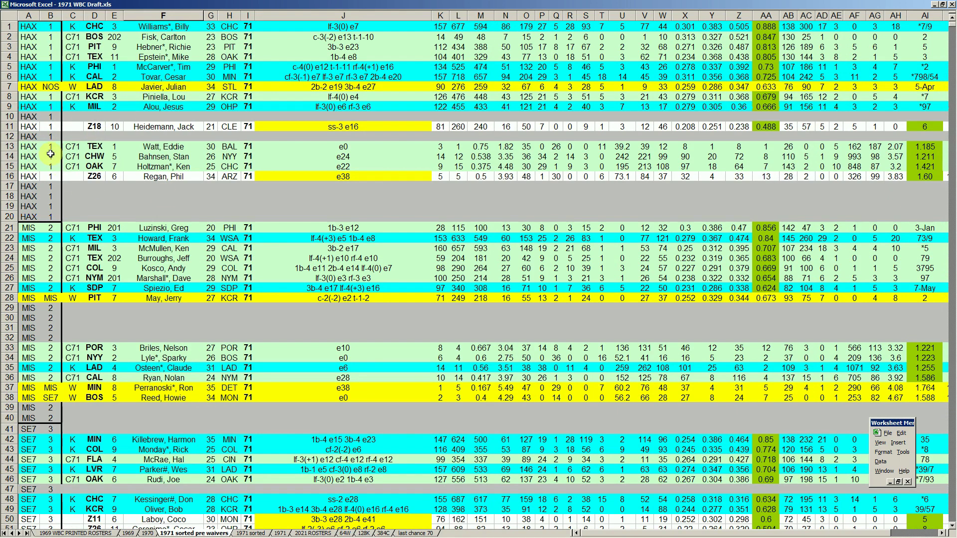
pyautogui.click(32, 26)
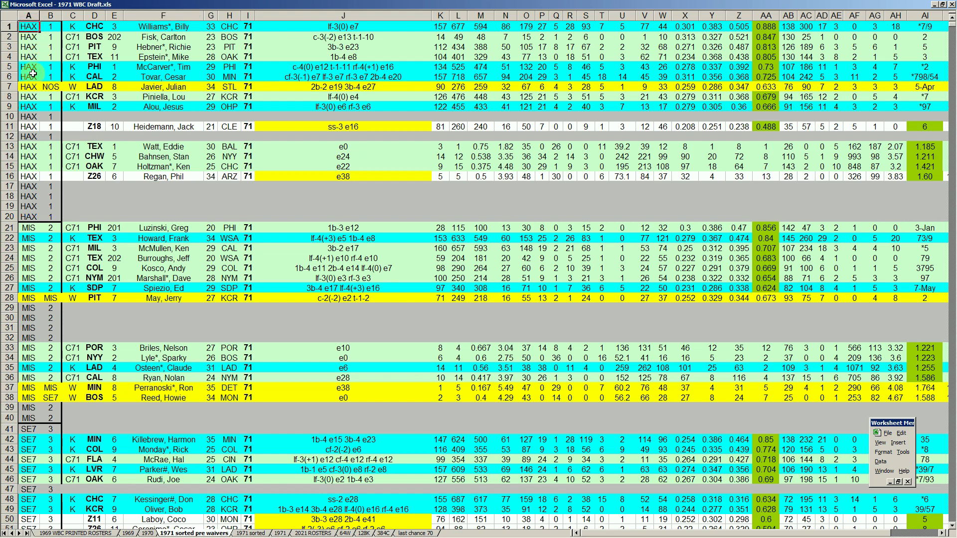
pyautogui.click(30, 136)
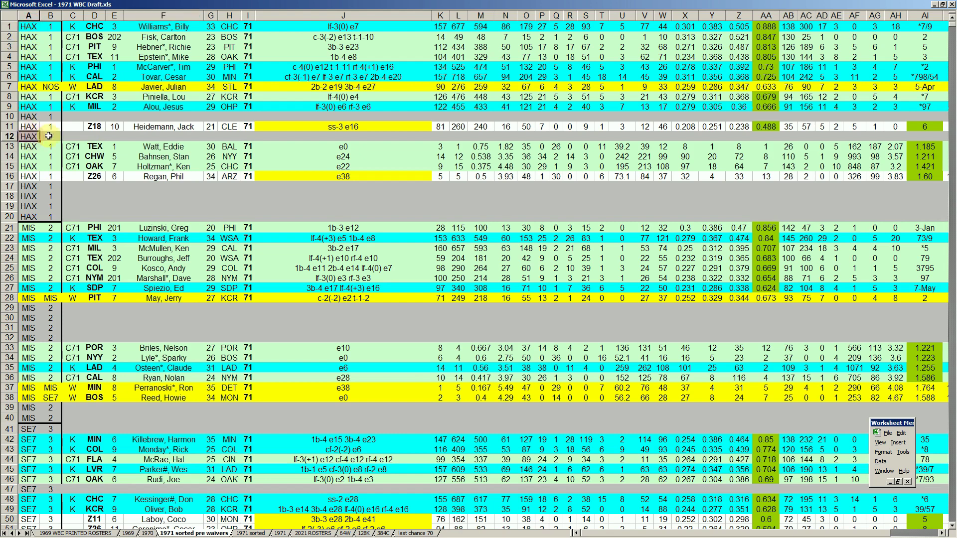
pyautogui.click(12, 218)
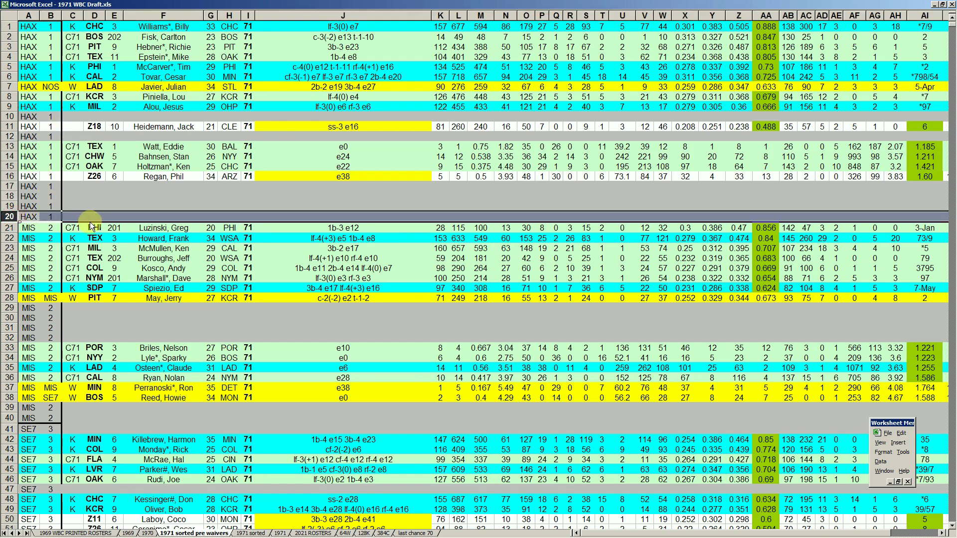
# Page through the numbered team blocks in columns A and B, down to team 16, HOH, ending at row 320.
pyautogui.press('pagedown')
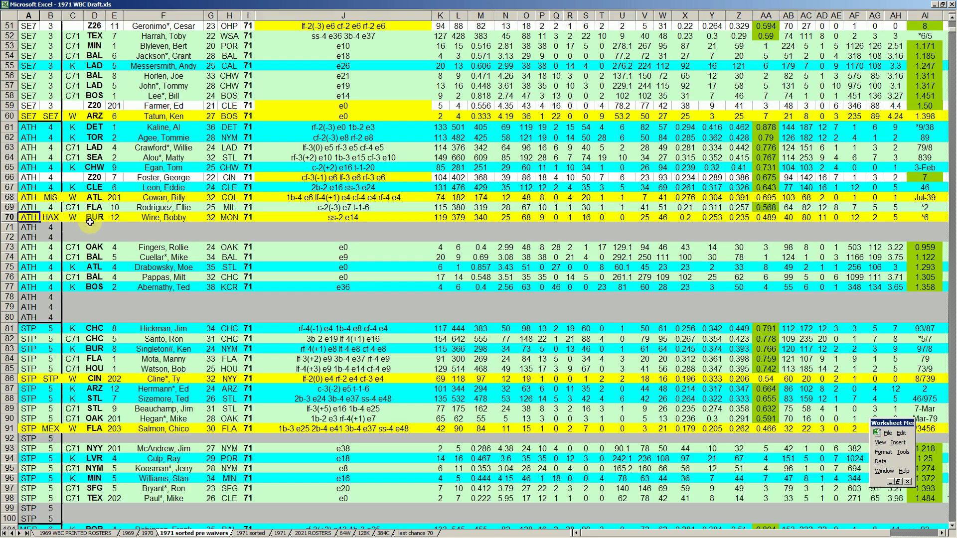
pyautogui.click(50, 16)
pyautogui.click(50, 45)
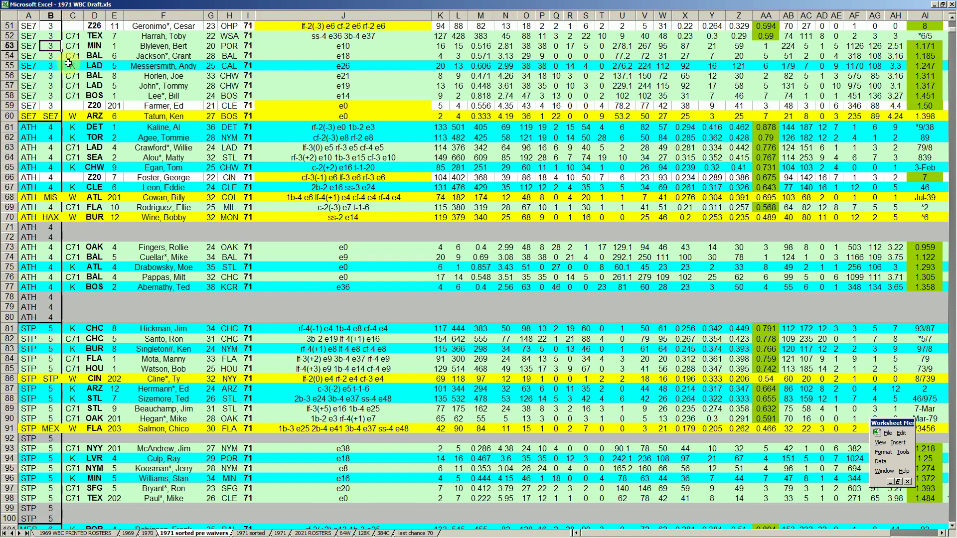
pyautogui.press('pagedown')
pyautogui.press('pagedown')
pyautogui.press('pagedown')
pyautogui.press('pagedown')
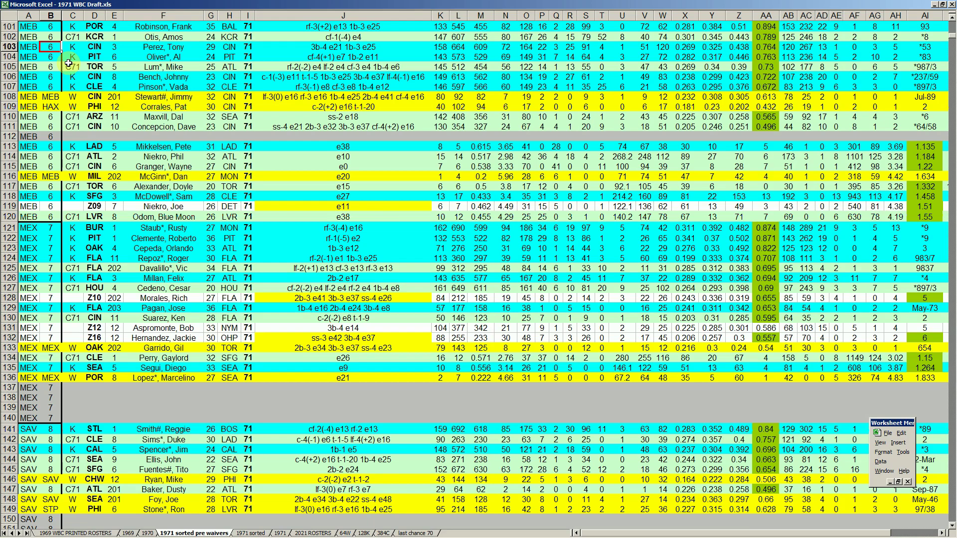
pyautogui.press('pagedown')
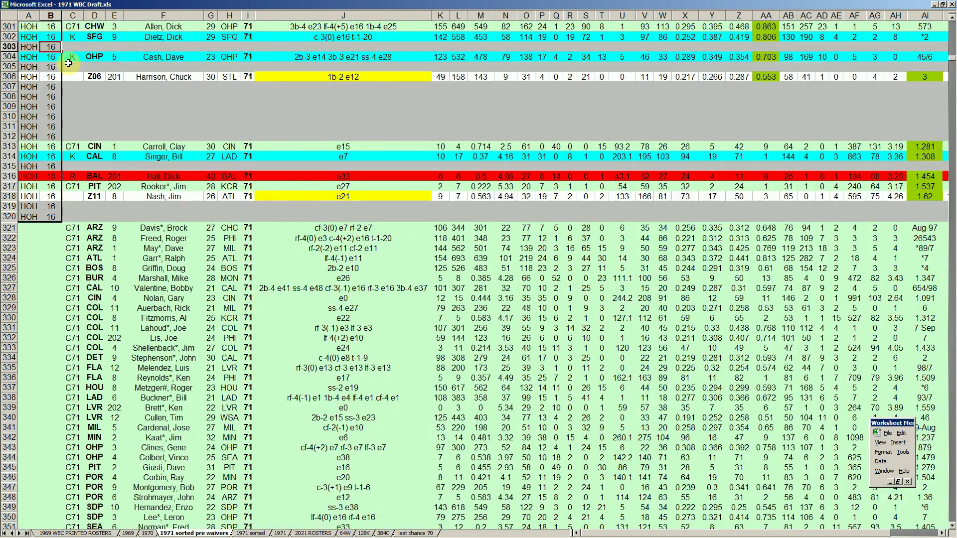
pyautogui.click(28, 206)
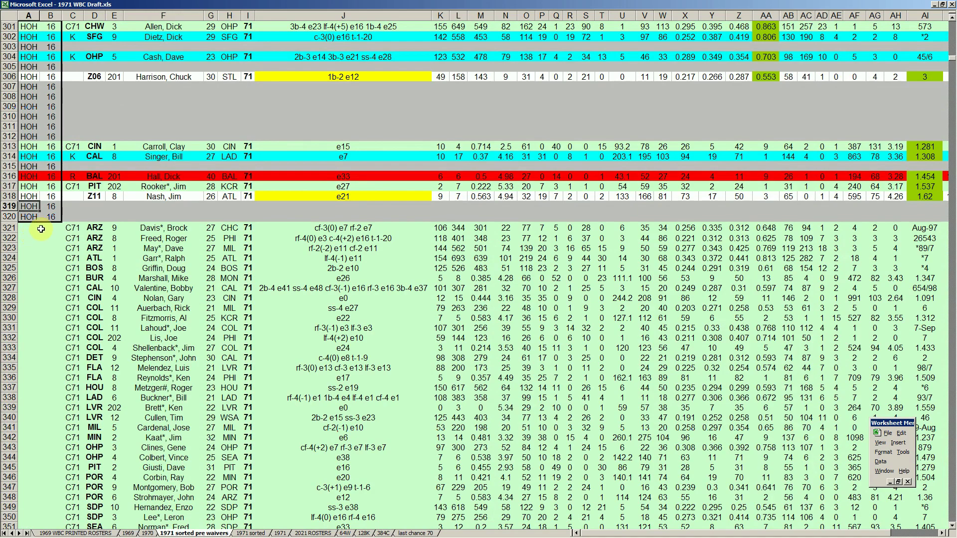
pyautogui.click(56, 185)
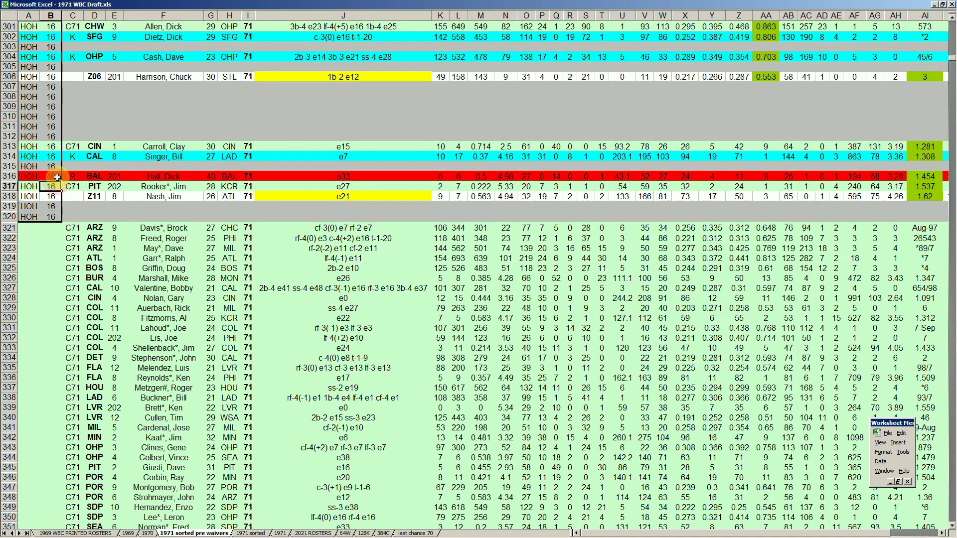
# Return to the HAX roster and check its grey empty slots in rows 10, 12 and 17.
pyautogui.press('pageup')
pyautogui.press('pageup')
pyautogui.press('pageup')
pyautogui.press('pageup')
pyautogui.press('pageup')
pyautogui.press('pageup')
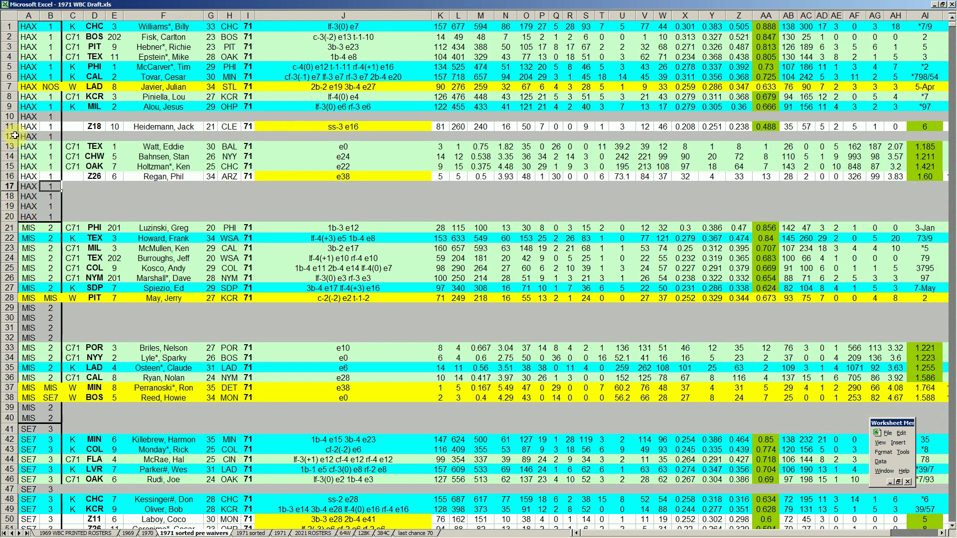
pyautogui.click(8, 117)
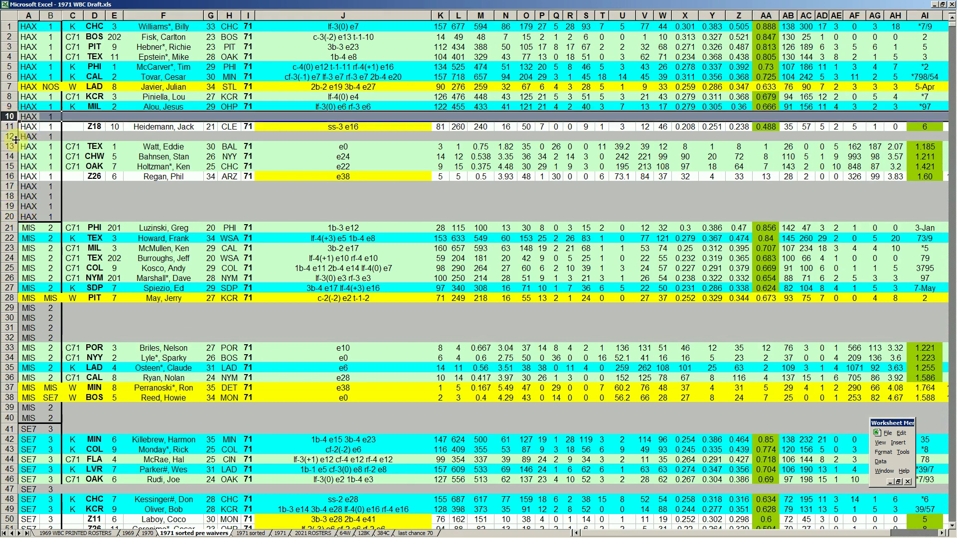
pyautogui.click(10, 137)
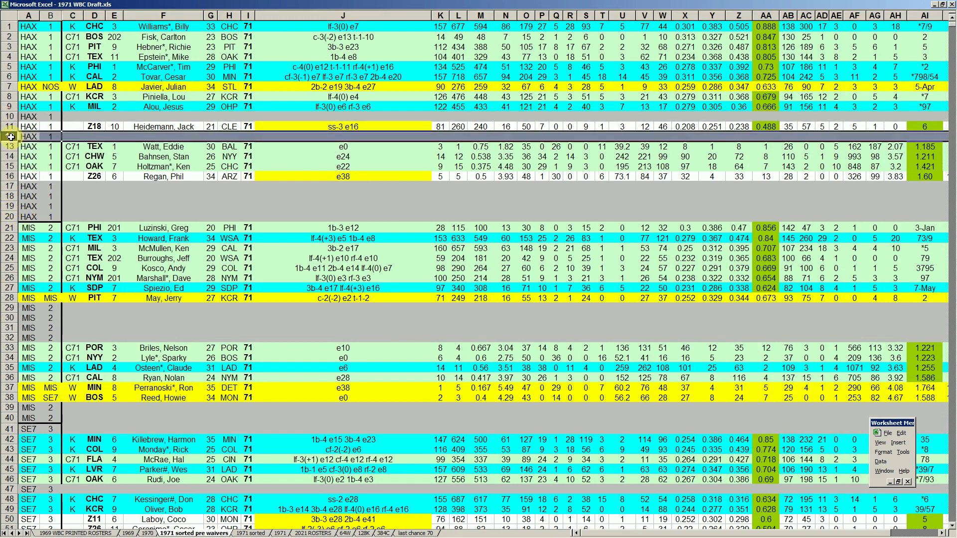
pyautogui.click(11, 187)
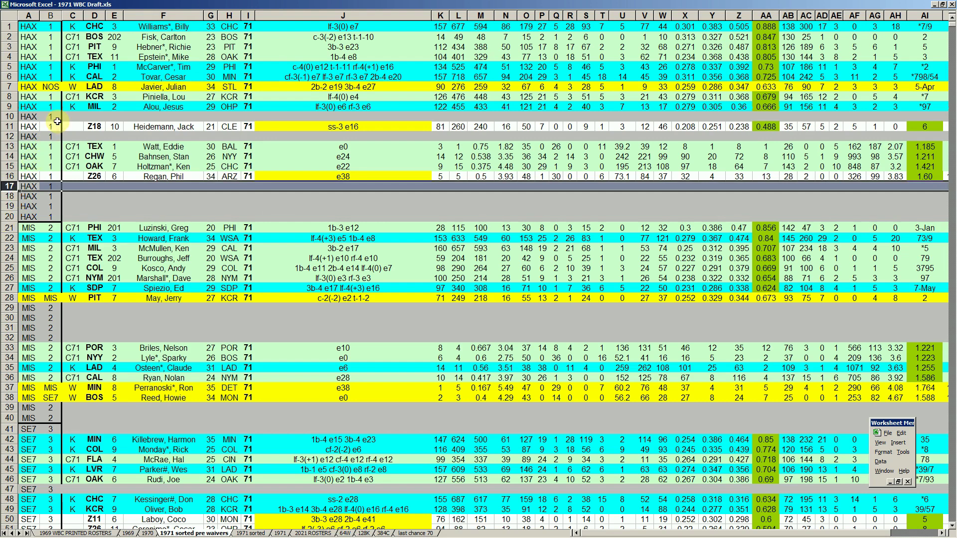
# Highlight the empty HAX slots in rows 10, 12 and 17 to 20, and the empty MIS slots in rows 31, 39 and 40.
pyautogui.click(11, 116)
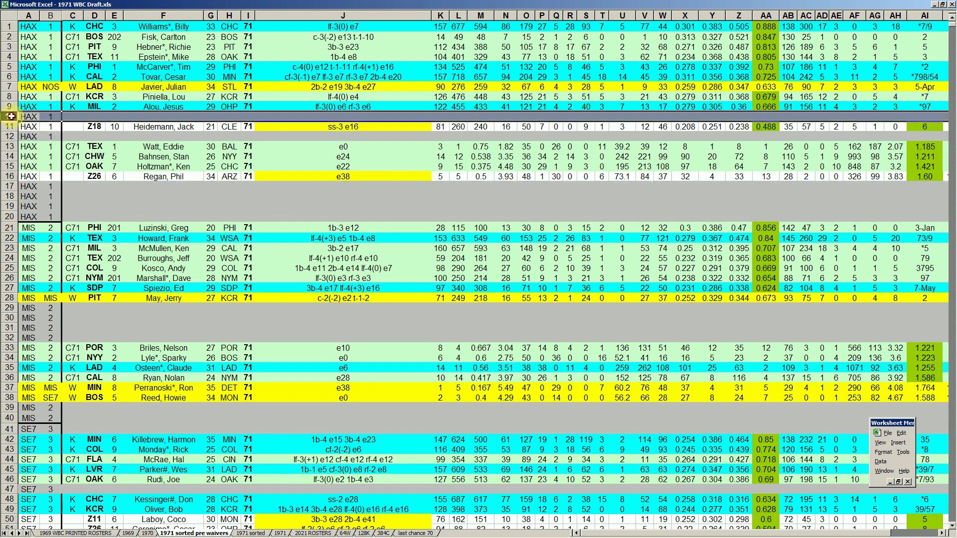
pyautogui.click(9, 137)
pyautogui.moveTo(11, 187); pyautogui.dragTo(10, 218)
pyautogui.click(104, 216)
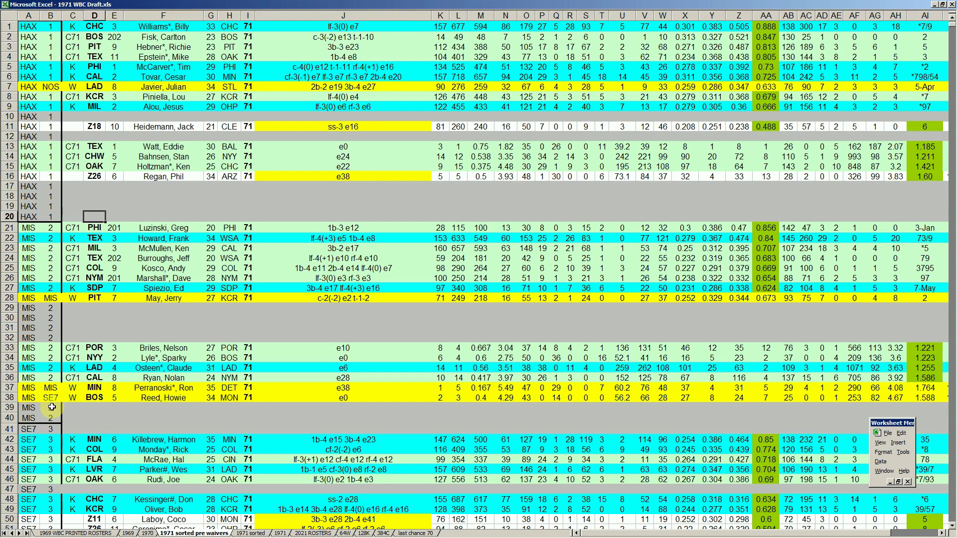
pyautogui.moveTo(10, 408); pyautogui.dragTo(11, 416)
pyautogui.click(152, 328)
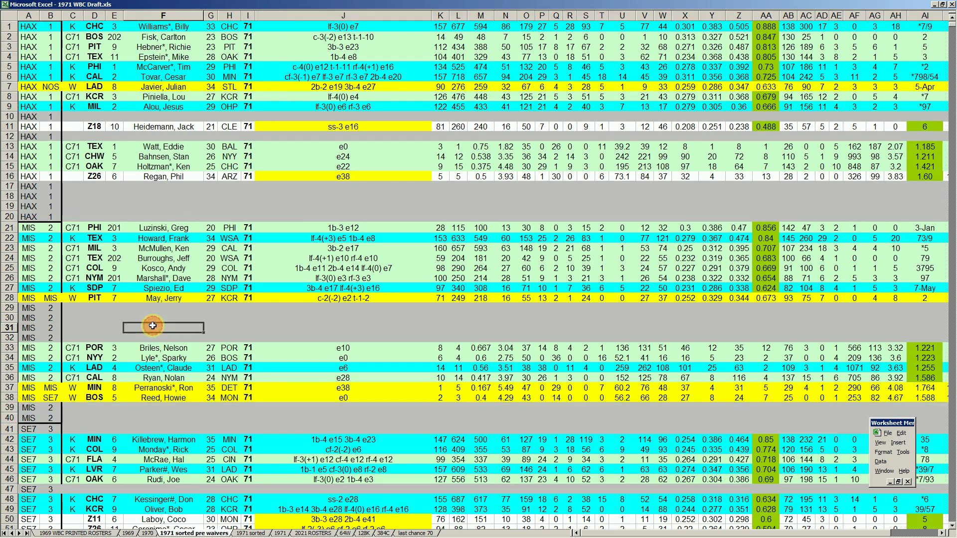
# Check the W-coded yellow players on the HAX, MIS and SE7 rosters in rows 7, 38 and 60.
pyautogui.click(11, 87)
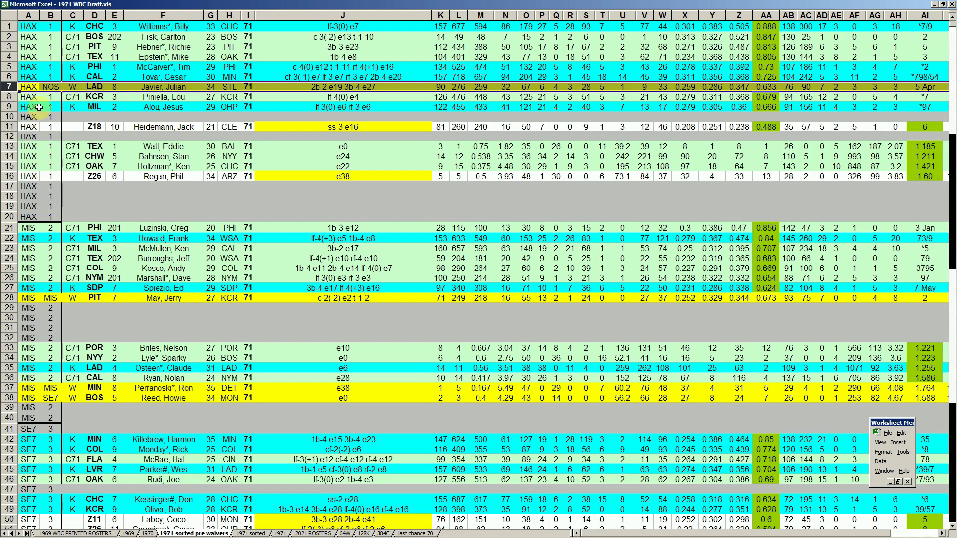
pyautogui.click(30, 87)
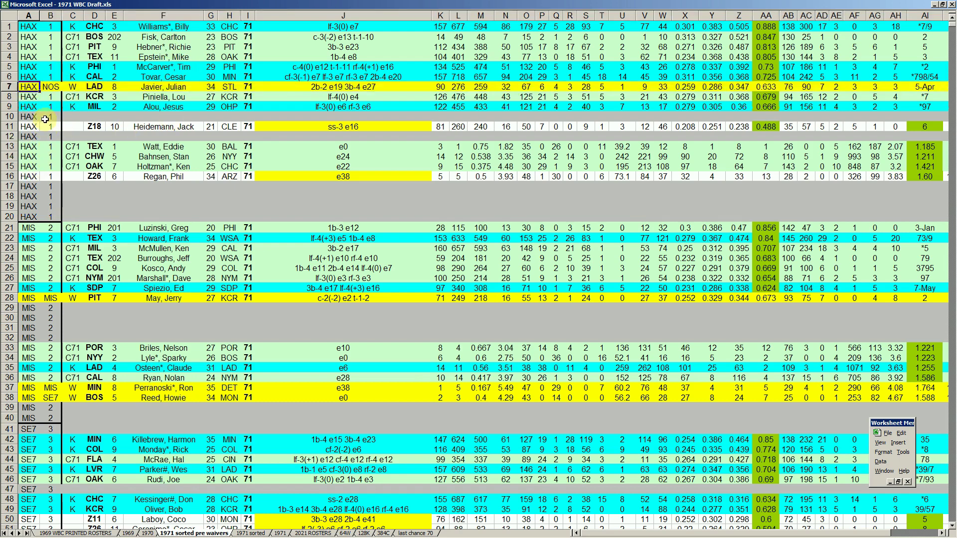
pyautogui.click(29, 398)
pyautogui.scroll(-4, 152, 329)
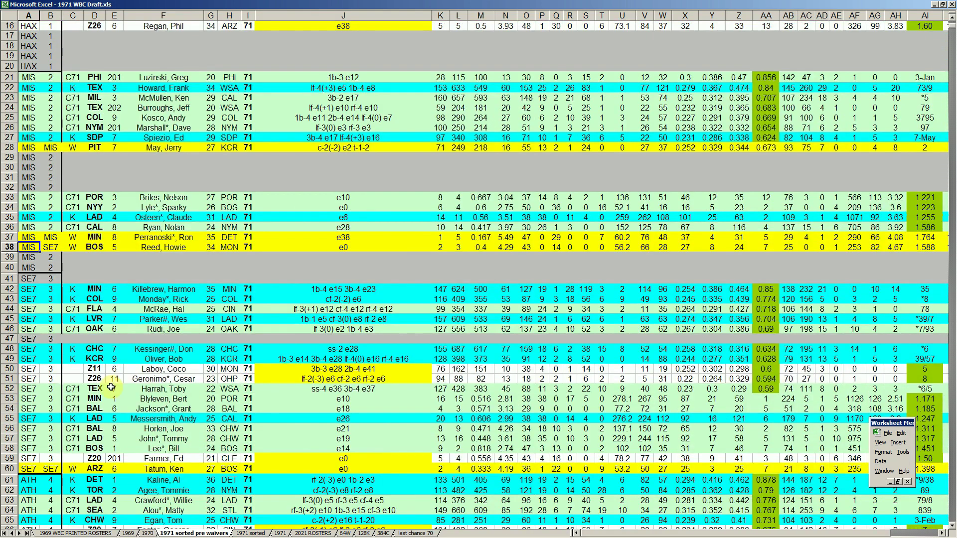
pyautogui.click(31, 469)
pyautogui.scroll(-7, 35, 469)
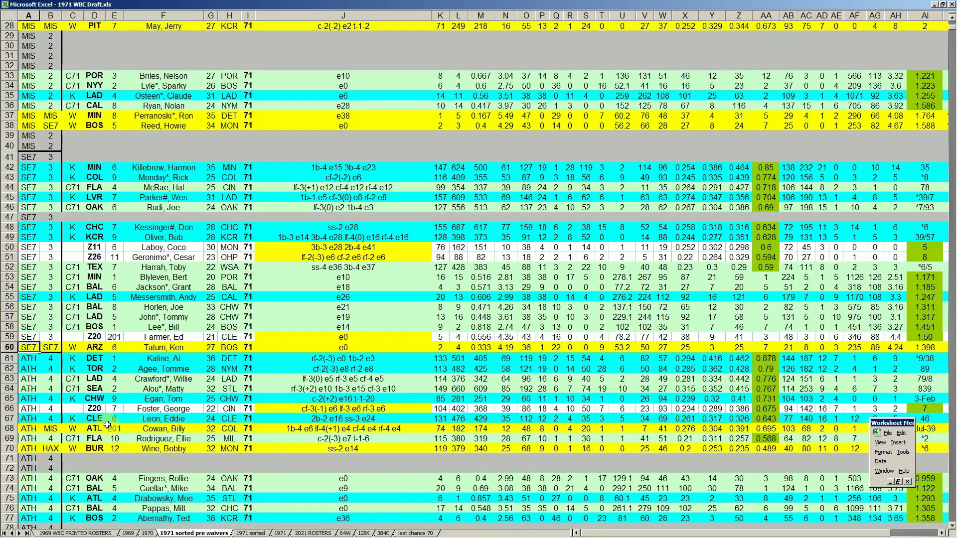
# Check the W-coded yellow players in row 70 of ATH, row 91 of STP, row 116 of MEB and row 136 of MEX.
pyautogui.click(27, 358)
pyautogui.scroll(-7, 30, 357)
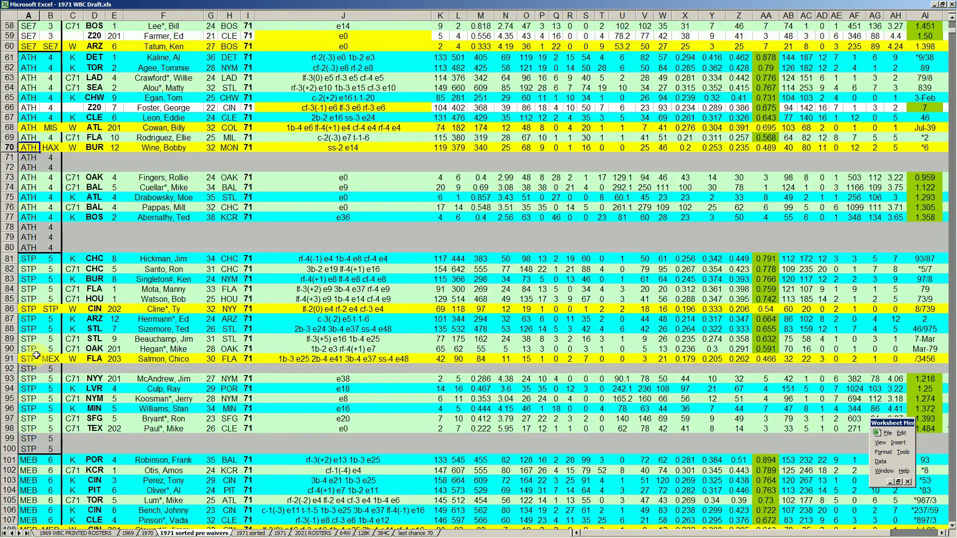
pyautogui.click(36, 355)
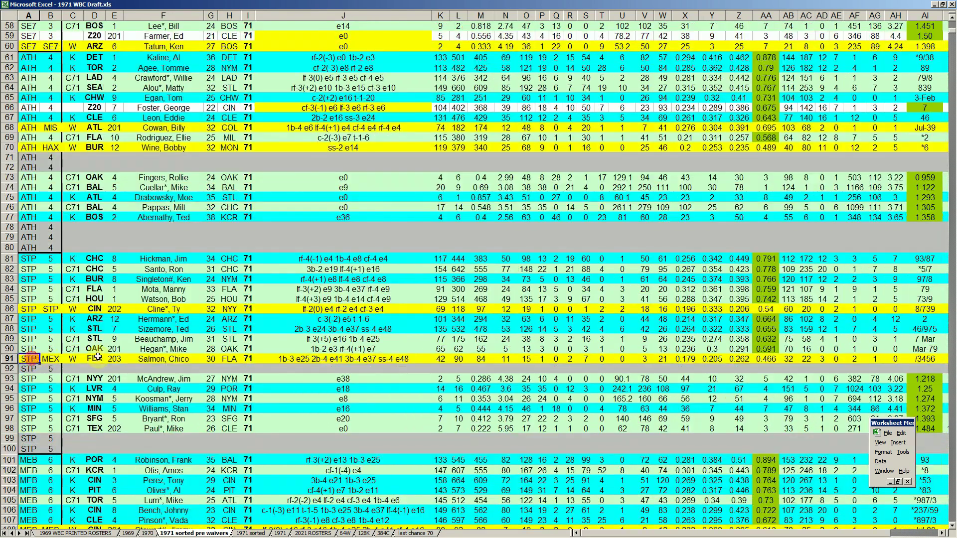
pyautogui.scroll(-7, 36, 355)
pyautogui.click(37, 396)
pyautogui.scroll(-5, 40, 408)
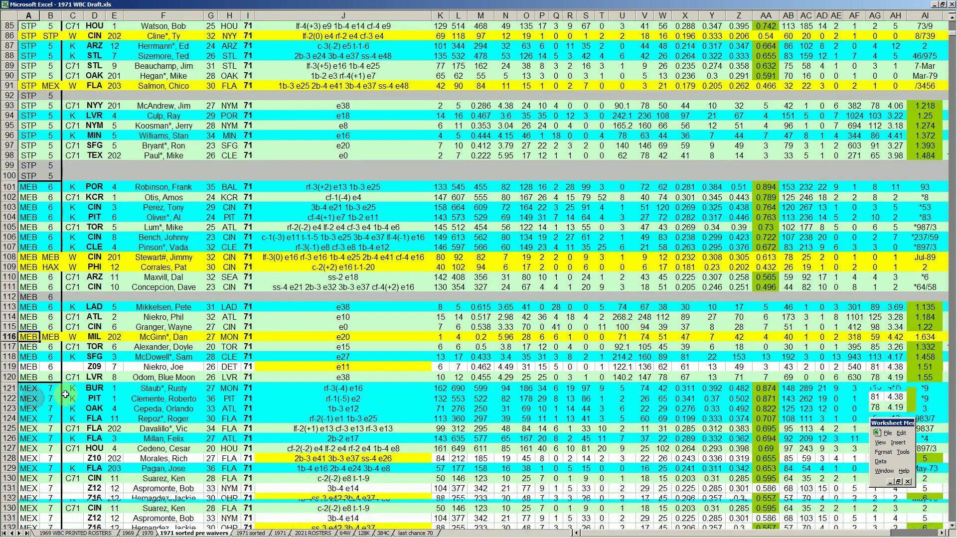
pyautogui.click(30, 447)
pyautogui.scroll(-8, 30, 447)
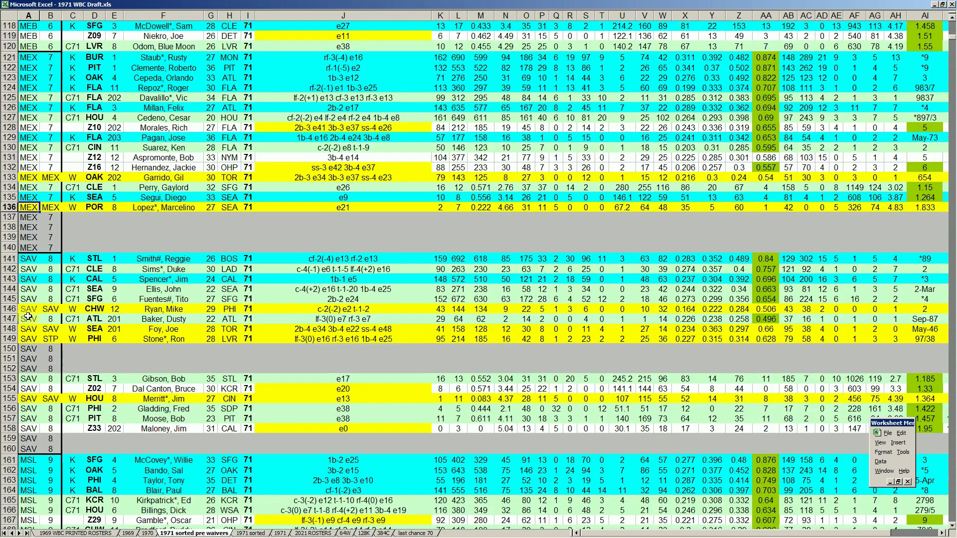
# Check the SAV roster's W-coded players in rows 146, 149 and 155 and its empty slot in row 152.
pyautogui.click(31, 308)
pyautogui.click(30, 339)
pyautogui.click(36, 399)
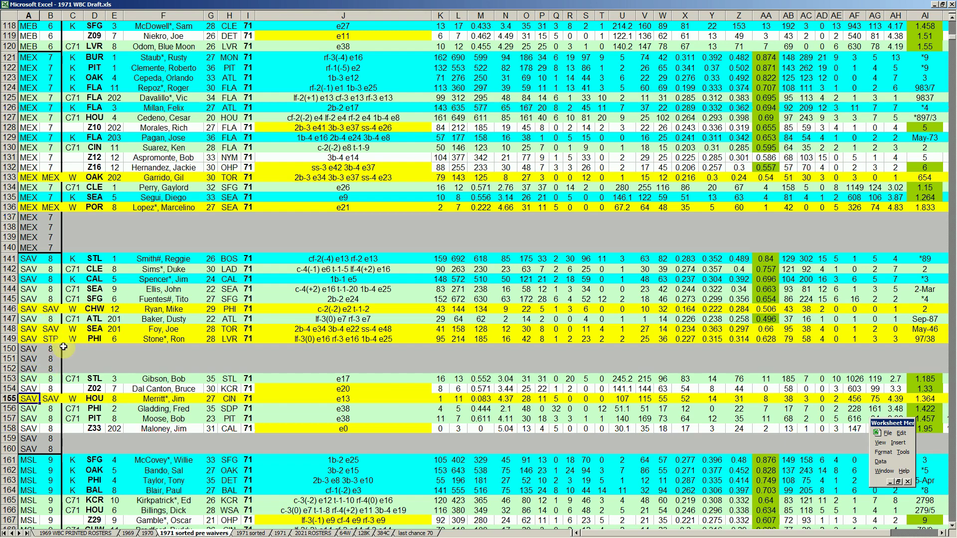
pyautogui.click(50, 367)
pyautogui.scroll(-6, 51, 371)
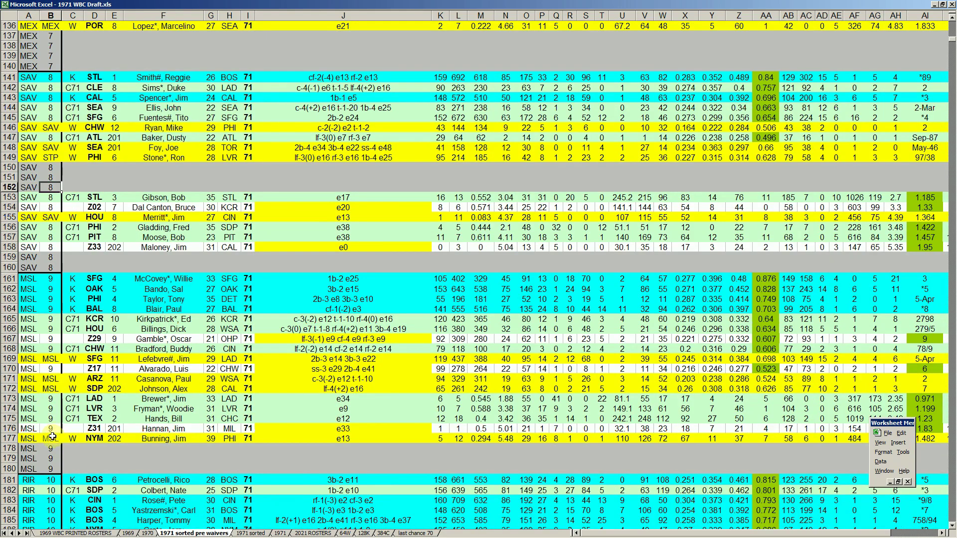
# Check the W-coded players in row 177 of MSL, row 196 of RIR and row 216 of CIC.
pyautogui.click(51, 437)
pyautogui.scroll(-7, 54, 423)
pyautogui.click(52, 418)
pyautogui.scroll(-8, 45, 398)
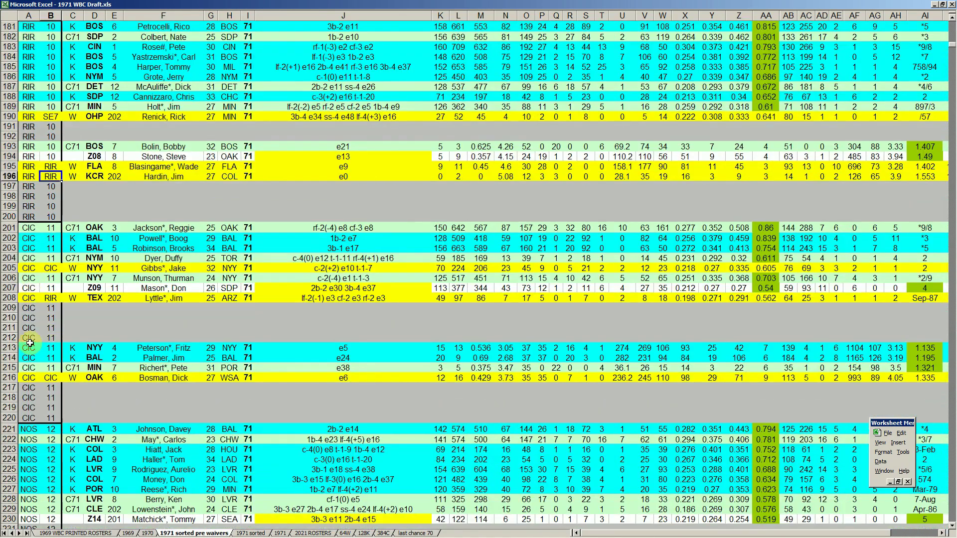
pyautogui.click(51, 378)
pyautogui.scroll(-6, 50, 369)
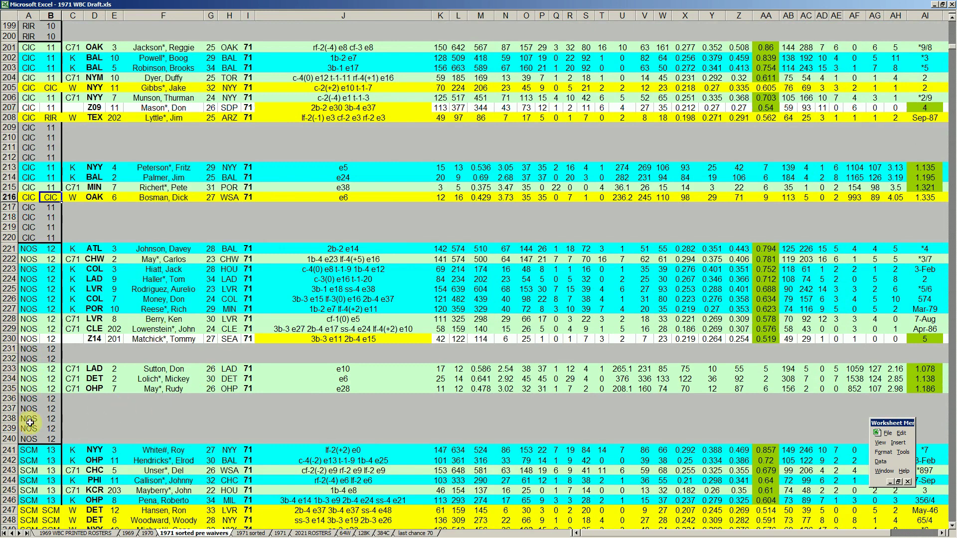
# Examine the empty NOS slot in row 232, the W-coded SCM player in row 255 and the empty VIP slot in row 271.
pyautogui.click(38, 358)
pyautogui.scroll(-5, 38, 358)
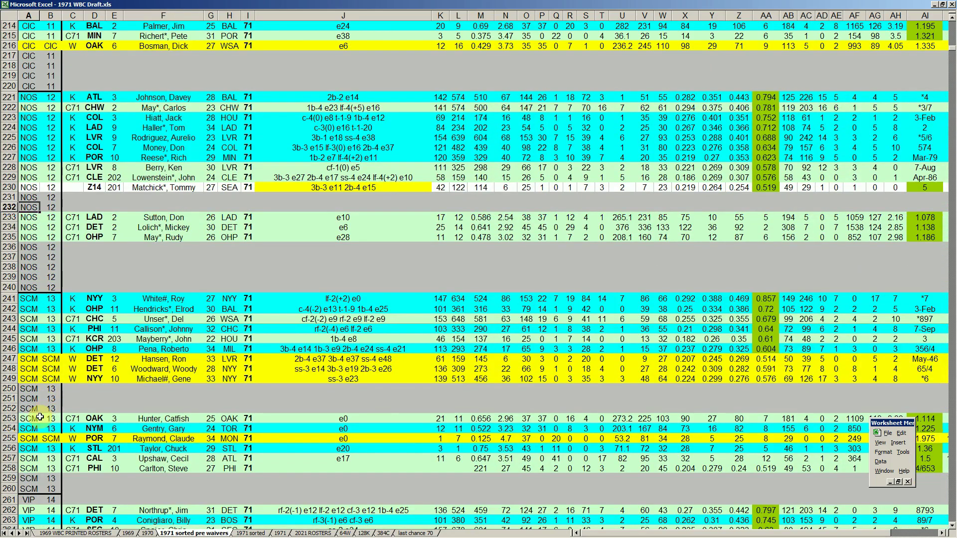
pyautogui.click(28, 438)
pyautogui.scroll(-8, 43, 378)
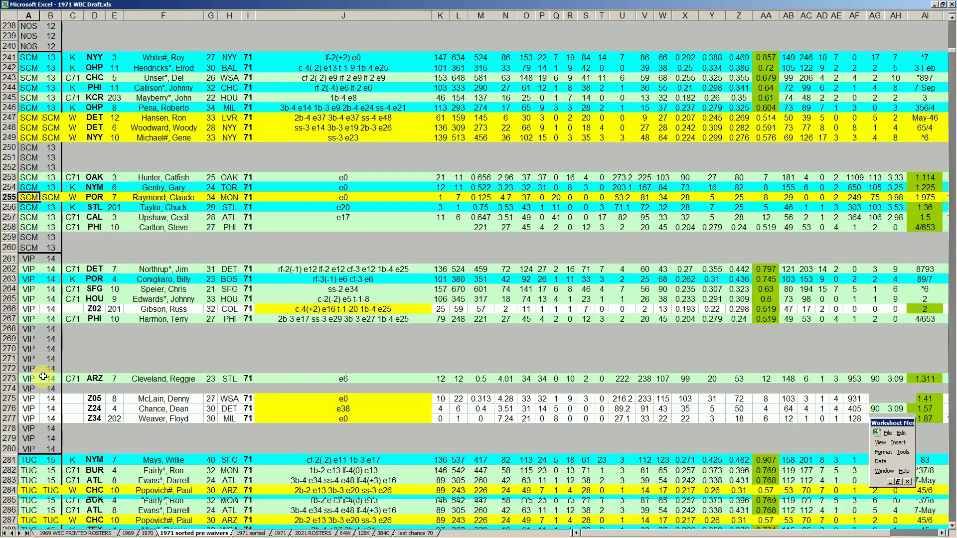
pyautogui.scroll(-2, 44, 377)
pyautogui.click(45, 295)
# Review the TUC roster in rows 281 to 300 and highlight its W-coded rows 284 and 286.
pyautogui.scroll(-1, 50, 309)
pyautogui.scroll(-4, 29, 389)
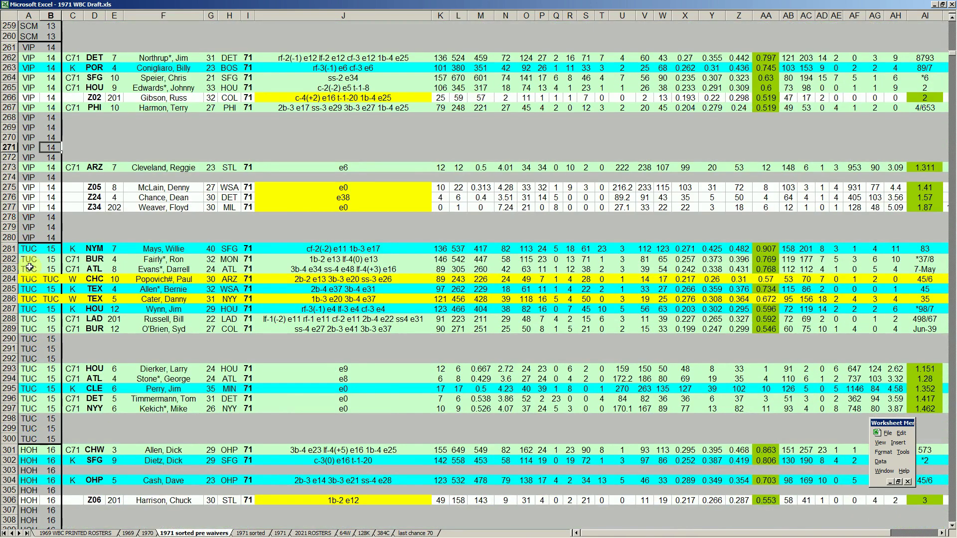
pyautogui.click(29, 329)
pyautogui.scroll(-5, 35, 332)
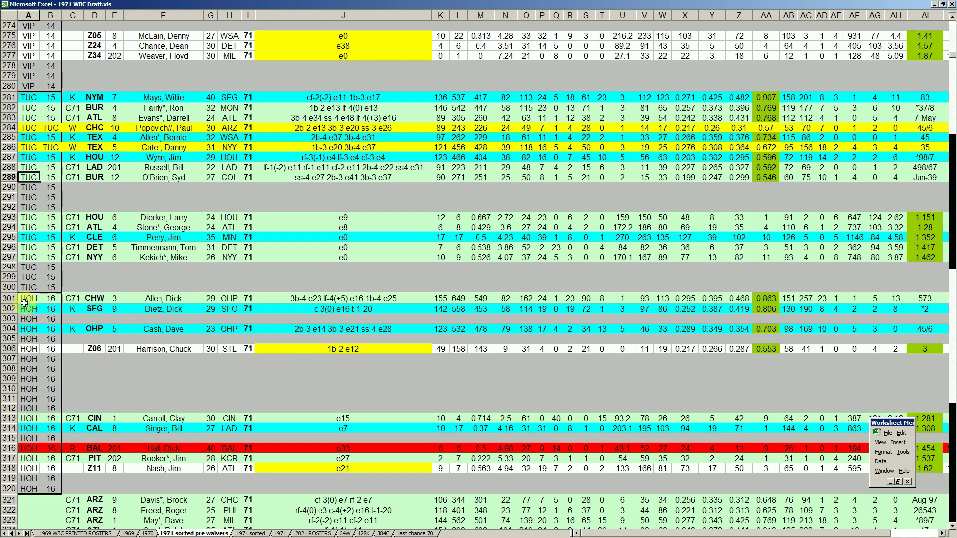
pyautogui.click(48, 277)
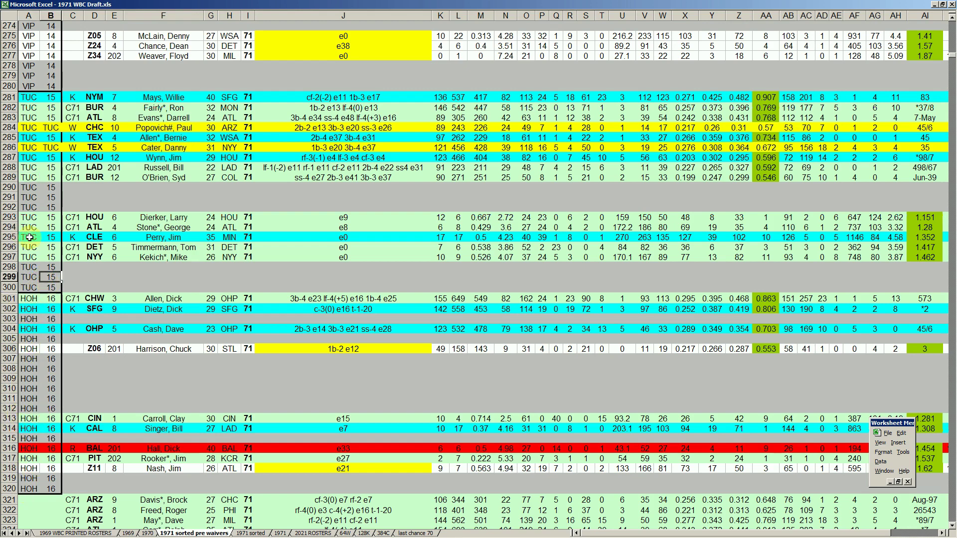
pyautogui.click(10, 128)
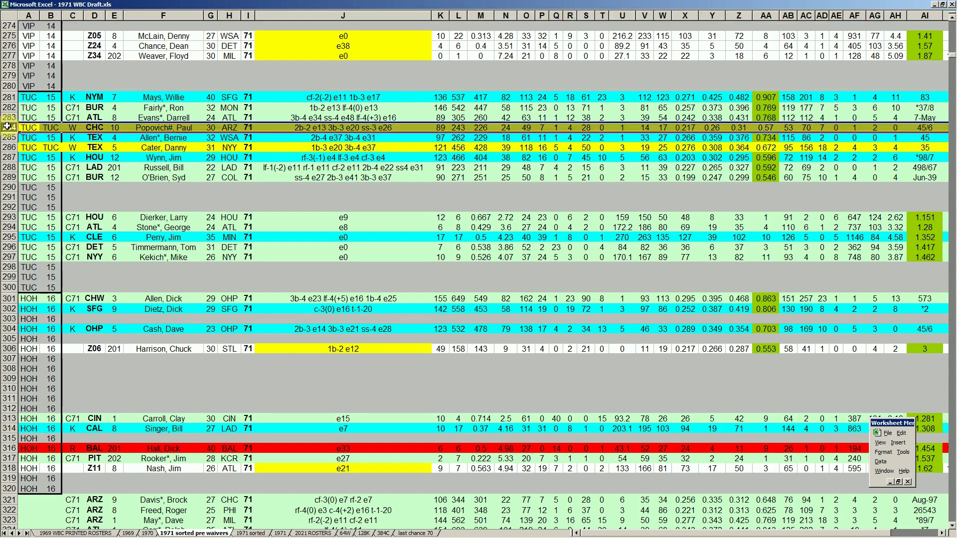
pyautogui.click(11, 148)
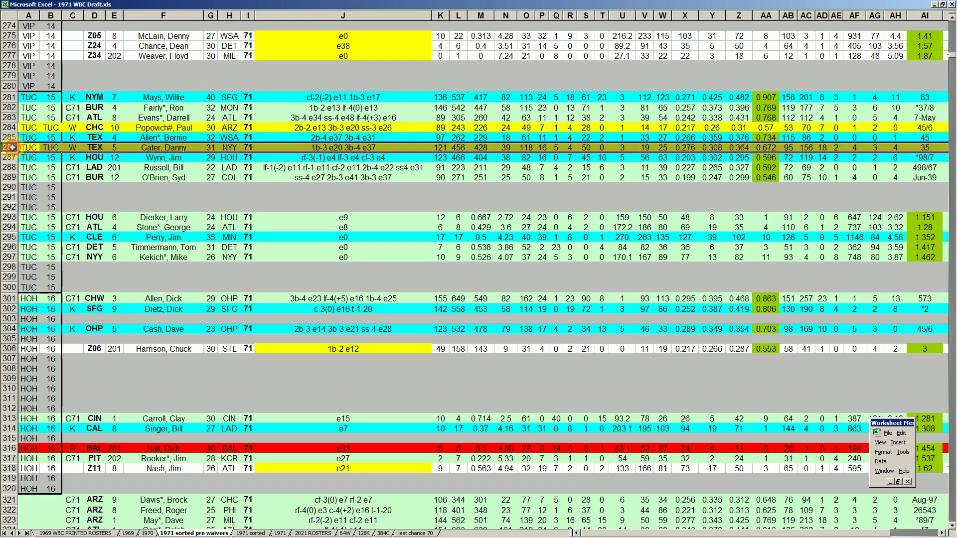
pyautogui.click(43, 157)
# Find the unassigned W-coded players below the team rosters and highlight rows 401 to 430.
pyautogui.press('pagedown')
pyautogui.press('pagedown')
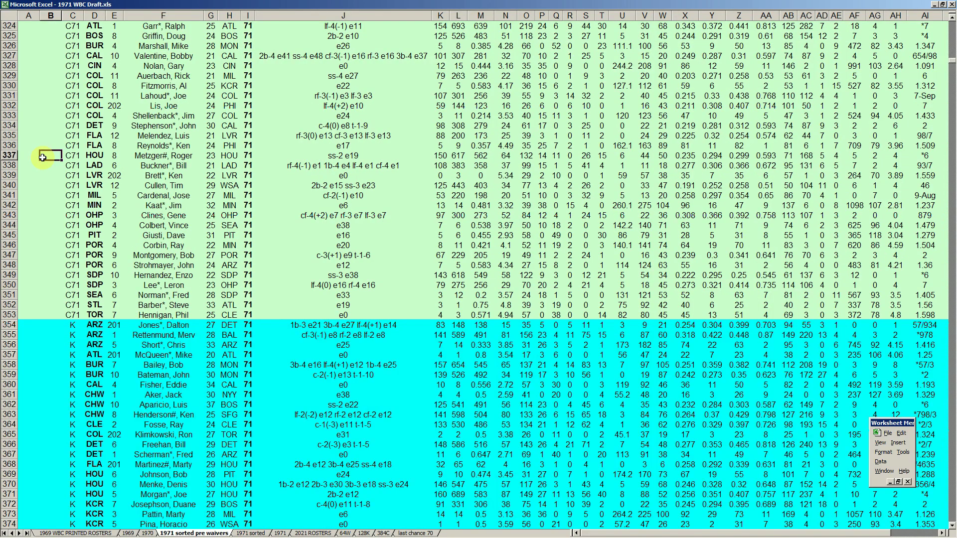
pyautogui.scroll(-6, 43, 158)
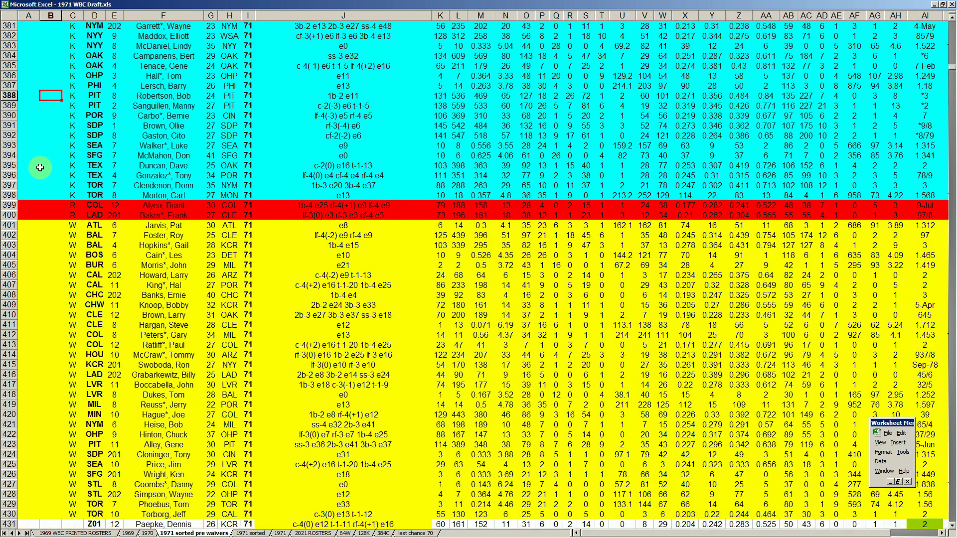
pyautogui.moveTo(10, 106); pyautogui.dragTo(10, 235)
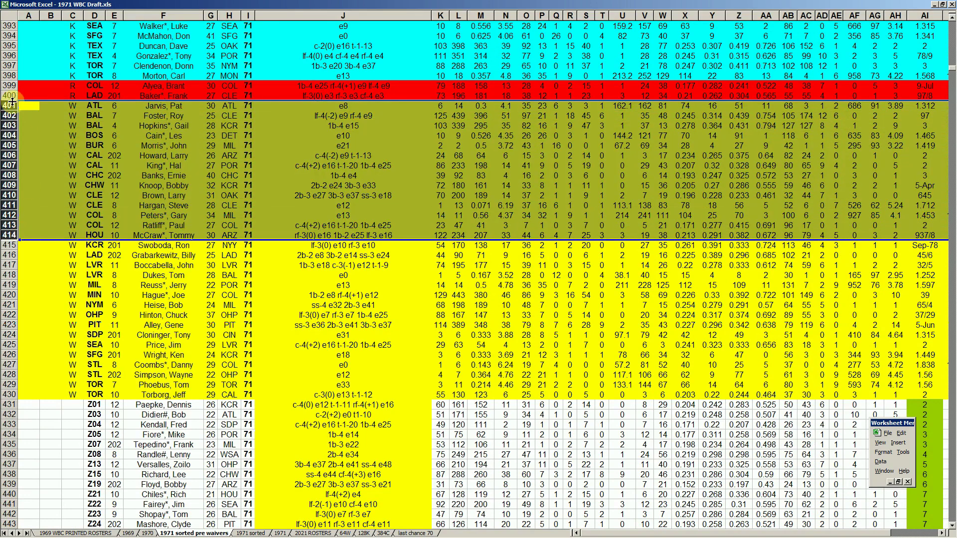
pyautogui.click(9, 395)
pyautogui.moveTo(13, 106); pyautogui.dragTo(12, 394)
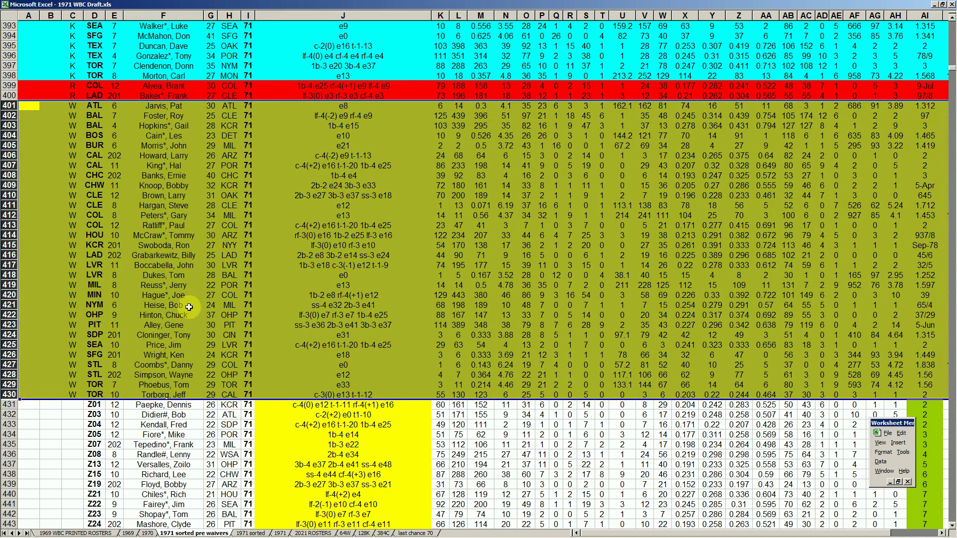
pyautogui.click(34, 207)
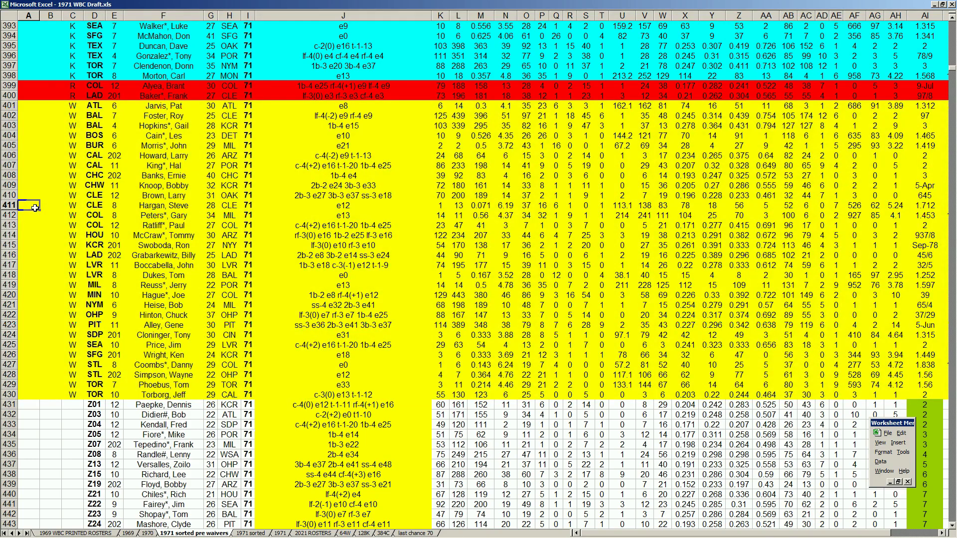
# Return to the team rosters, review the NOS and SCM blocks, and select the empty HOH slot in row 307.
pyautogui.scroll(20, 35, 208)
pyautogui.click(35, 208)
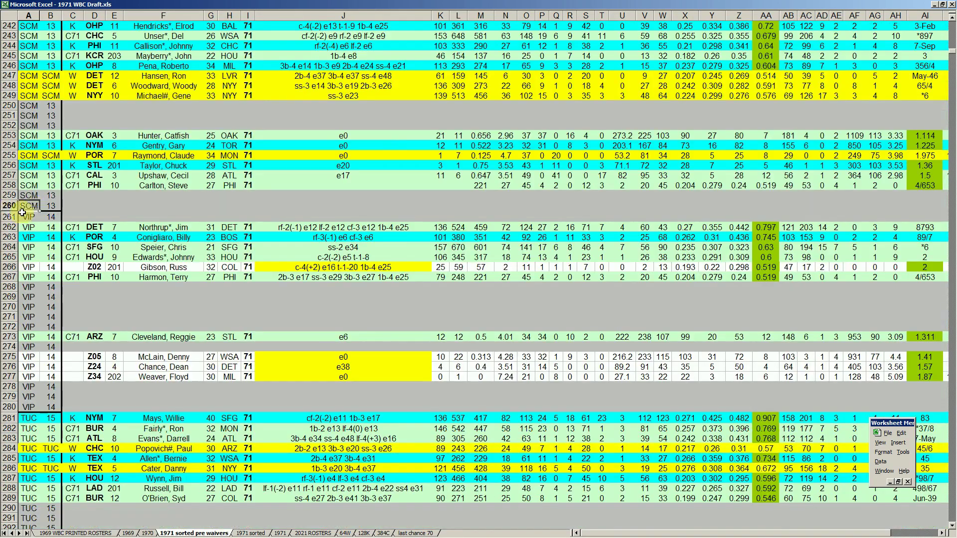
pyautogui.scroll(10, 35, 208)
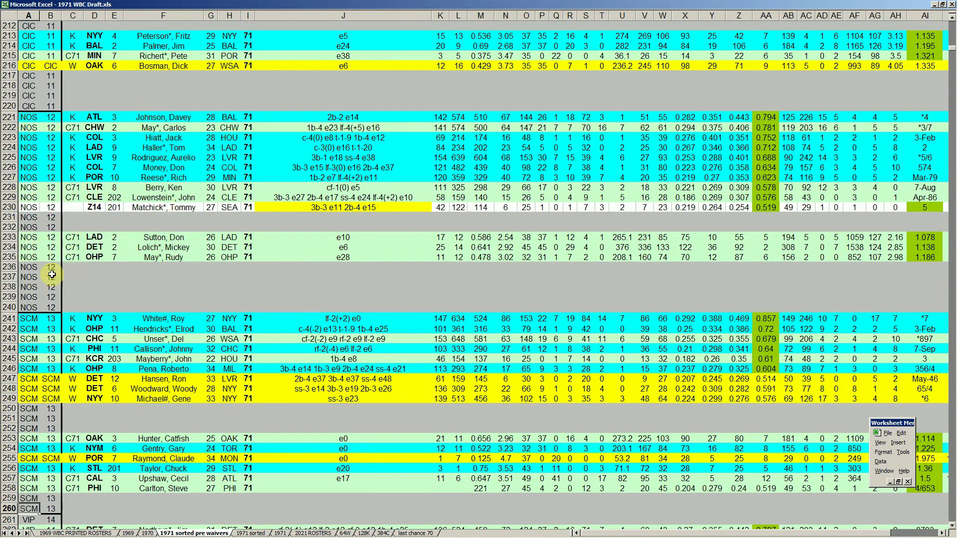
pyautogui.scroll(-7, 77, 296)
pyautogui.scroll(-13, 77, 296)
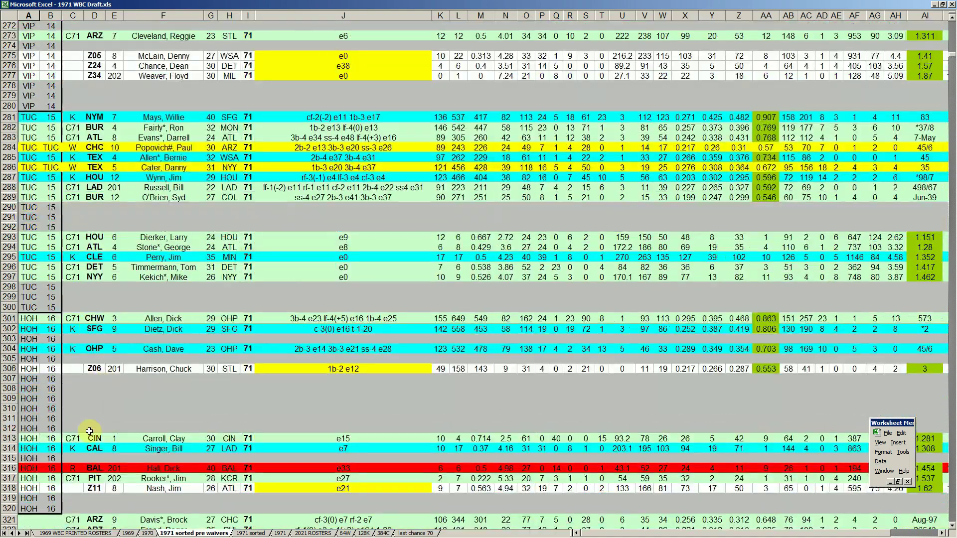
pyautogui.click(50, 380)
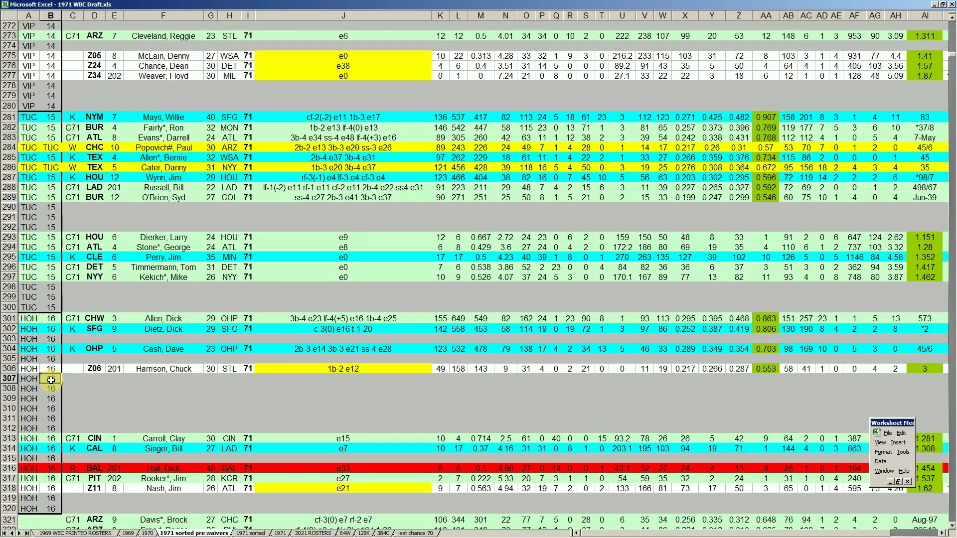
# Page back and forth between the team rosters and the unassigned player pool to compare open slots with available players.
pyautogui.press('pagedown')
pyautogui.press('pagedown')
pyautogui.press('pageup')
pyautogui.press('pageup')
pyautogui.press('pageup')
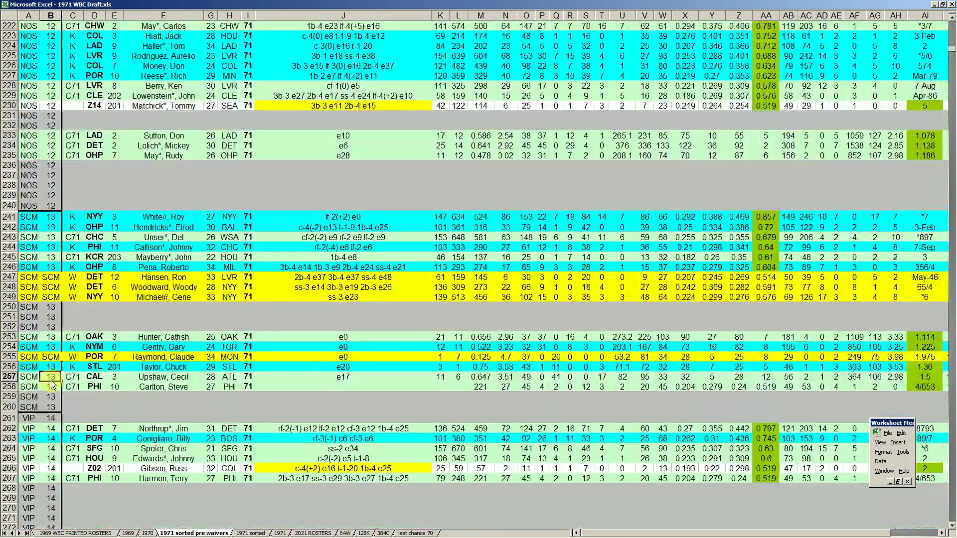
pyautogui.press('pageup')
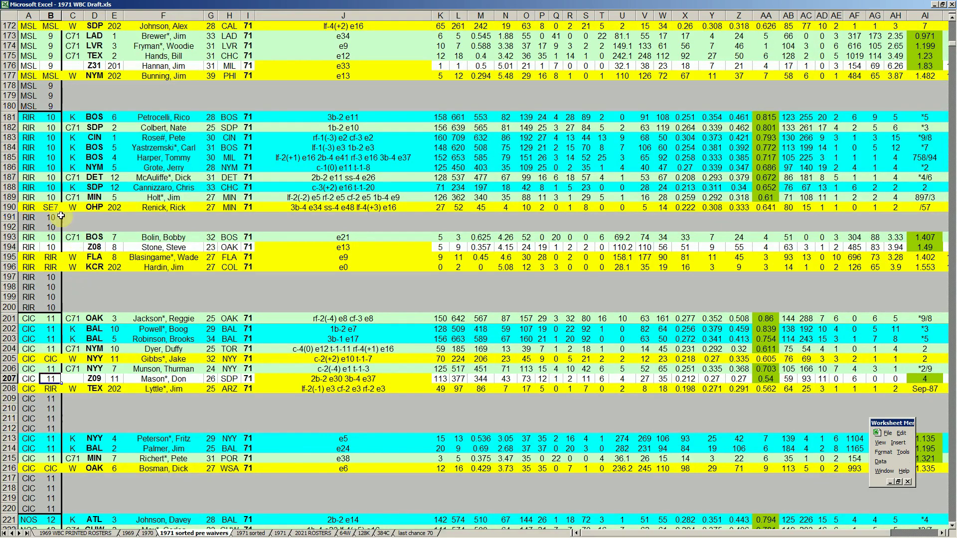
pyautogui.scroll(-9, 145, 317)
pyautogui.scroll(-1, 144, 318)
pyautogui.click(49, 338)
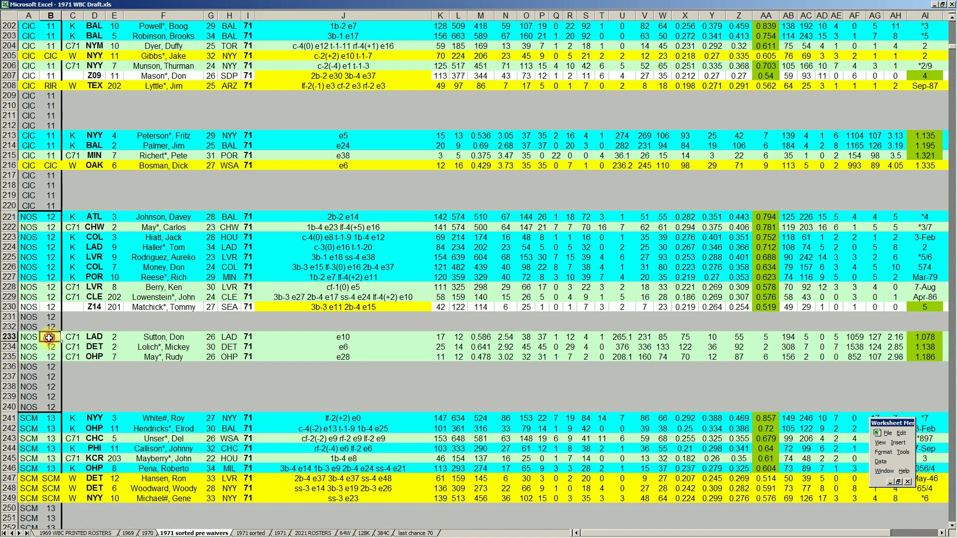
pyautogui.press('pagedown')
pyautogui.press('pagedown')
pyautogui.press('pagedown')
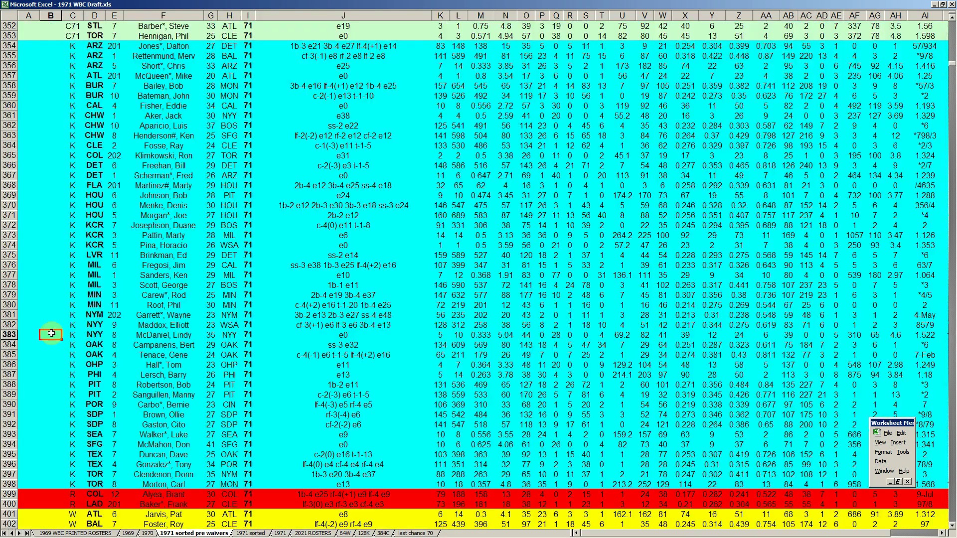
pyautogui.press('pageup')
pyautogui.press('pageup')
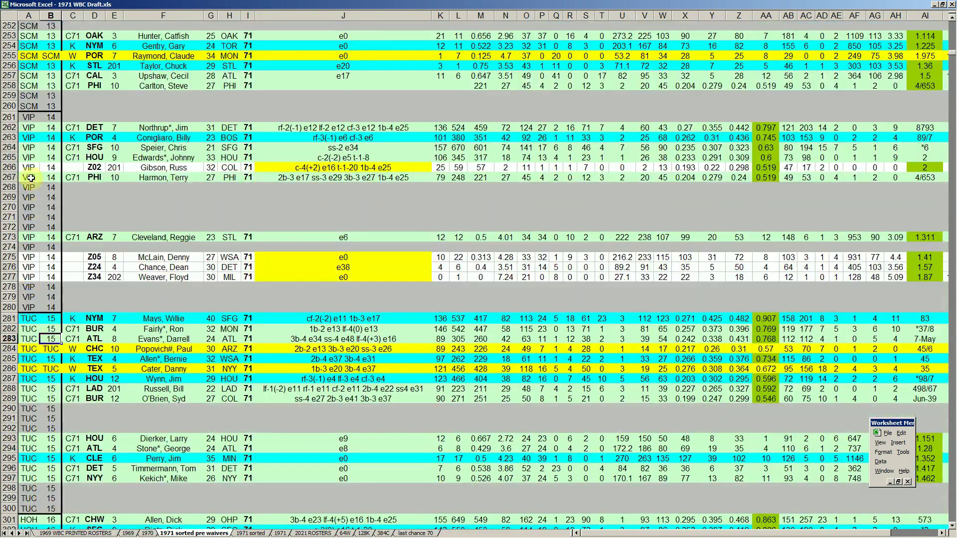
# Return to the HAX roster at the start of the sheet and select its team number in row 16.
pyautogui.click(48, 84)
pyautogui.press('pageup')
pyautogui.press('pageup')
pyautogui.press('pageup')
pyautogui.press('pageup')
pyautogui.press('pageup')
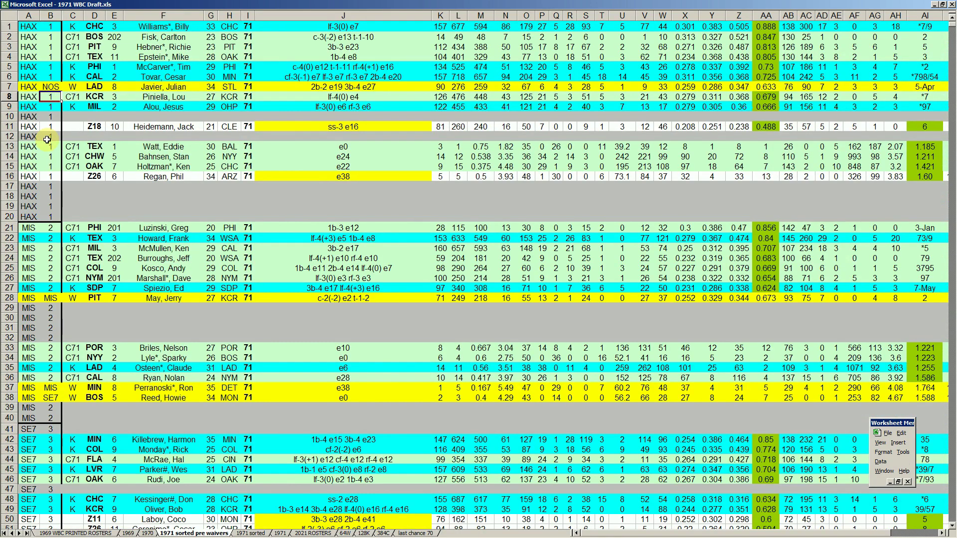
pyautogui.click(49, 175)
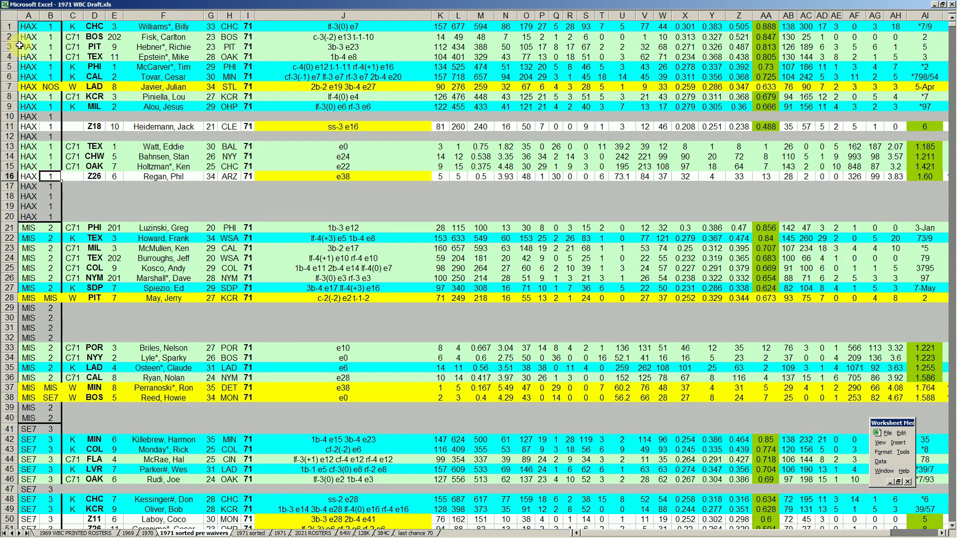
# Review the first HAX player in row 1, checking the code in column C, the player name and the year 71.
pyautogui.click(11, 27)
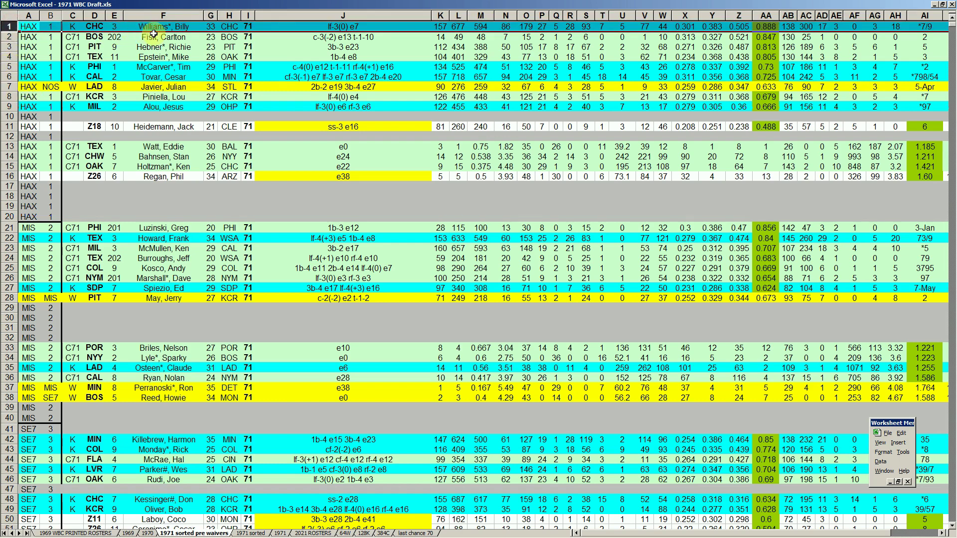
pyautogui.click(76, 16)
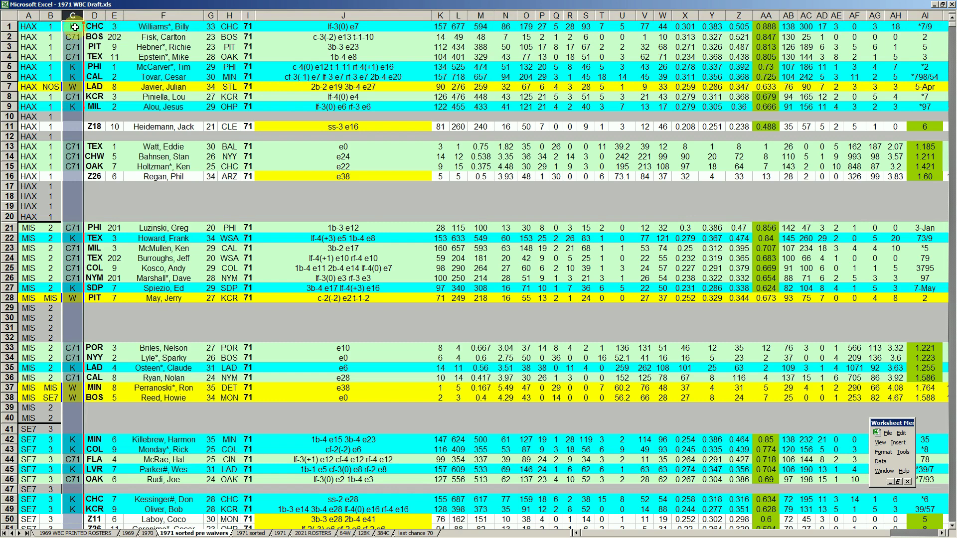
pyautogui.click(8, 28)
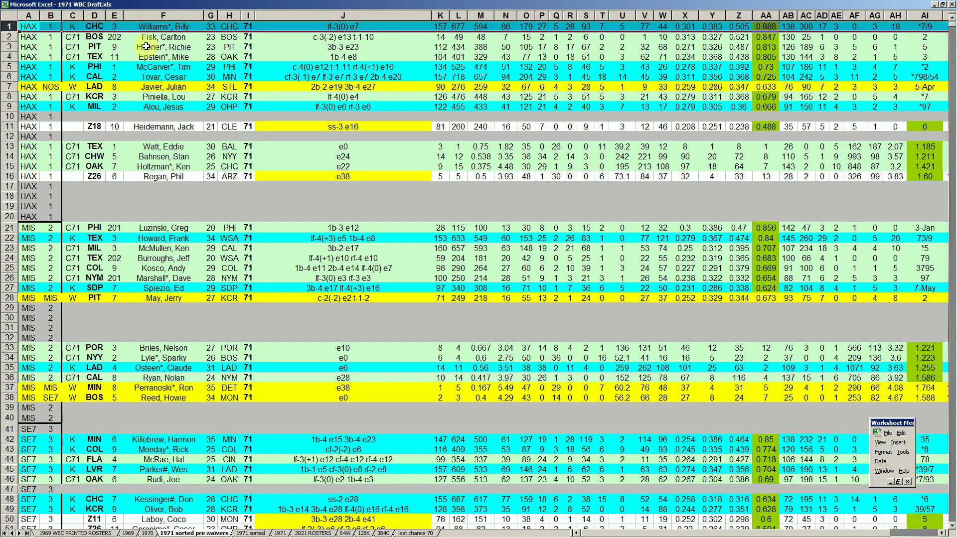
pyautogui.click(170, 26)
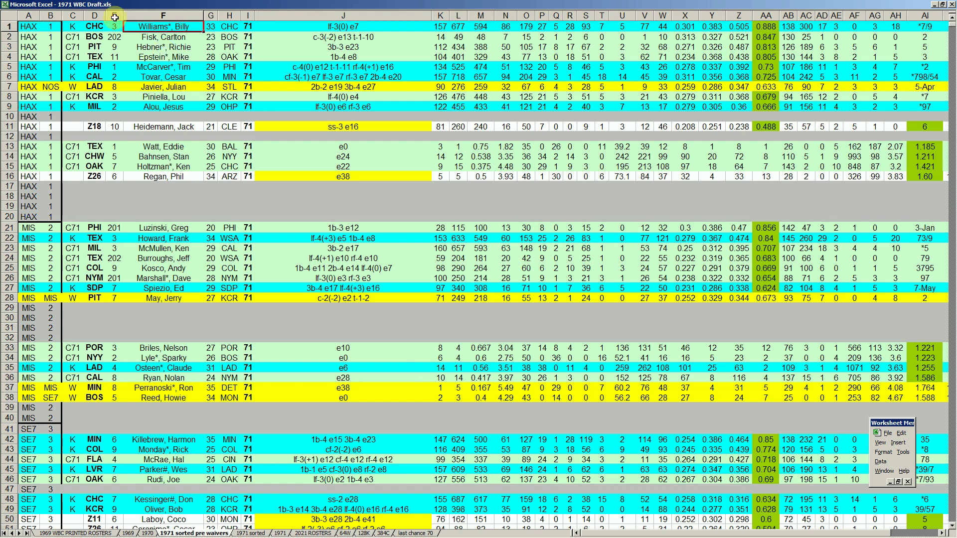
pyautogui.click(247, 25)
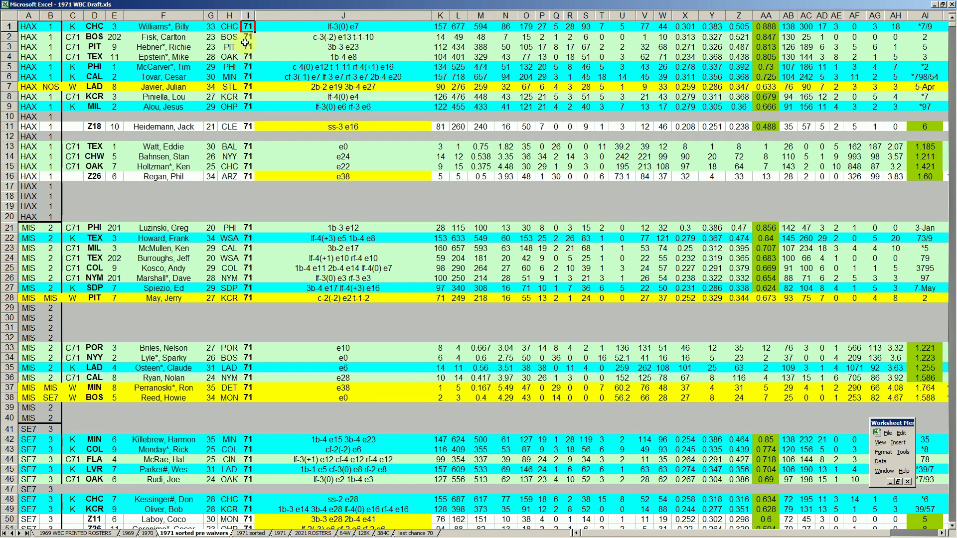
pyautogui.click(181, 28)
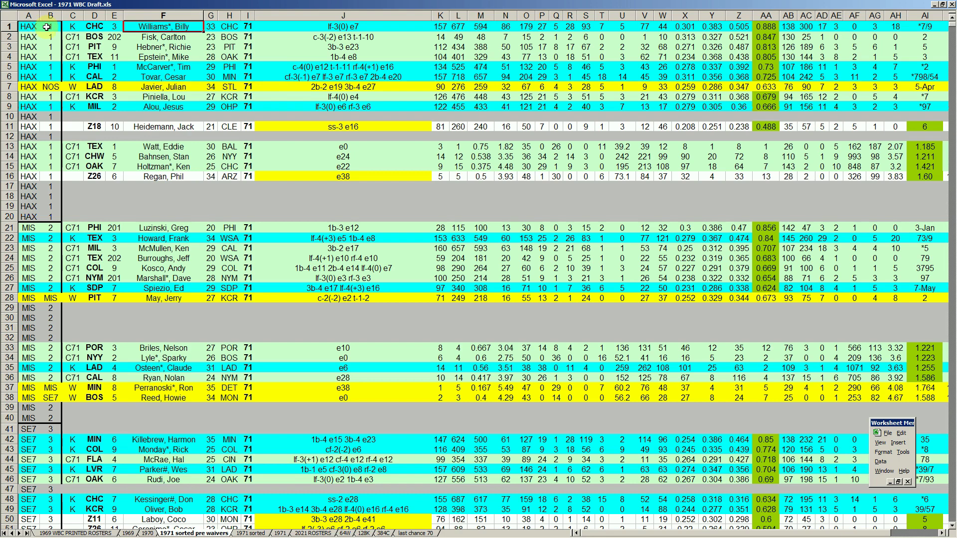
# Highlight the K-coded HAX players in rows 5 and 6 and check the team codes in column D.
pyautogui.click(10, 67)
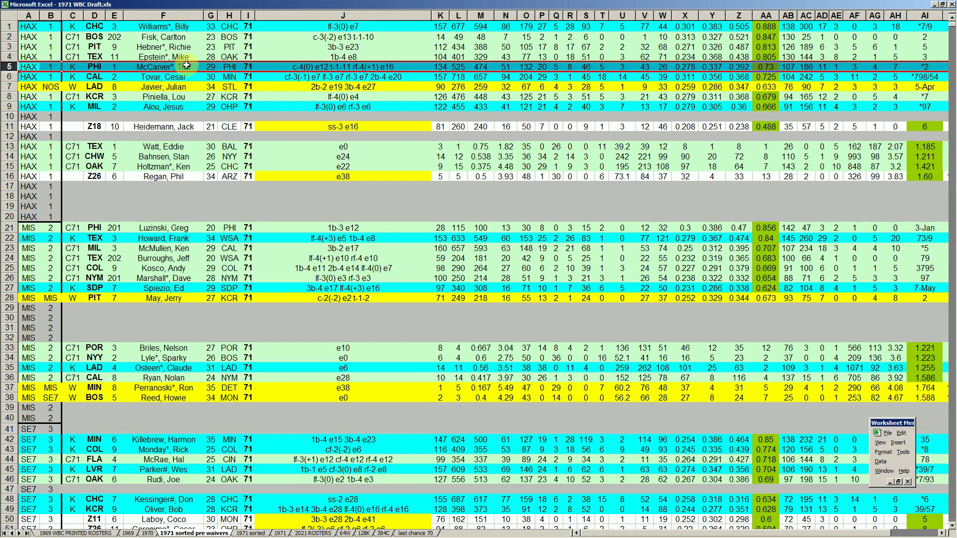
pyautogui.click(9, 77)
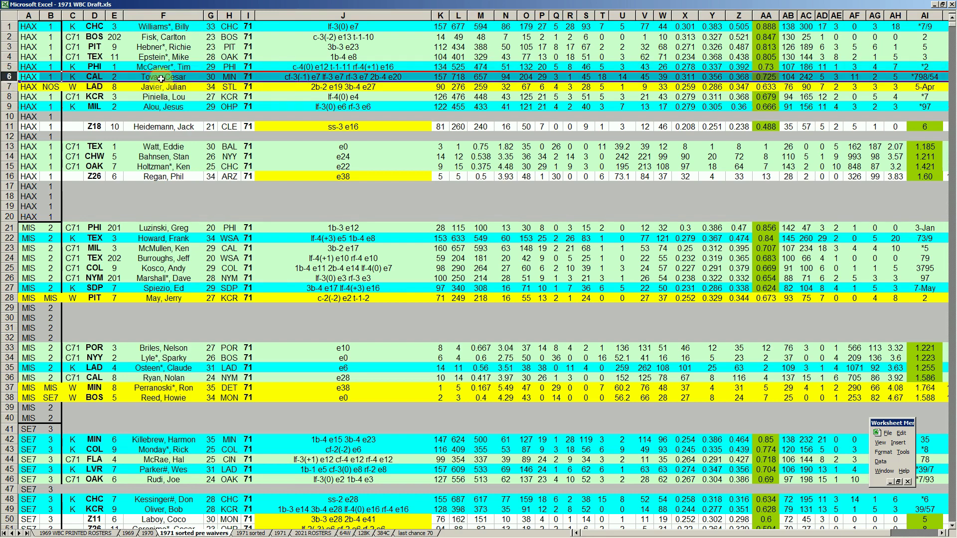
pyautogui.click(96, 26)
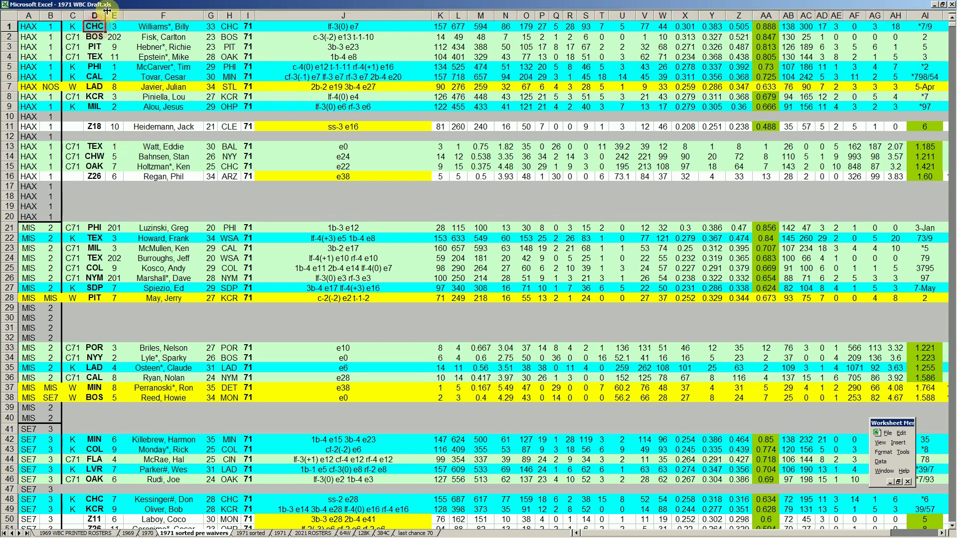
pyautogui.click(97, 78)
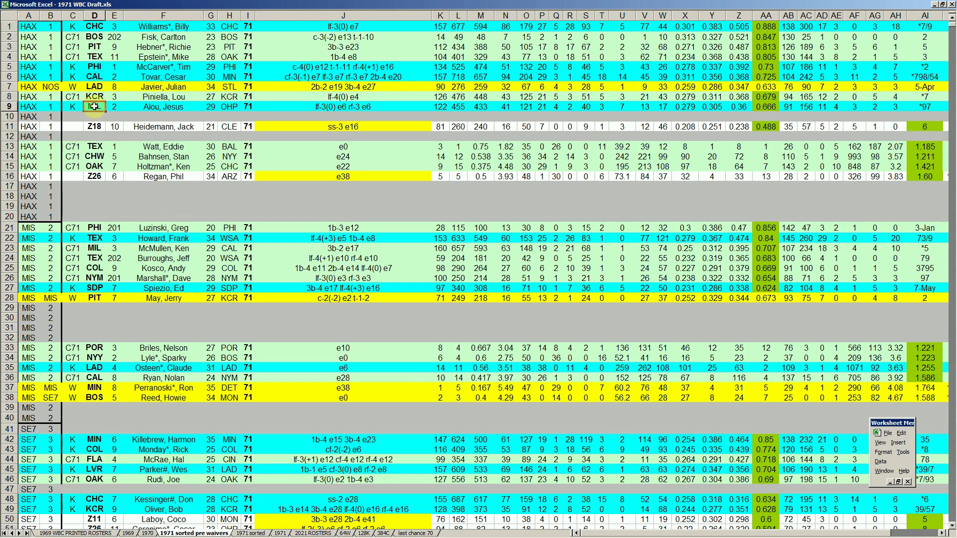
# Go through the K-coded players in the MIS block, selecting the names in rows 27 and 35.
pyautogui.scroll(-3, 123, 159)
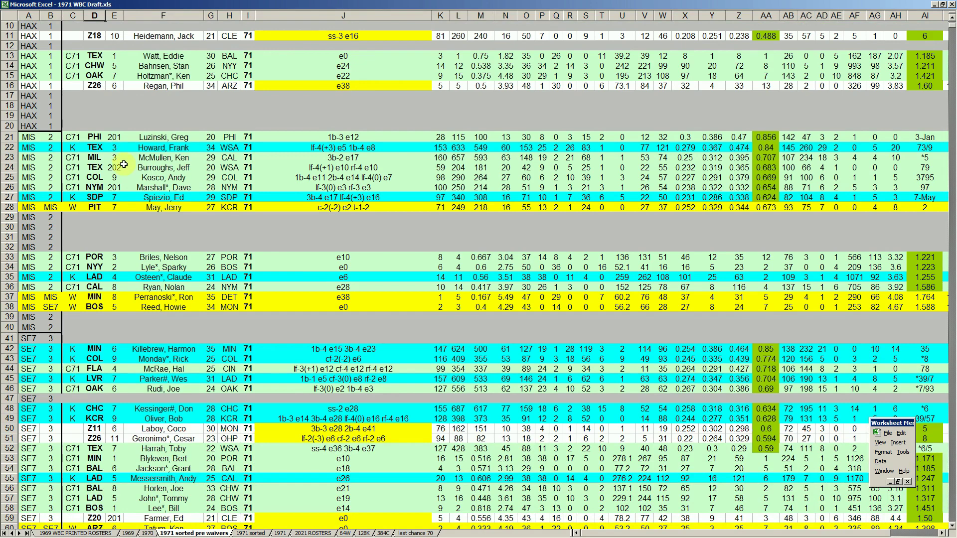
pyautogui.scroll(2, 123, 166)
pyautogui.click(171, 208)
pyautogui.click(165, 262)
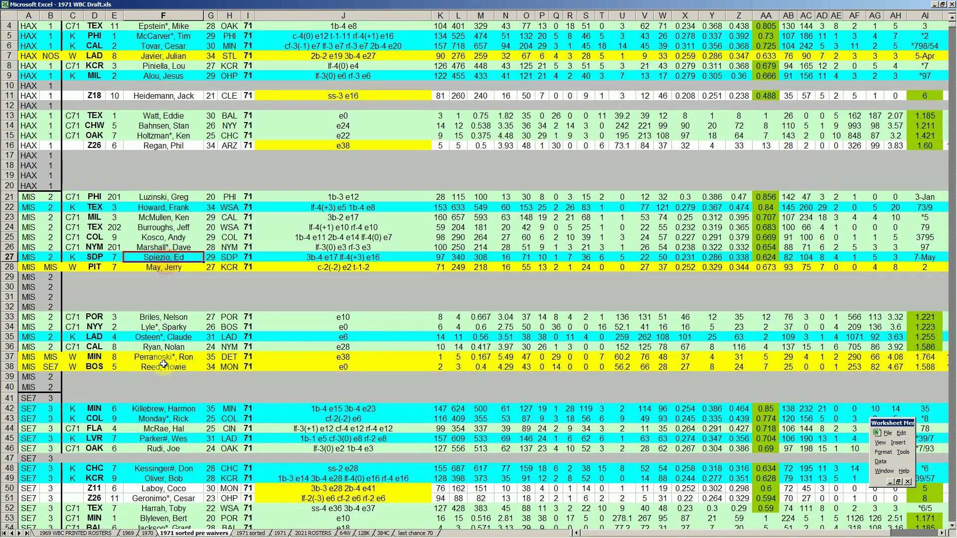
pyautogui.click(171, 336)
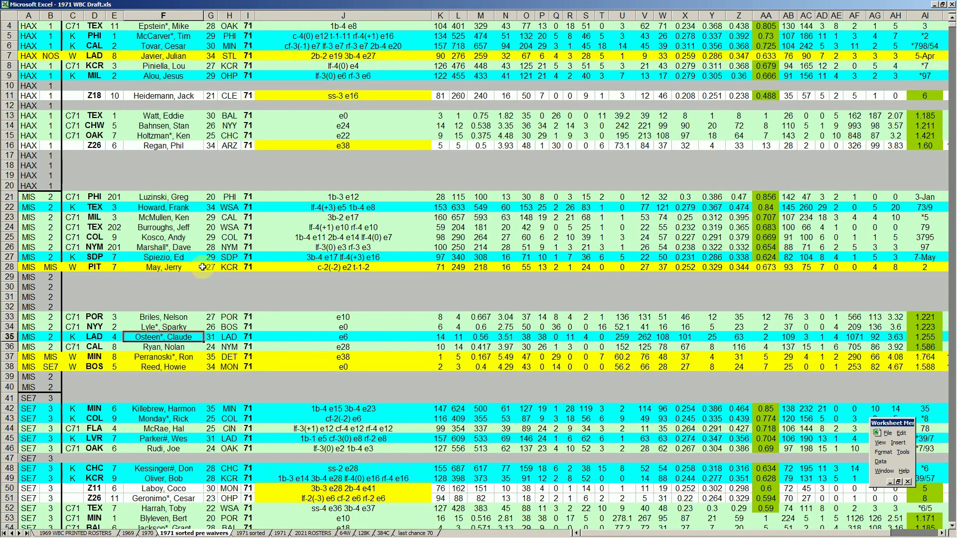
# Go through the K-coded players in the SE7 block by selecting their names from row 42 down to row 55.
pyautogui.scroll(-4, 164, 299)
pyautogui.click(162, 288)
pyautogui.click(166, 300)
pyautogui.click(168, 309)
pyautogui.click(177, 349)
pyautogui.click(186, 359)
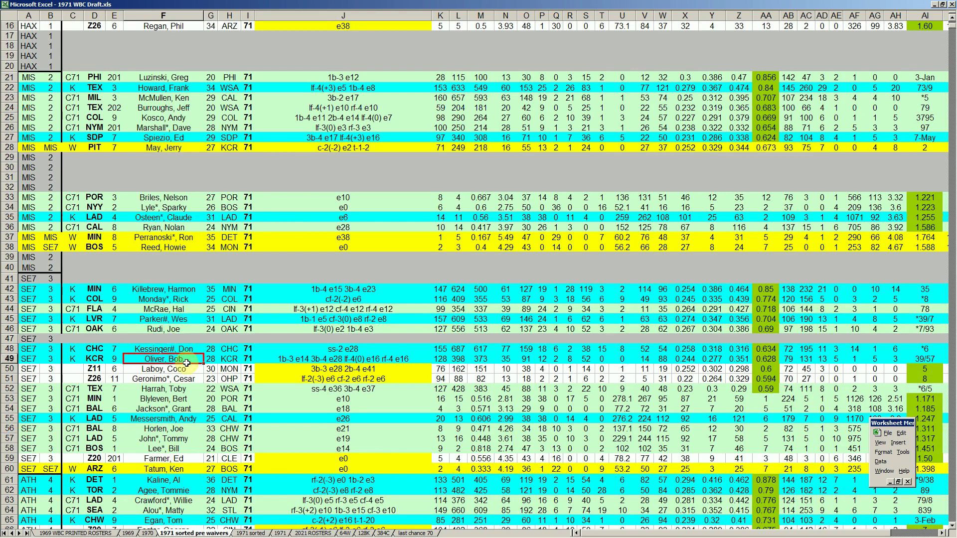
pyautogui.click(198, 419)
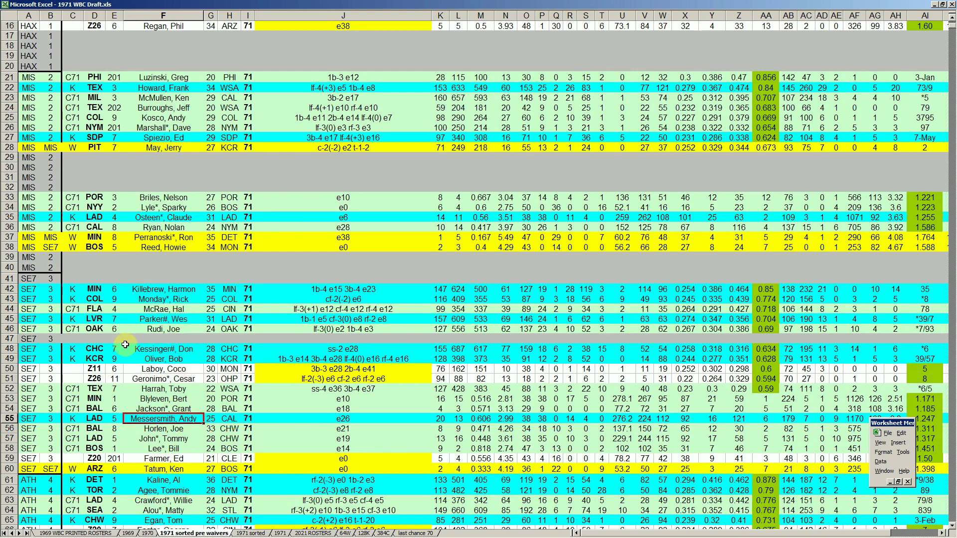
# Go through the K-coded players in the ATH block by selecting their names from row 61 down to row 77.
pyautogui.scroll(-5, 228, 368)
pyautogui.click(180, 329)
pyautogui.click(193, 342)
pyautogui.click(192, 369)
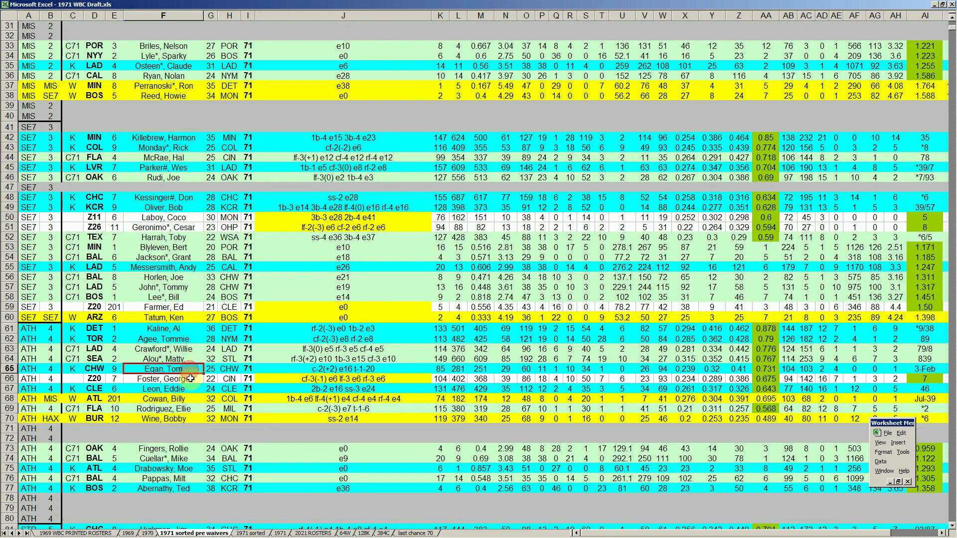
pyautogui.click(191, 388)
pyautogui.scroll(-4, 191, 384)
pyautogui.click(192, 347)
pyautogui.click(192, 367)
# Return to the HAX roster and go through its C71-coded players, selecting rows 2, 3, 4, 14 and 15.
pyautogui.scroll(2, 195, 368)
pyautogui.scroll(12, 196, 368)
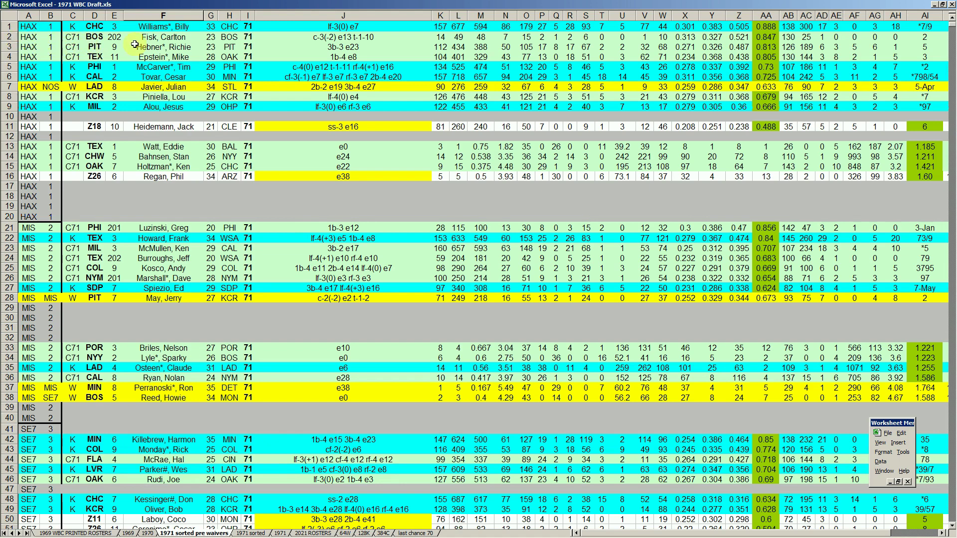
pyautogui.click(149, 37)
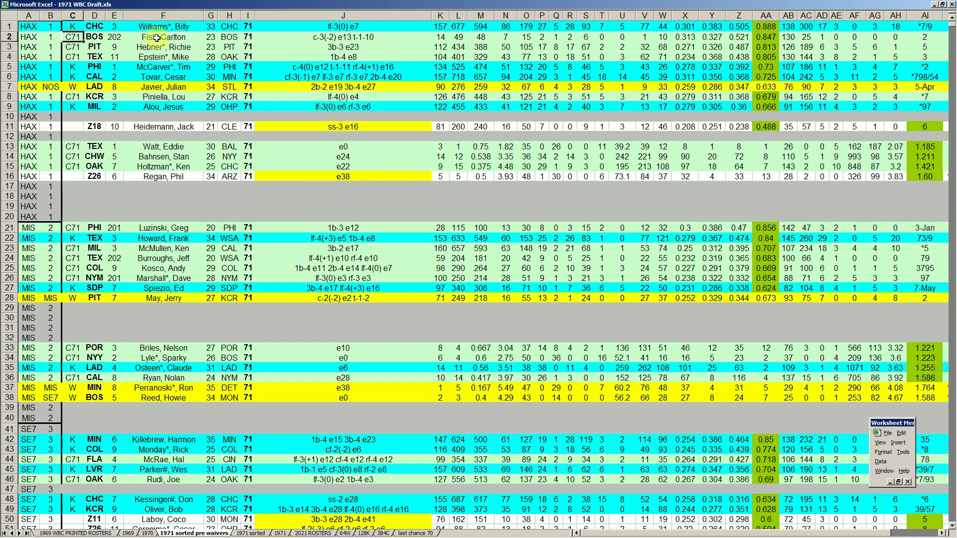
pyautogui.click(76, 38)
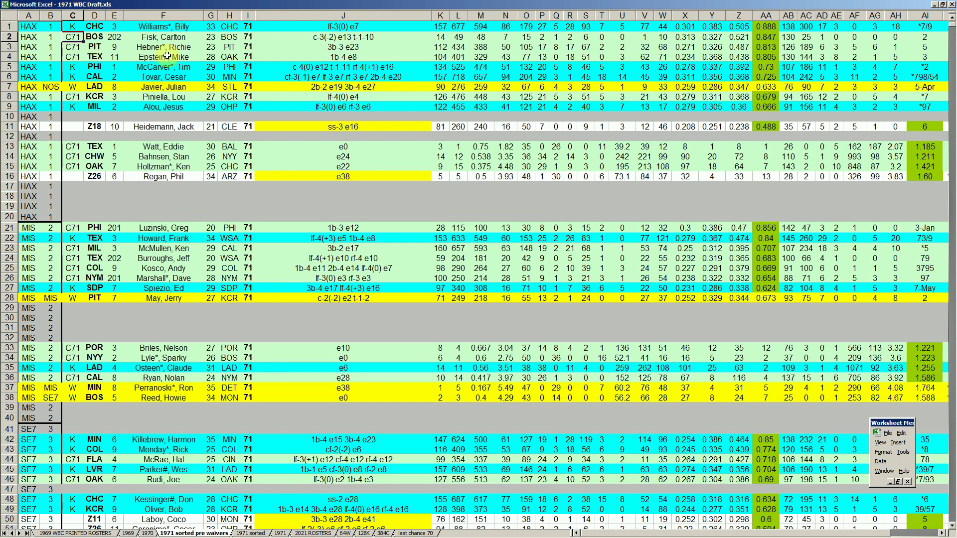
pyautogui.click(177, 37)
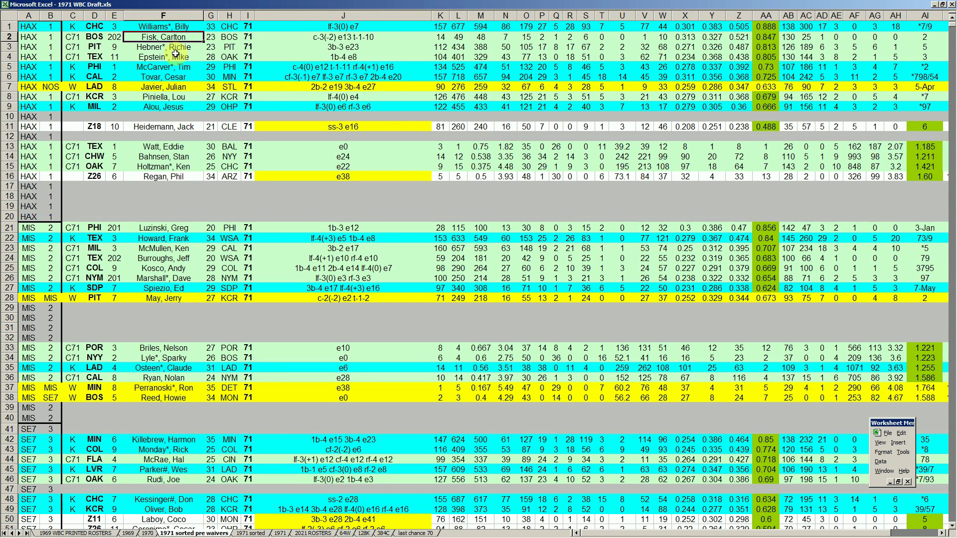
pyautogui.click(189, 47)
pyautogui.click(191, 58)
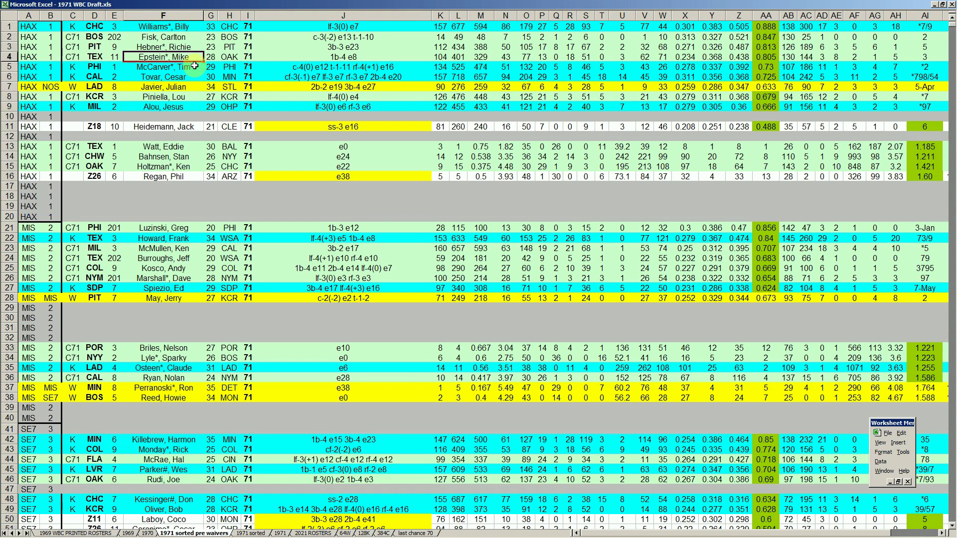
pyautogui.click(188, 156)
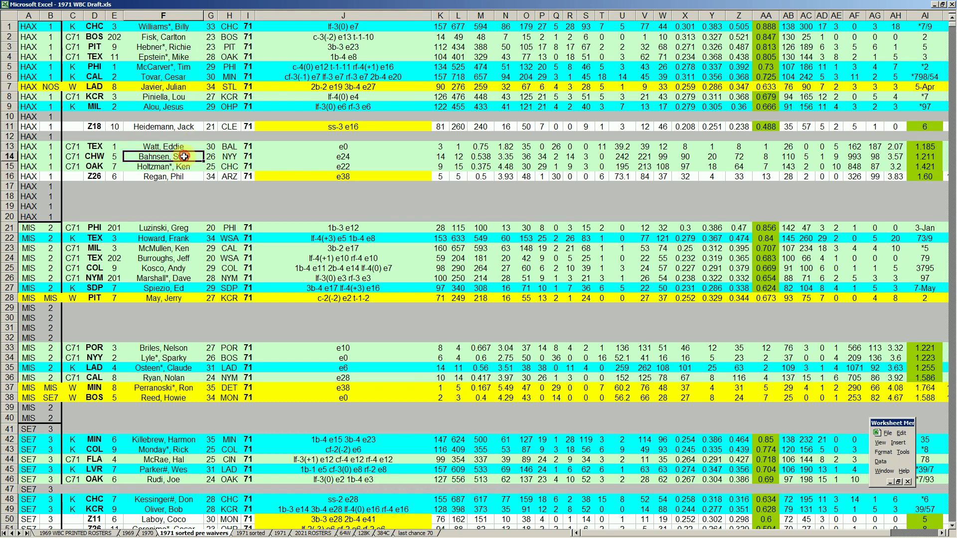
pyautogui.click(192, 168)
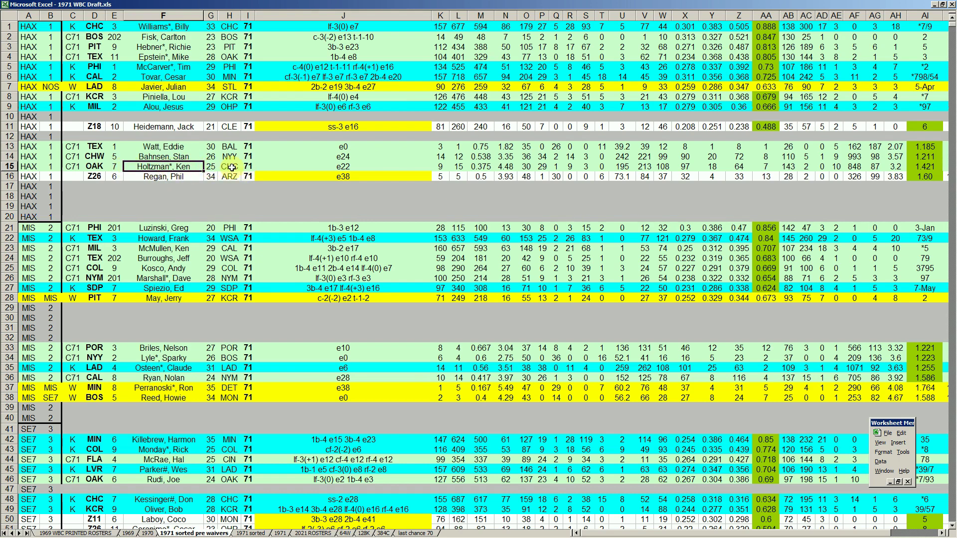
# Review MIS players in rows 21 to 27, checking the row 24 player's C71 code, team, fielding ratings, batting figures and age.
pyautogui.click(179, 226)
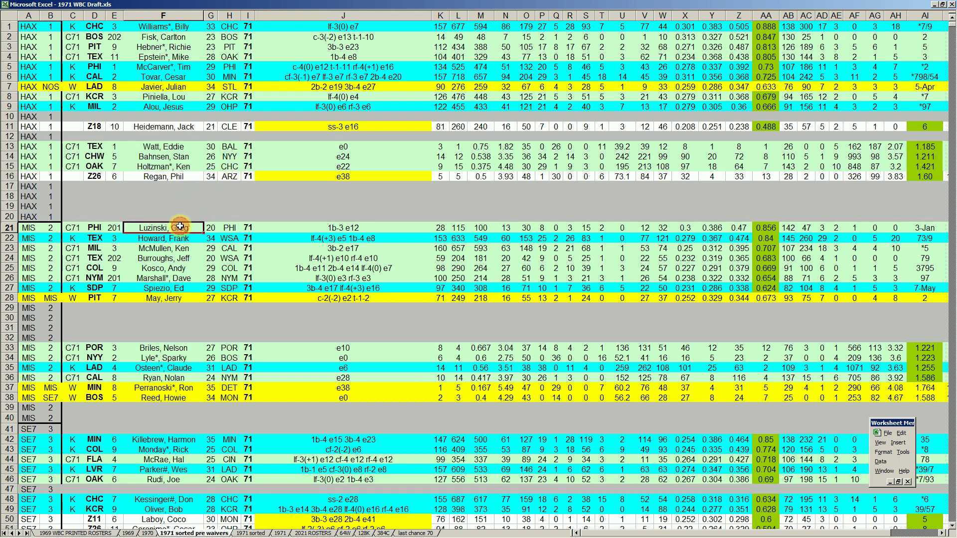
pyautogui.click(189, 258)
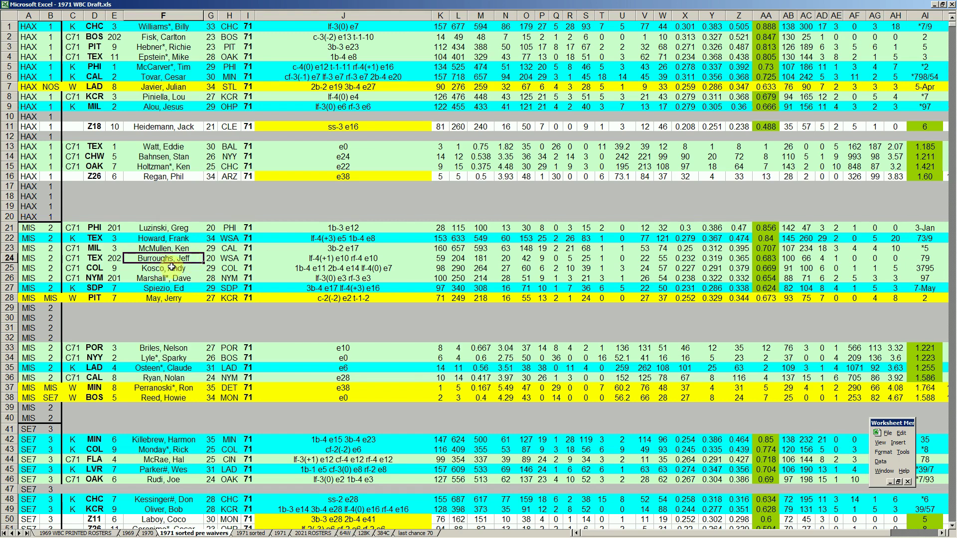
pyautogui.click(73, 258)
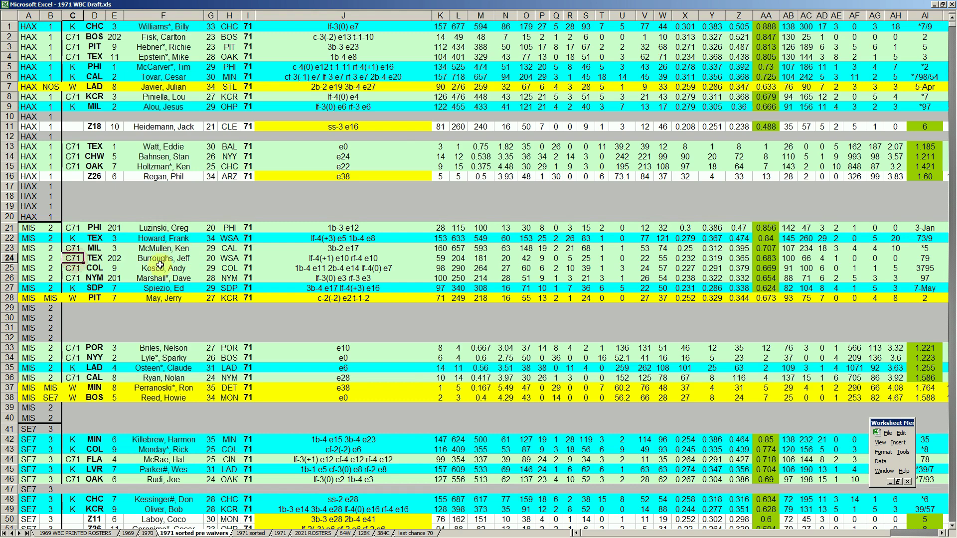
pyautogui.click(181, 262)
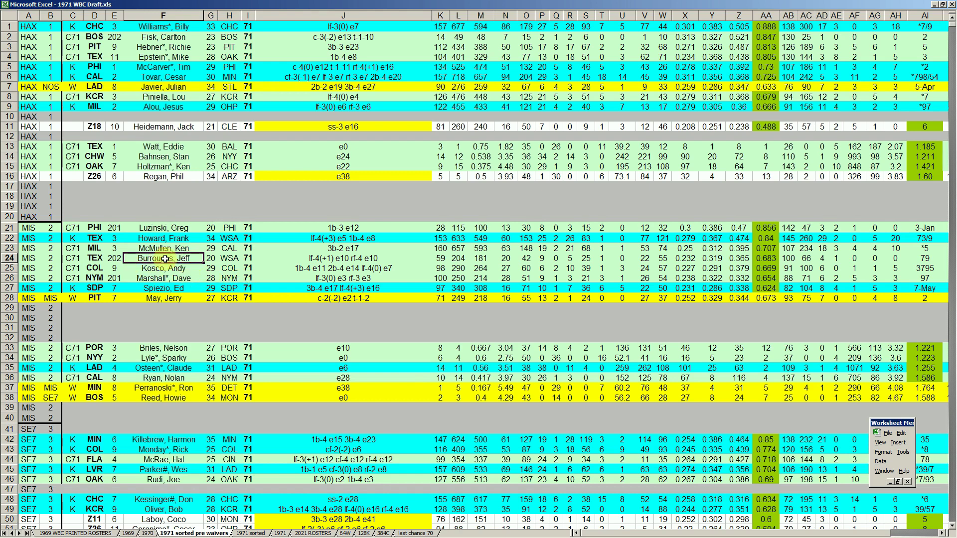
pyautogui.click(31, 258)
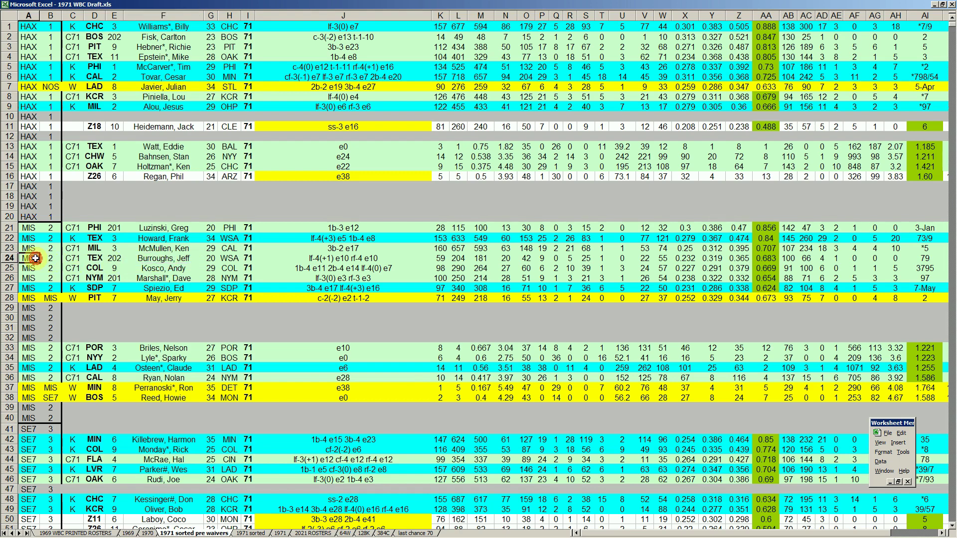
pyautogui.click(161, 260)
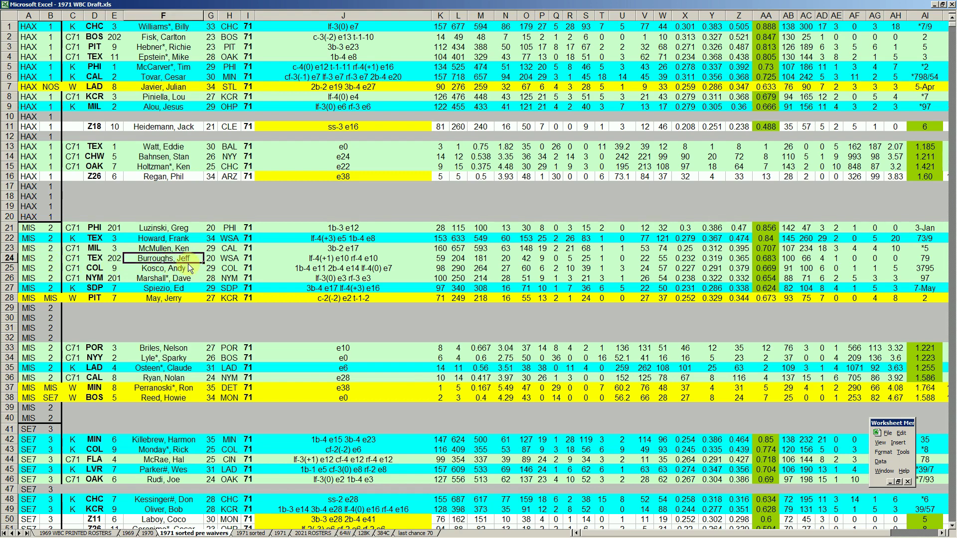
pyautogui.click(329, 260)
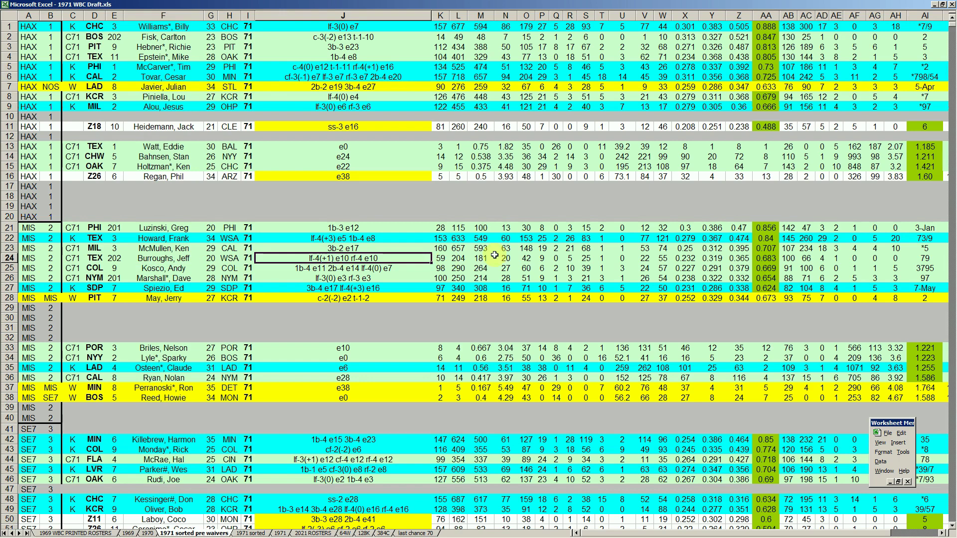
pyautogui.click(685, 259)
pyautogui.click(772, 261)
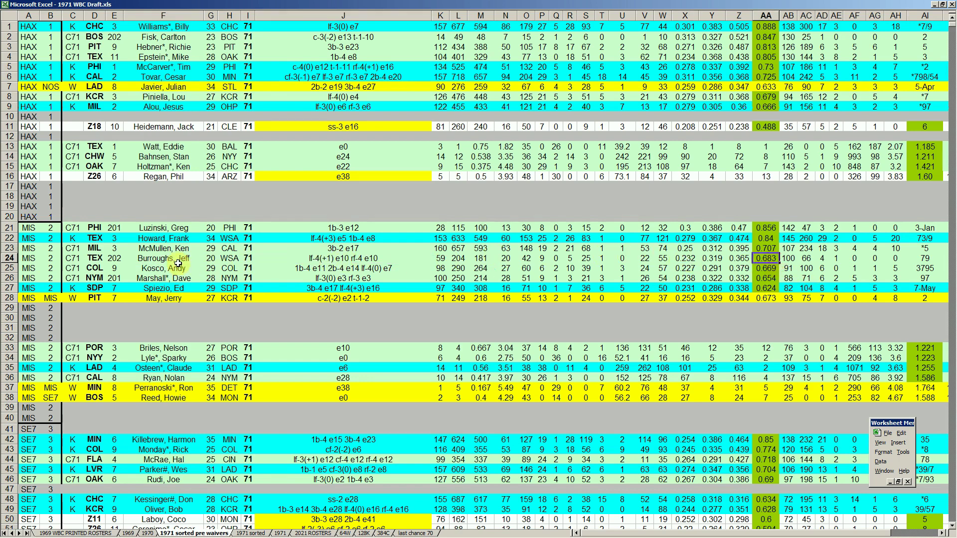
pyautogui.click(211, 258)
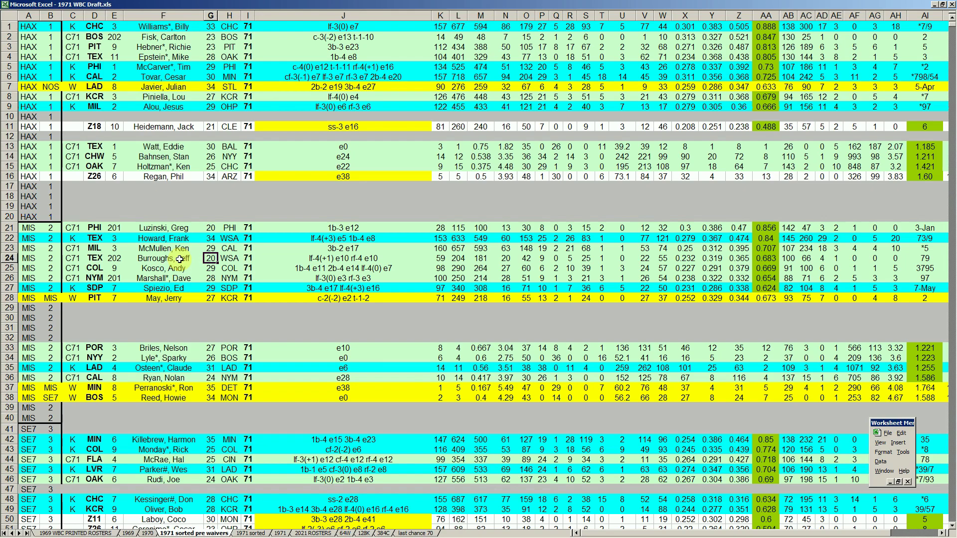
pyautogui.click(167, 288)
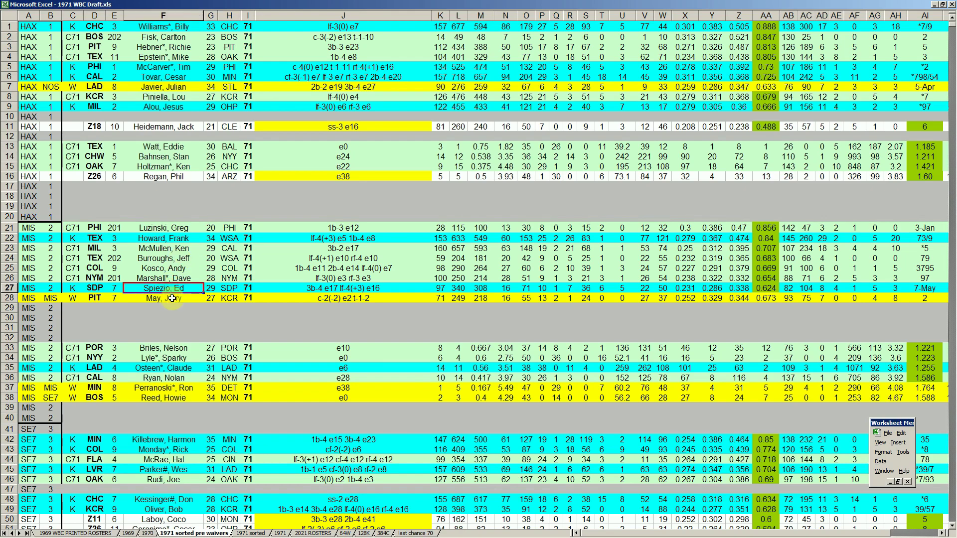
pyautogui.click(183, 268)
# Go down past the unassigned K-coded players to examine the W-coded pool in rows 401 to 430.
pyautogui.press('pagedown')
pyautogui.press('pagedown')
pyautogui.press('pagedown')
pyautogui.press('pagedown')
pyautogui.press('pagedown')
pyautogui.press('pagedown')
pyautogui.press('pagedown')
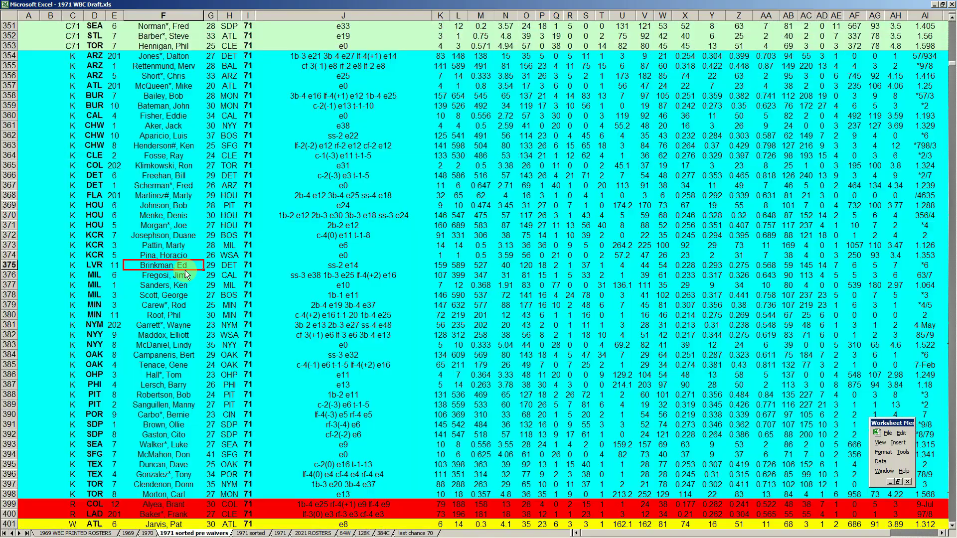
pyautogui.scroll(-17, 185, 275)
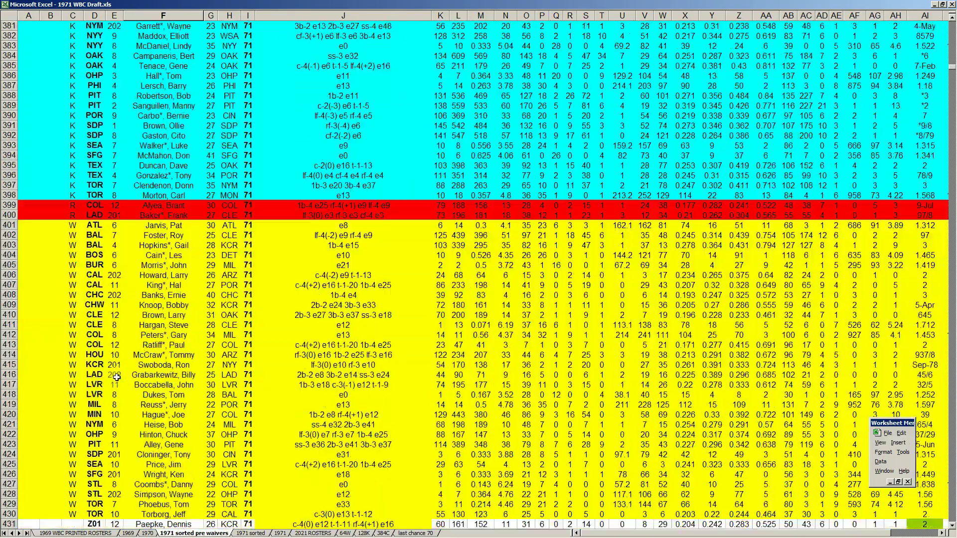
# Compare the unassigned K-coded players in rows 354 to 398 with the W-coded pool and the Z-coded players below it.
pyautogui.scroll(16, 116, 319)
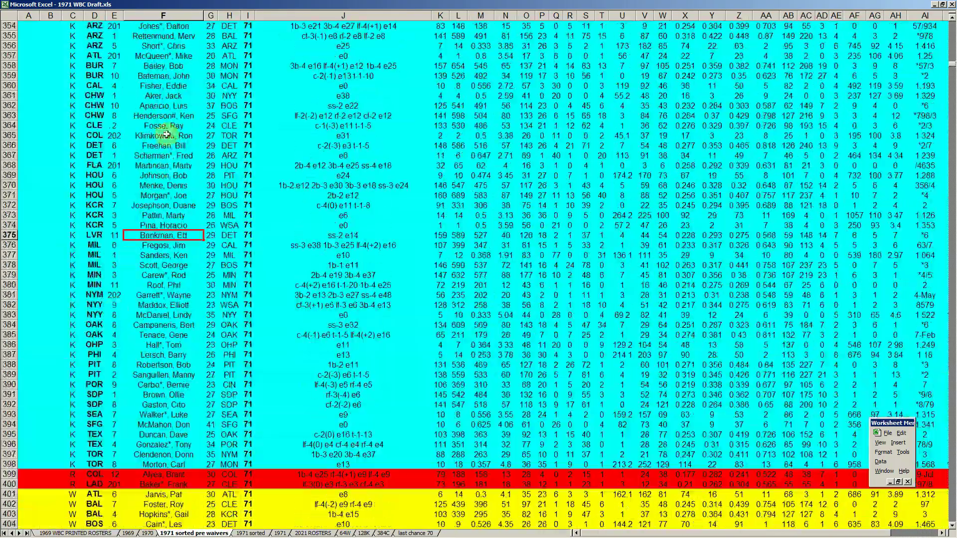
pyautogui.scroll(3, 149, 132)
pyautogui.click(157, 279)
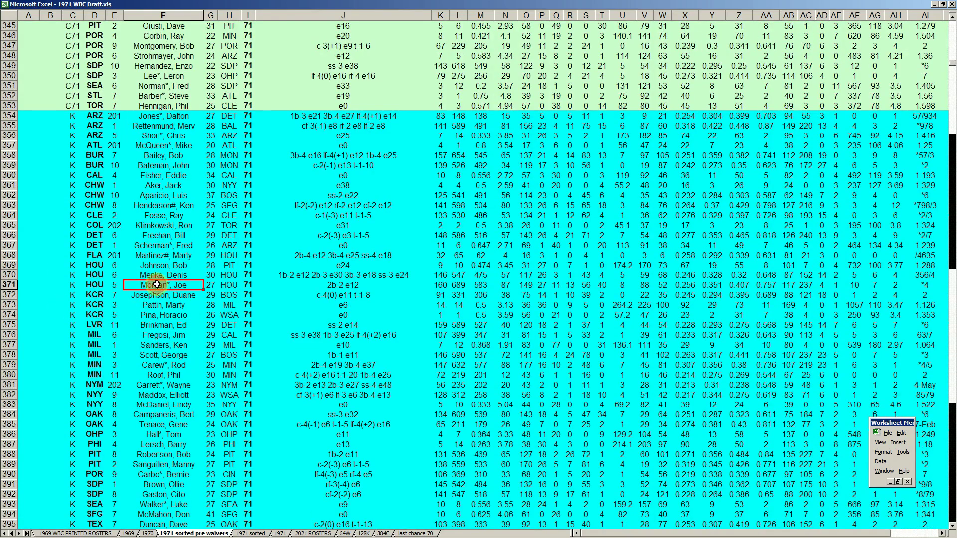
pyautogui.scroll(-3, 161, 298)
pyautogui.scroll(-19, 161, 298)
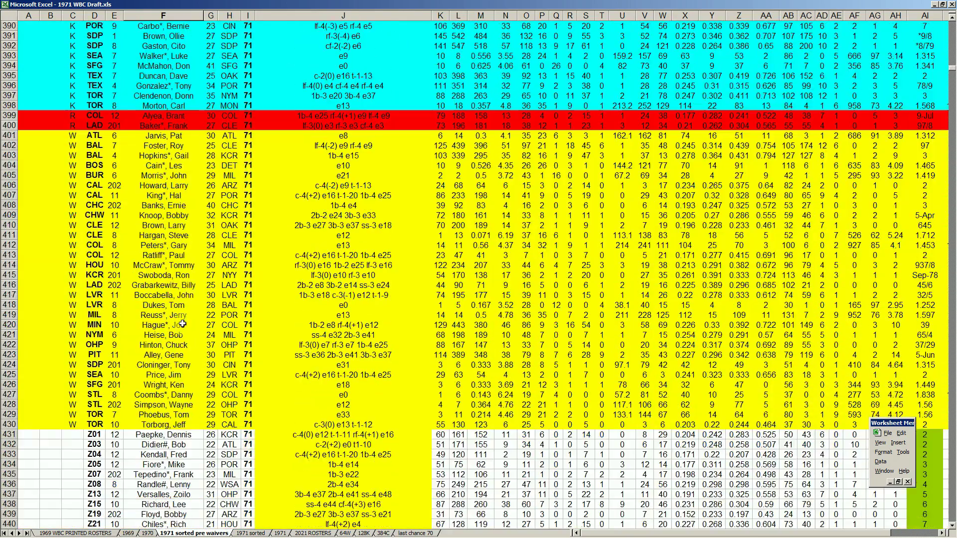
pyautogui.scroll(-6, 183, 335)
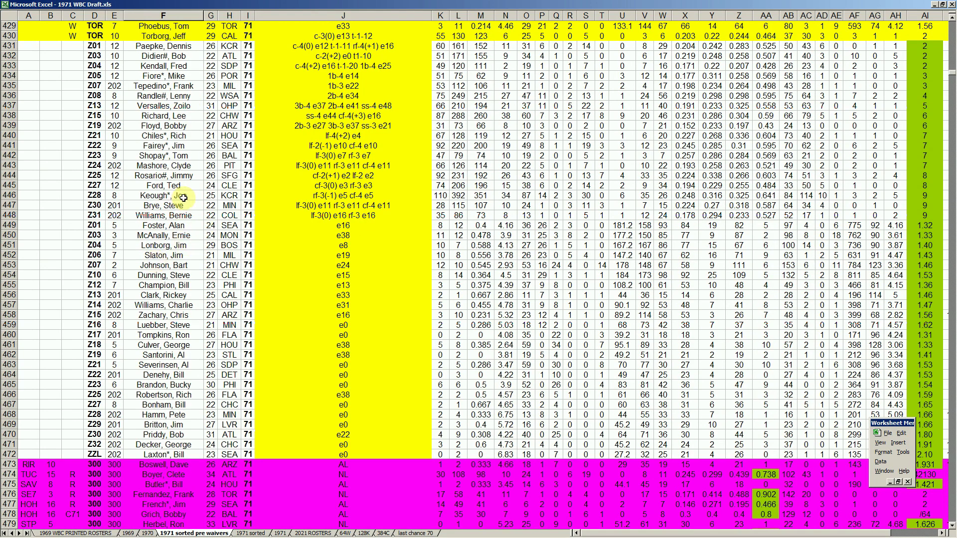
pyautogui.scroll(4, 183, 198)
pyautogui.click(193, 86)
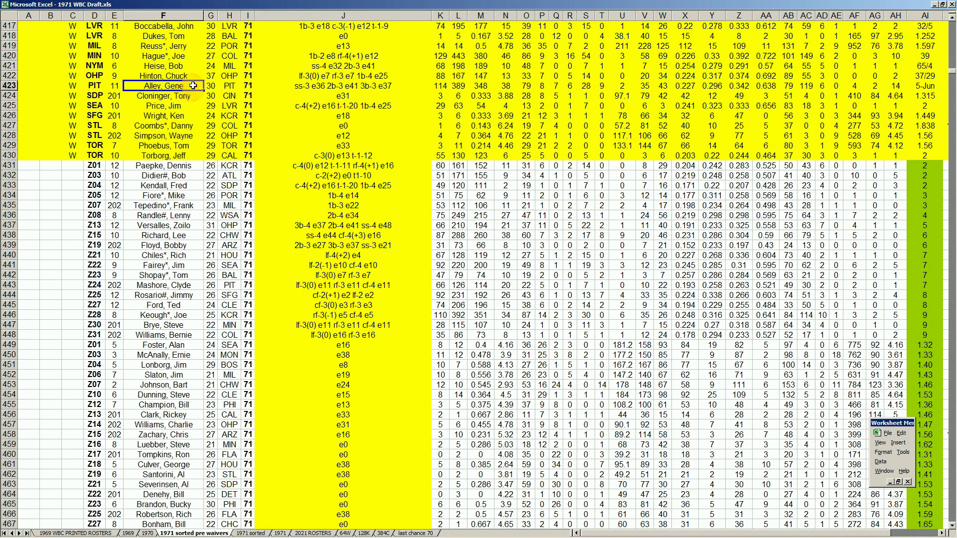
# Return to the HAX roster and go through its C71-coded players in rows 8, 13, 14 and 15.
pyautogui.press('pageup')
pyautogui.press('pageup')
pyautogui.press('pageup')
pyautogui.press('pageup')
pyautogui.press('pageup')
pyautogui.press('pageup')
pyautogui.press('pageup')
pyautogui.press('pageup')
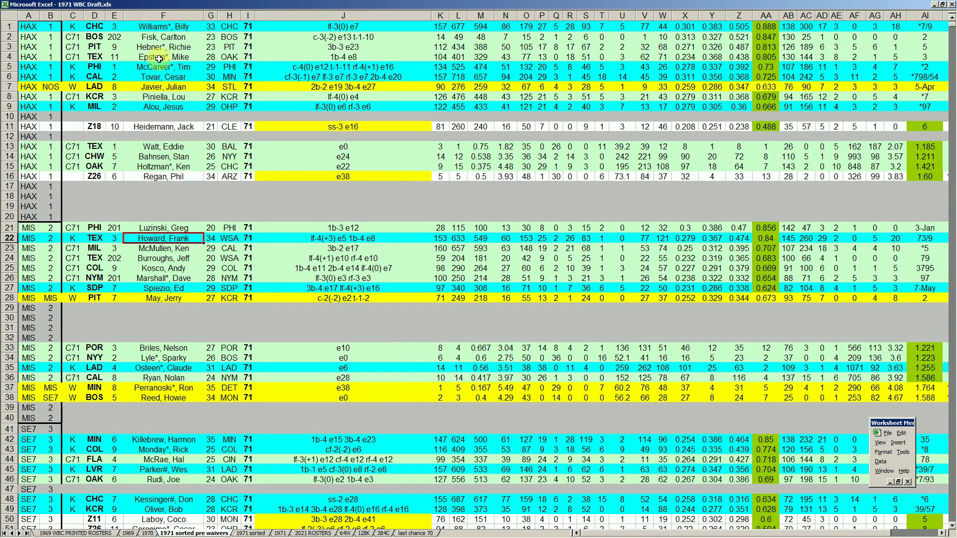
pyautogui.click(171, 94)
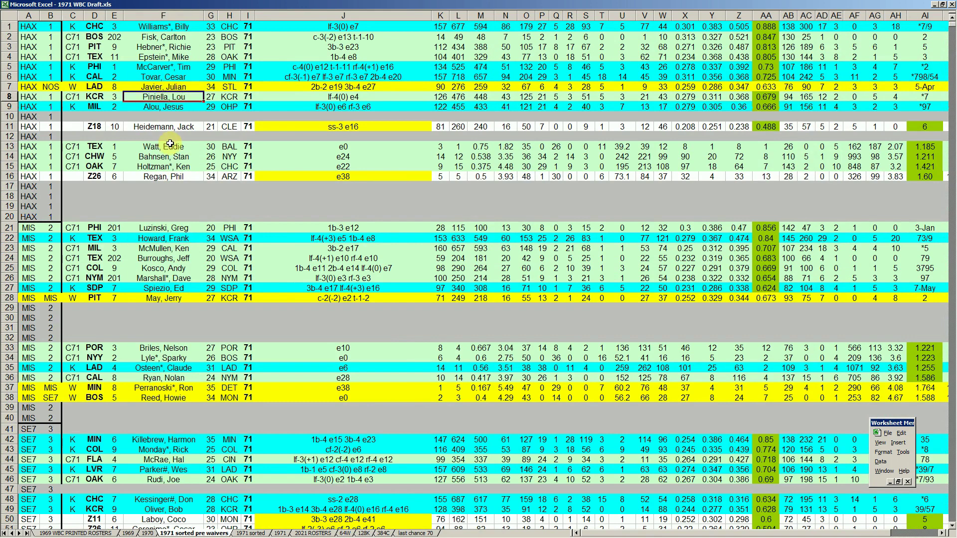
pyautogui.click(170, 145)
pyautogui.click(175, 158)
pyautogui.click(180, 164)
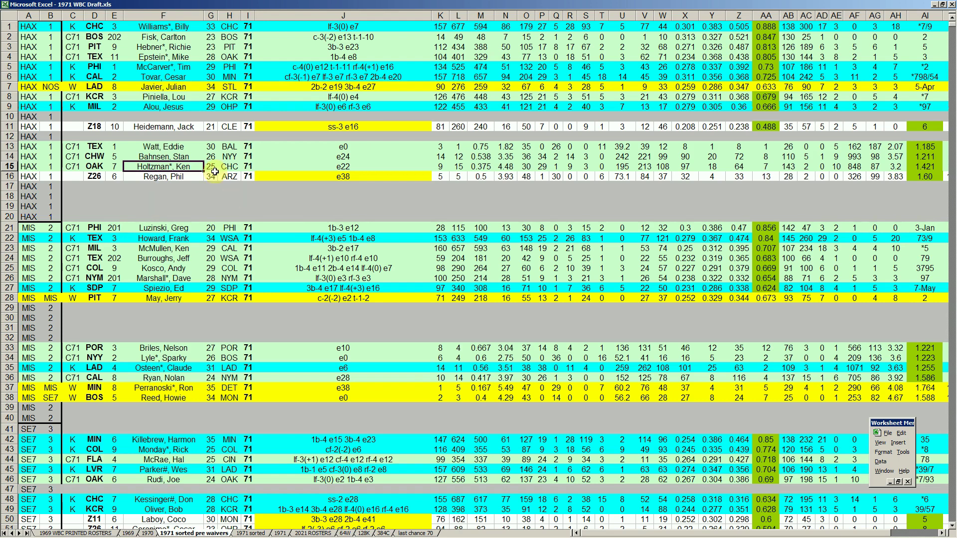
# Check the row 15 HAX pitcher's figures in columns L and N, ending back on the player's name.
pyautogui.click(456, 167)
pyautogui.click(505, 168)
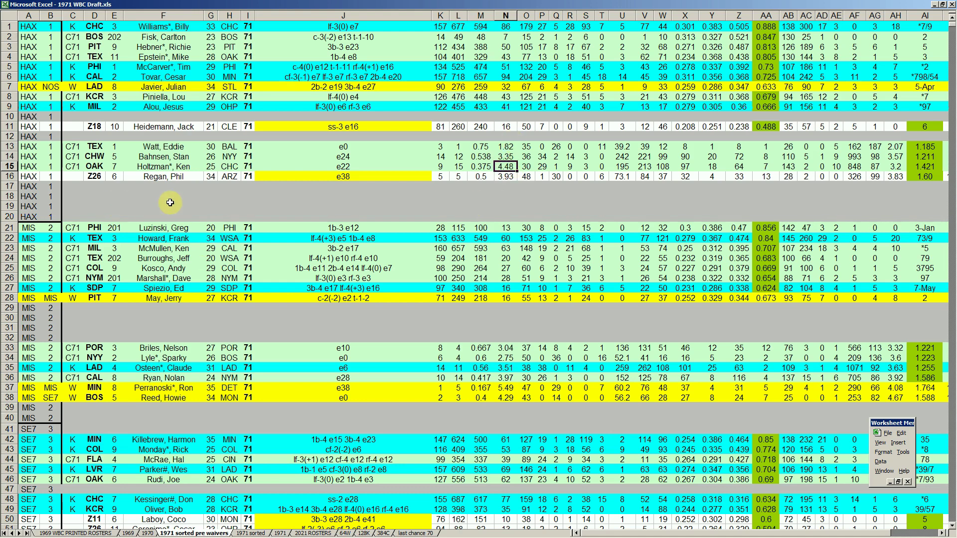
pyautogui.click(181, 168)
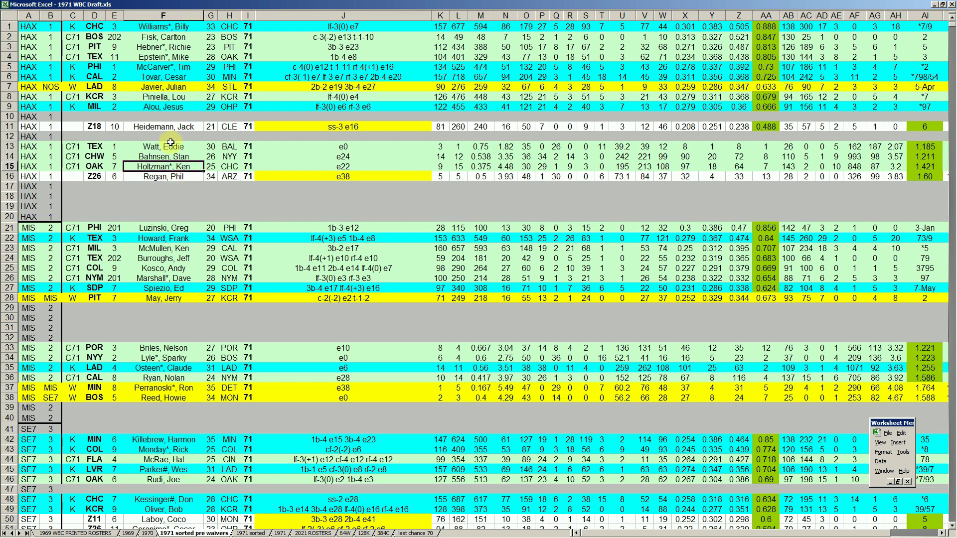
# Compare HAX players with different codes by selecting entire rows 7, 5, 2 and 11.
pyautogui.click(12, 87)
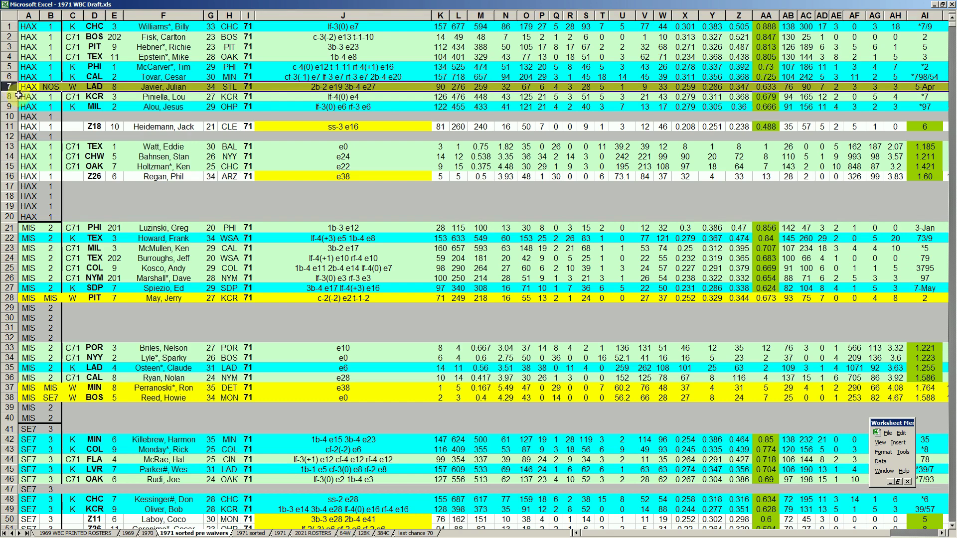
pyautogui.click(12, 67)
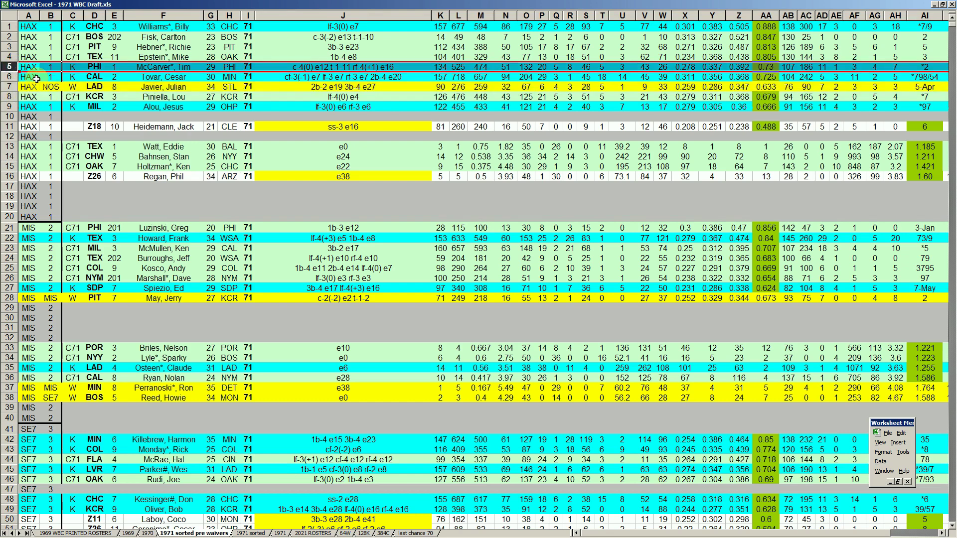
pyautogui.click(10, 37)
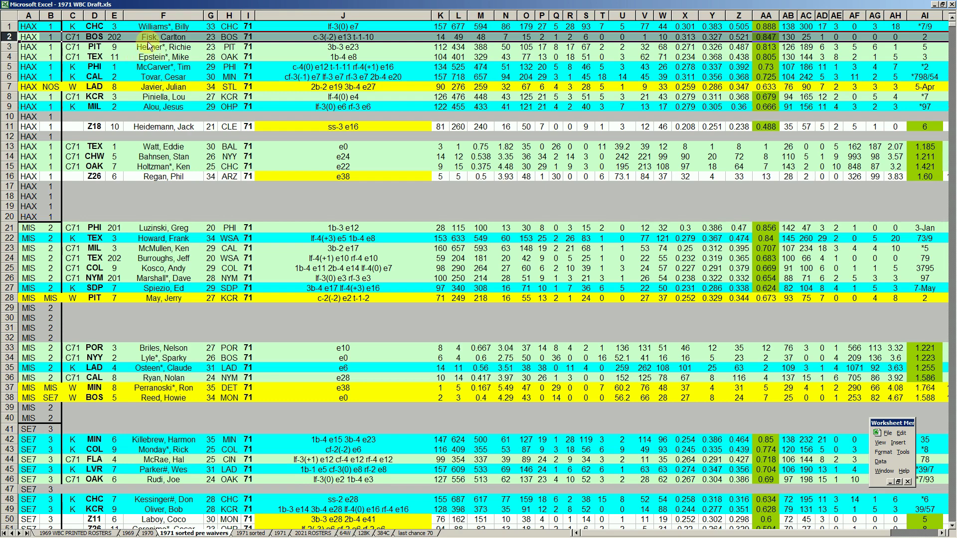
pyautogui.click(9, 127)
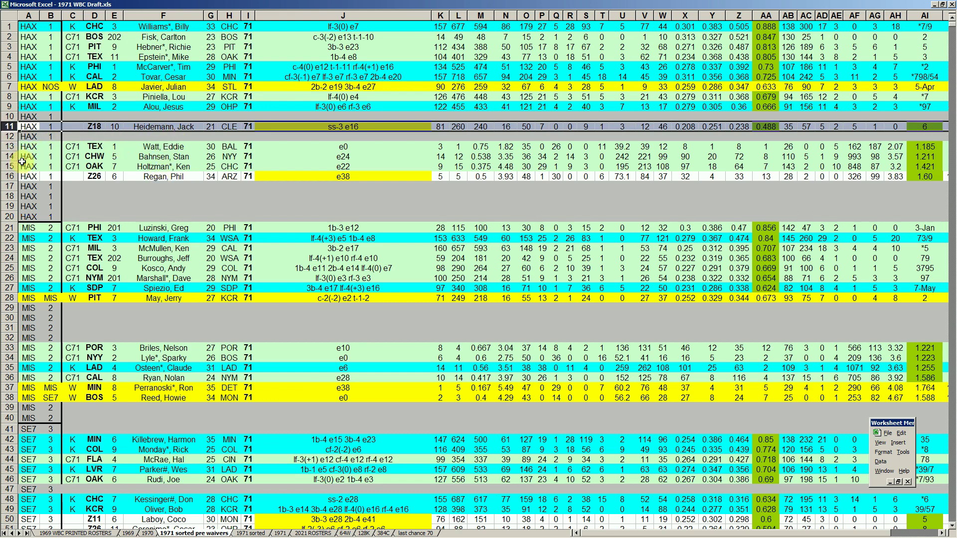
# Examine the player codes in column C, comparing row 2's C71 code with row 11's code cell.
pyautogui.click(75, 126)
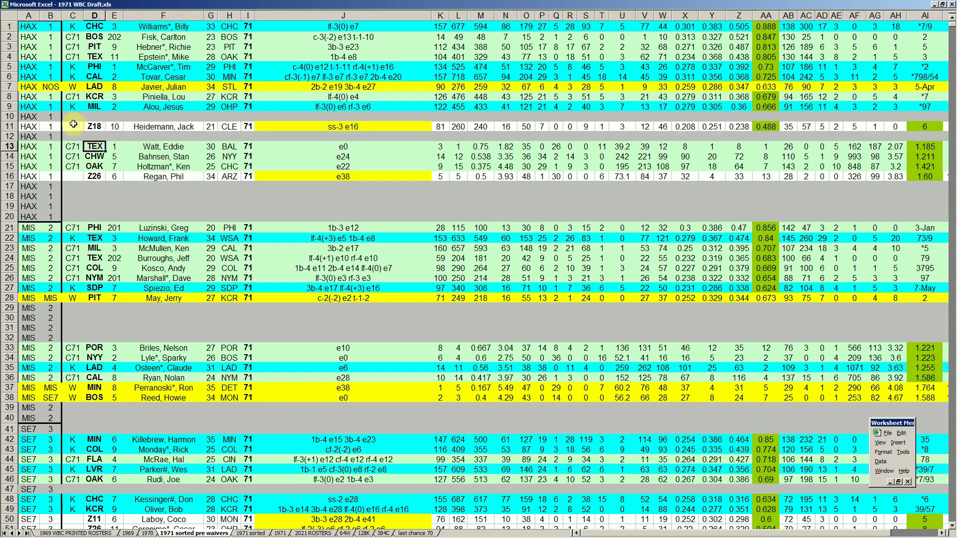
pyautogui.click(73, 15)
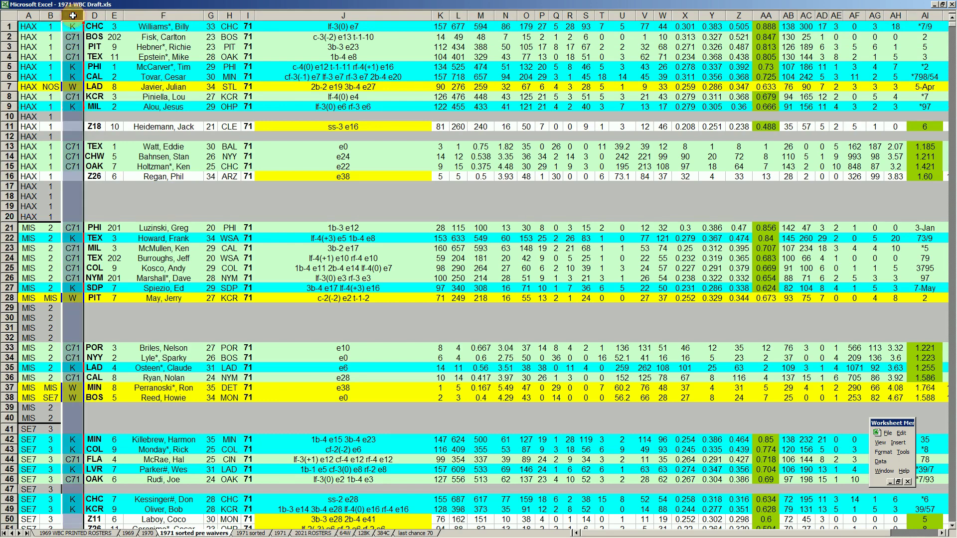
pyautogui.click(73, 37)
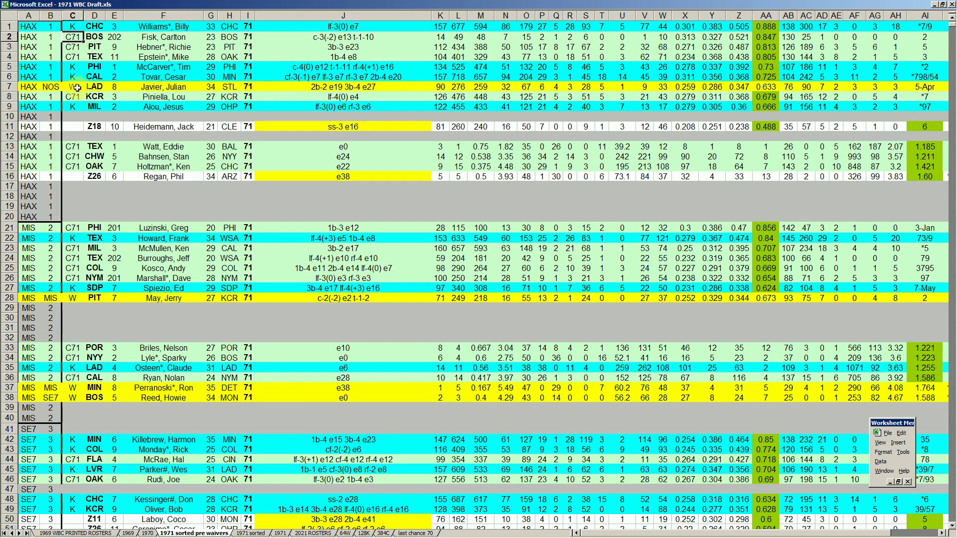
pyautogui.click(75, 127)
# Check the Z18 player's name and fielding rating in row 11, plus the Z26 player in row 16.
pyautogui.click(154, 127)
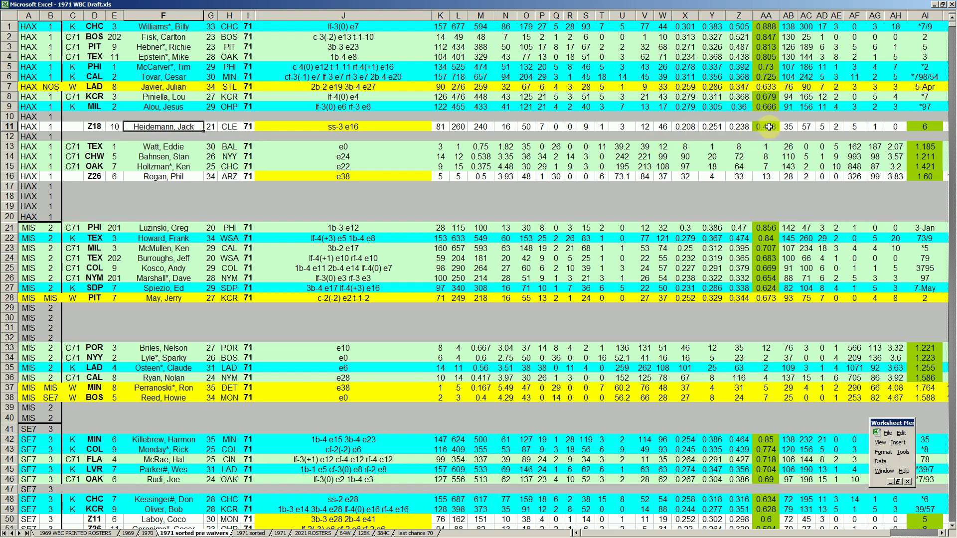
pyautogui.click(367, 128)
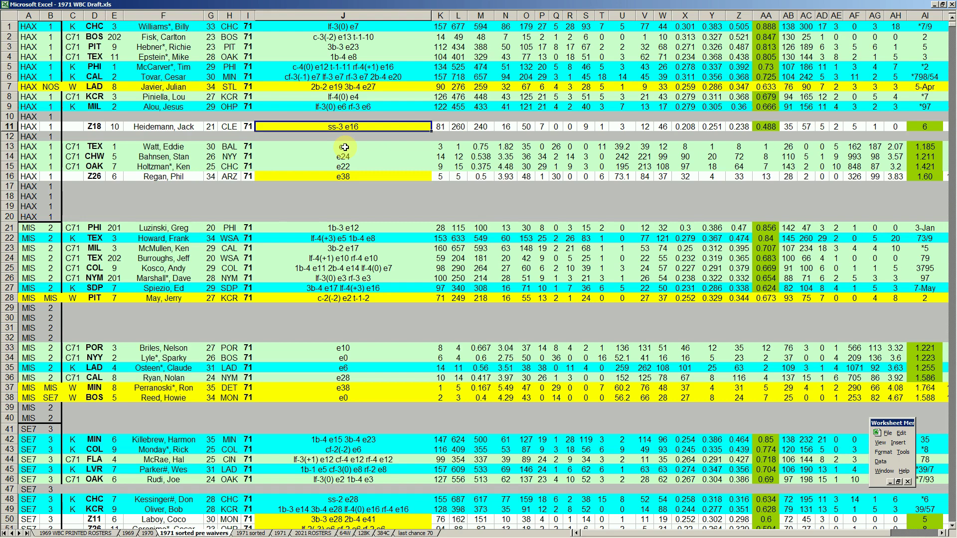
pyautogui.click(142, 127)
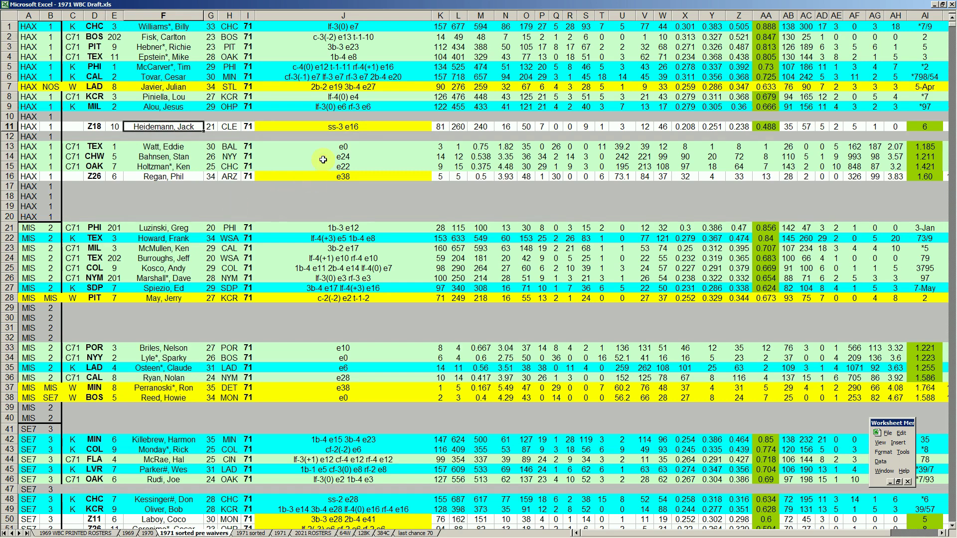
pyautogui.click(342, 127)
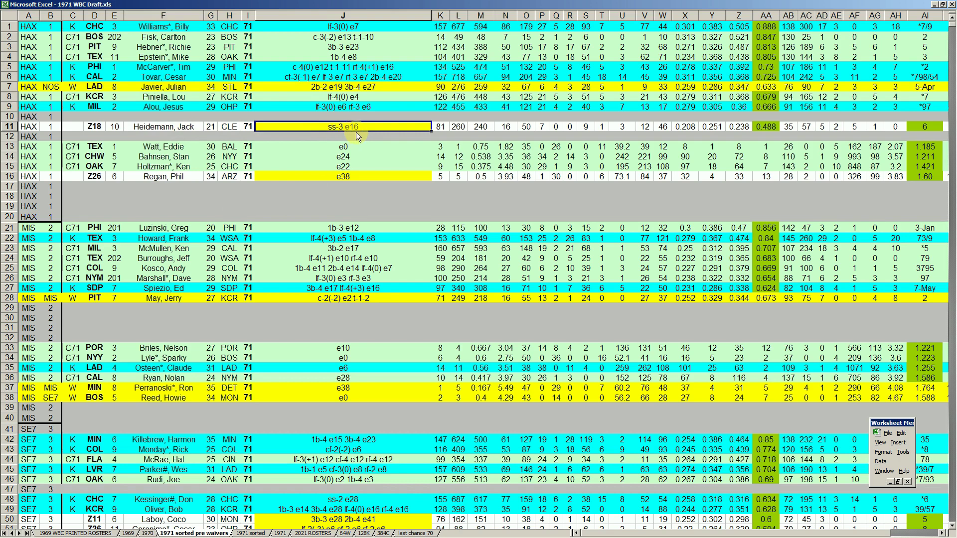
pyautogui.click(178, 176)
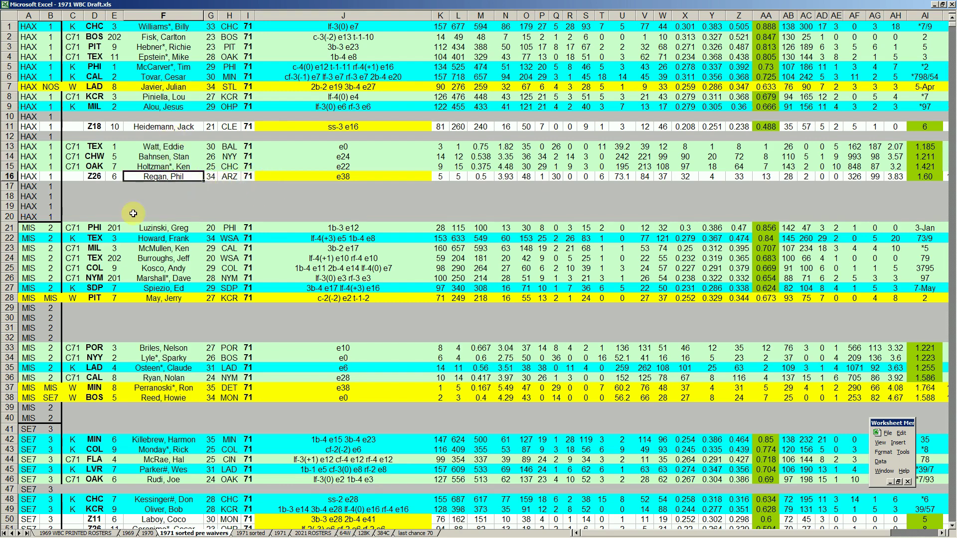
# Review filled and empty HAX slots by selecting rows 6, 3, 11, 10 and 17, plus the MIS player in row 26.
pyautogui.click(9, 87)
pyautogui.press('Up')
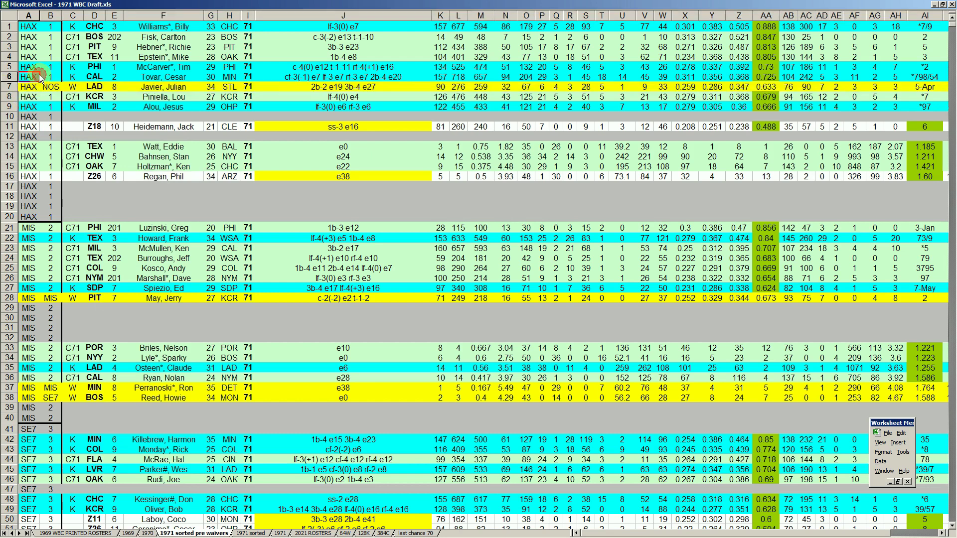
pyautogui.click(49, 51)
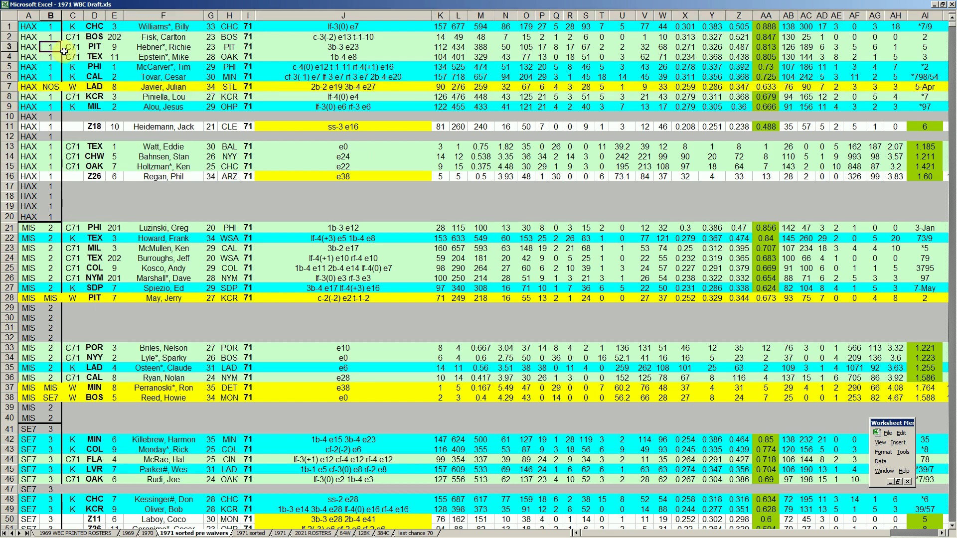
pyautogui.click(8, 126)
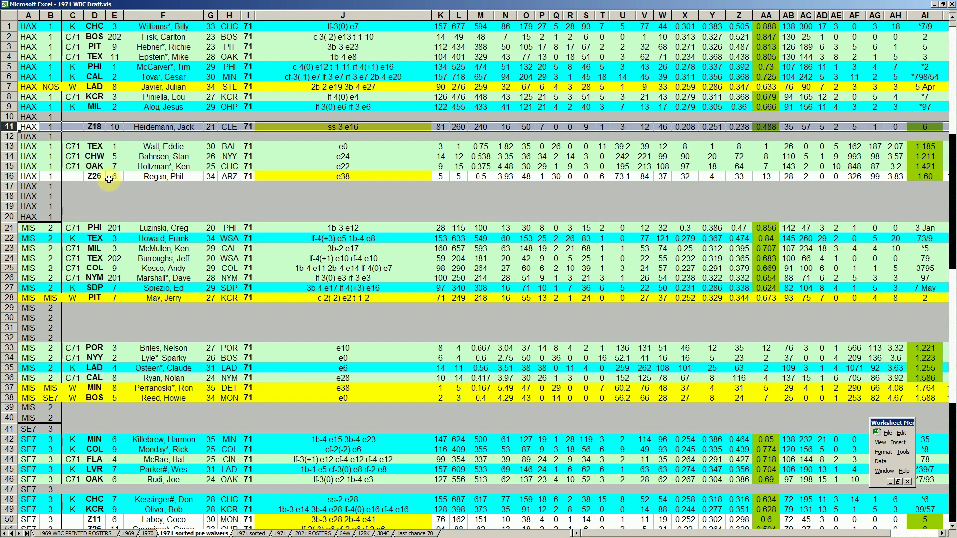
pyautogui.click(10, 116)
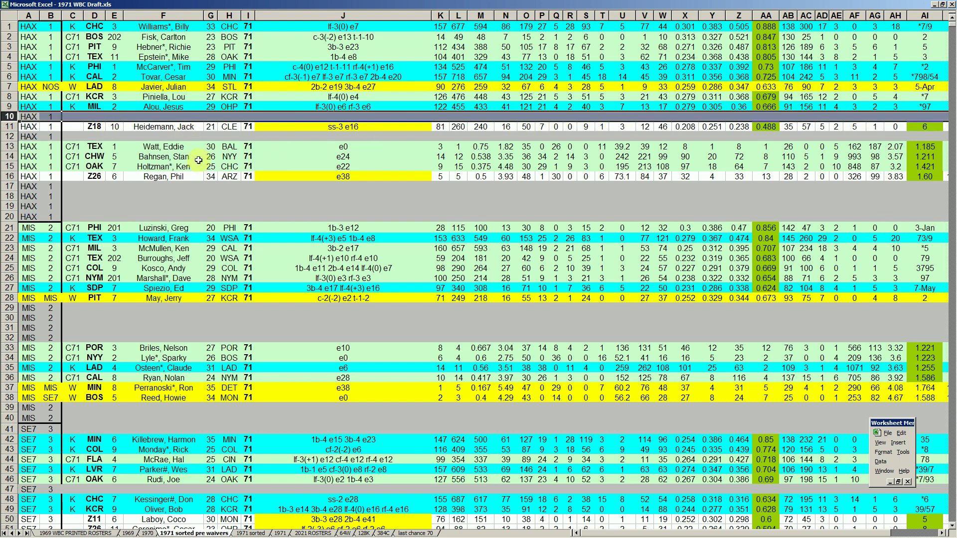
pyautogui.click(113, 188)
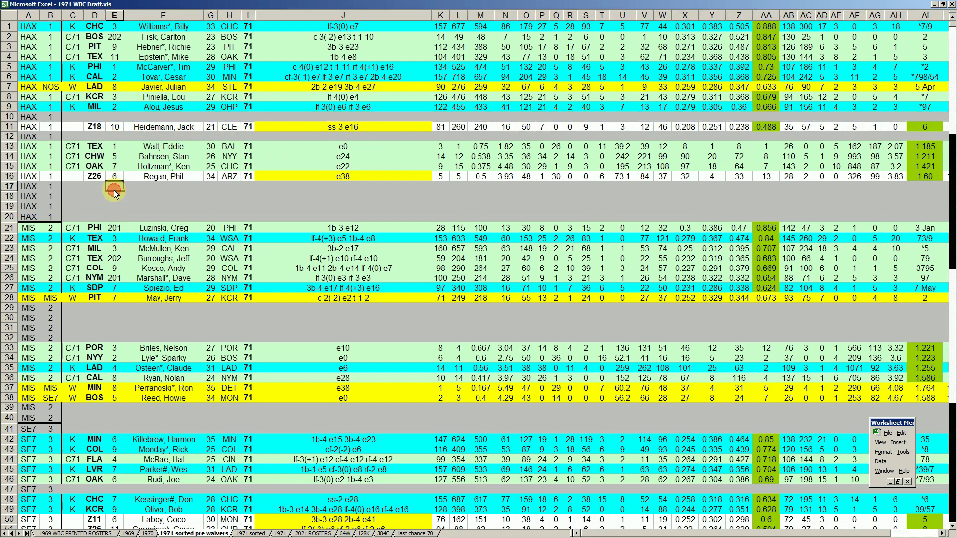
pyautogui.click(157, 277)
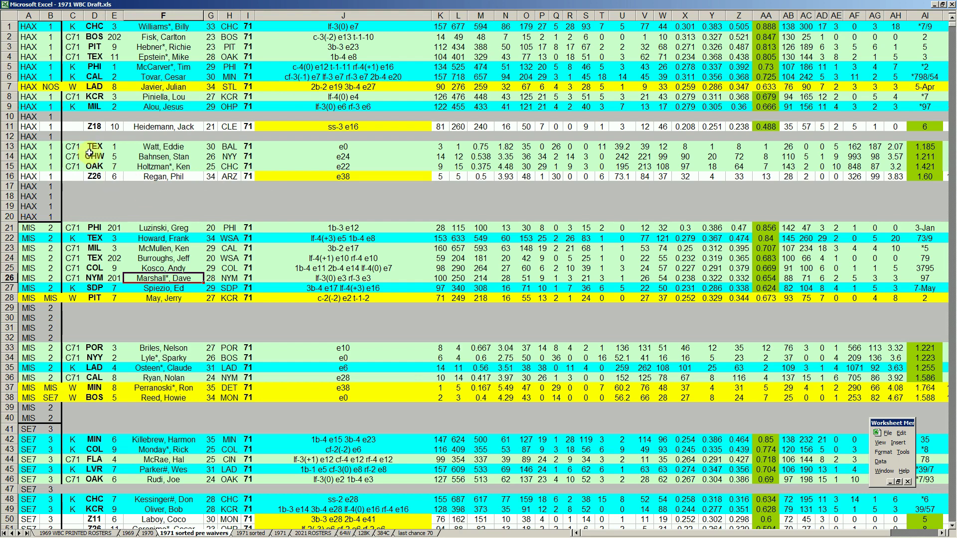
# Check the NOS entry in column B of HAX row 7 and look down through the MIS, SE7, ATH and following rosters.
pyautogui.click(51, 86)
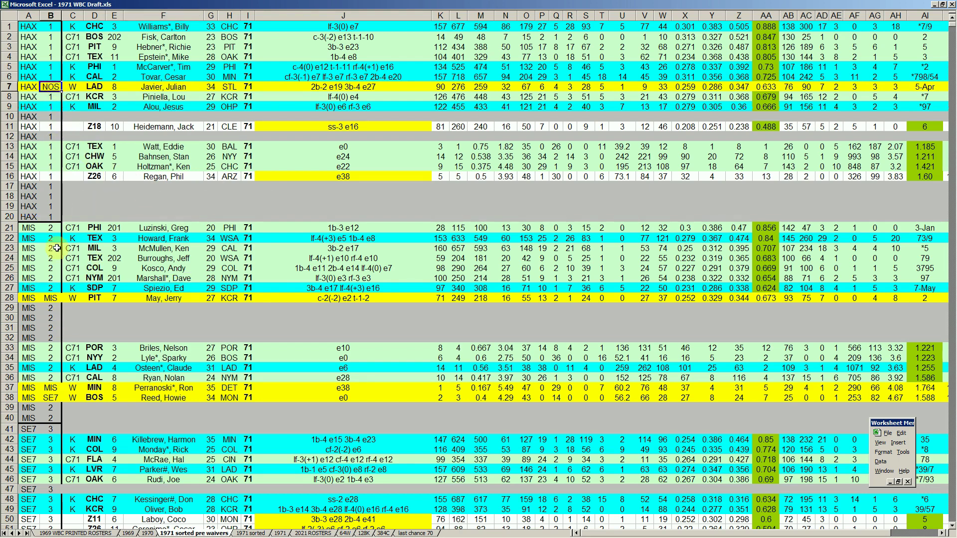
pyautogui.click(50, 268)
pyautogui.scroll(-1, 50, 278)
pyautogui.scroll(-8, 50, 278)
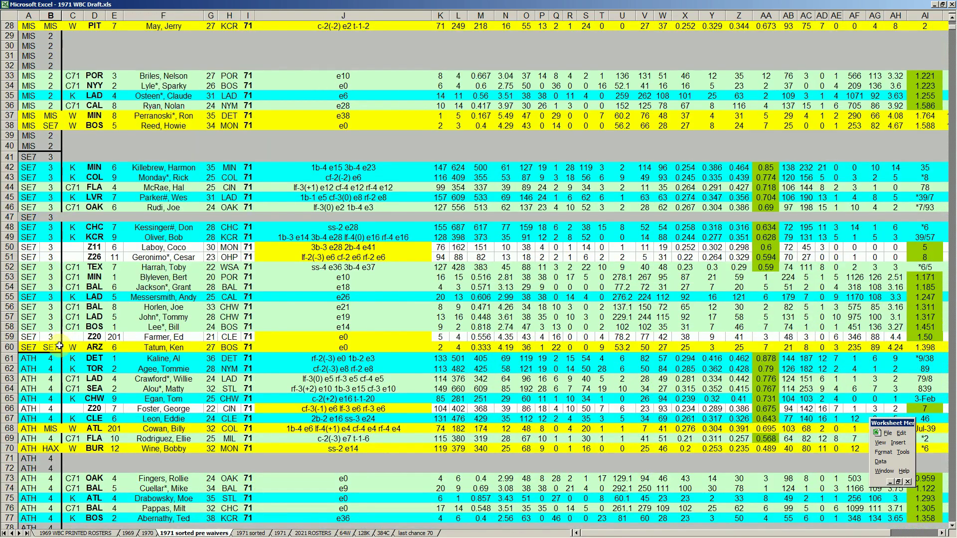
pyautogui.scroll(-5, 58, 345)
pyautogui.click(52, 328)
pyautogui.scroll(-4, 57, 354)
pyautogui.click(51, 369)
pyautogui.scroll(-8, 40, 372)
pyautogui.click(40, 378)
pyautogui.scroll(-14, 41, 377)
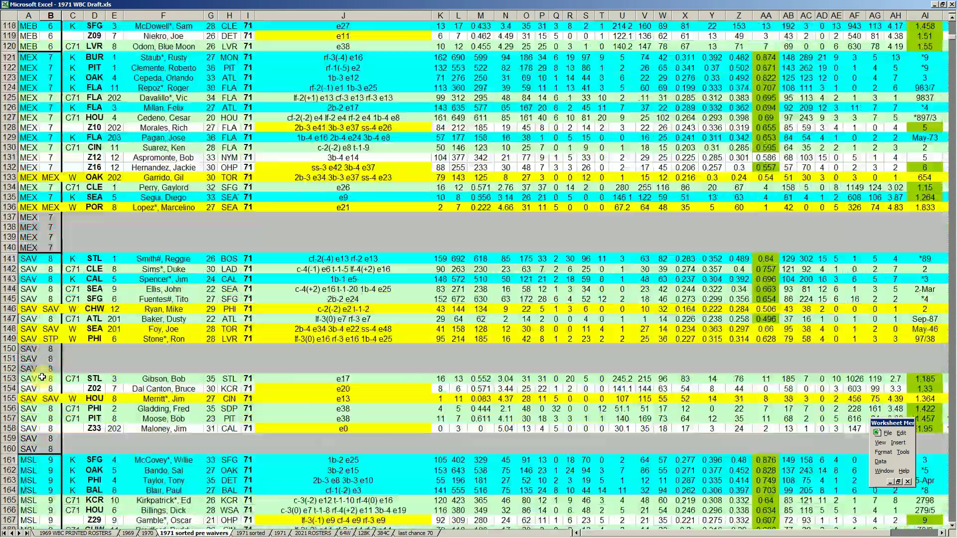
# Continue down past the SAV, MSL, RIR and CIC rosters to the NOS roster and examine it from rows 225 and 221.
pyautogui.scroll(-1, 41, 377)
pyautogui.click(42, 377)
pyautogui.scroll(-7, 42, 377)
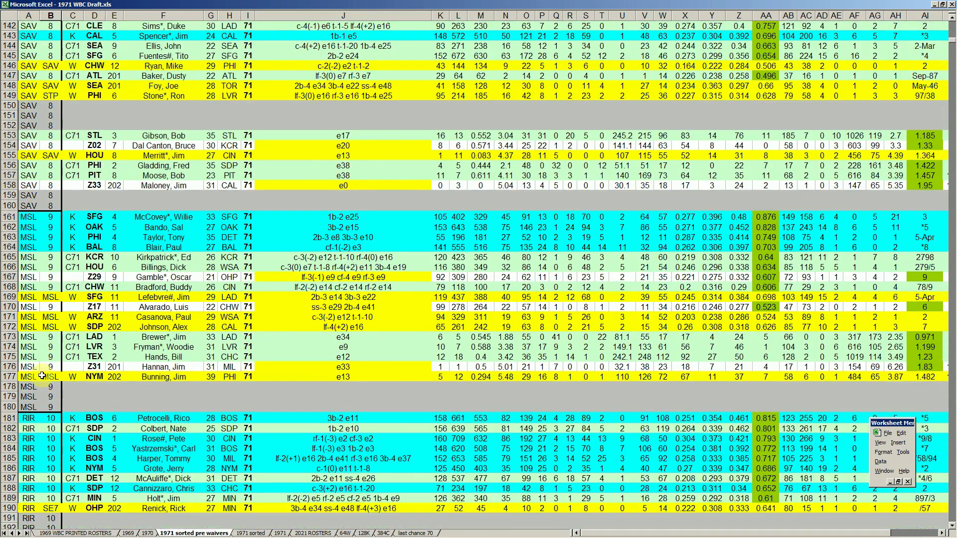
pyautogui.scroll(-4, 41, 376)
pyautogui.scroll(-11, 40, 374)
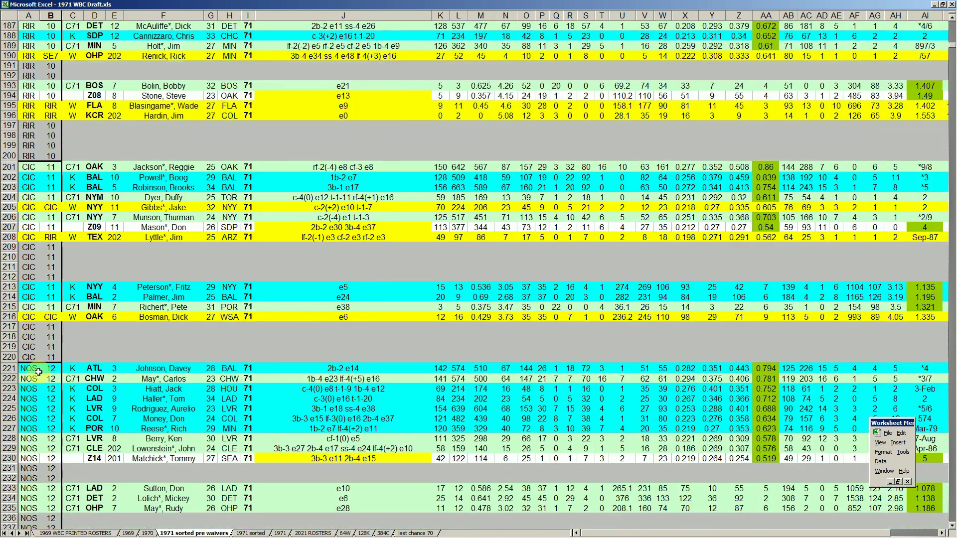
pyautogui.scroll(-2, 39, 372)
pyautogui.click(29, 349)
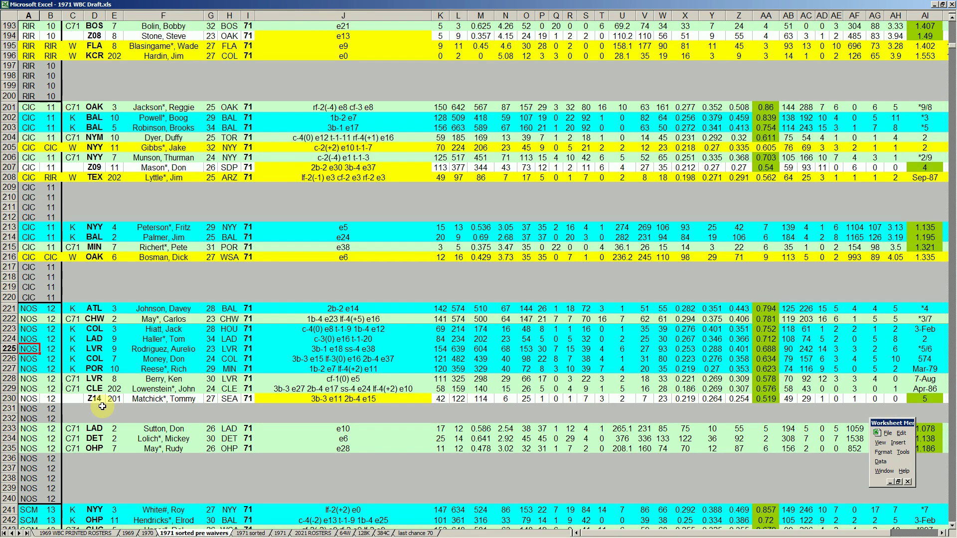
pyautogui.click(32, 309)
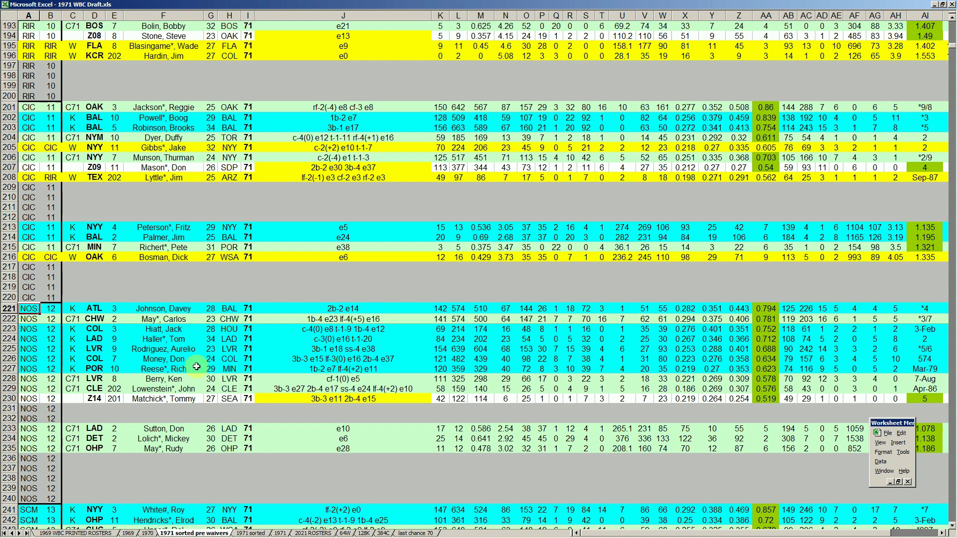
# Examine the empty NOS slots in rows 231 and 232 and the three C71 pitchers in rows 233 to 235.
pyautogui.moveTo(8, 408); pyautogui.dragTo(7, 417)
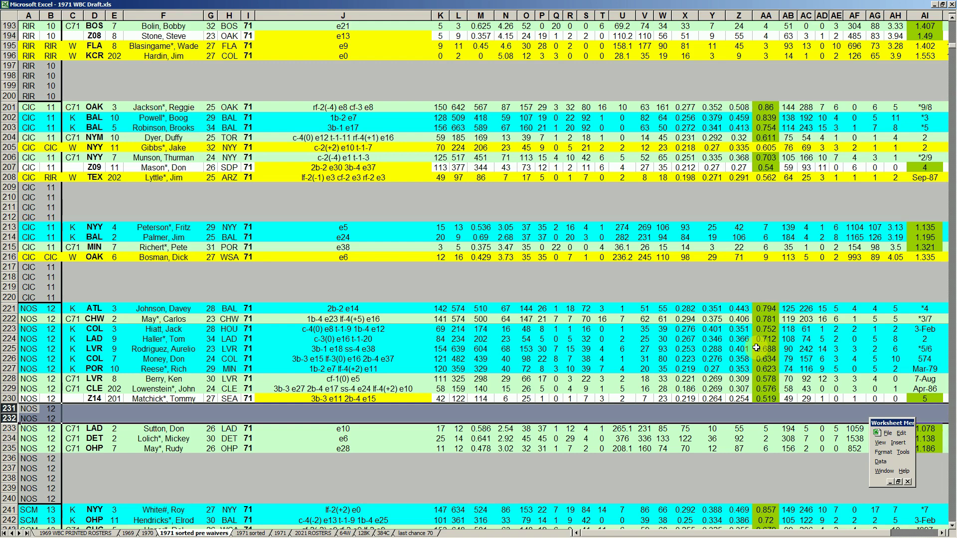
pyautogui.click(160, 427)
pyautogui.click(171, 440)
pyautogui.click(182, 448)
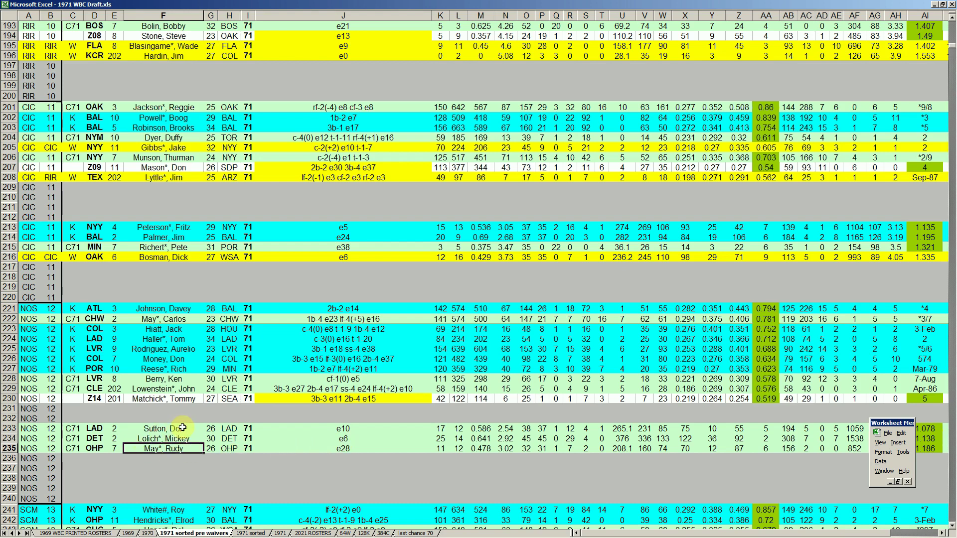
pyautogui.click(182, 426)
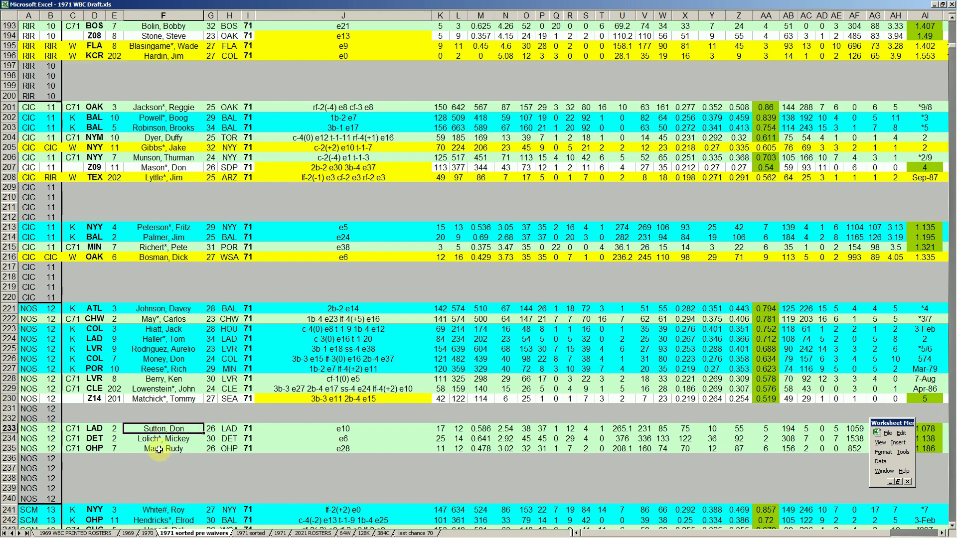
pyautogui.click(183, 439)
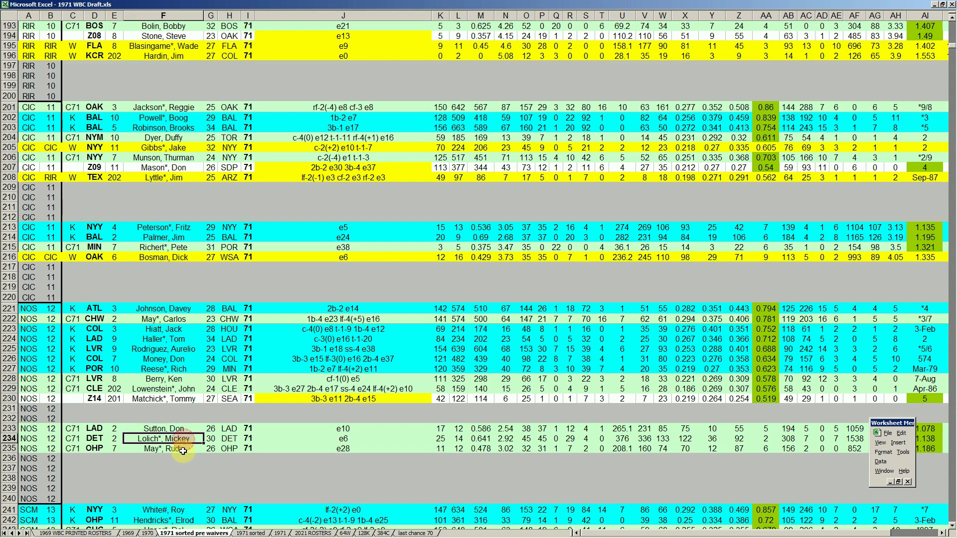
pyautogui.click(184, 452)
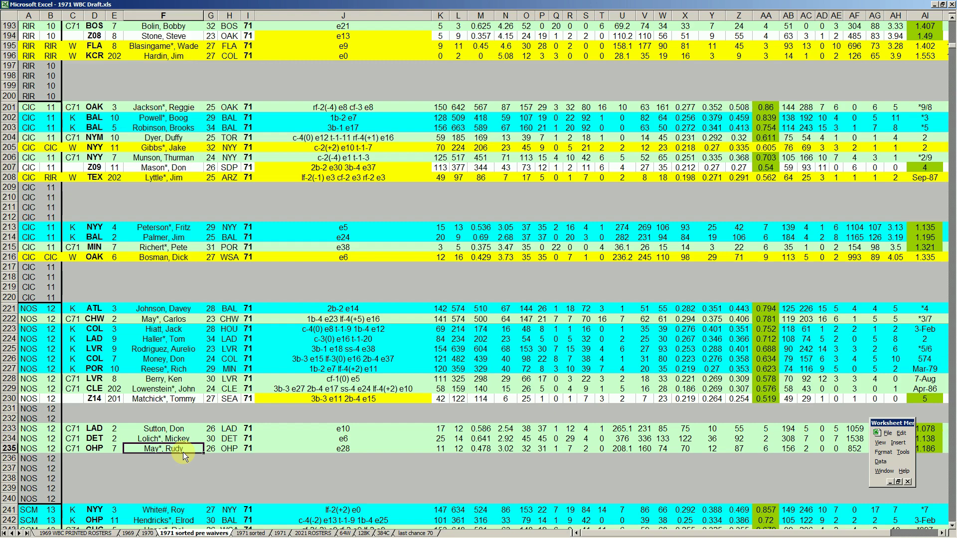
pyautogui.click(171, 429)
pyautogui.scroll(-6, 168, 429)
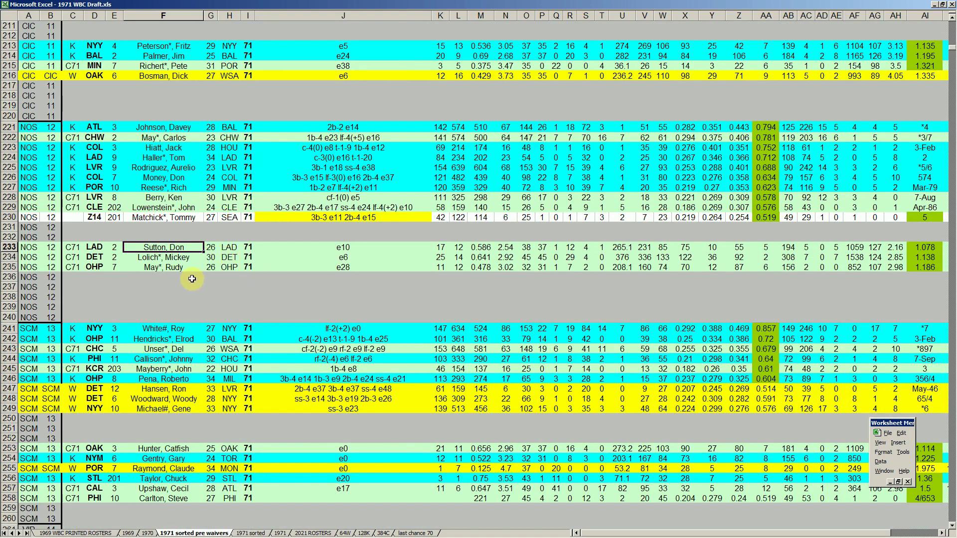
pyautogui.click(186, 259)
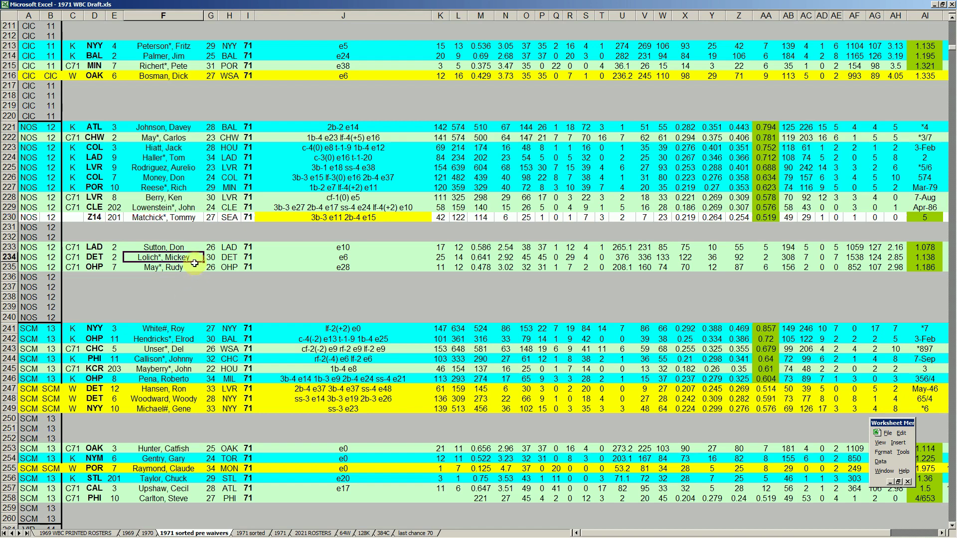
# Compare the NOS hitters in rows 221 to 227, including the fielding ratings in rows 221 and 226.
pyautogui.click(348, 126)
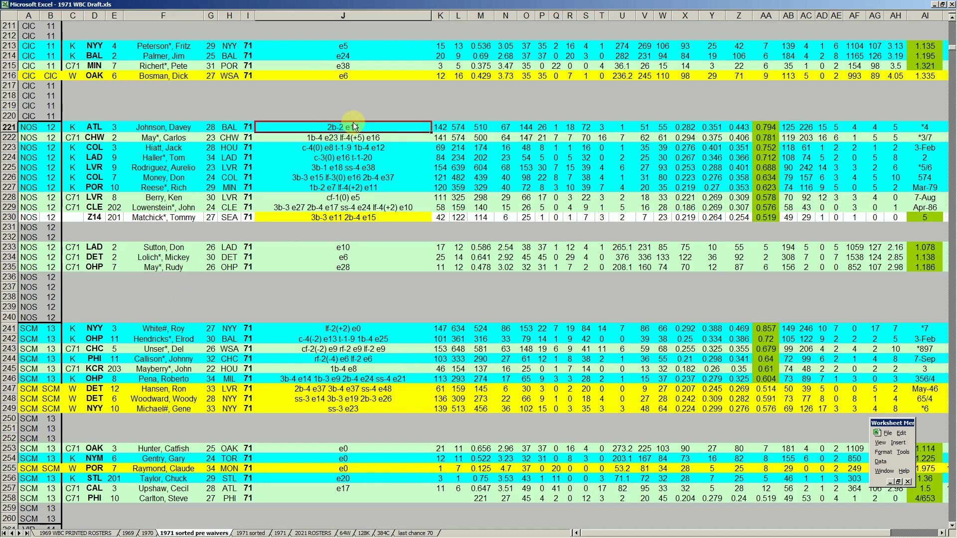
pyautogui.click(341, 178)
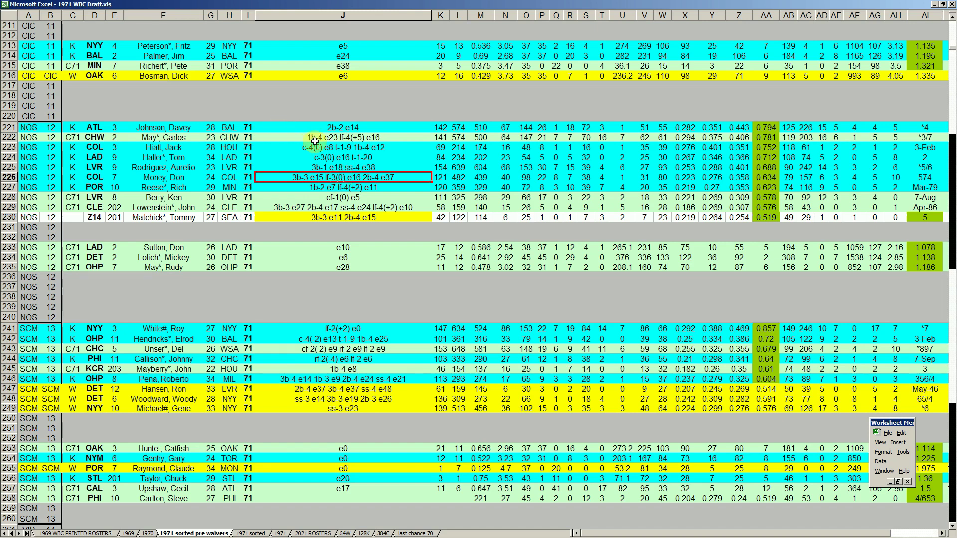
pyautogui.click(9, 138)
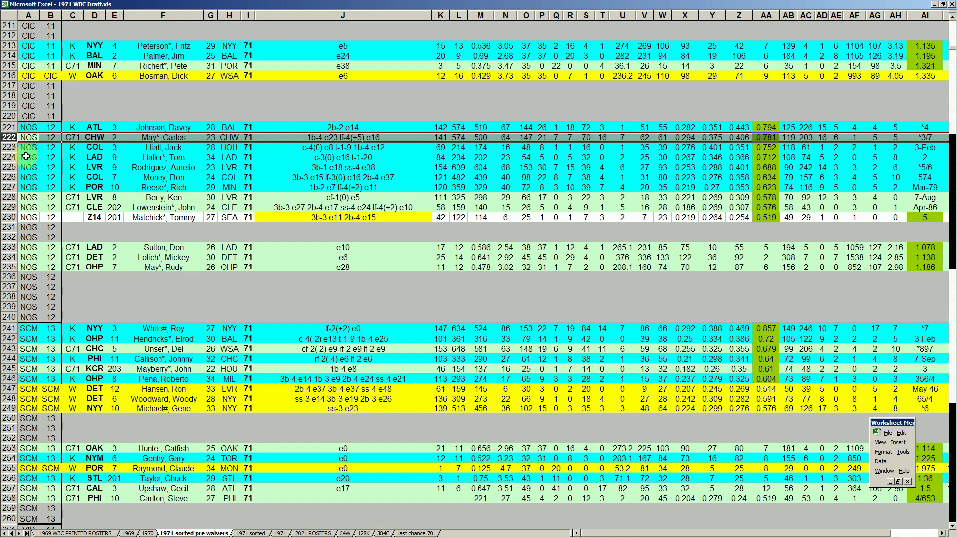
pyautogui.click(10, 157)
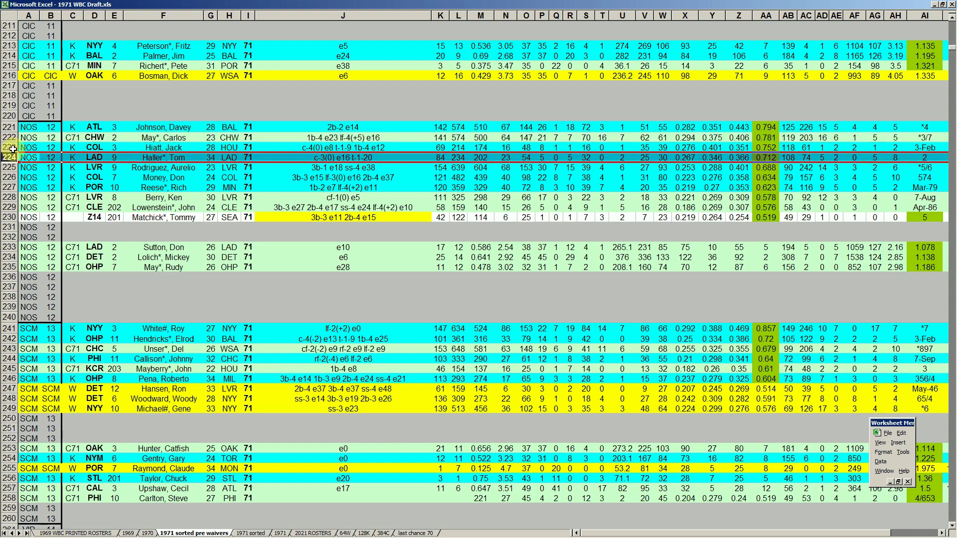
pyautogui.click(10, 147)
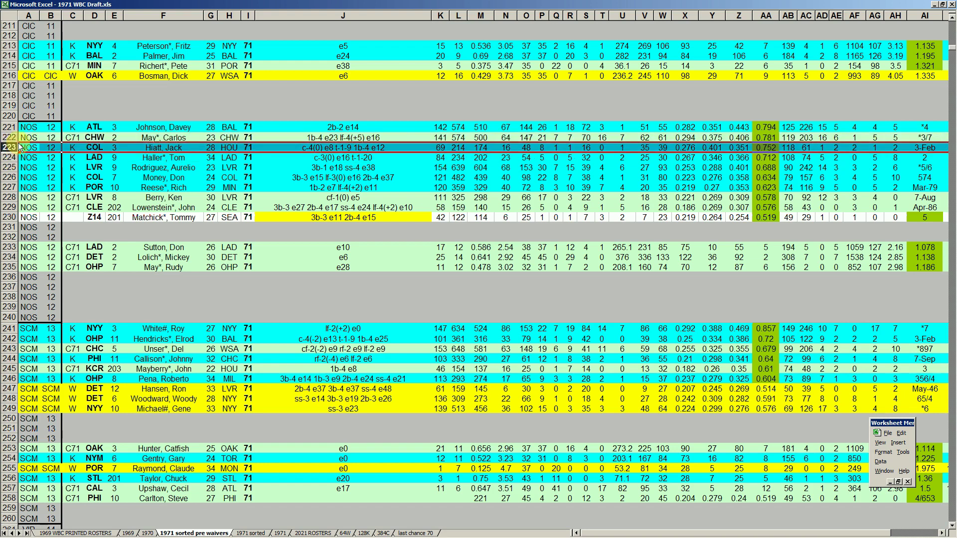
pyautogui.click(7, 187)
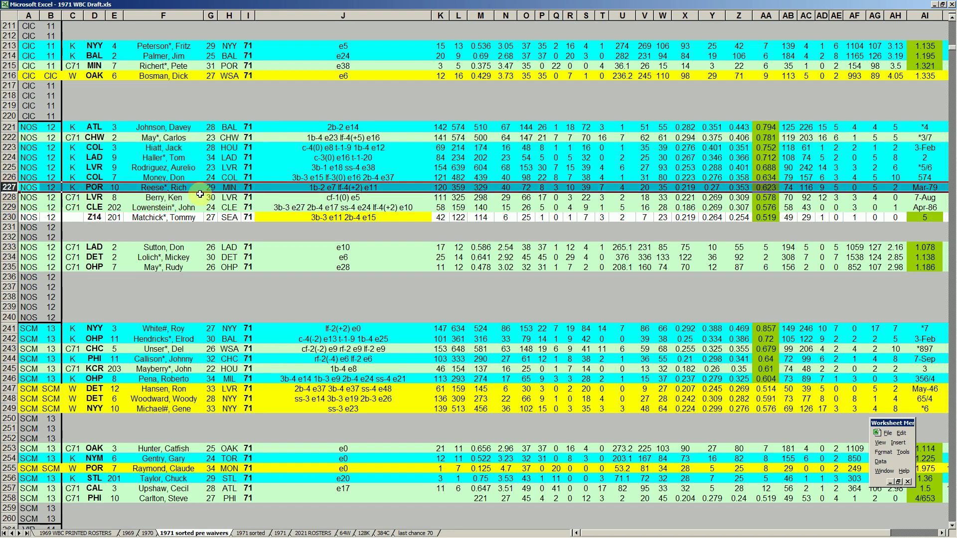
pyautogui.click(11, 128)
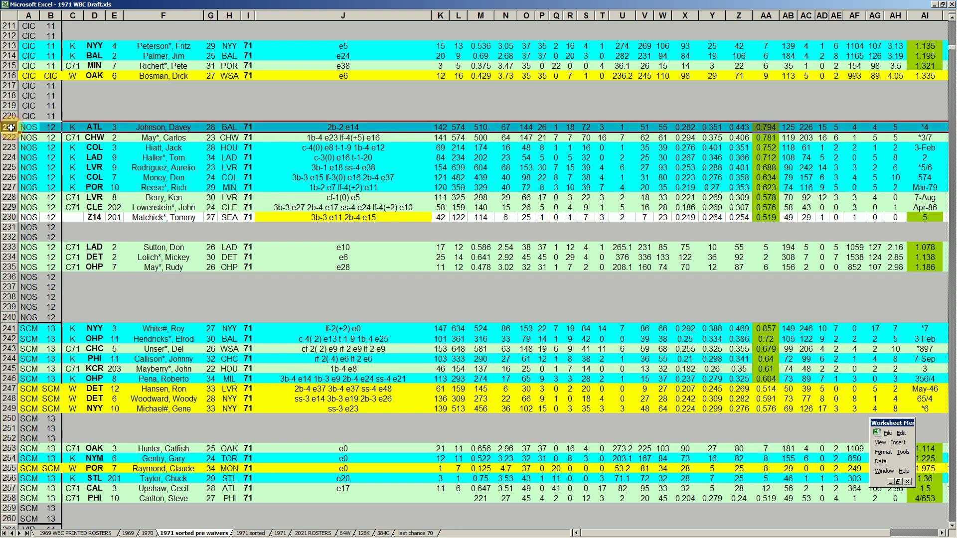
pyautogui.click(459, 128)
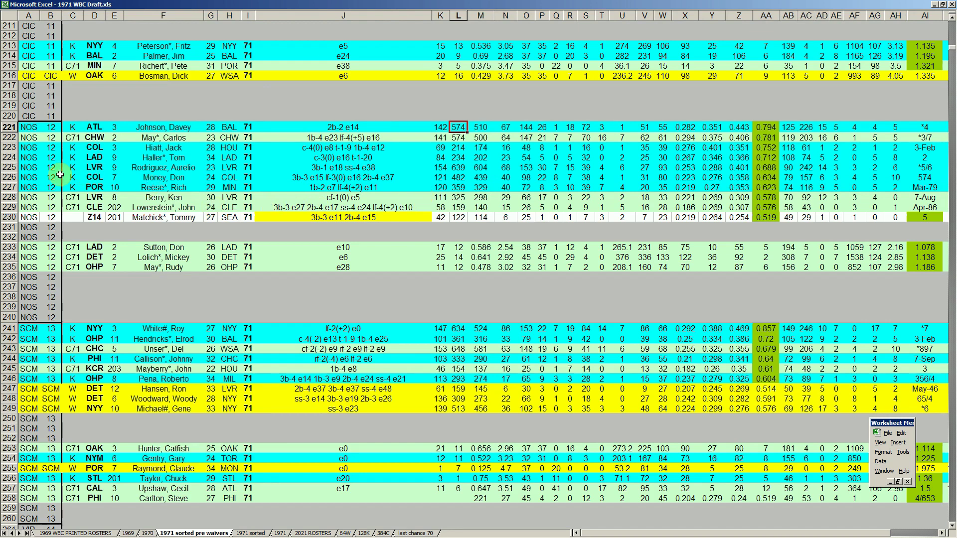
pyautogui.click(8, 167)
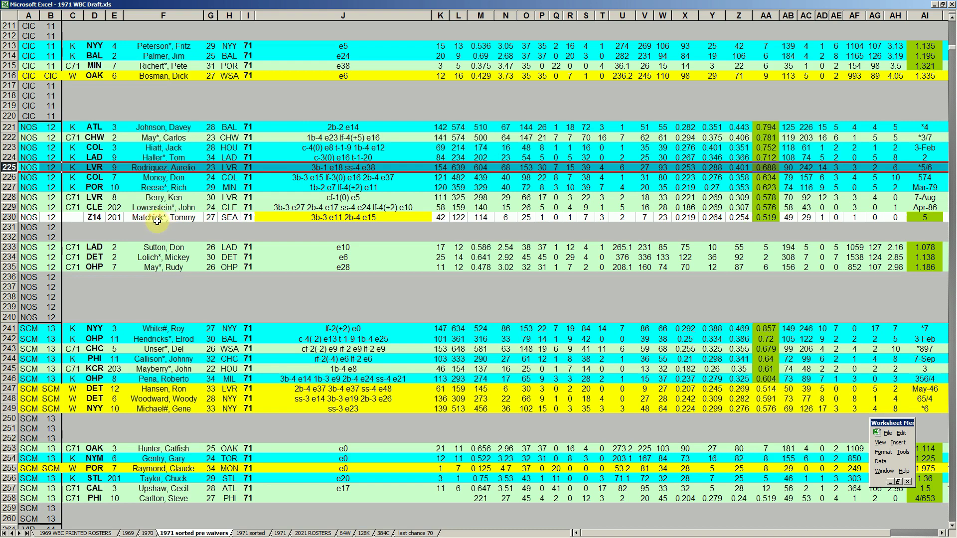
# Append "ss-4 e48" to the fielding rating of the Z14 player in NOS row 230 and save the workbook.
pyautogui.click(10, 217)
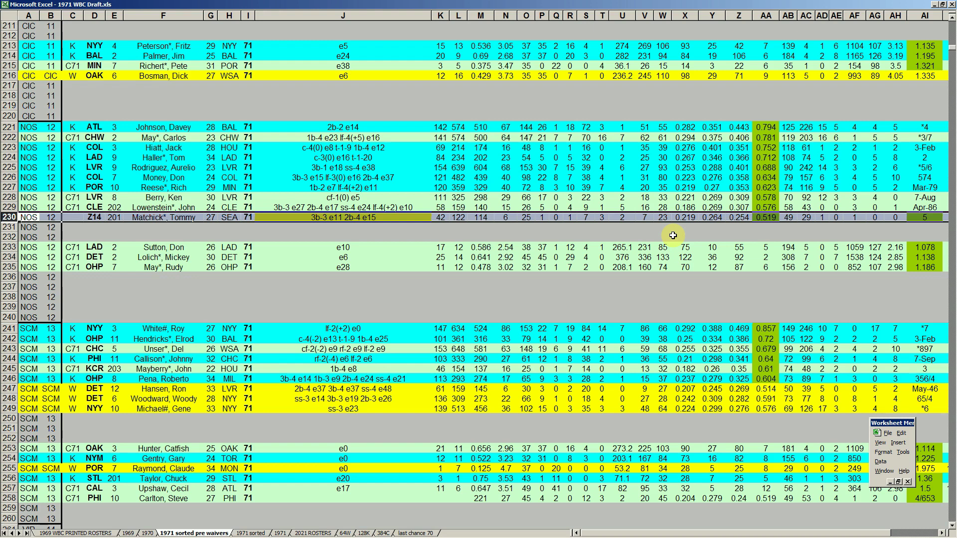
pyautogui.click(387, 217)
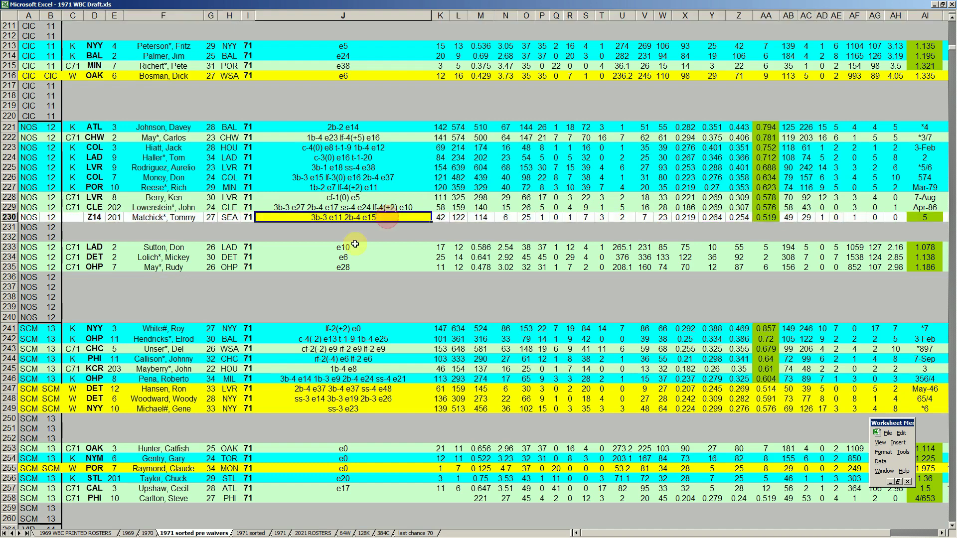
pyautogui.doubleClick(388, 217)
pyautogui.write('SS-4')
pyautogui.press('BackSpace')
pyautogui.press('BackSpace')
pyautogui.press('BackSpace')
pyautogui.press('BackSpace')
pyautogui.press('BackSpace')
pyautogui.write('ss-4 e48')
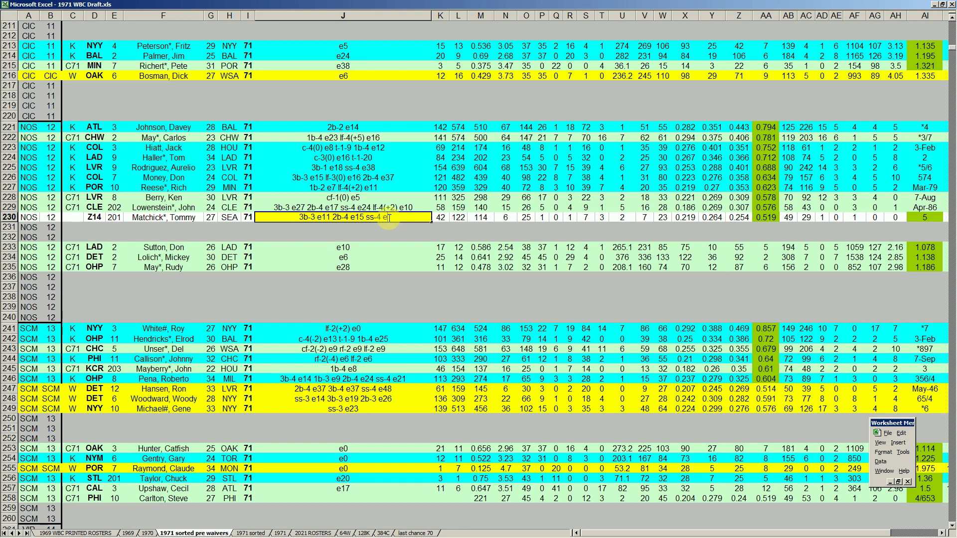
pyautogui.press('Return')
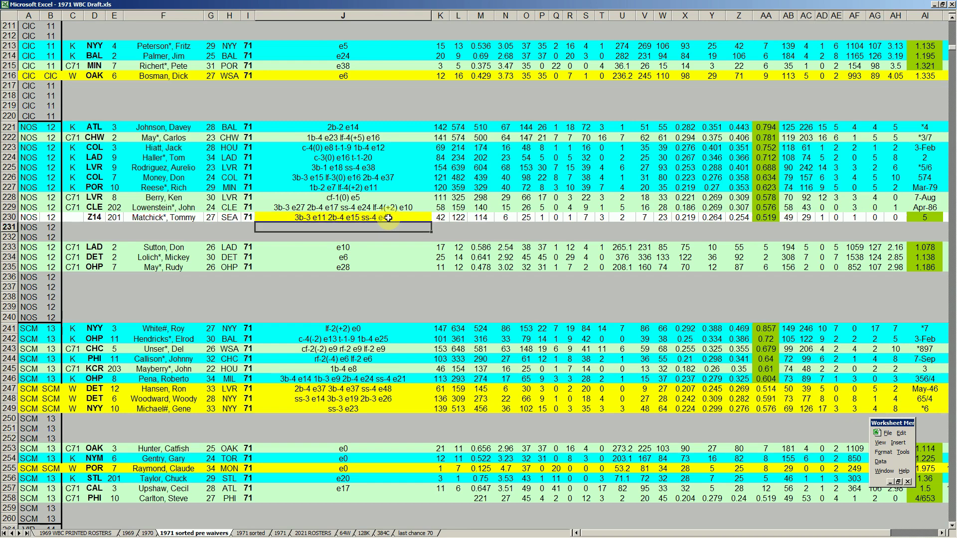
pyautogui.click(890, 433)
pyautogui.click(895, 402)
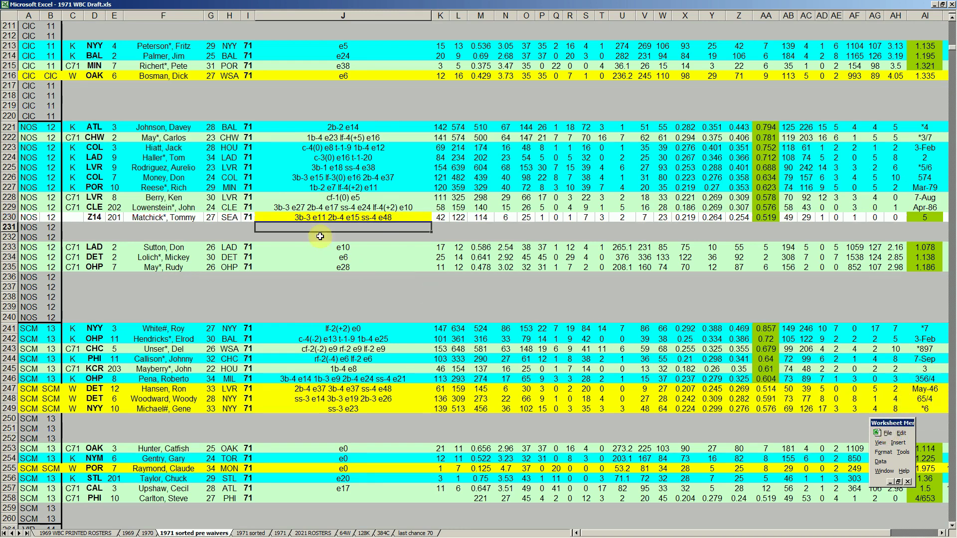
# Check the fielding ratings in NOS rows 230 and 229 and the empty NOS slots in rows 238 and 236.
pyautogui.click(366, 218)
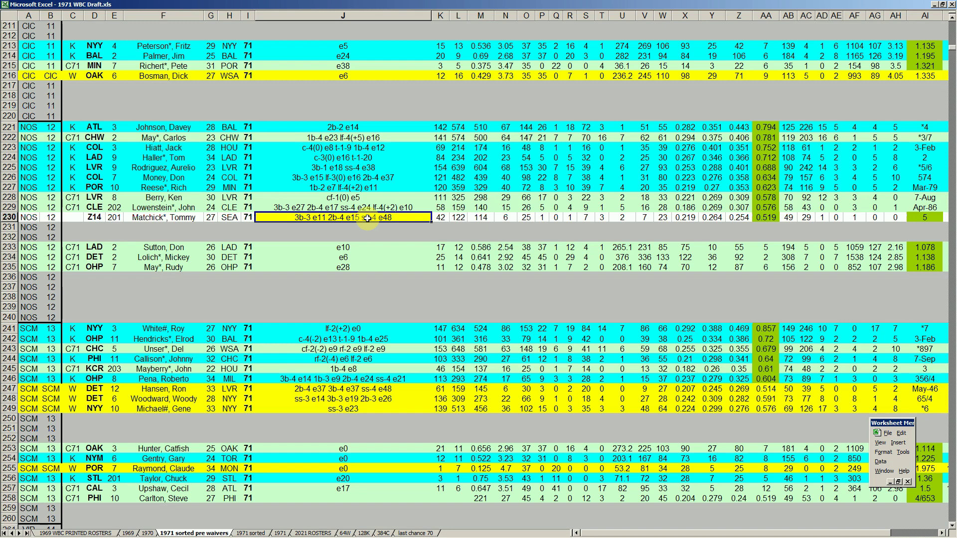
pyautogui.click(368, 207)
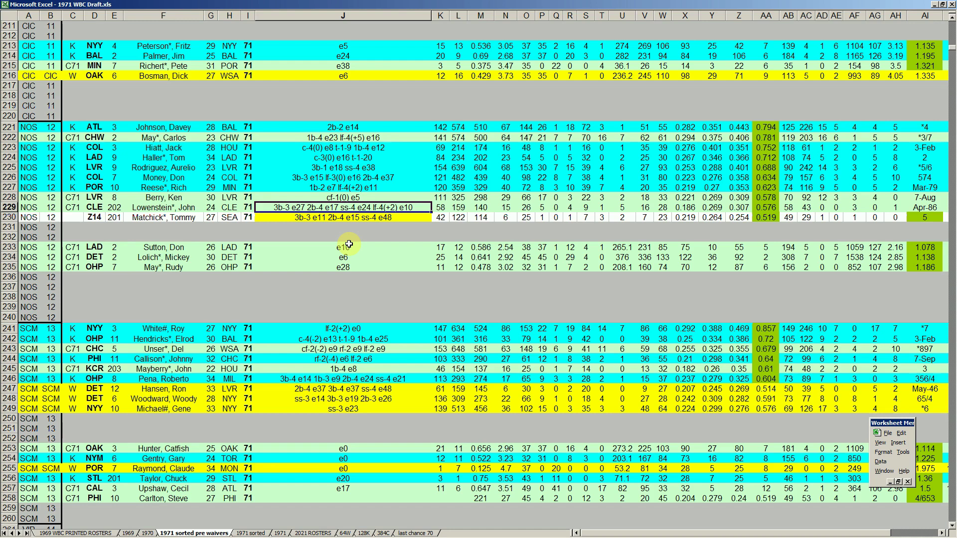
pyautogui.click(148, 296)
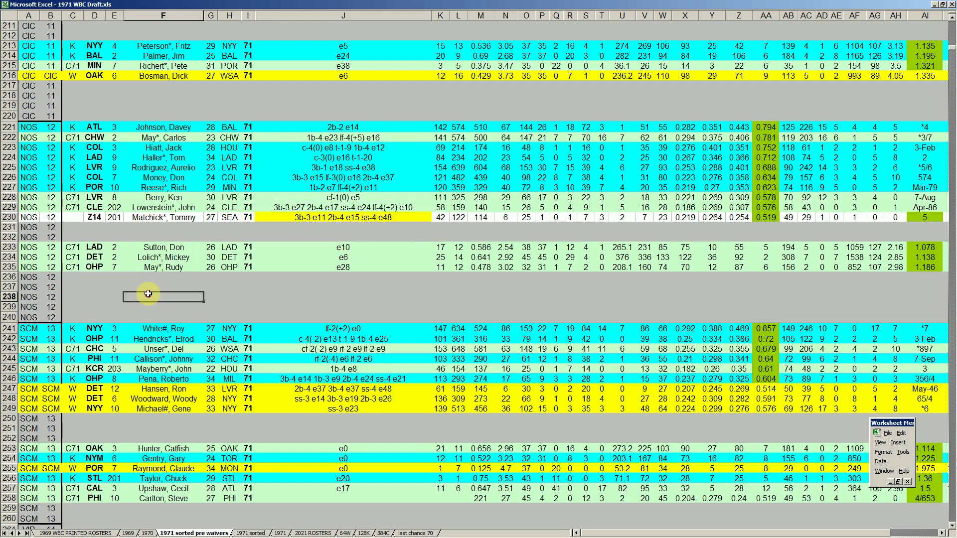
pyautogui.click(28, 277)
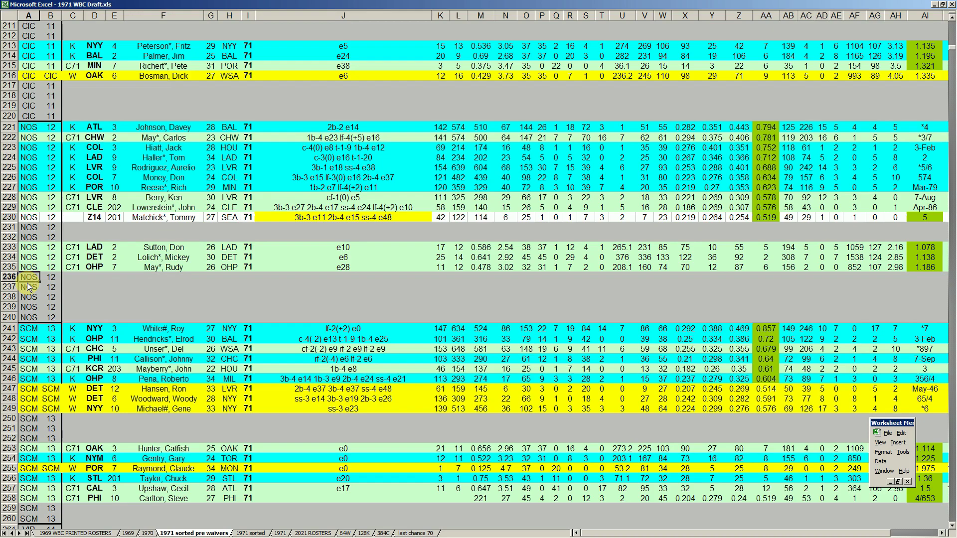
# Find the unassigned W-coded players and check the column U values in rows 401, 404, 405 and 412.
pyautogui.scroll(-20, 29, 286)
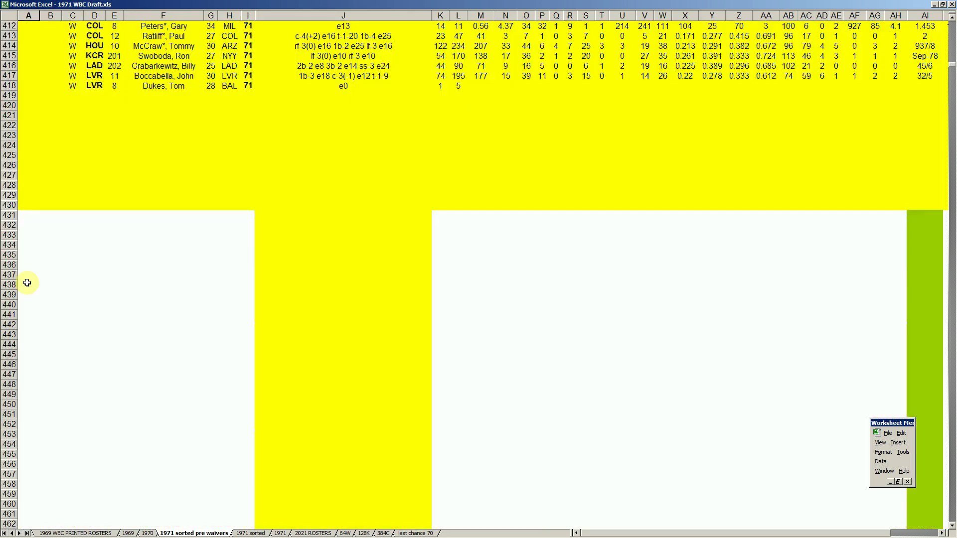
pyautogui.click(27, 279)
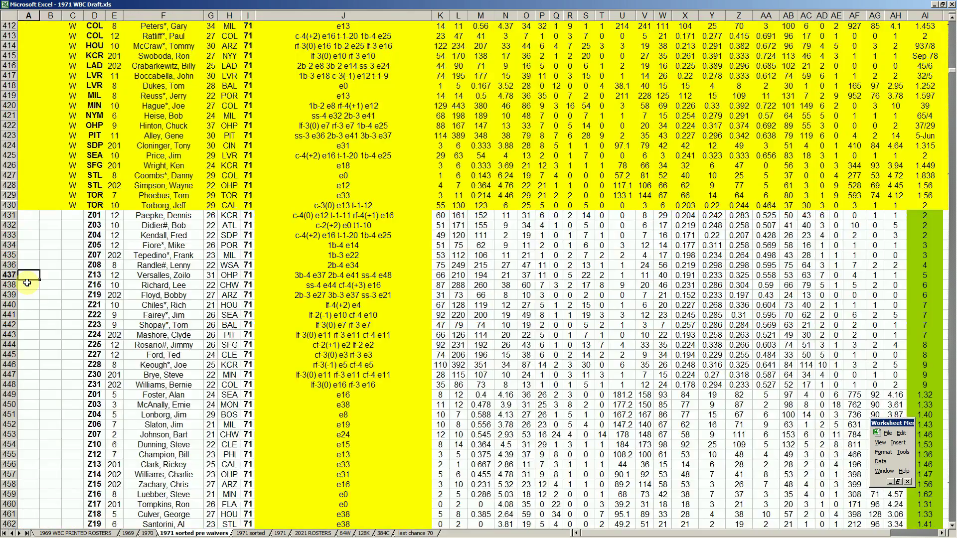
pyautogui.scroll(5, 72, 288)
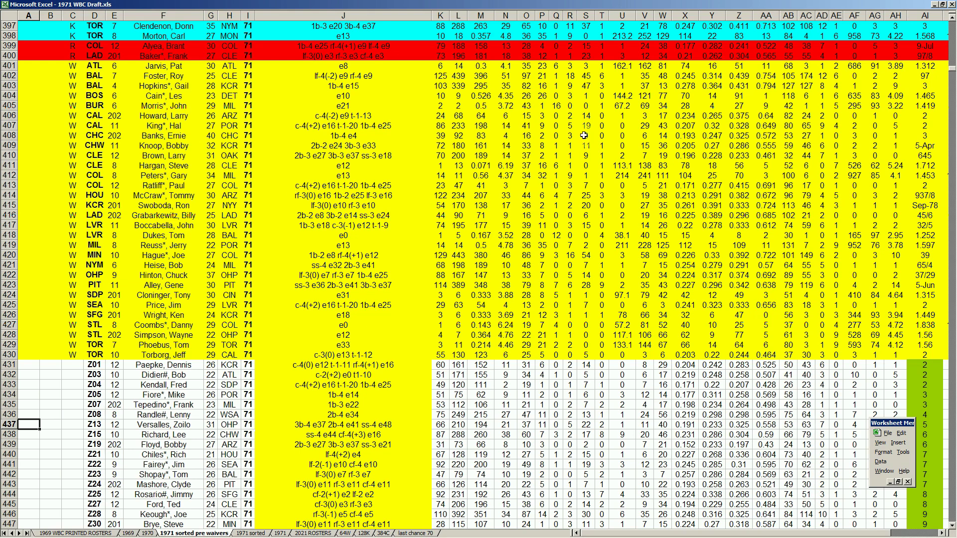
pyautogui.click(622, 66)
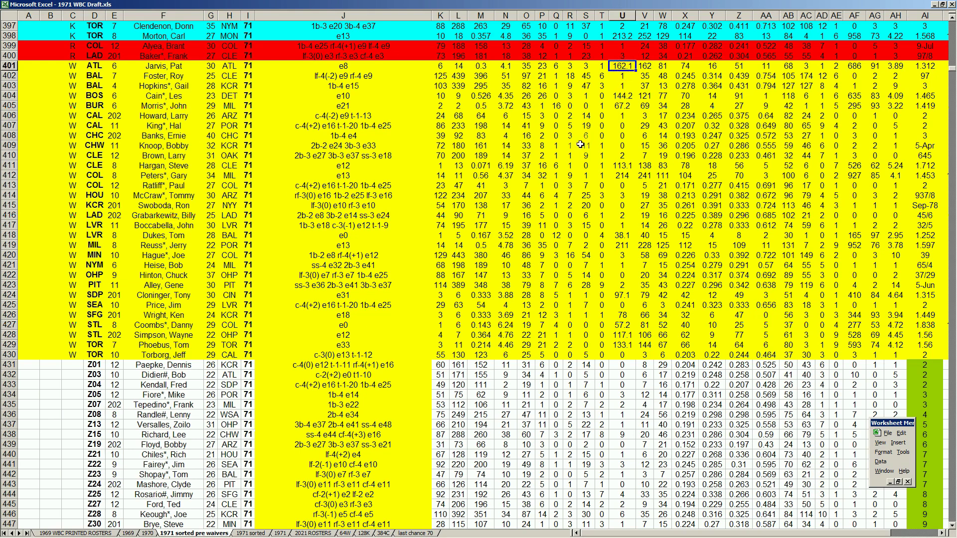
pyautogui.click(630, 96)
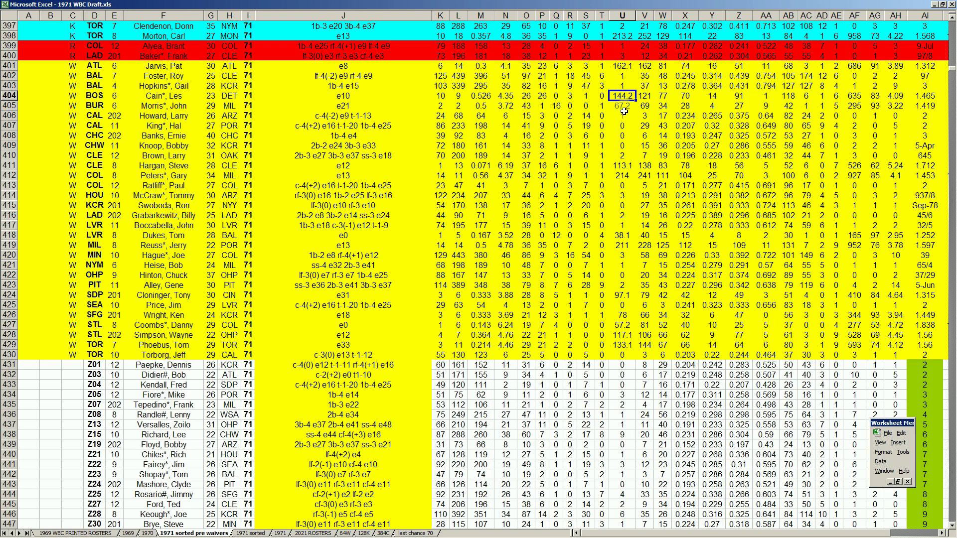
pyautogui.click(626, 107)
pyautogui.click(623, 176)
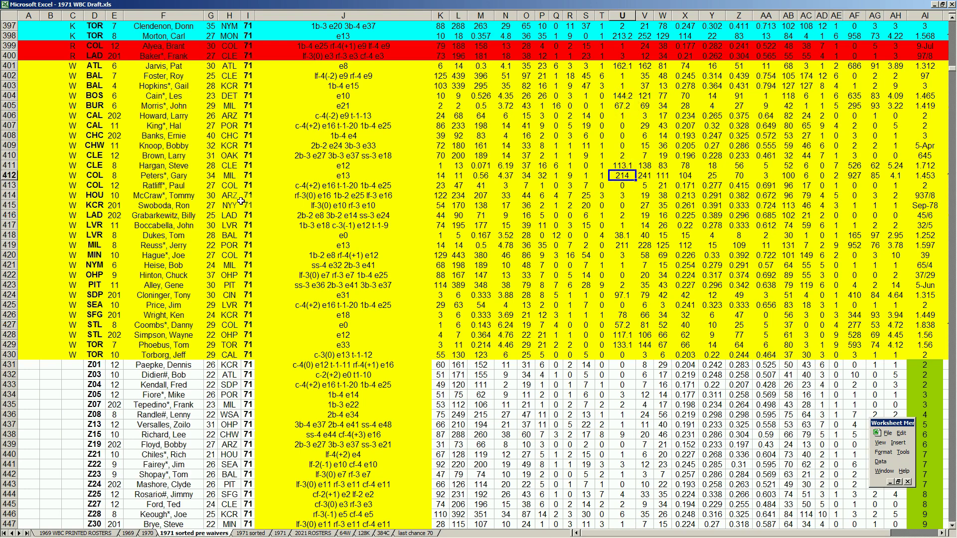
# Review the unassigned W-coded players in rows 412, 403, 404 and 418 by name.
pyautogui.click(170, 175)
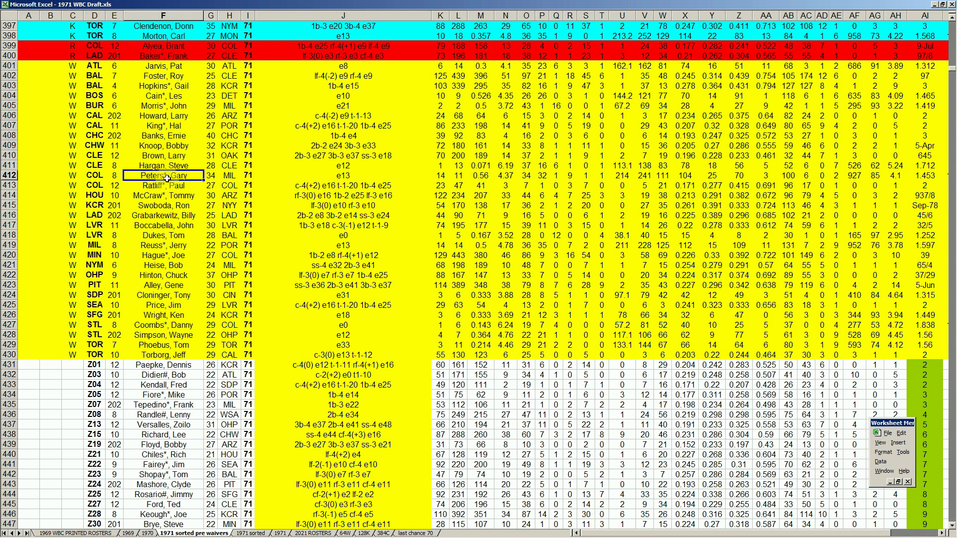
pyautogui.click(179, 87)
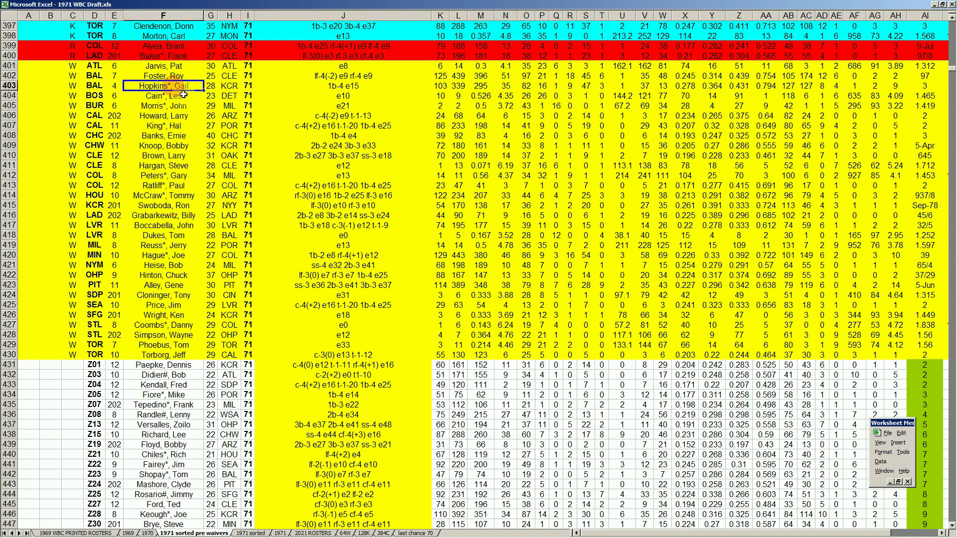
pyautogui.click(175, 96)
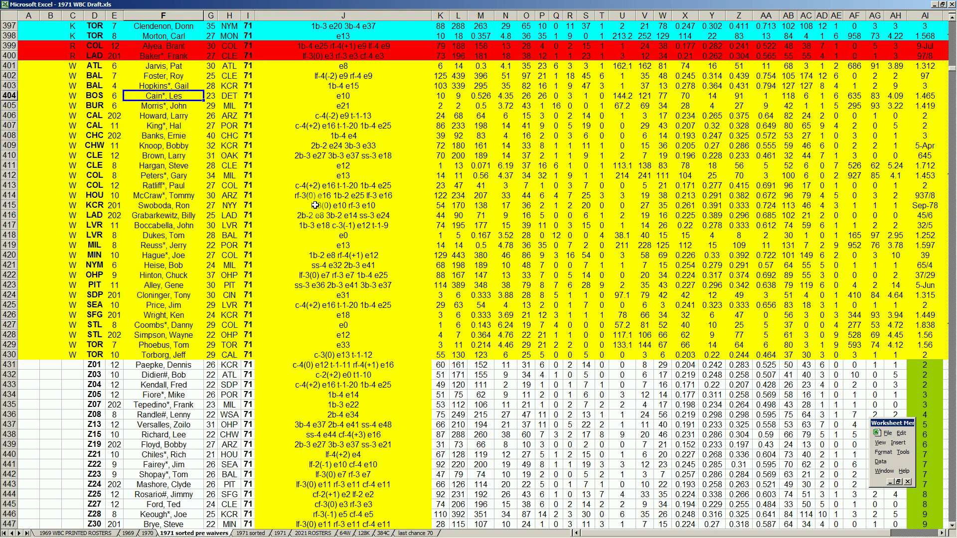
pyautogui.click(162, 238)
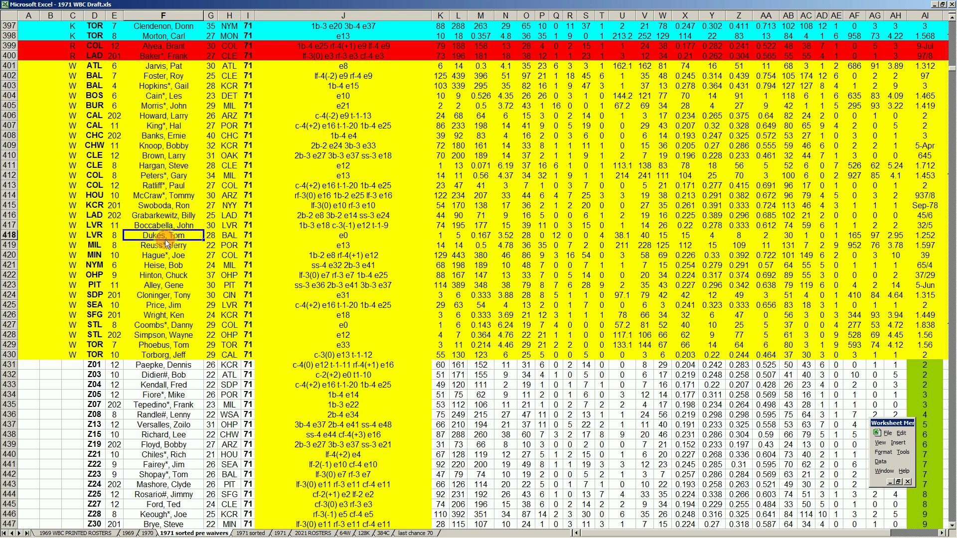
# Check the unassigned W-coded players in rows 419, 427 and 405, including the column U value in row 419.
pyautogui.click(180, 247)
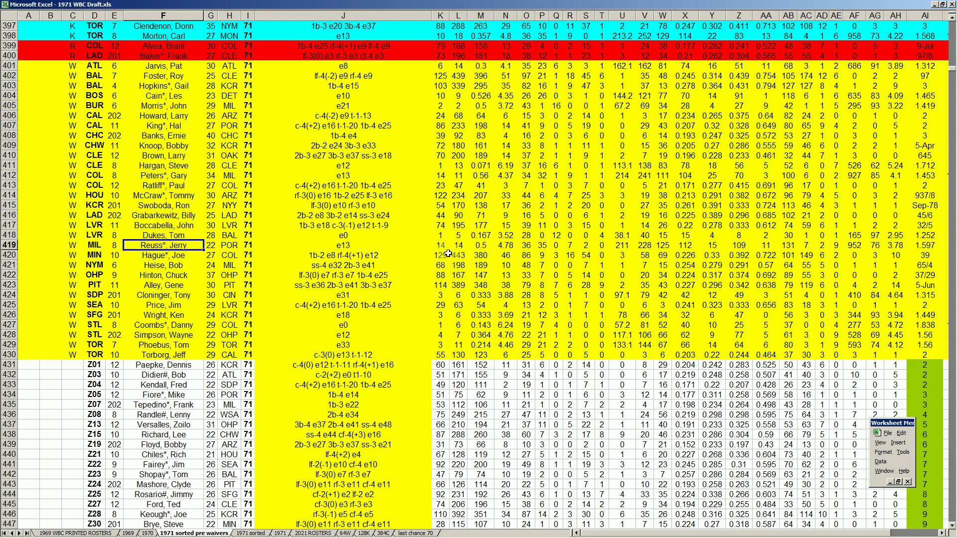
pyautogui.click(622, 247)
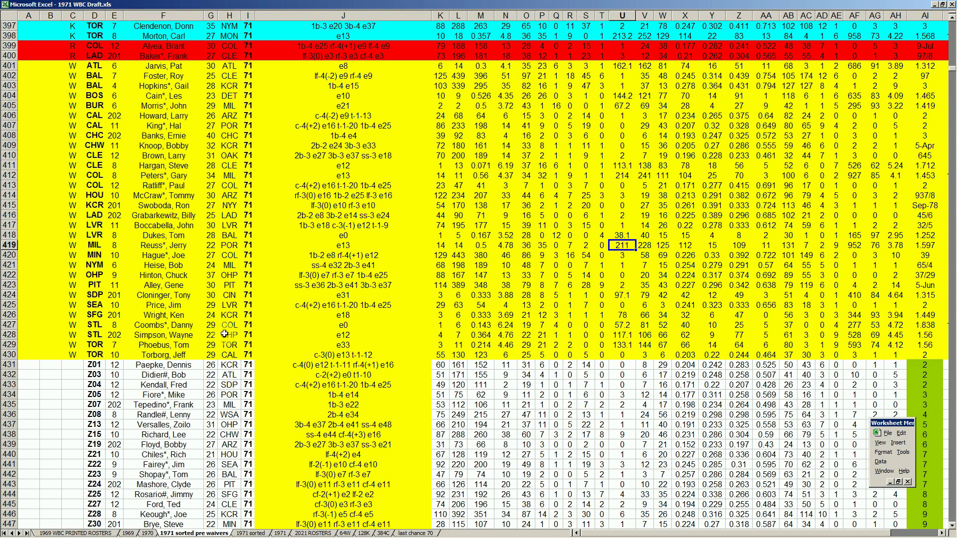
pyautogui.click(187, 325)
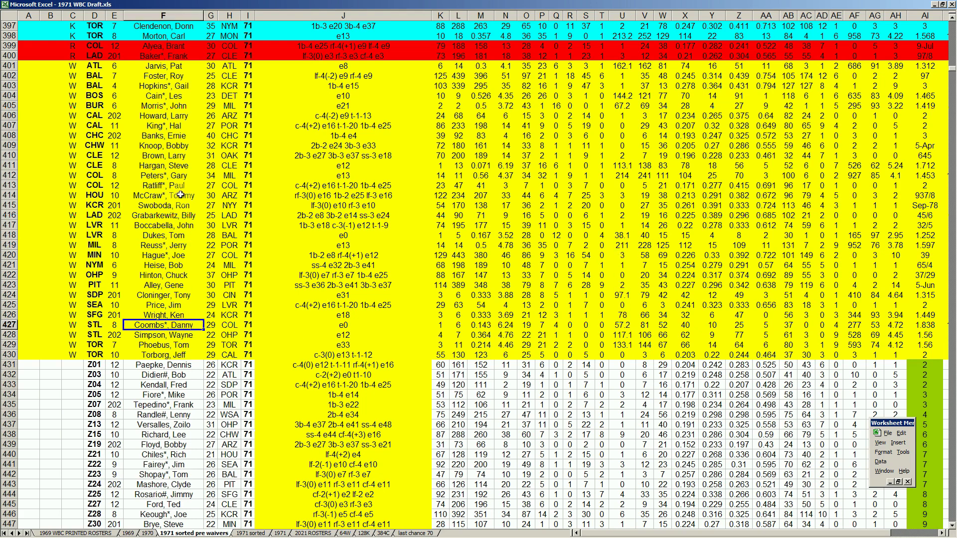
pyautogui.click(176, 106)
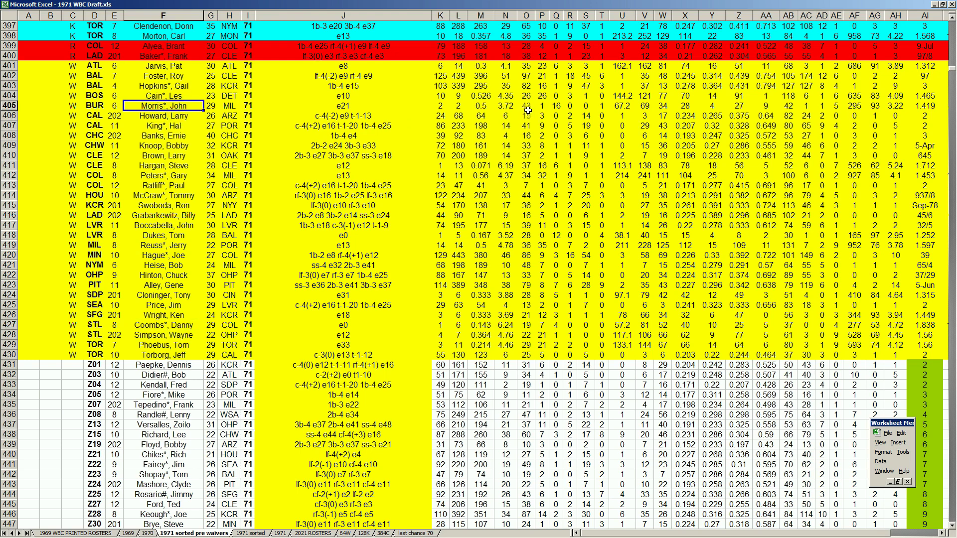
pyautogui.click(11, 106)
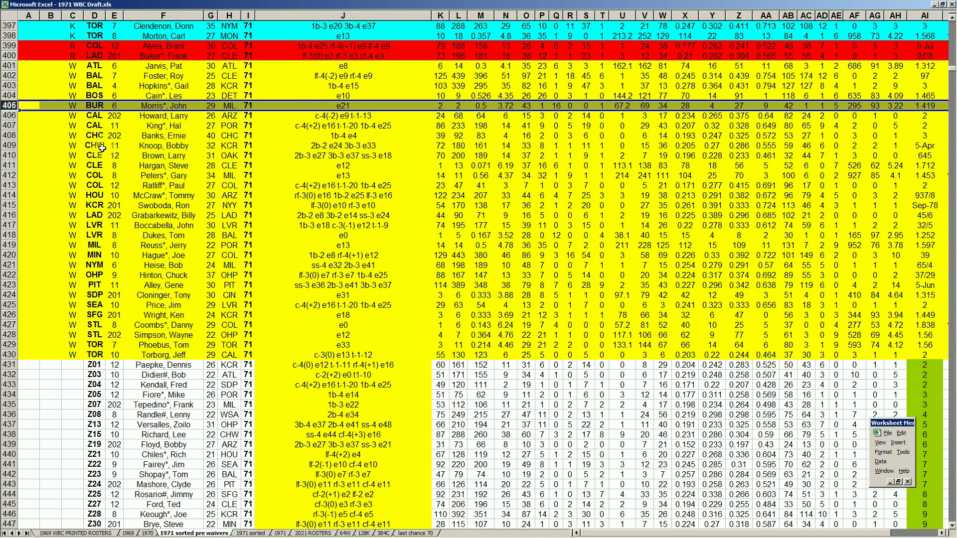
# Look through the unassigned C71-, K-, R-, W- and Z-coded players from row 340 down to row 474.
pyautogui.click(73, 167)
pyautogui.scroll(4, 111, 212)
pyautogui.scroll(15, 111, 214)
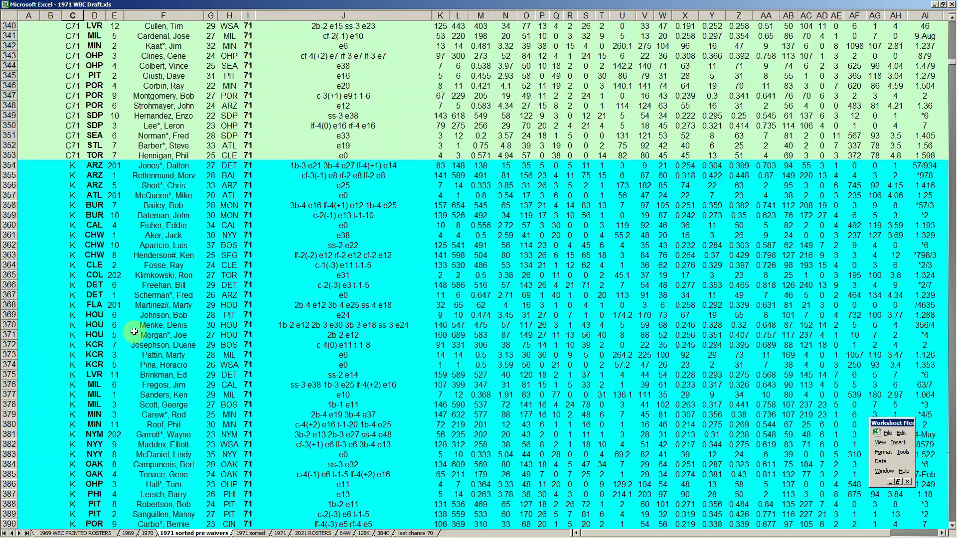
pyautogui.scroll(-9, 149, 343)
pyautogui.scroll(-5, 164, 345)
pyautogui.scroll(7, 162, 348)
pyautogui.scroll(-4, 159, 348)
pyautogui.scroll(1, 155, 350)
pyautogui.scroll(-5, 155, 352)
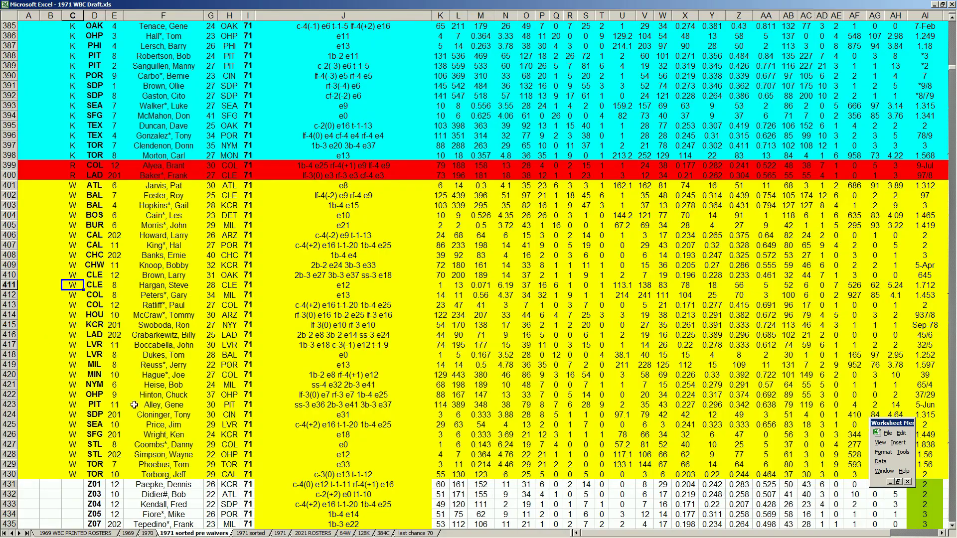
pyautogui.scroll(5, 126, 276)
pyautogui.scroll(8, 126, 276)
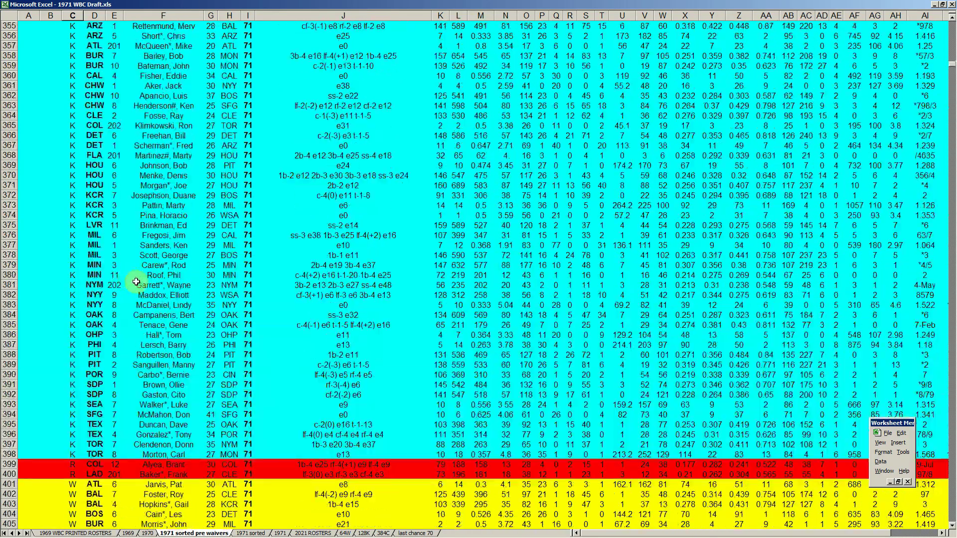
pyautogui.scroll(-3, 125, 368)
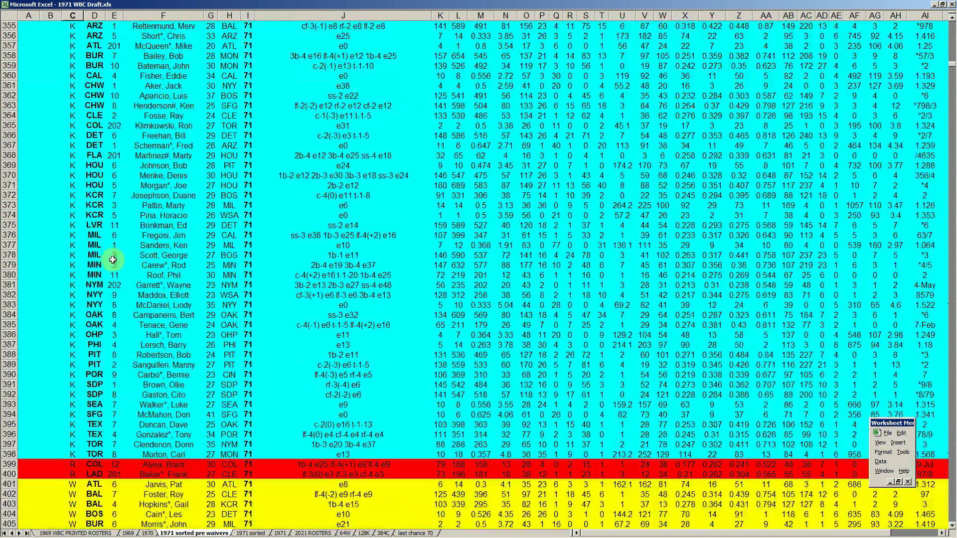
pyautogui.scroll(-18, 154, 299)
pyautogui.scroll(-5, 154, 339)
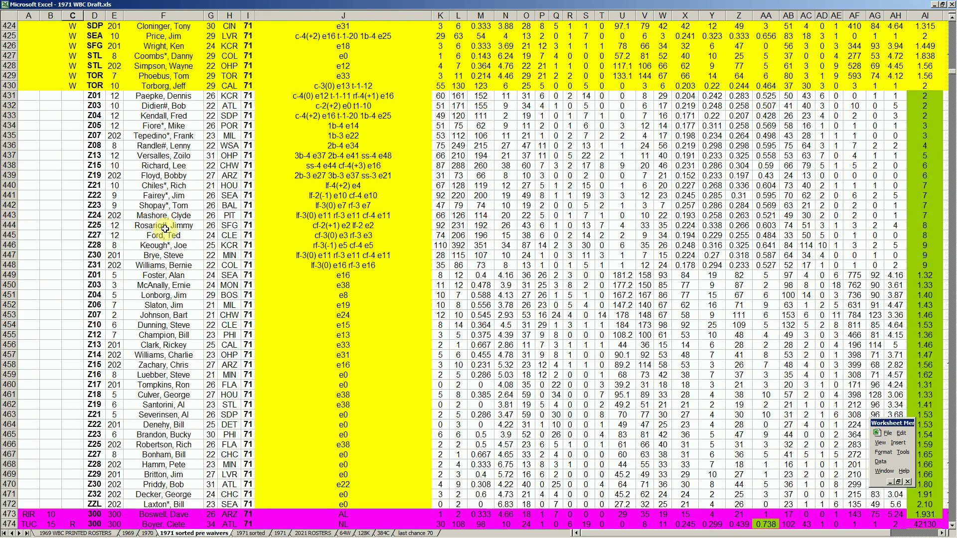
pyautogui.scroll(11, 165, 229)
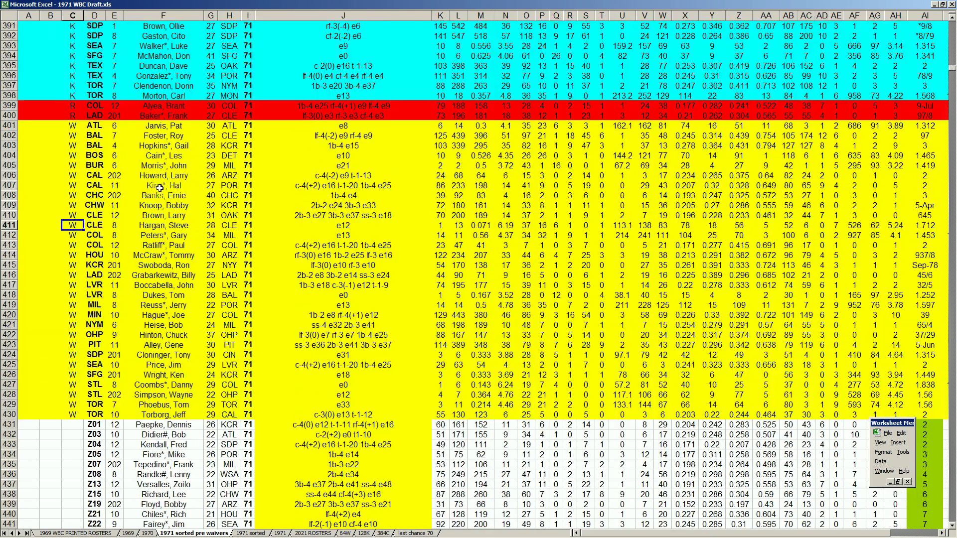
# Move the W-coded BUR player's entire row 405 into the first empty NOS pitching slot at row 236.
pyautogui.click(11, 167)
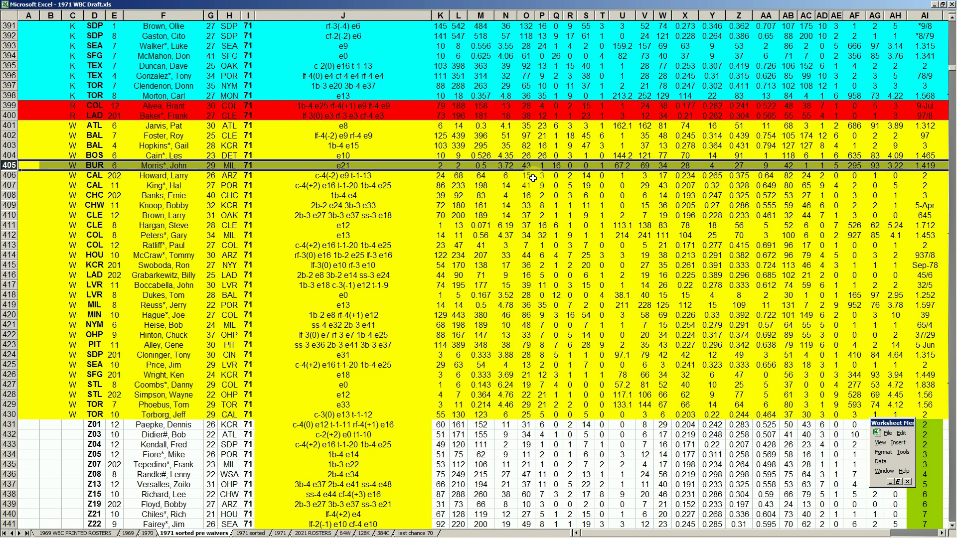
pyautogui.rightClick(11, 168)
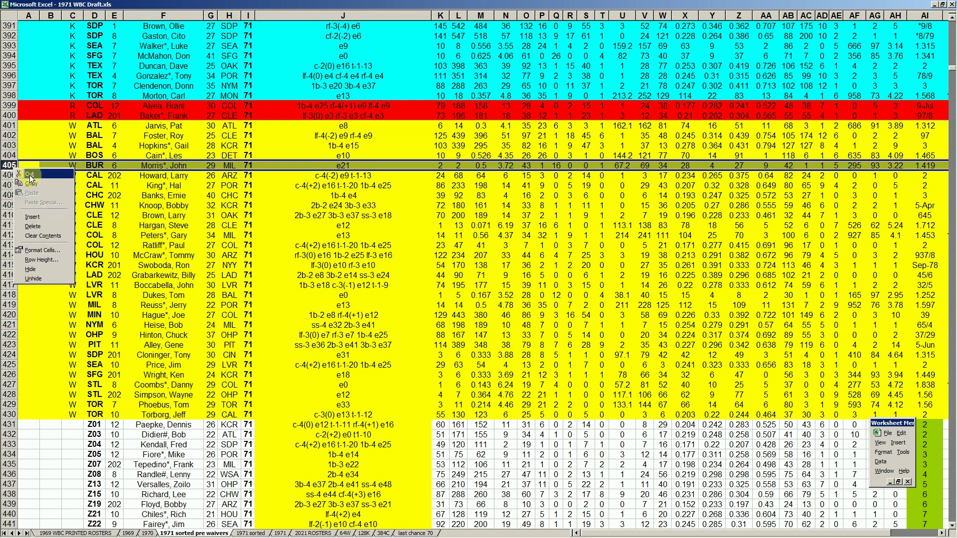
pyautogui.click(32, 173)
pyautogui.press('pageup')
pyautogui.press('pageup')
pyautogui.press('pageup')
pyautogui.press('pageup')
pyautogui.press('pageup')
pyautogui.press('pageup')
pyautogui.press('pageup')
pyautogui.press('pageup')
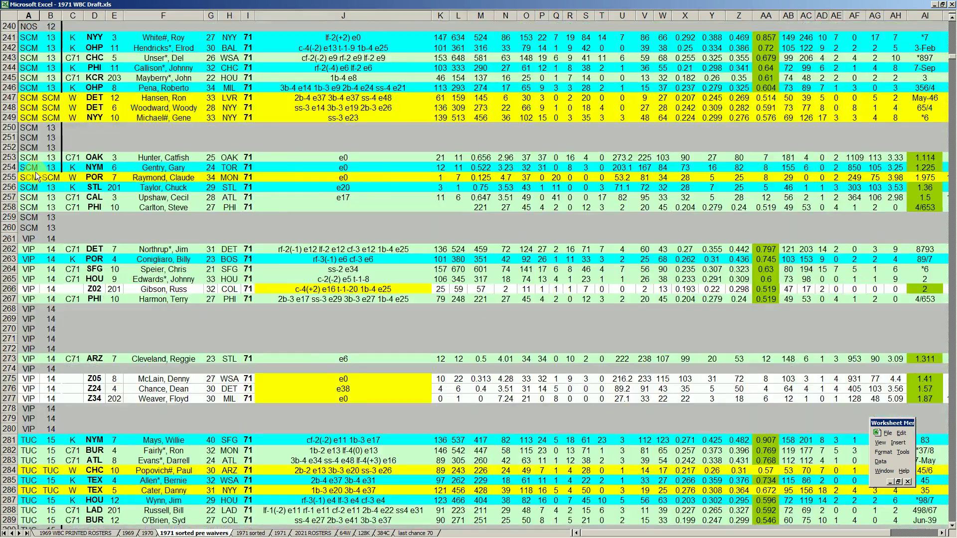
pyautogui.press('pagedown')
pyautogui.press('pagedown')
pyautogui.press('pagedown')
pyautogui.press('pagedown')
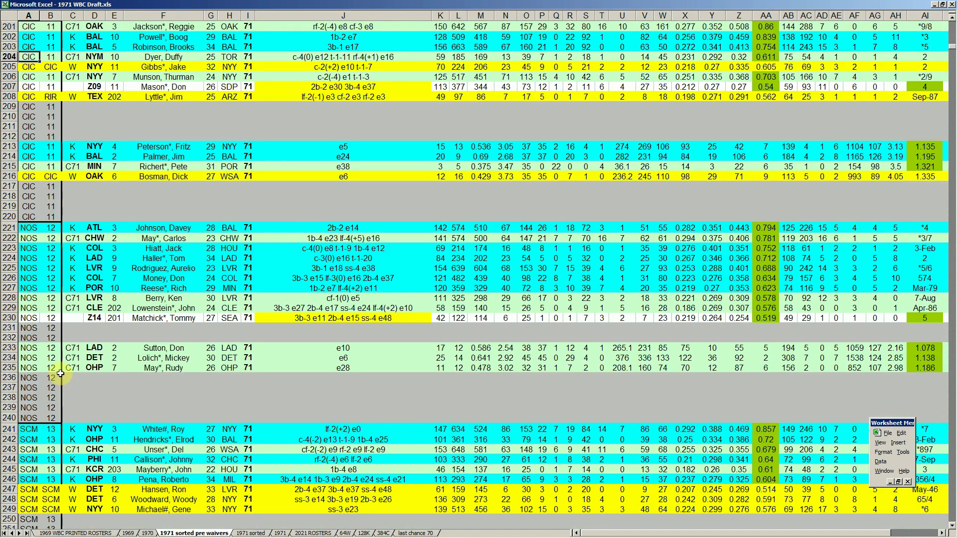
pyautogui.scroll(-1, 23, 390)
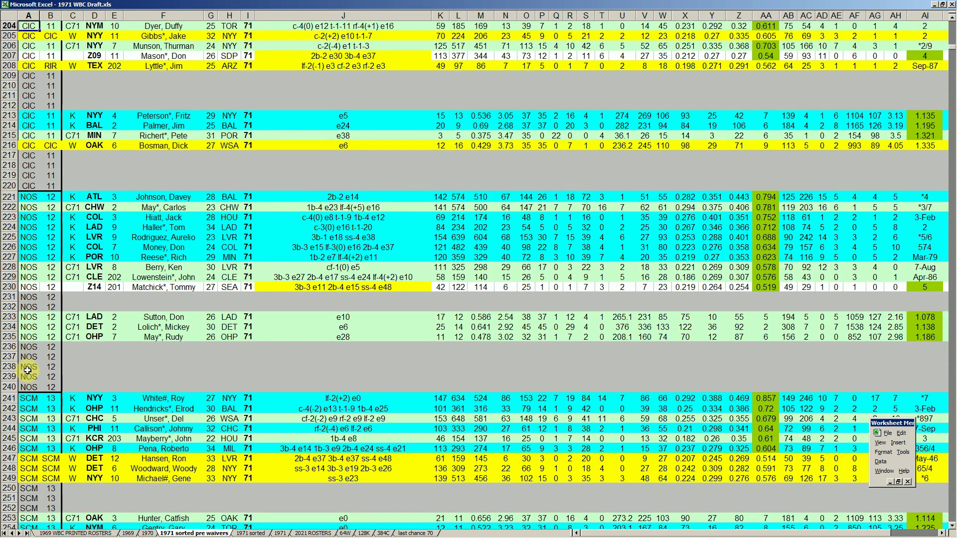
pyautogui.rightClick(12, 348)
pyautogui.click(30, 374)
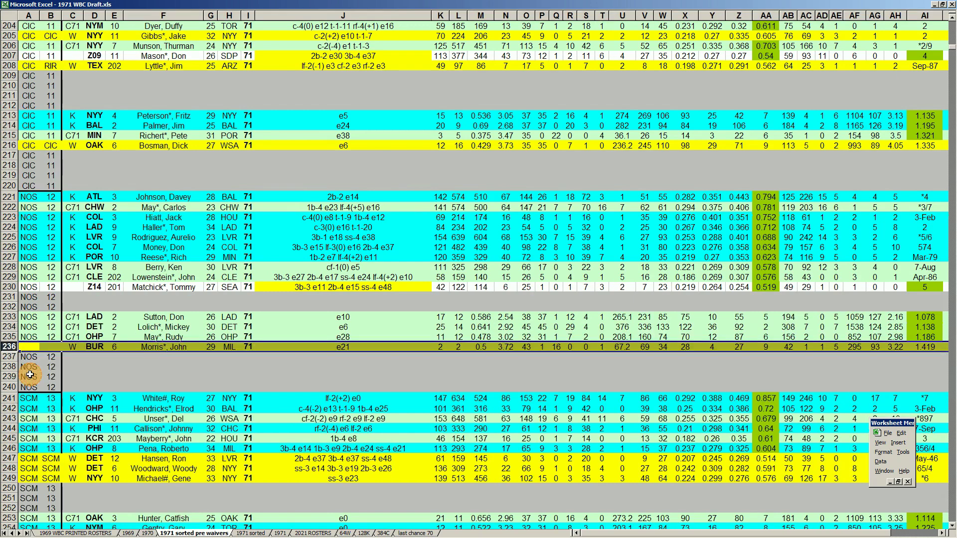
# Enter NOS as the team in column A of row 236.
pyautogui.click(31, 345)
pyautogui.write('no')
pyautogui.press('Return')
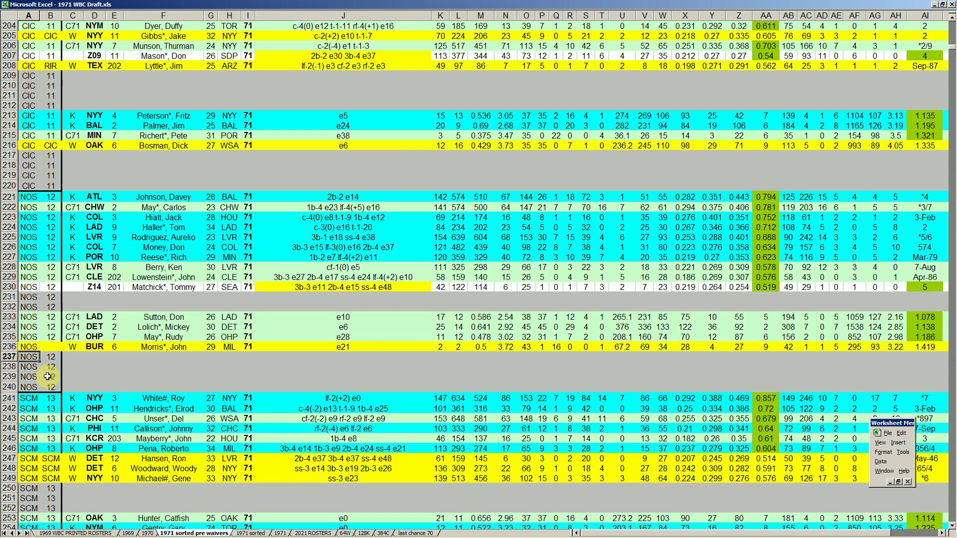
# Check the NOS pitchers in rows 234 to 236 by name and team code.
pyautogui.click(170, 349)
pyautogui.click(162, 337)
pyautogui.click(166, 329)
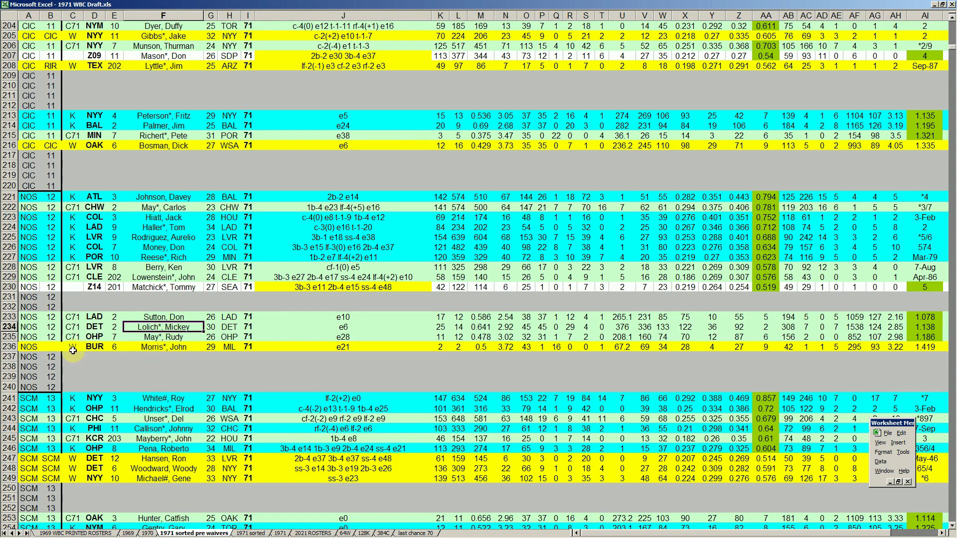
pyautogui.click(30, 347)
pyautogui.press('Up')
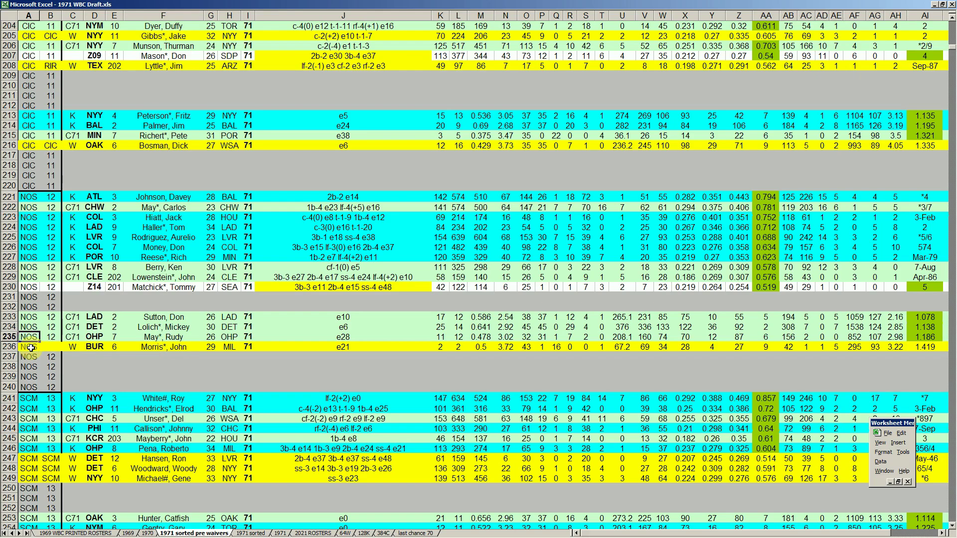
pyautogui.press('Up')
# Review the remaining unassigned W-coded players around the emptied row 405.
pyautogui.press('pagedown')
pyautogui.press('pagedown')
pyautogui.press('pagedown')
pyautogui.press('pagedown')
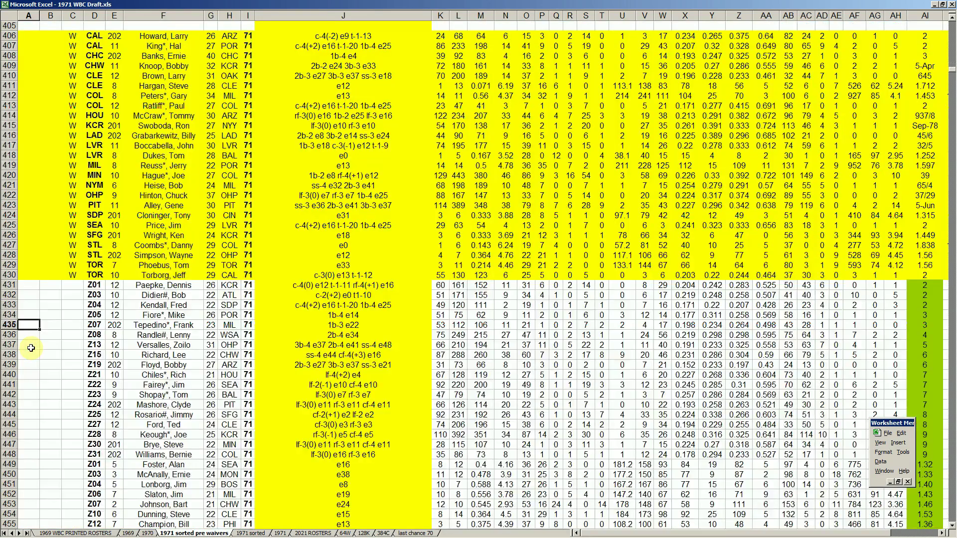
pyautogui.scroll(6, 70, 349)
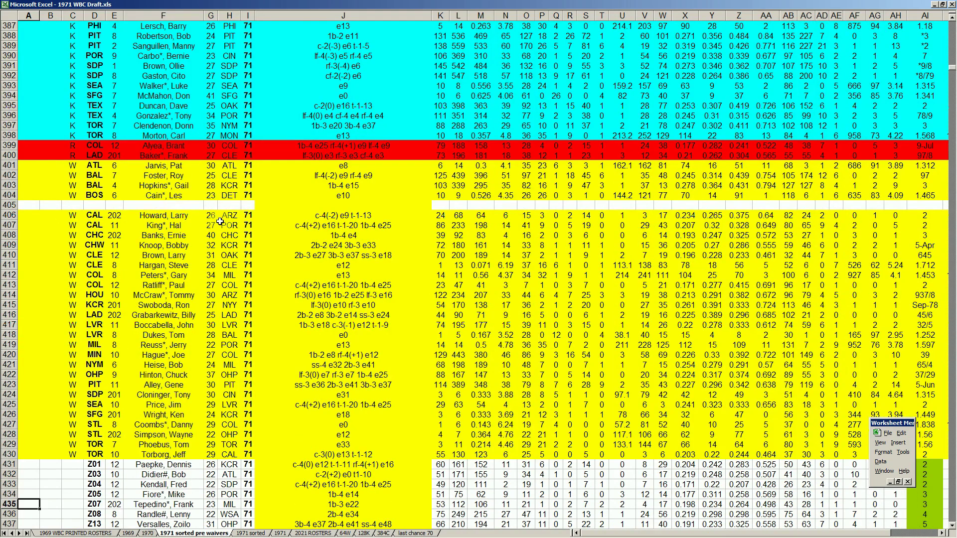
pyautogui.scroll(1, 120, 204)
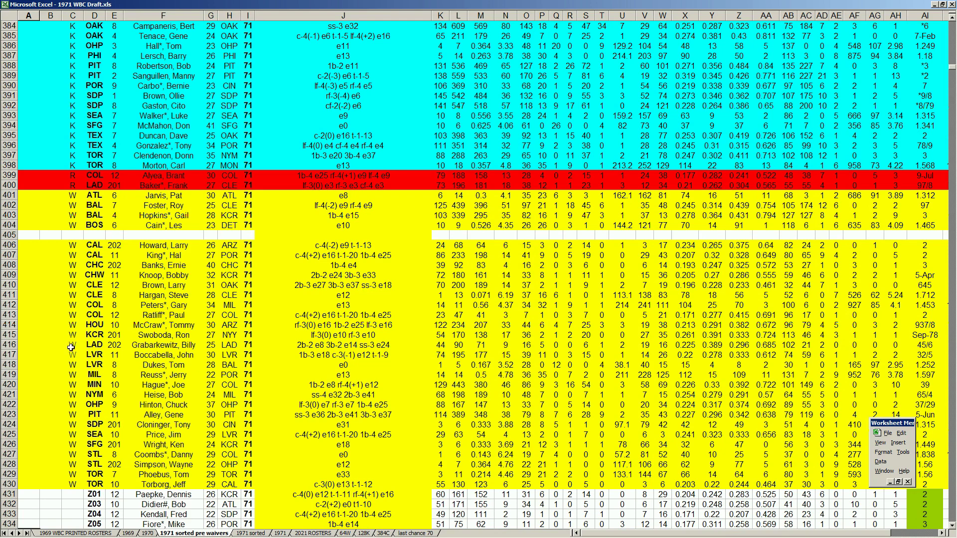
pyautogui.click(50, 295)
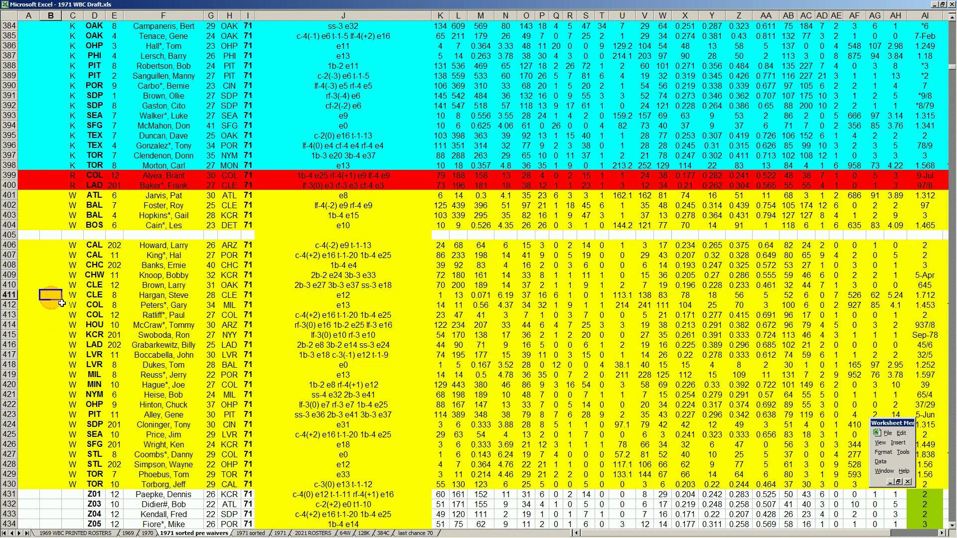
pyautogui.click(51, 146)
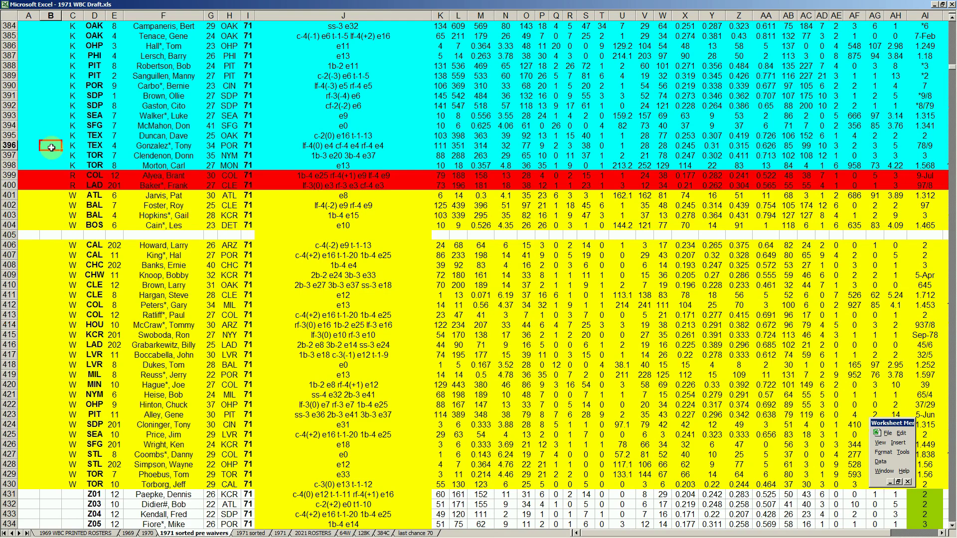
# Review the NOS, SCM, VIP, TUC and HOH rosters and their open slots.
pyautogui.press('pageup')
pyautogui.press('pageup')
pyautogui.press('pageup')
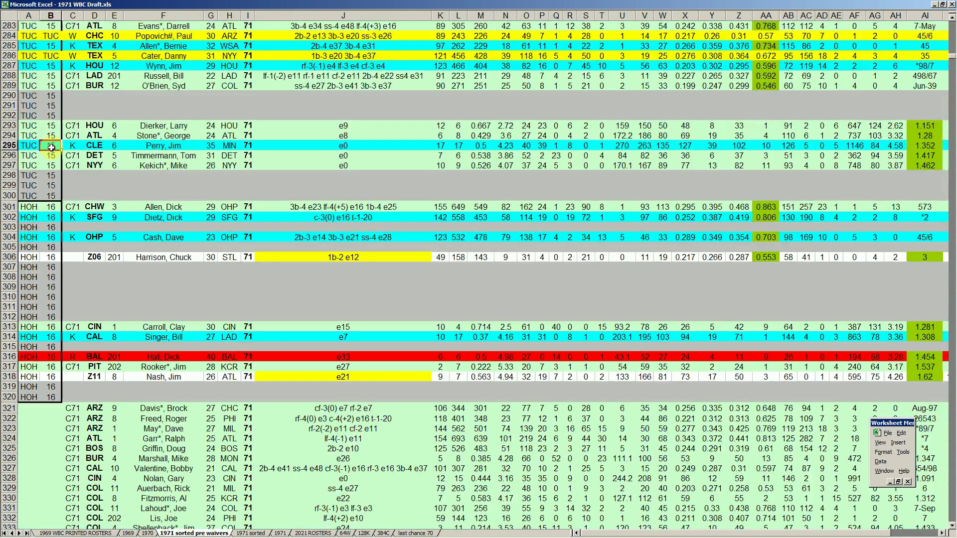
pyautogui.scroll(3, 36, 190)
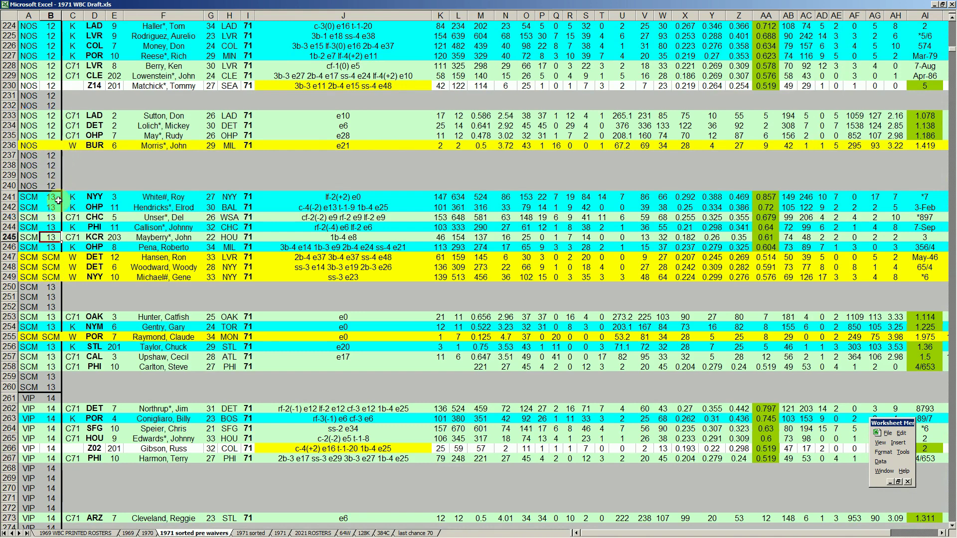
pyautogui.click(51, 327)
pyautogui.scroll(-1, 52, 263)
pyautogui.scroll(-4, 55, 269)
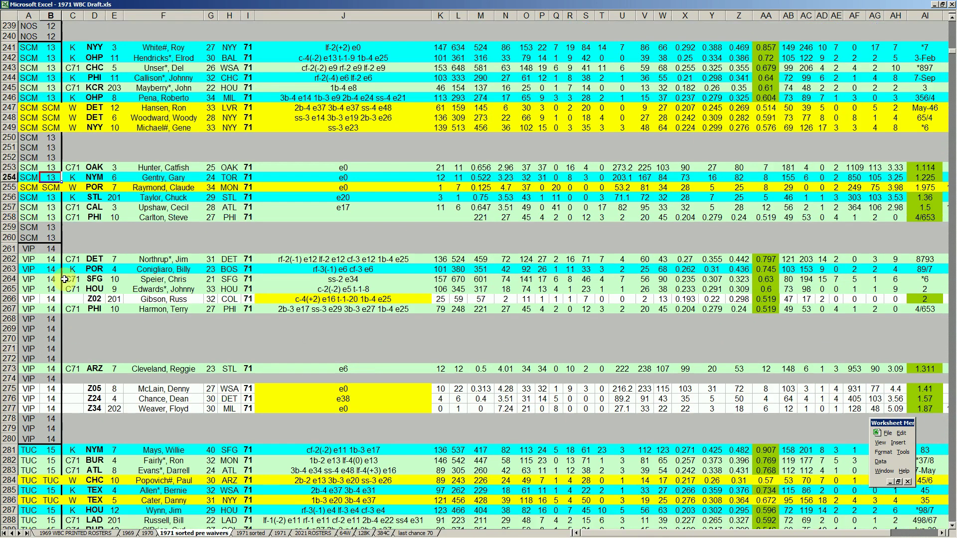
pyautogui.click(50, 280)
pyautogui.scroll(-12, 57, 321)
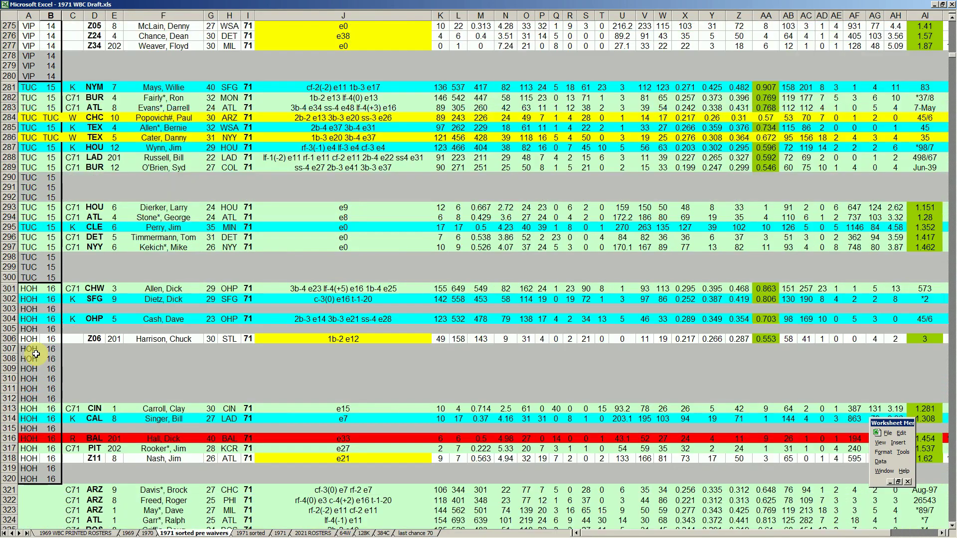
pyautogui.click(30, 357)
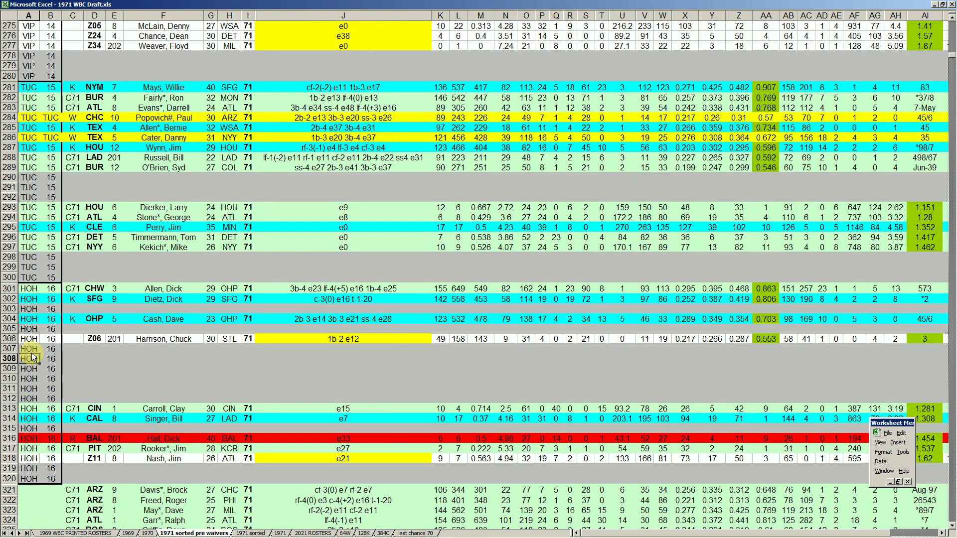
pyautogui.scroll(20, 70, 246)
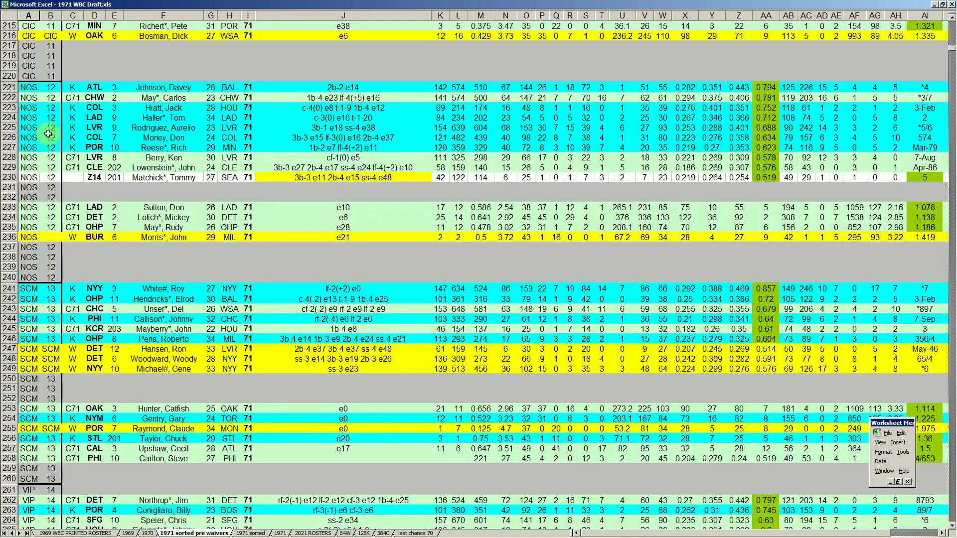
# Find the W-coded LAD player marked NOS in the HAX roster and select row 7.
pyautogui.click(49, 131)
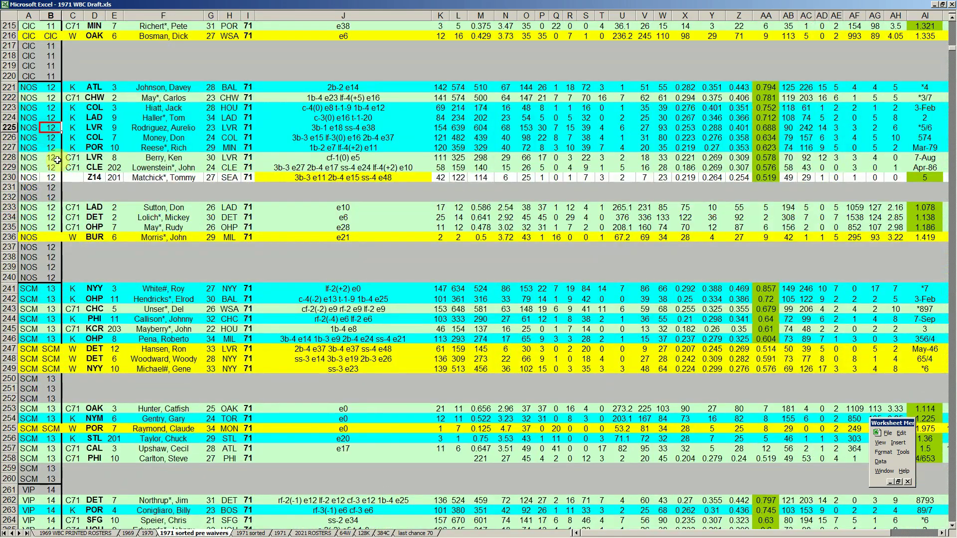
pyautogui.press('pageup')
pyautogui.press('pageup')
pyautogui.press('pageup')
pyautogui.press('pageup')
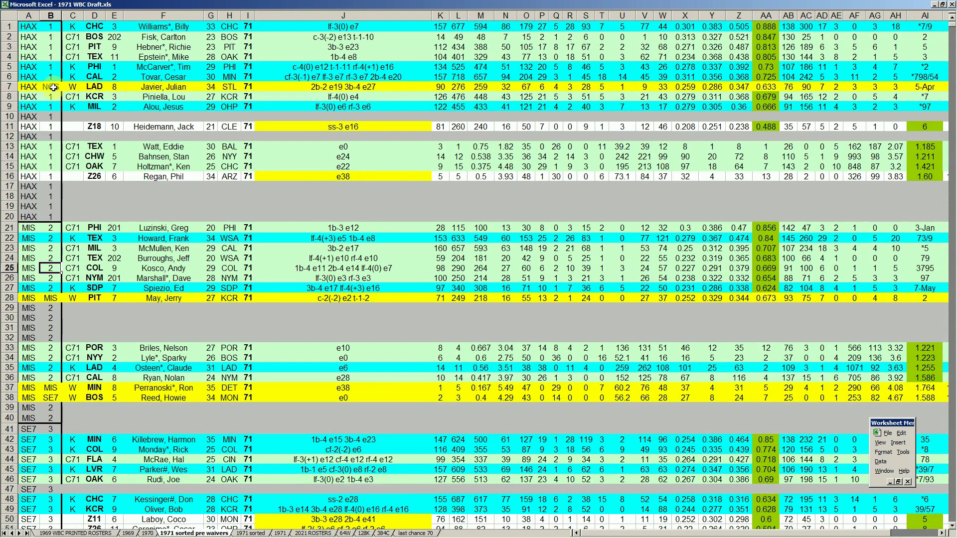
pyautogui.click(11, 86)
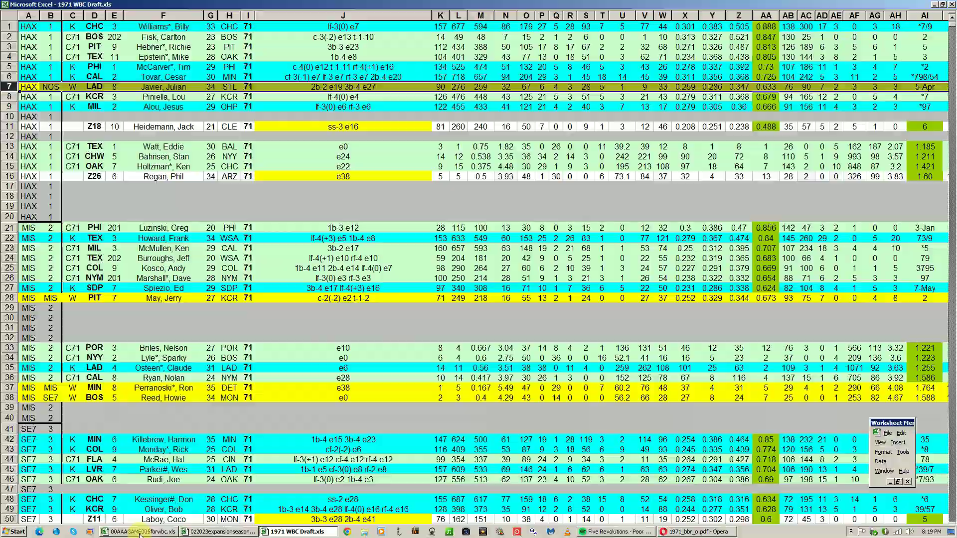
# Switch to the 0z2023expansionseason20playerWBC.xls workbook and examine the 71-72-73-74 schedule from round 1 through the finals.
pyautogui.click(140, 532)
pyautogui.click(197, 532)
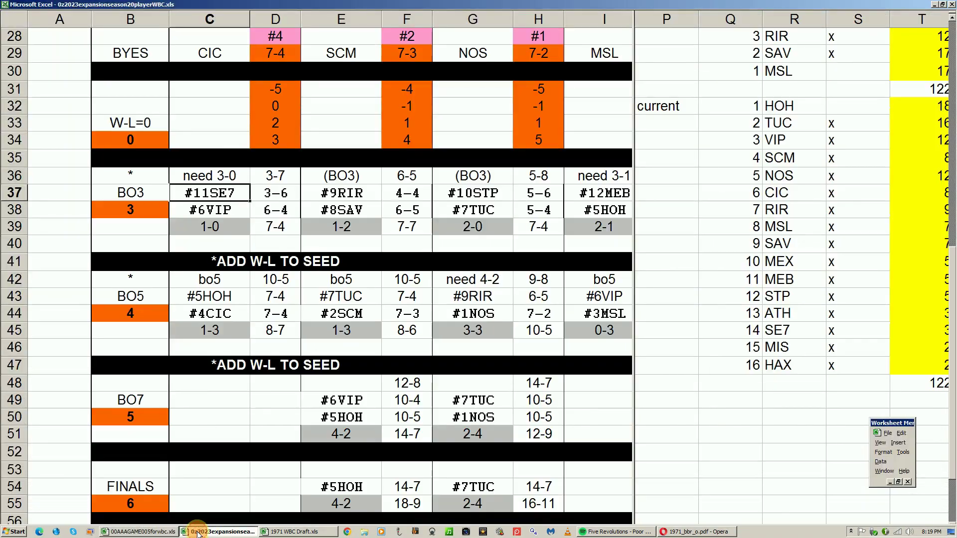
pyautogui.scroll(9, 411, 251)
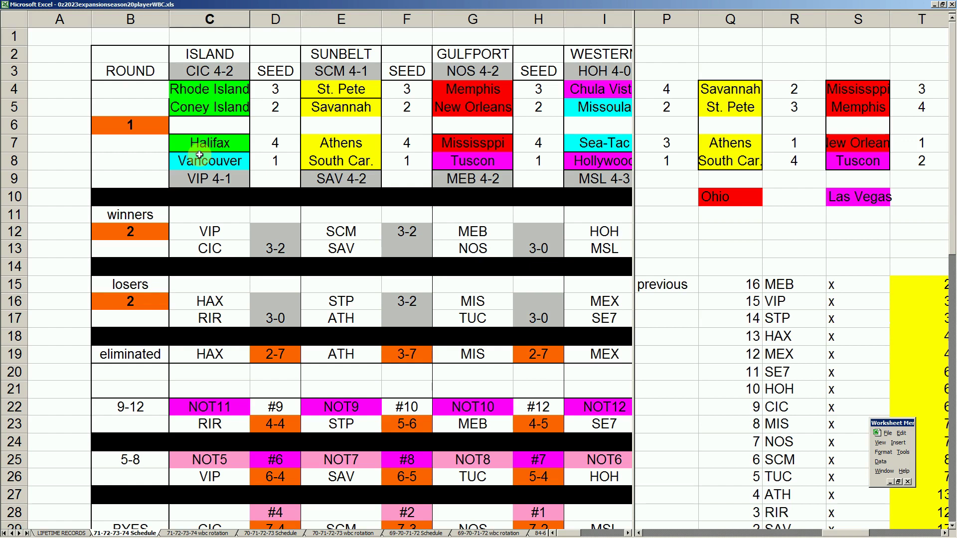
pyautogui.scroll(-4, 406, 310)
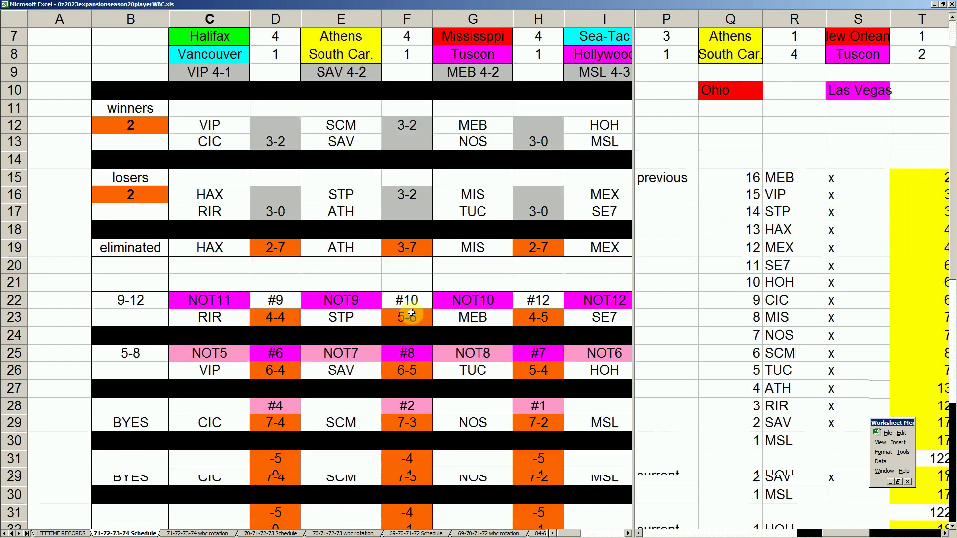
pyautogui.scroll(-8, 417, 338)
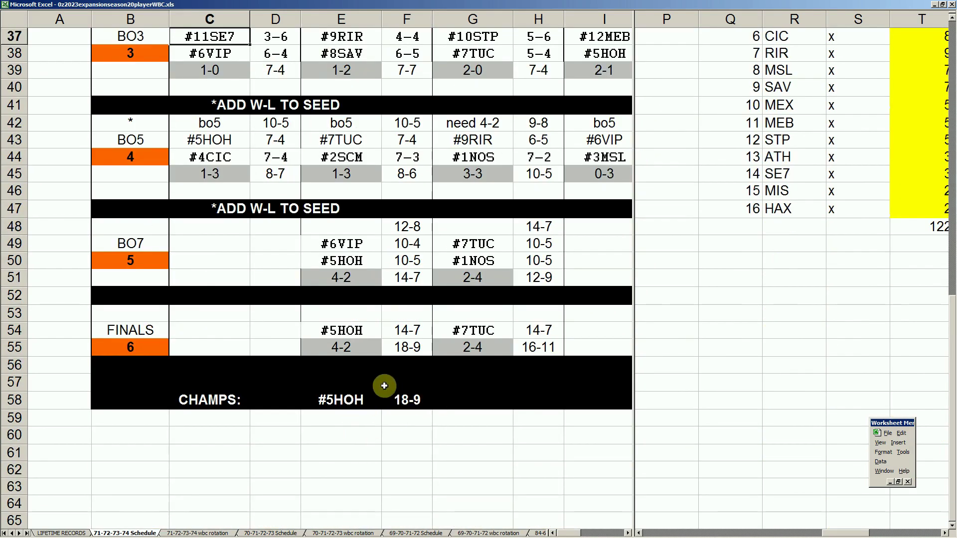
pyautogui.scroll(5, 370, 379)
pyautogui.scroll(7, 369, 378)
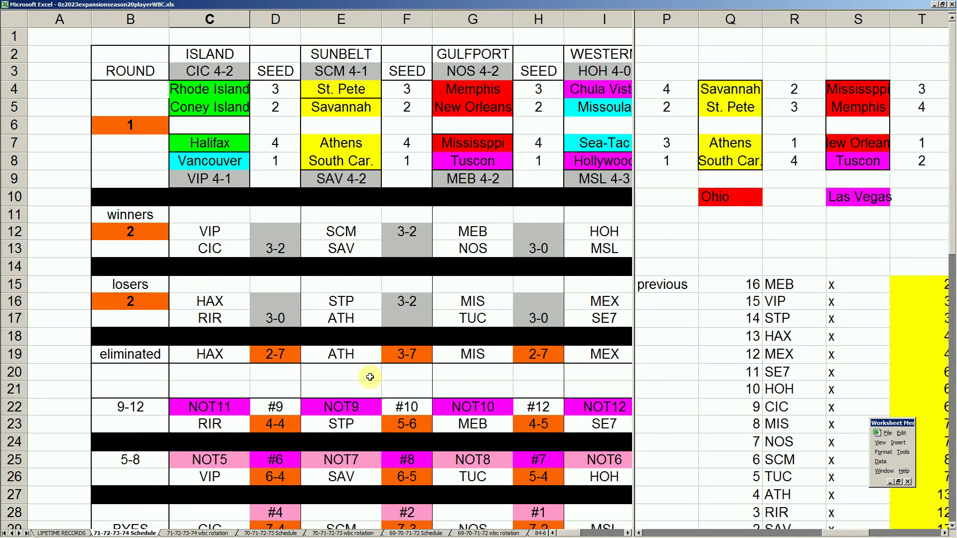